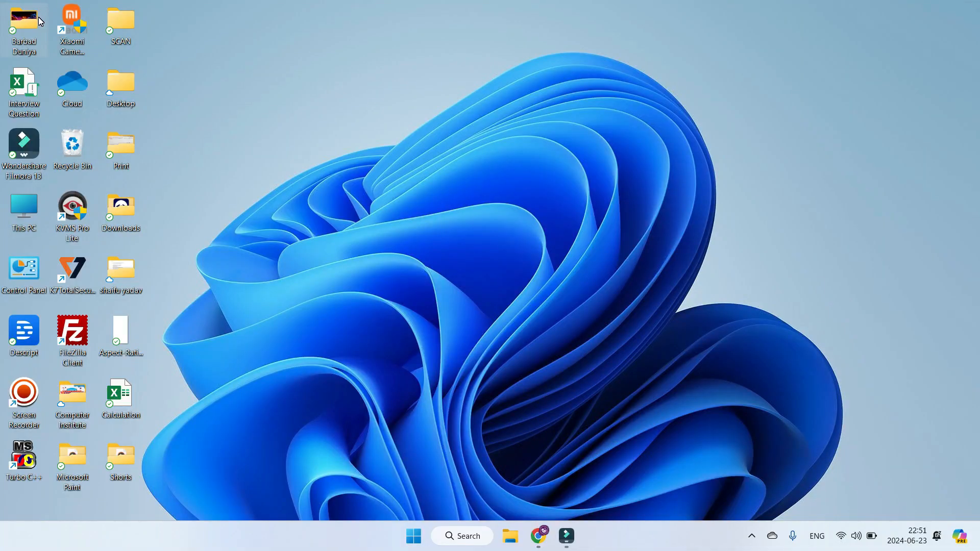
Step: Search for the Paint application and open it
key("super")
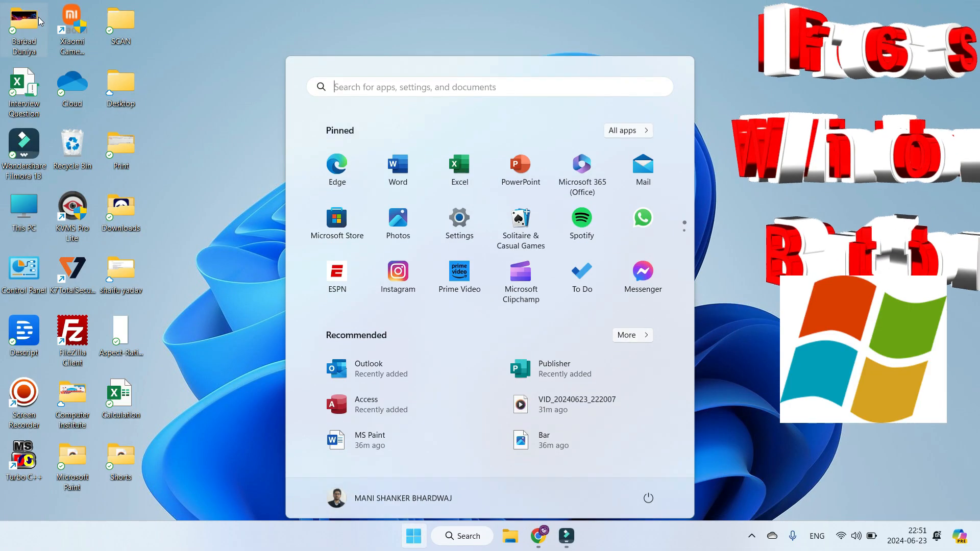
type("paint")
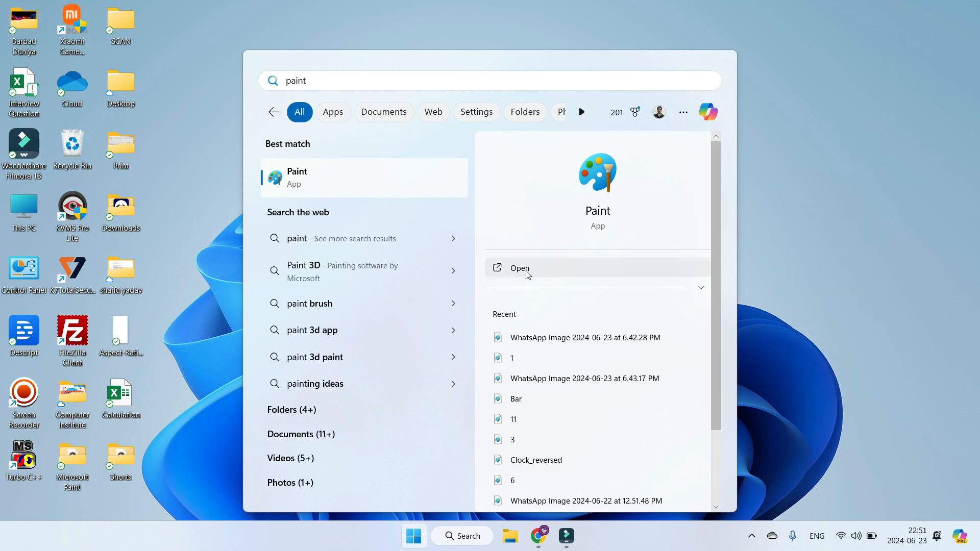
left_click(308, 184)
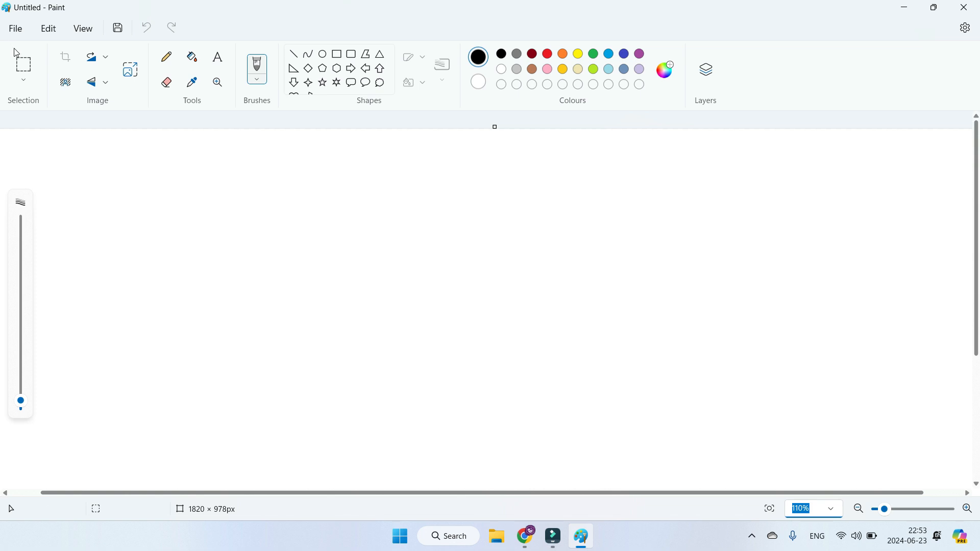
left_click(15, 28)
left_click(45, 25)
left_click_drag(392, 70, 392, 87)
scroll(394, 91, "up", 2)
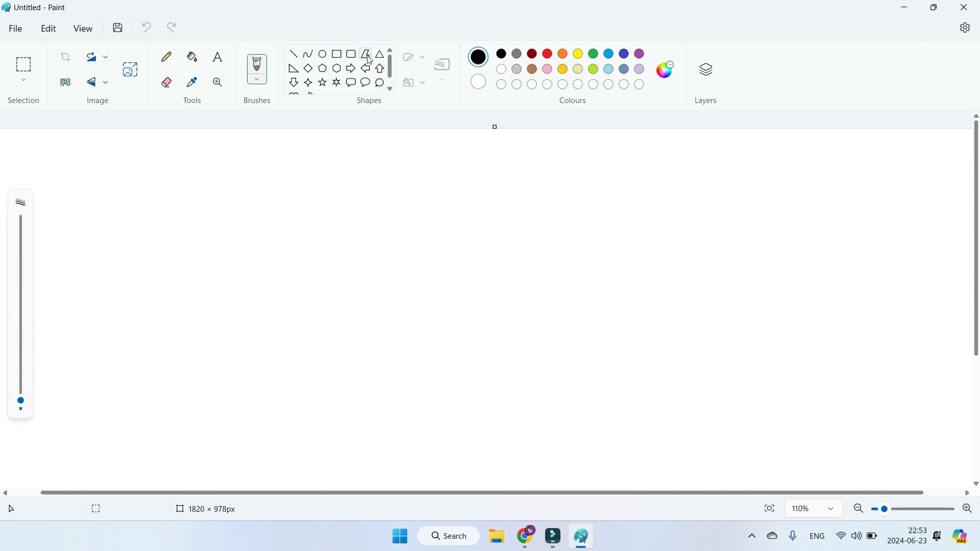
Step: Draw three straight horizontal black lines one below another, about 889, 1160 and 901 px long, with the Line shape
left_click(295, 54)
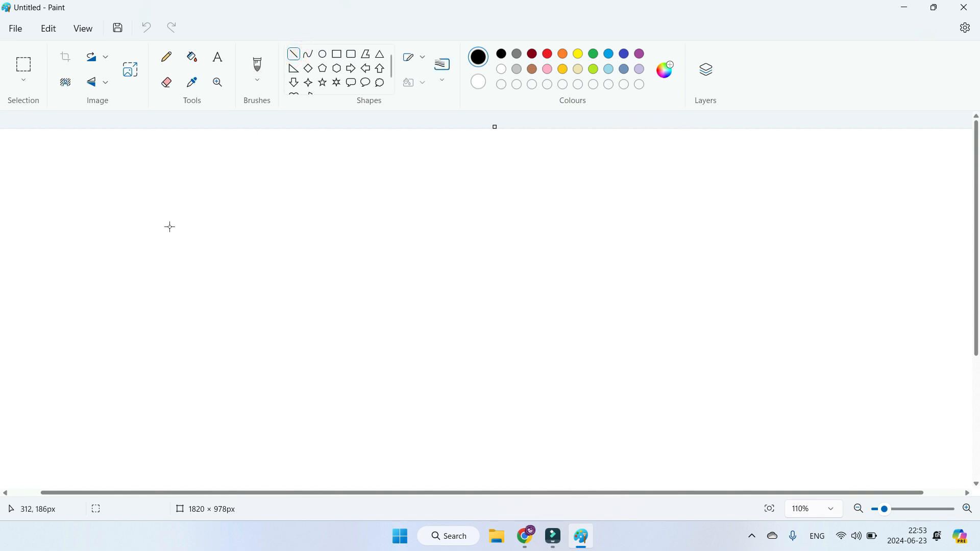
left_click(295, 56)
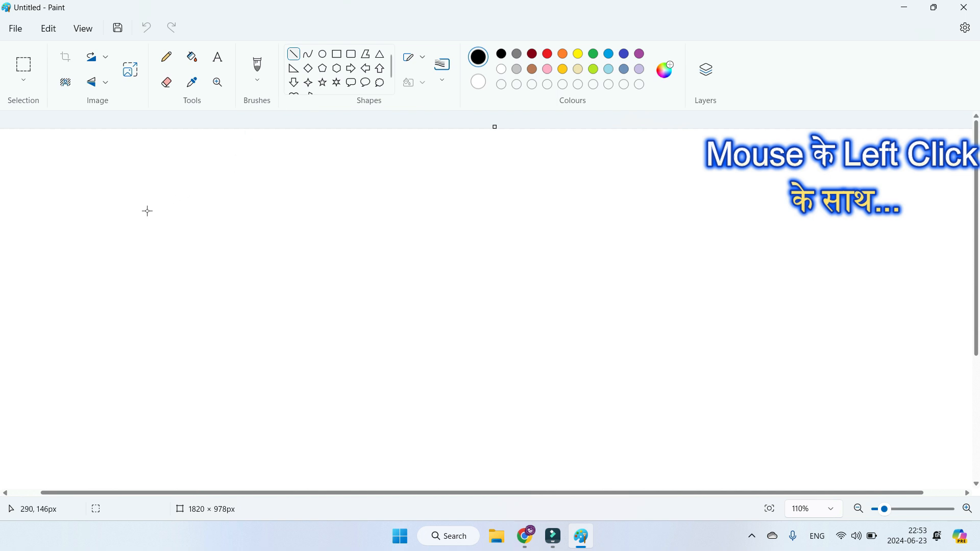
left_click_drag(147, 211, 647, 211)
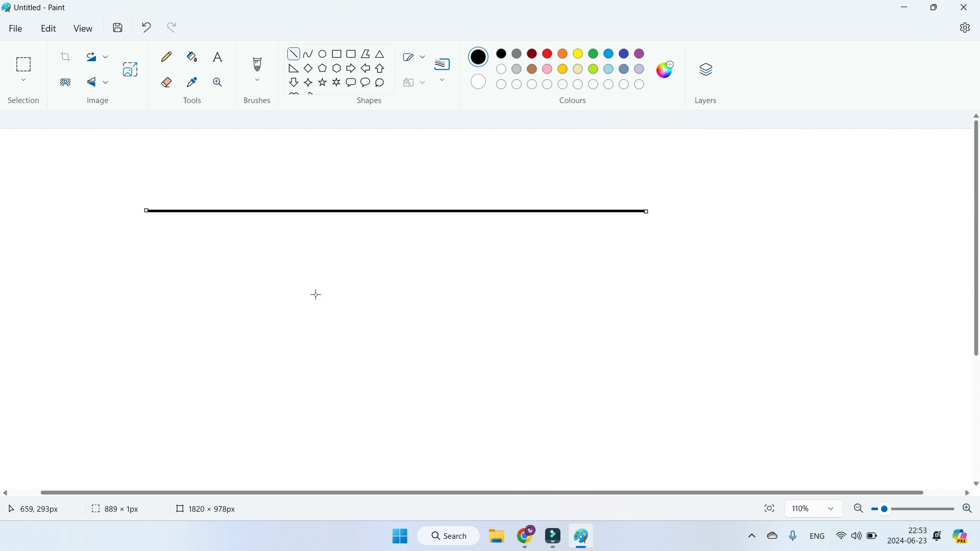
left_click_drag(111, 270, 762, 260)
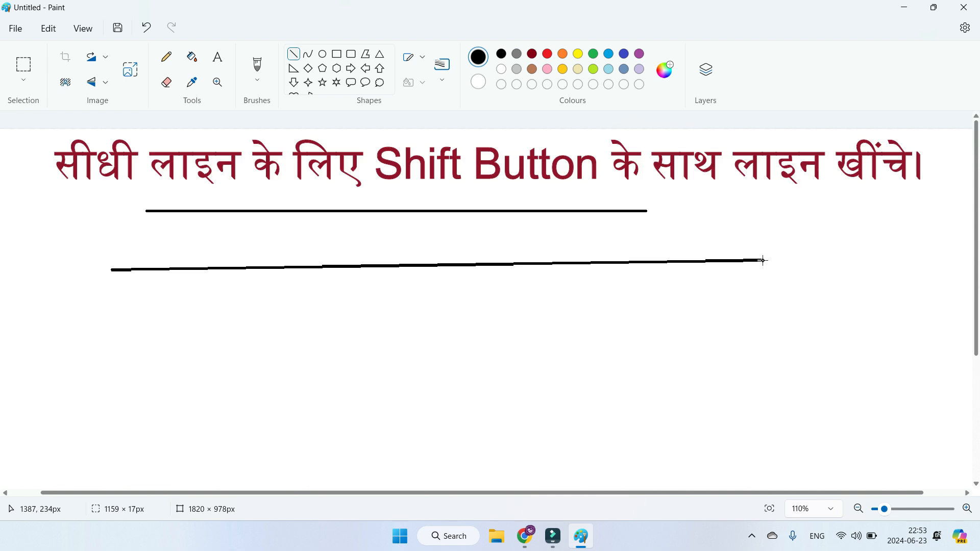
key("shift")
left_click_drag(762, 260, 763, 263)
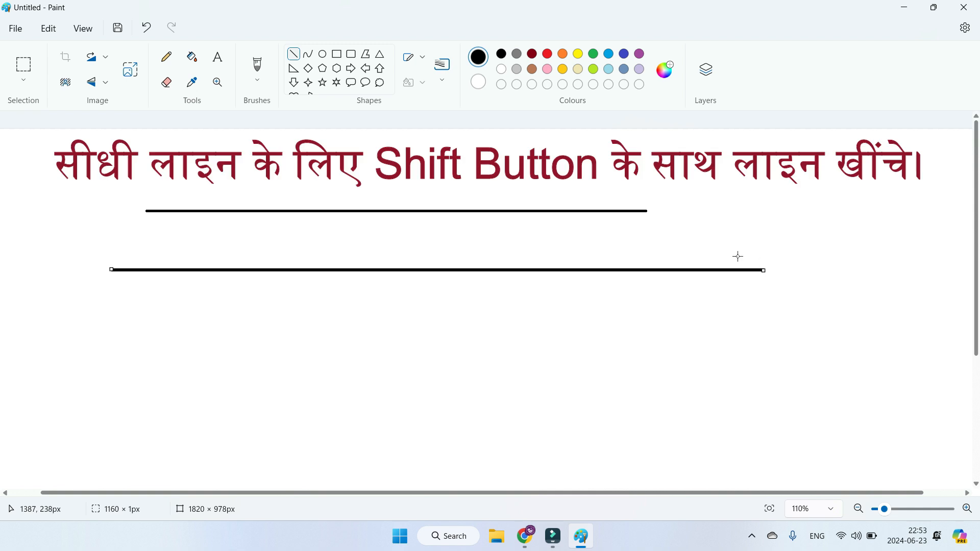
left_click_drag(185, 336, 692, 337)
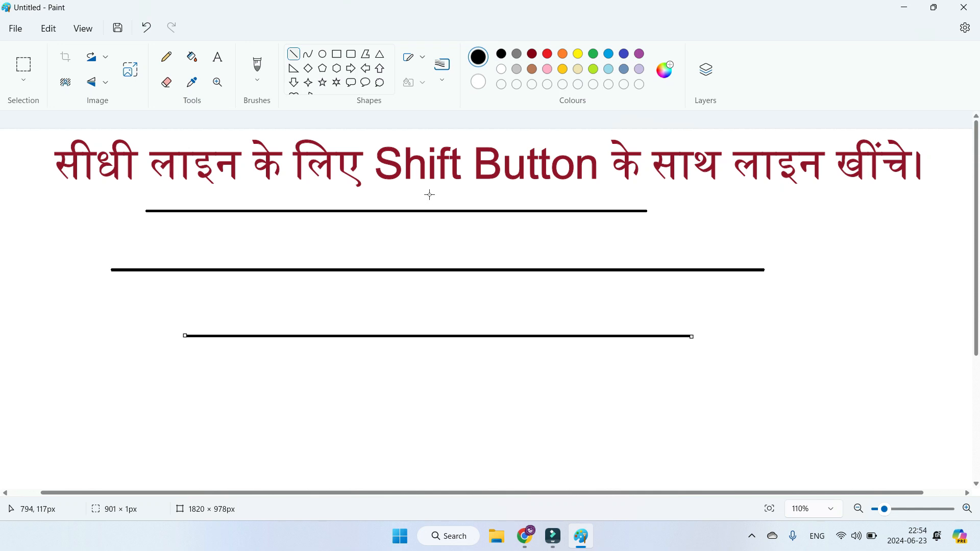
Step: Draw an S-shaped curve about 1083 px wide across the three lines, bending it down near its start and up near its end
left_click(313, 59)
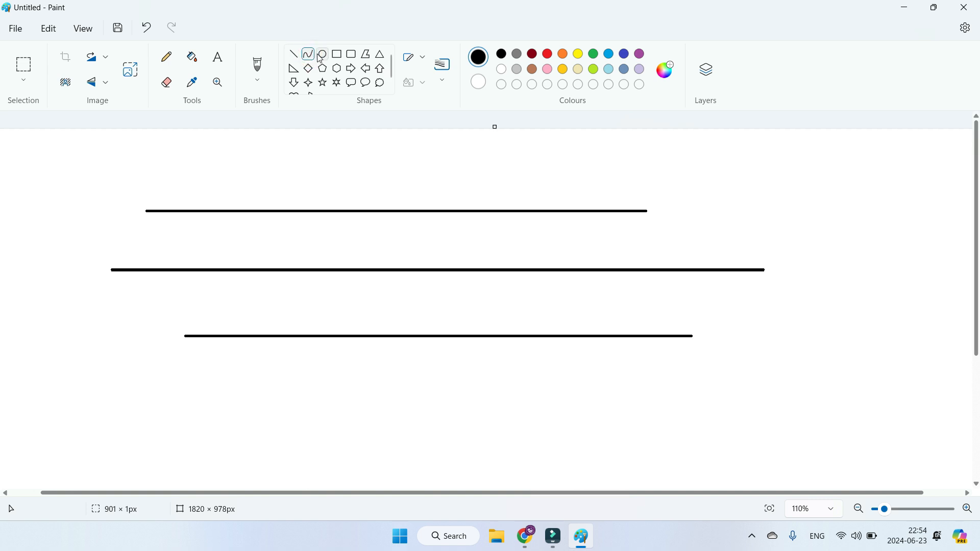
mouse_move(145, 166)
left_mouse_down()
mouse_move(658, 181)
mouse_move(756, 166)
left_mouse_up()
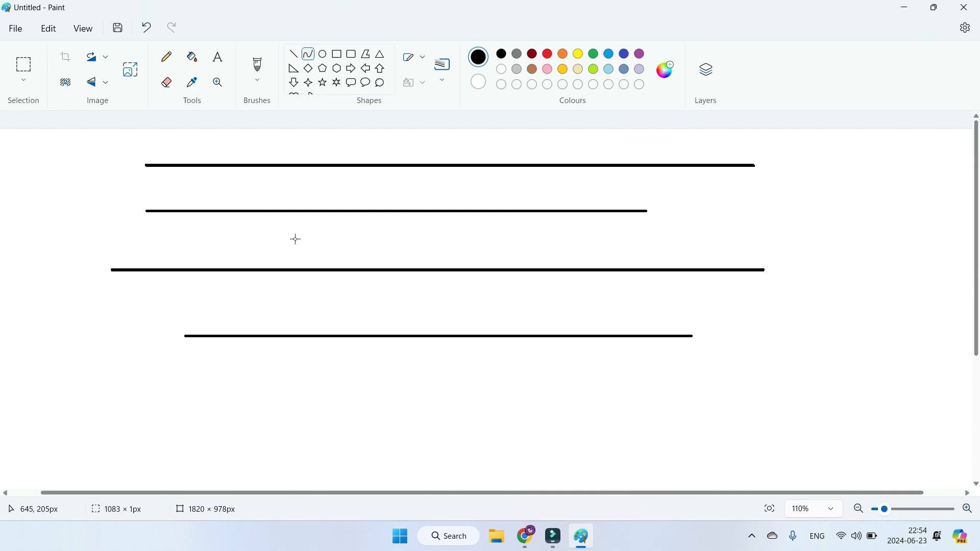
left_click_drag(294, 192, 278, 466)
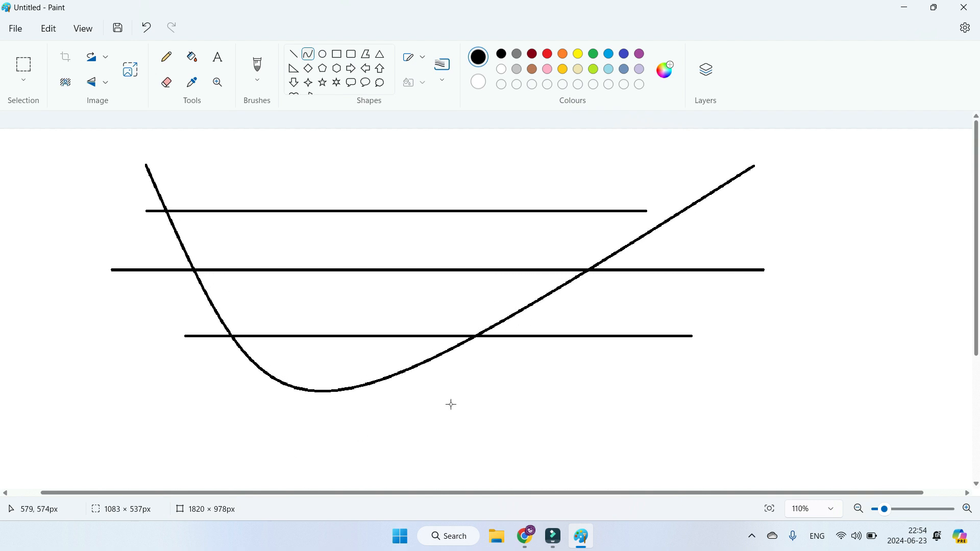
left_click_drag(558, 231, 322, 138)
left_click_drag(321, 138, 475, 151)
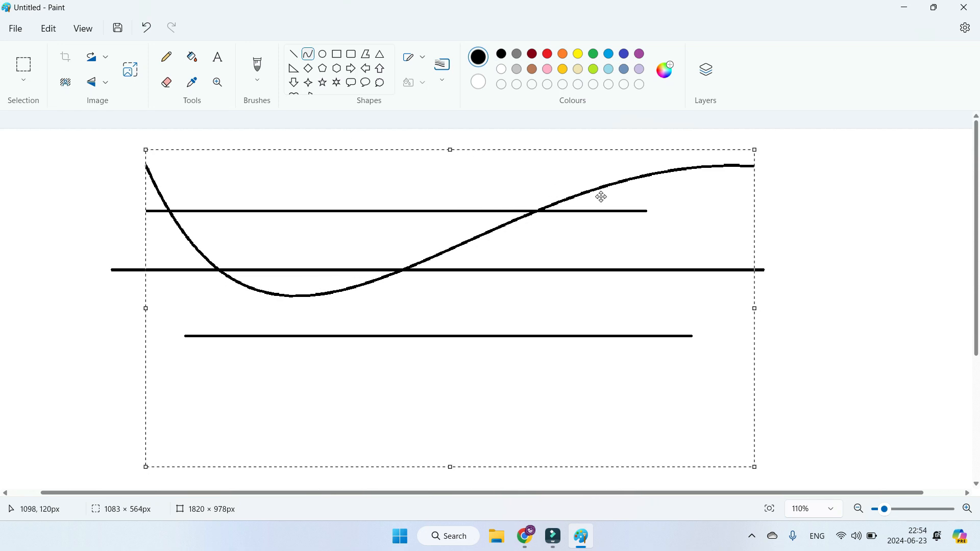
left_click(891, 257)
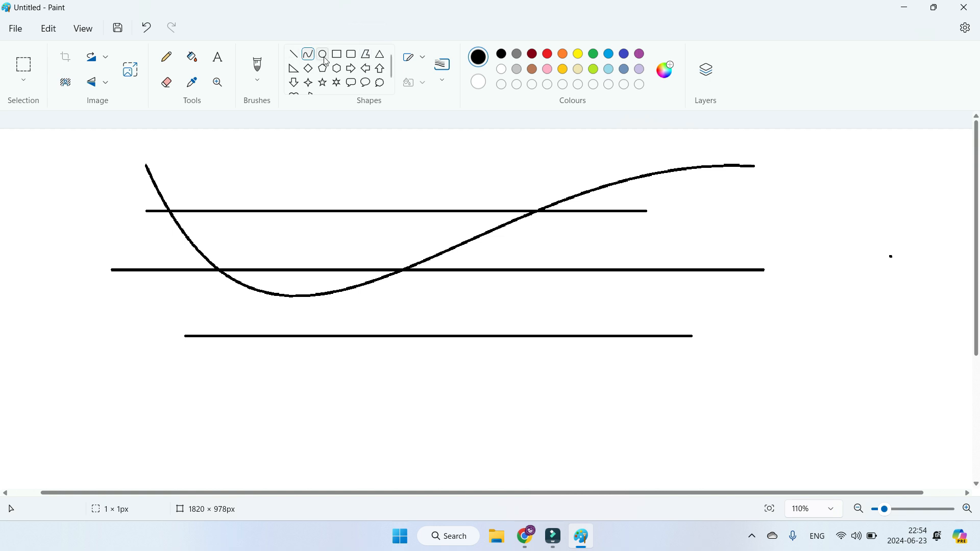
Step: Draw a wide, flat triangle about 973 × 123 px below the lines with the Polygon shape
left_click(365, 61)
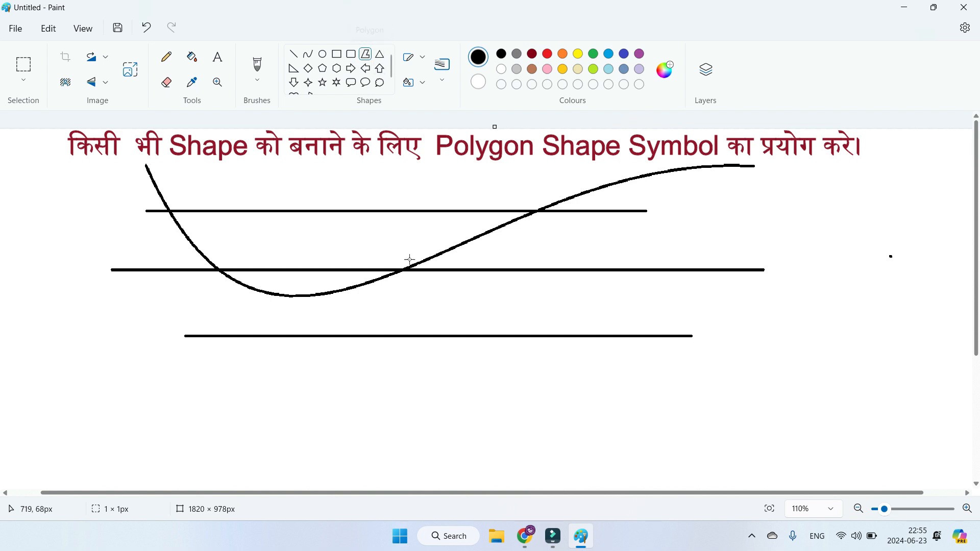
left_click_drag(412, 361, 58, 429)
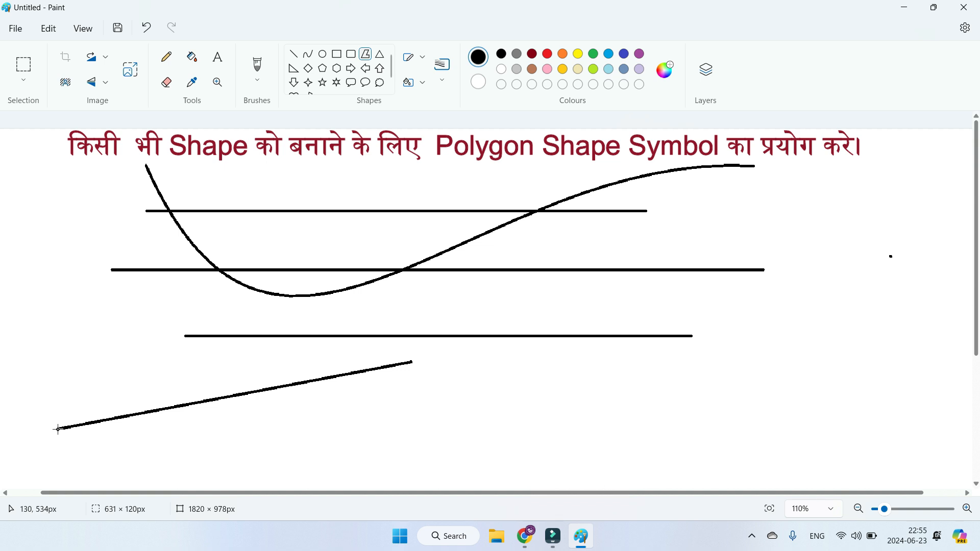
left_click(604, 431)
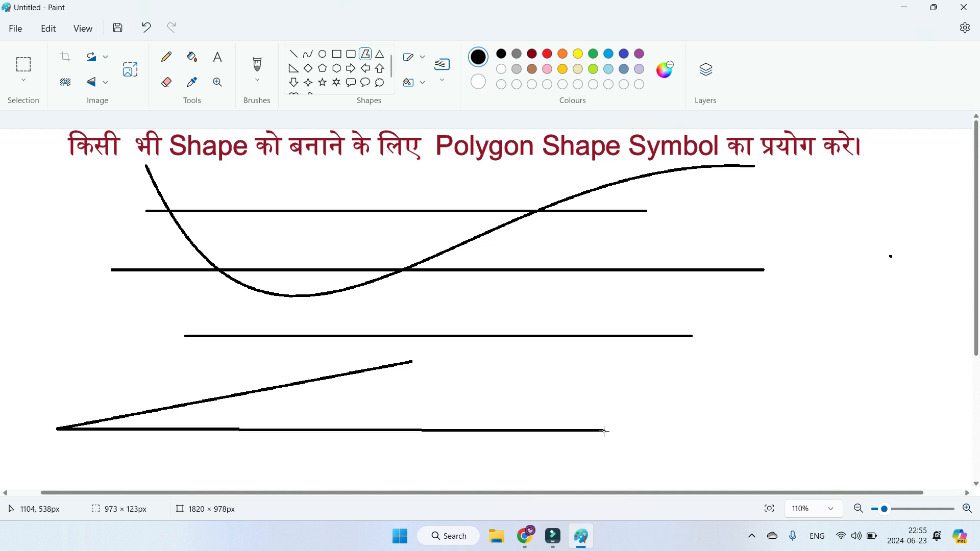
double_click(410, 361)
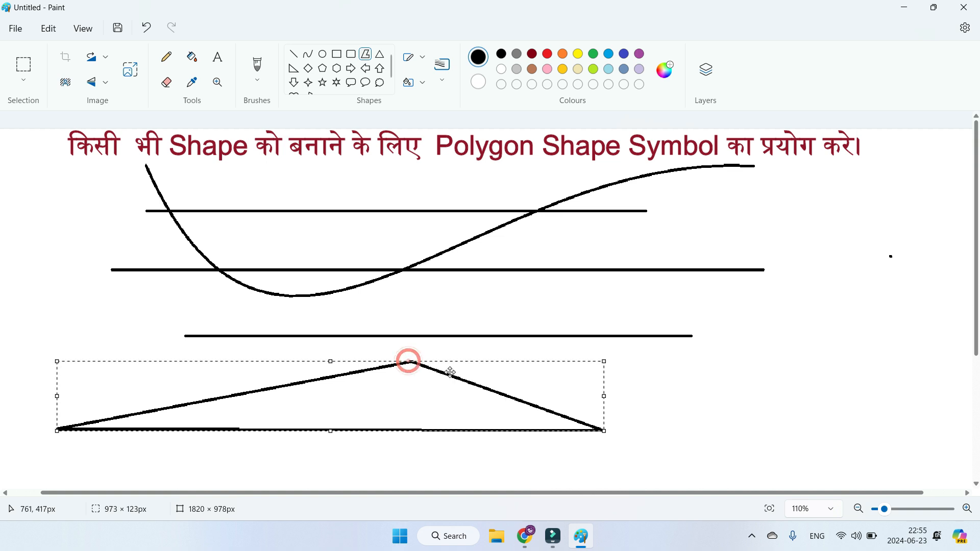
left_click(687, 424)
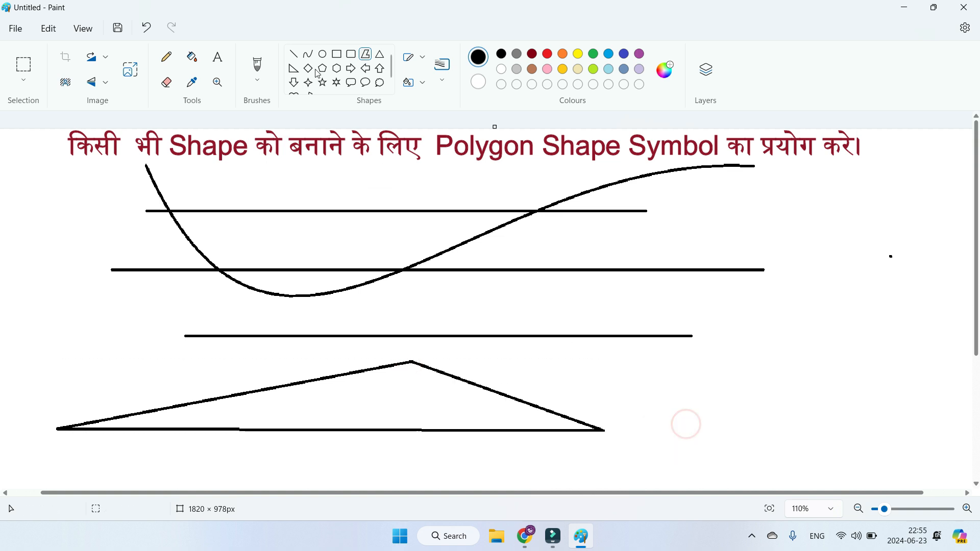
Step: Draw a second polygon triangle about 200 × 258 px, pointing downward, to the right of the wide triangle
scroll(349, 72, "down", 1)
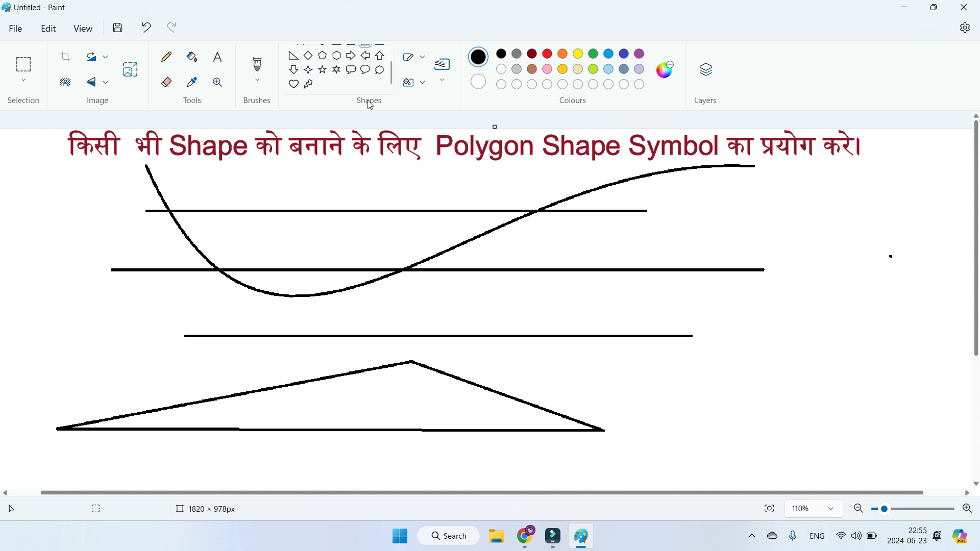
scroll(351, 76, "up", 1)
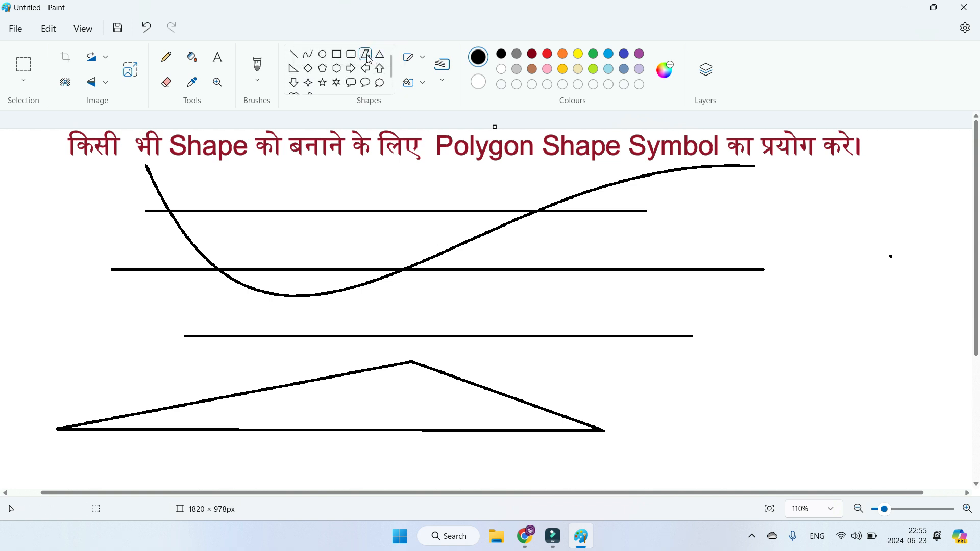
left_click_drag(747, 316, 755, 451)
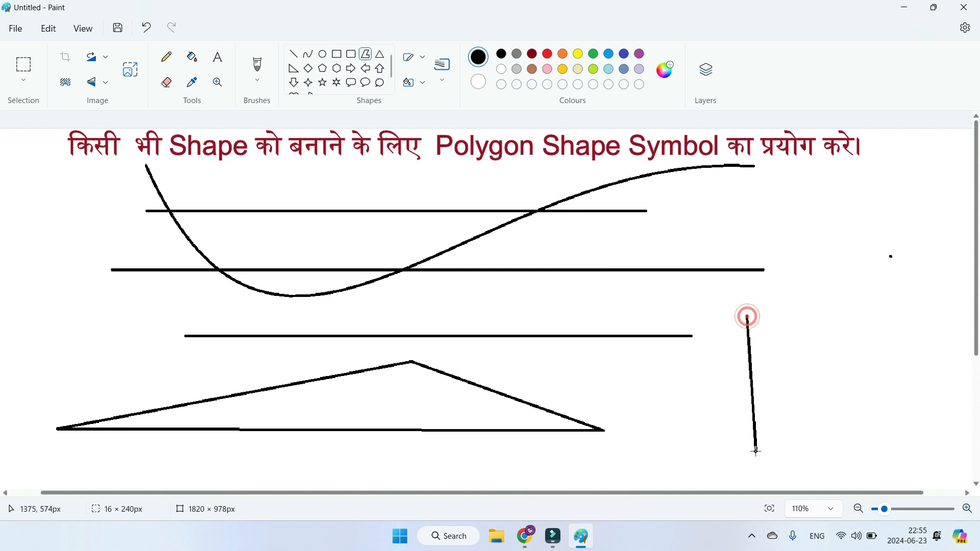
left_click(860, 306)
left_click(746, 314)
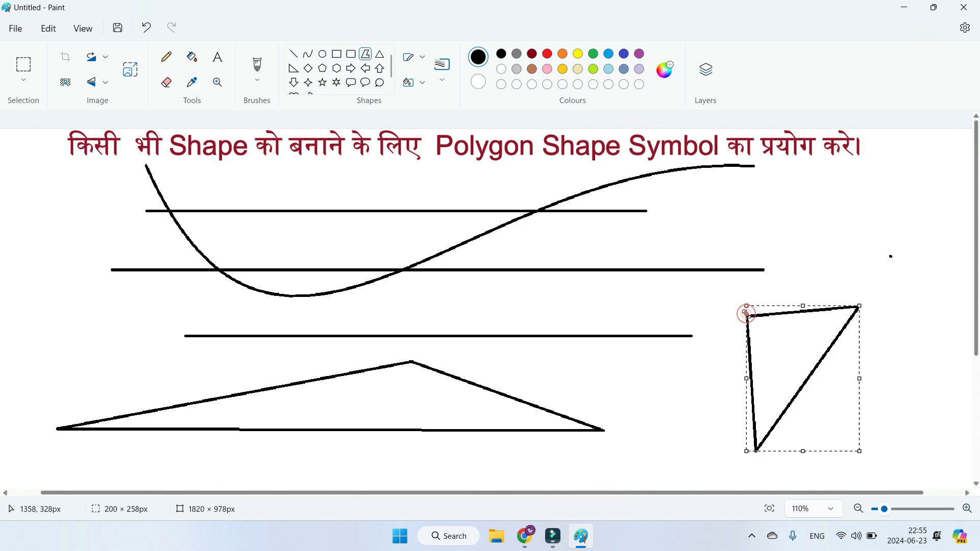
left_click(642, 403)
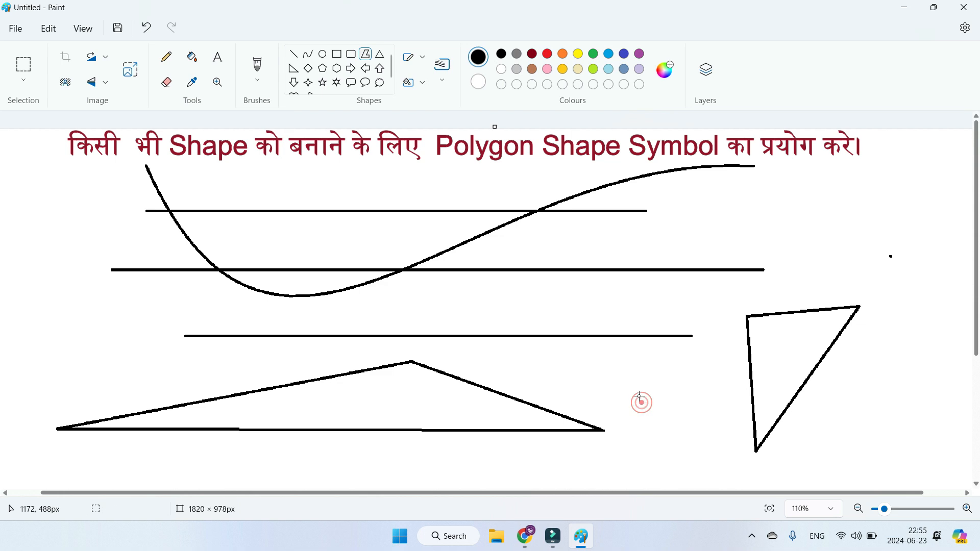
Step: Draw a diamond about 242 × 228 px above the small triangle
left_click_drag(392, 65, 390, 72)
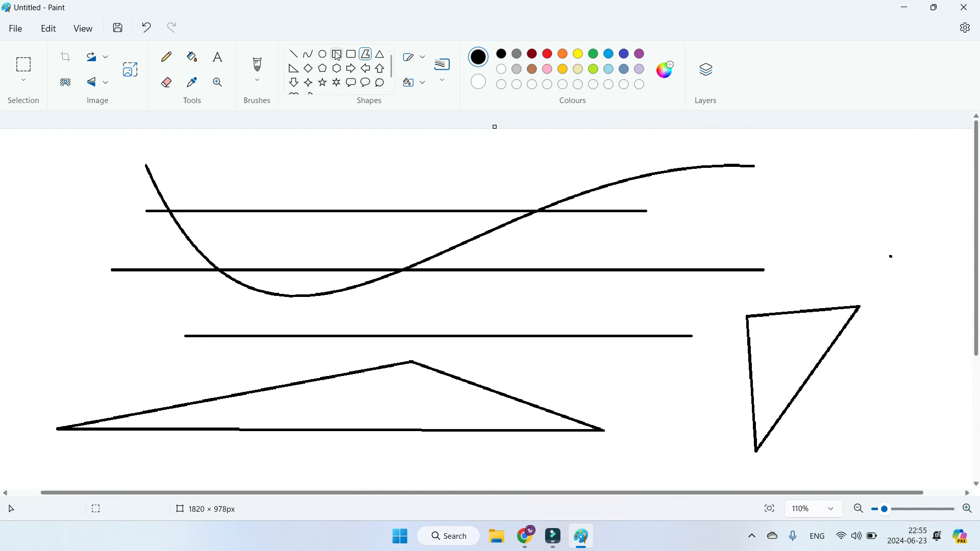
left_click(309, 69)
mouse_move(805, 154)
left_mouse_down()
mouse_move(902, 258)
mouse_move(942, 282)
left_mouse_up()
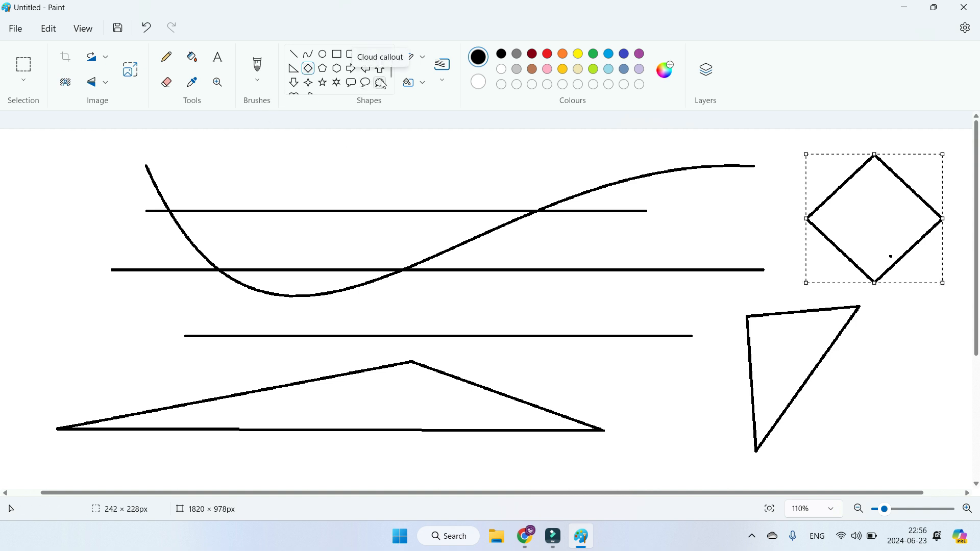
Step: Draw a right-pointing arrow shape about 310 × 77 px above the topmost line
left_click(350, 67)
left_click_drag(301, 146, 476, 191)
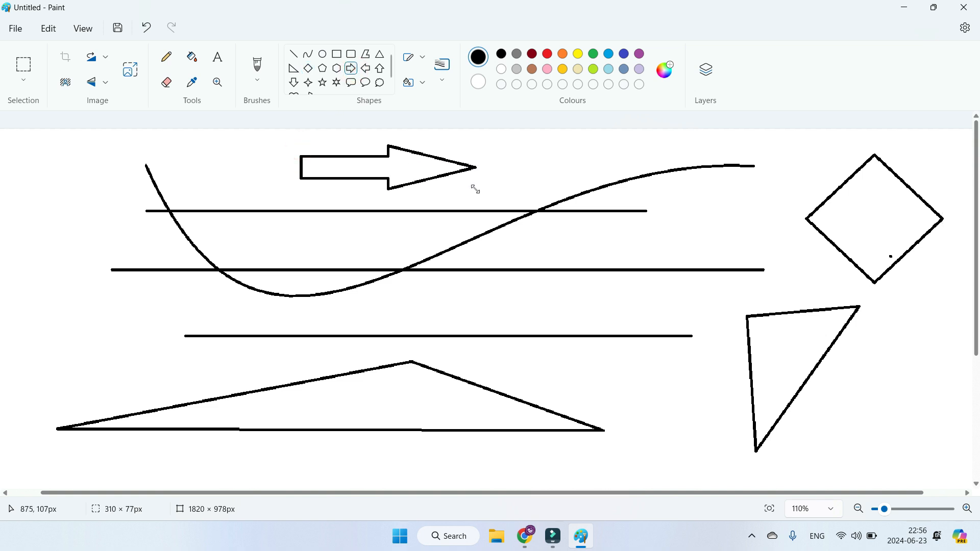
left_click(510, 167)
Step: Fill the arrow with red and the diamond with yellow
left_click(198, 61)
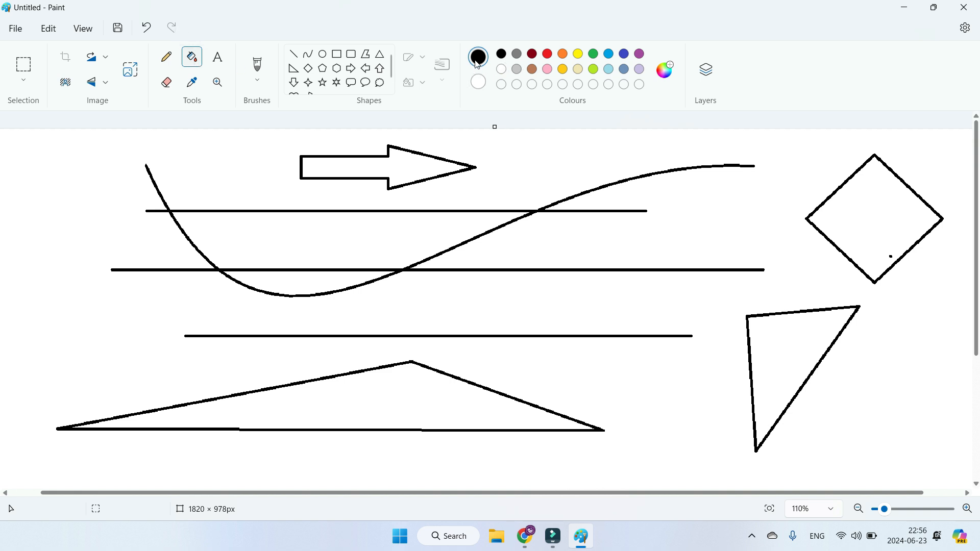
left_click(547, 54)
left_click(421, 168)
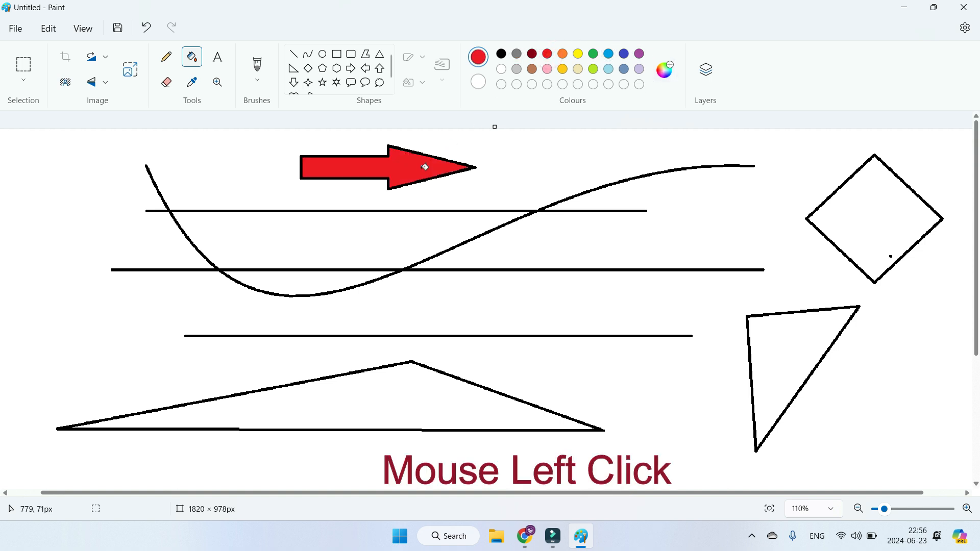
left_click(582, 56)
left_click(882, 229)
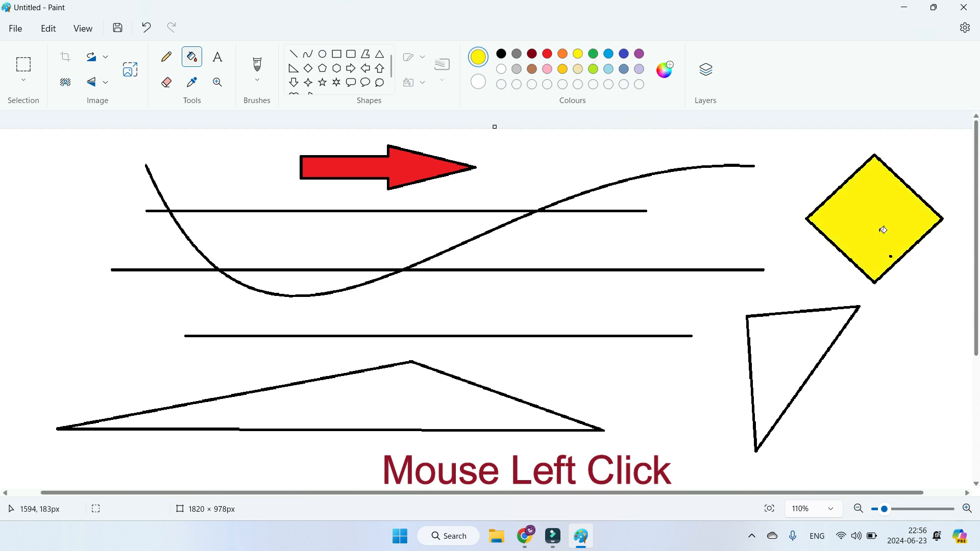
Step: Fill the small downward-pointing triangle with green and the wide triangle with turquoise blue
left_click(593, 54)
left_click(796, 333)
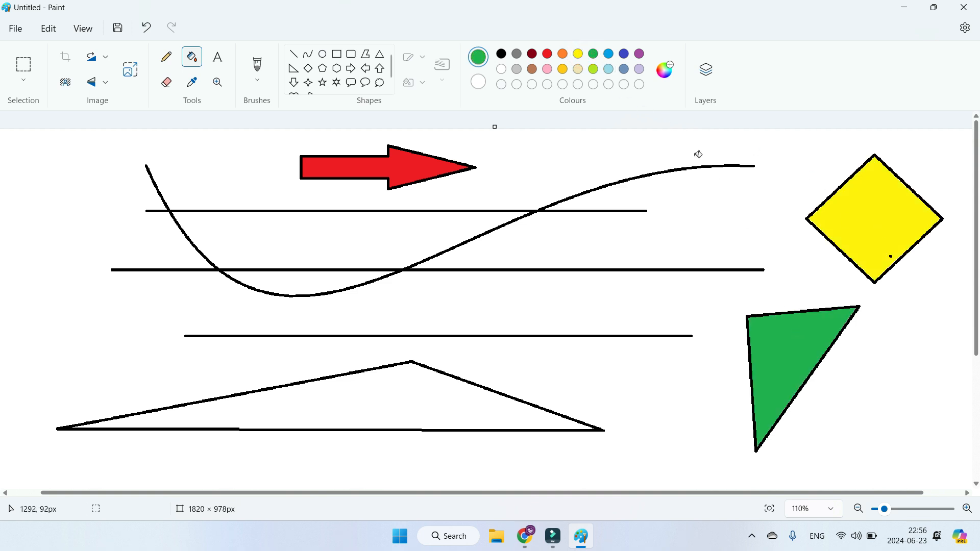
left_click(610, 57)
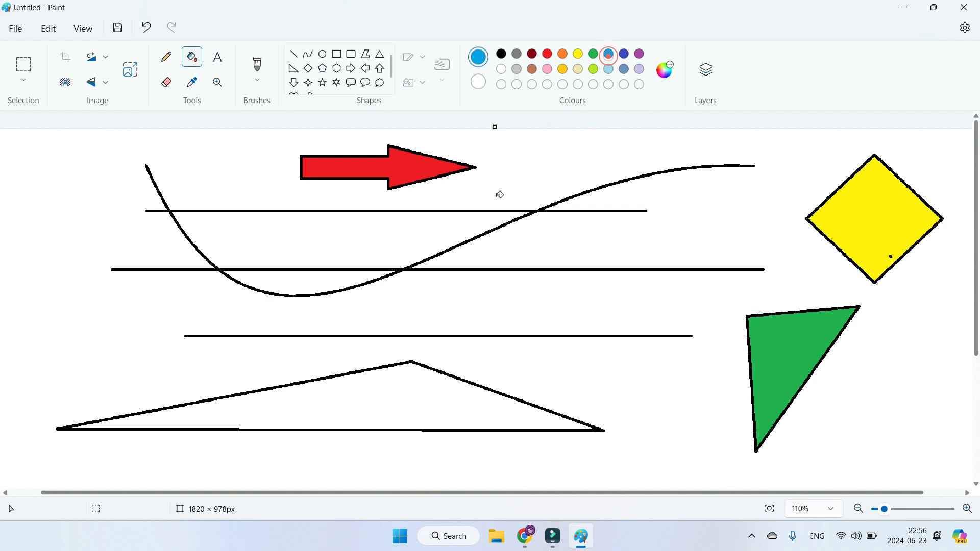
left_click(349, 401)
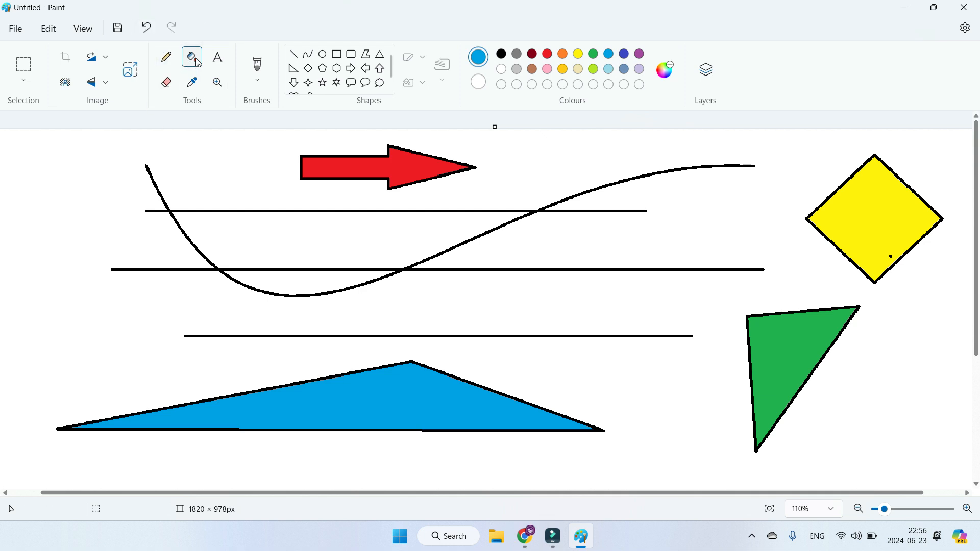
Step: Draw a thin turquoise letter M freehand with the Pencil tool, just beyond the red arrow's tip
left_click(167, 62)
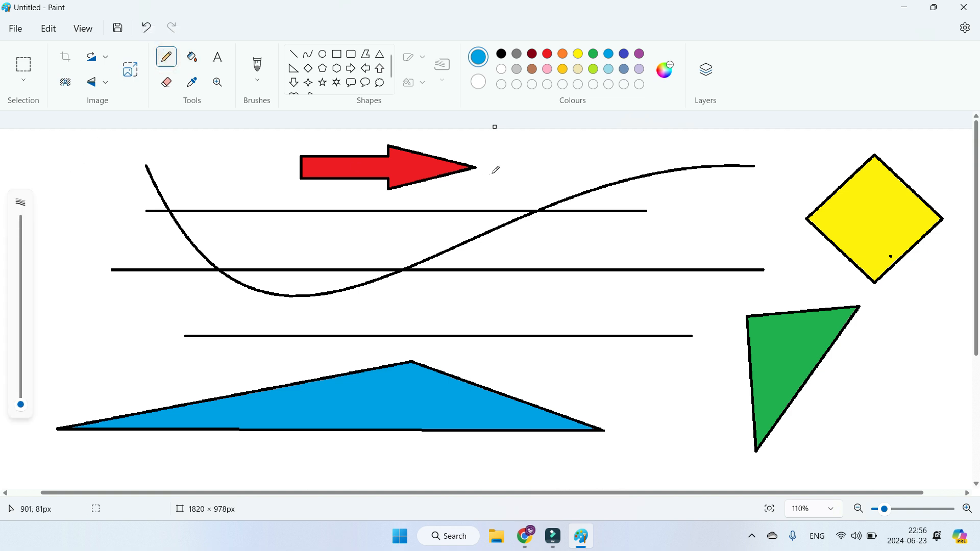
left_click_drag(523, 145, 521, 181)
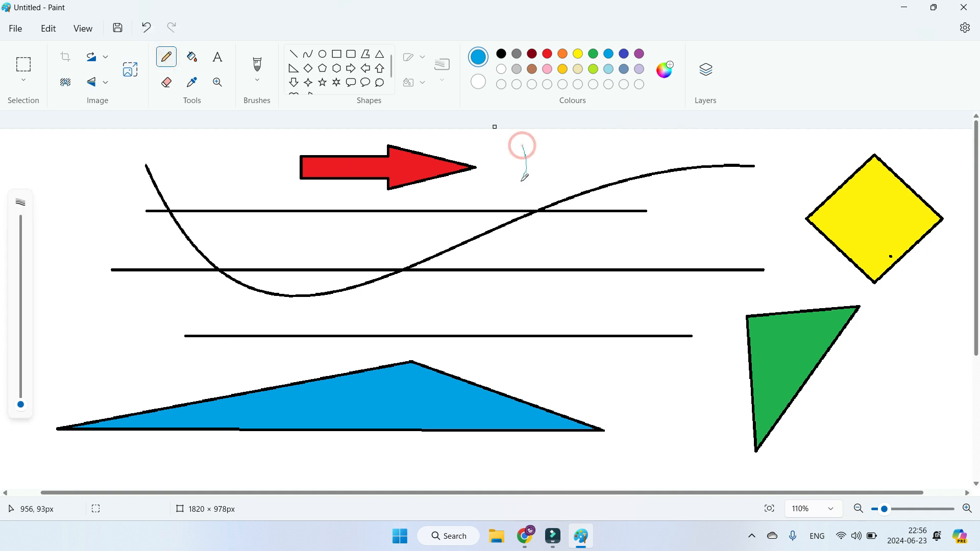
mouse_move(523, 145)
left_mouse_down()
mouse_move(529, 155)
mouse_move(547, 153)
mouse_move(556, 189)
left_mouse_up()
Step: Increase the pencil thickness and draw a thick turquoise letter M beside the start of the curve
mouse_move(20, 406)
left_mouse_down()
mouse_move(21, 324)
mouse_move(31, 400)
mouse_move(34, 377)
mouse_move(41, 394)
mouse_move(46, 388)
left_mouse_up()
left_click_drag(89, 158, 68, 224)
mouse_move(89, 156)
left_mouse_down()
mouse_move(70, 219)
mouse_move(87, 157)
mouse_move(101, 189)
mouse_move(121, 155)
mouse_move(127, 228)
left_mouse_up()
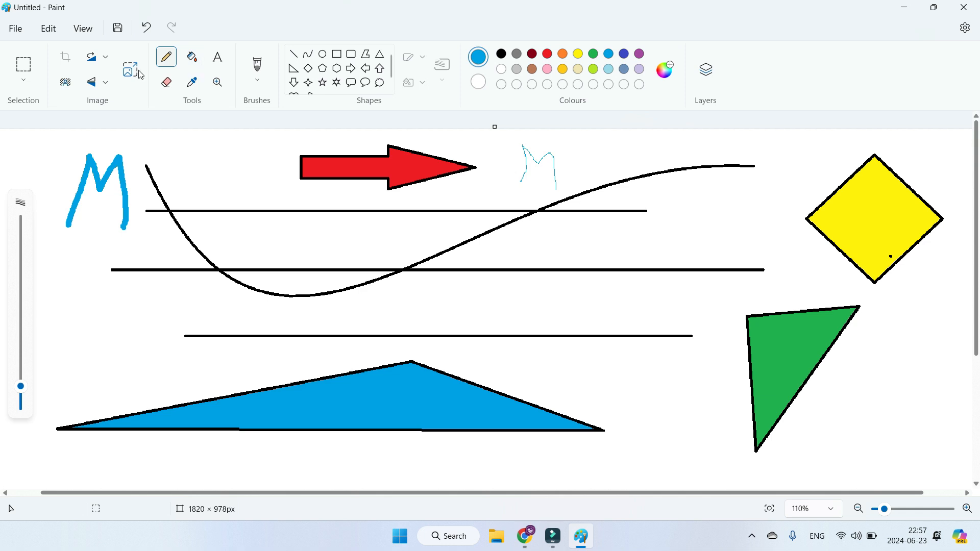
Step: Insert a text box about 818 px wide below the middle line and enter "MY AIM MY FUTURE"
left_click(222, 63)
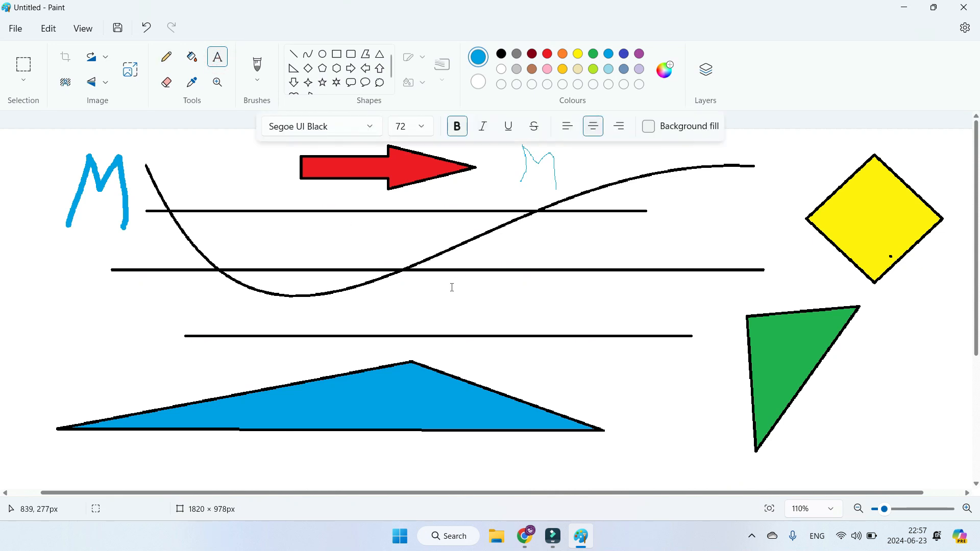
left_click_drag(451, 289, 716, 332)
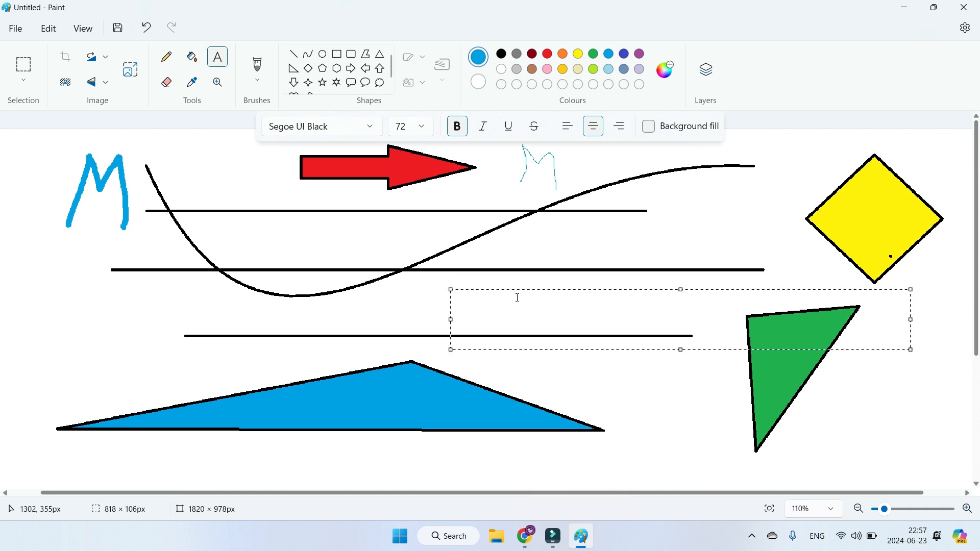
left_click_drag(533, 291, 504, 276)
type("MY AIM MY FUTURE")
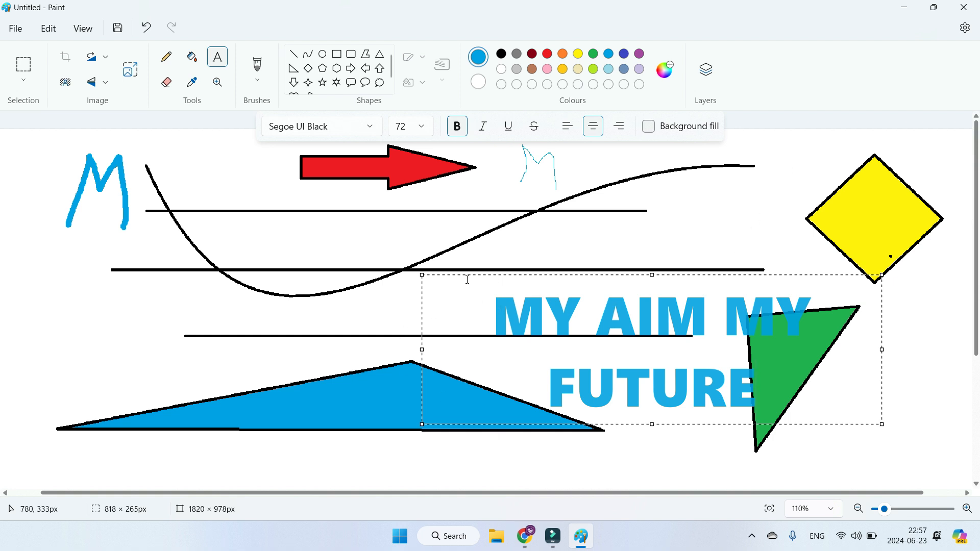
Step: Move the text box up and left, away from the green triangle, and narrow it to about 785 px
left_click_drag(466, 277, 407, 255)
left_click(725, 381)
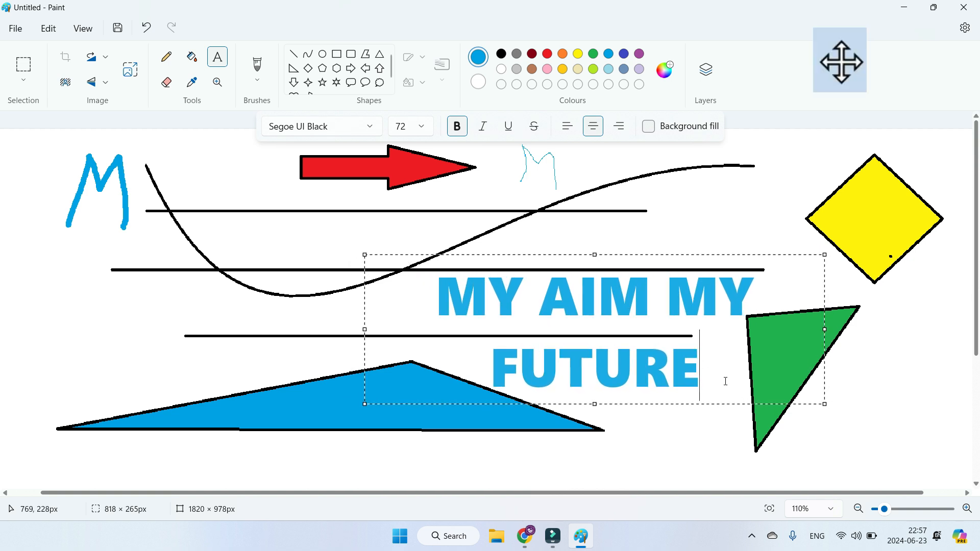
mouse_move(825, 405)
left_mouse_down()
mouse_move(683, 315)
mouse_move(806, 405)
left_mouse_up()
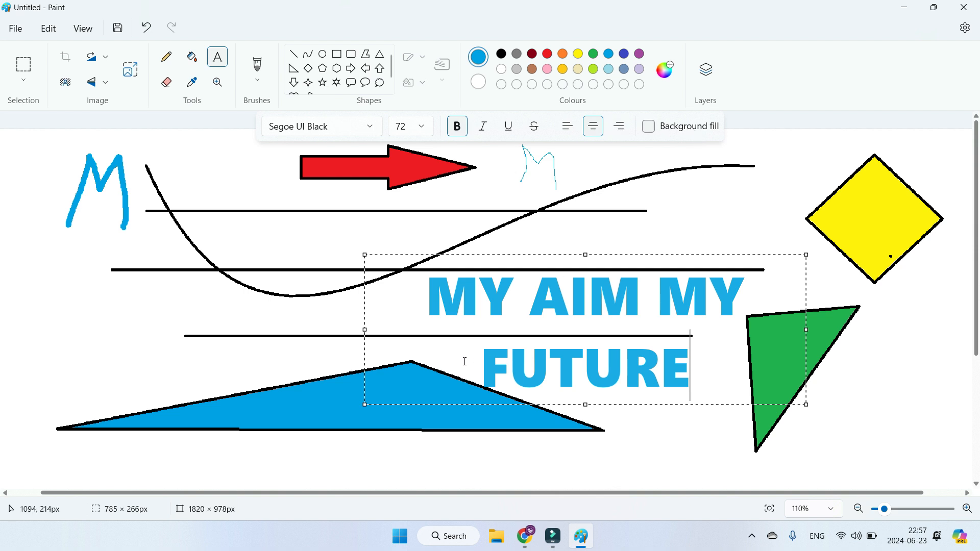
Step: Change the font of the whole "MY AIM MY FUTURE" text to Snap ITC
left_click_drag(425, 296, 662, 361)
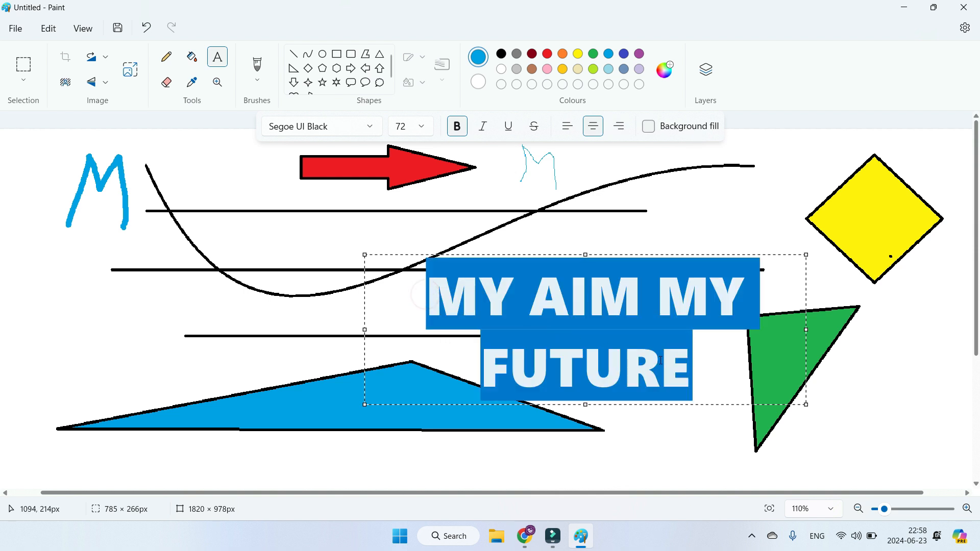
left_click(375, 134)
scroll(355, 216, "down", 2)
scroll(355, 216, "down", 5)
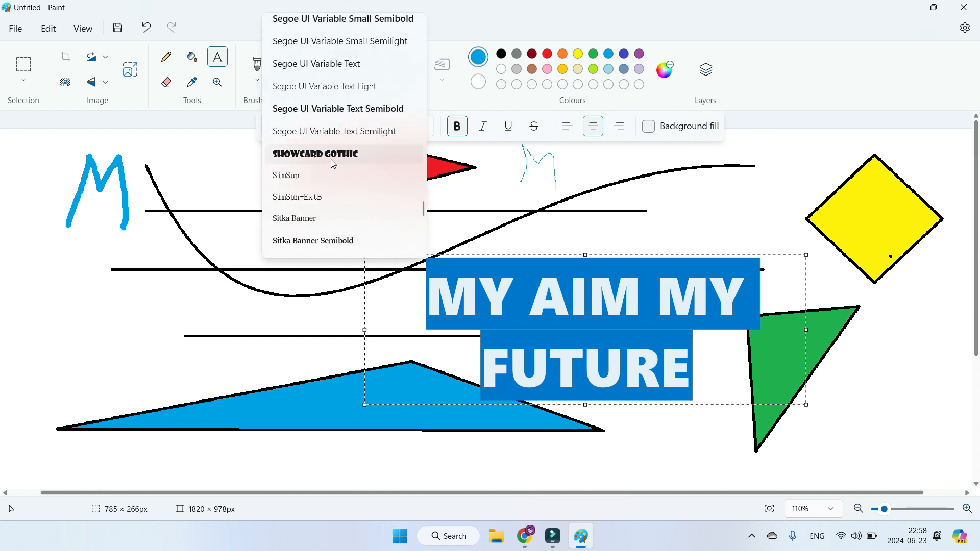
scroll(334, 162, "down", 4)
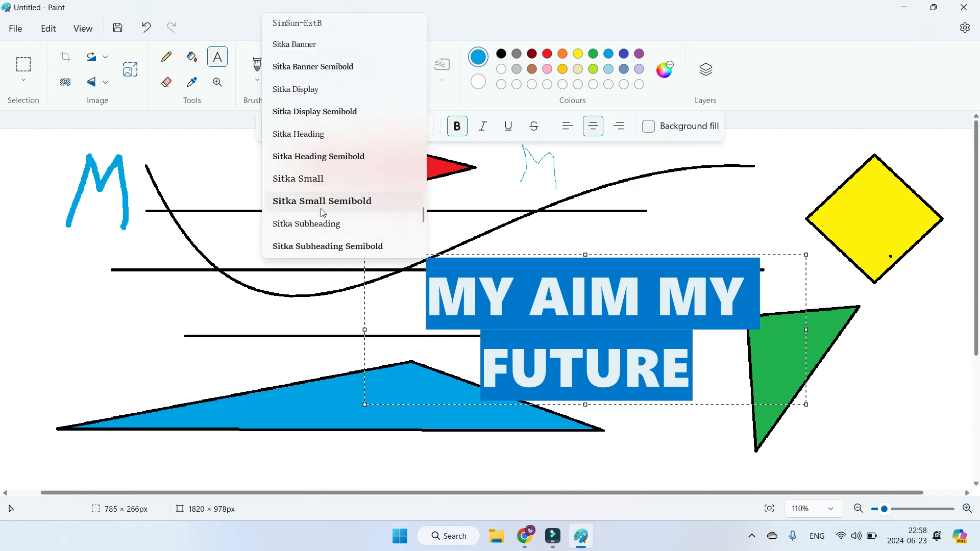
scroll(324, 225, "down", 2)
left_click(309, 172)
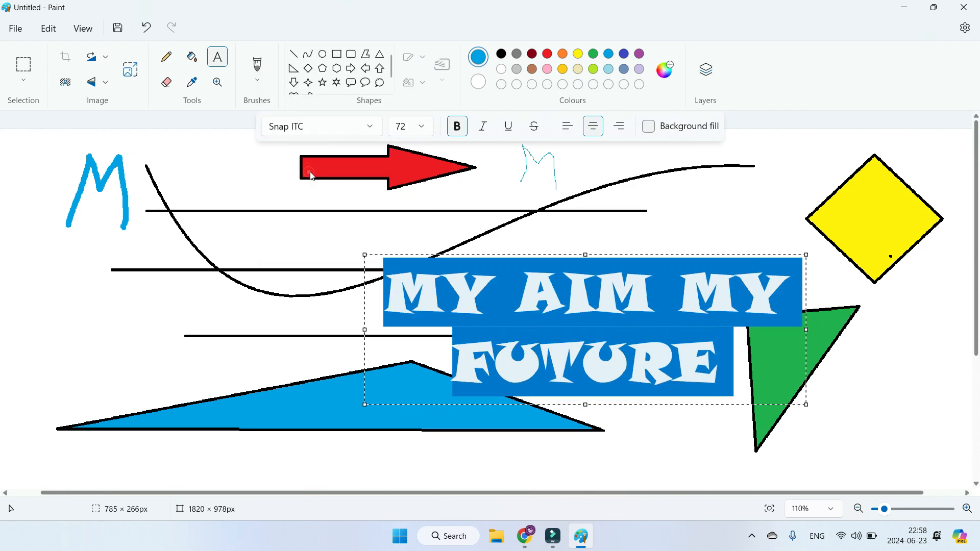
left_click(429, 315)
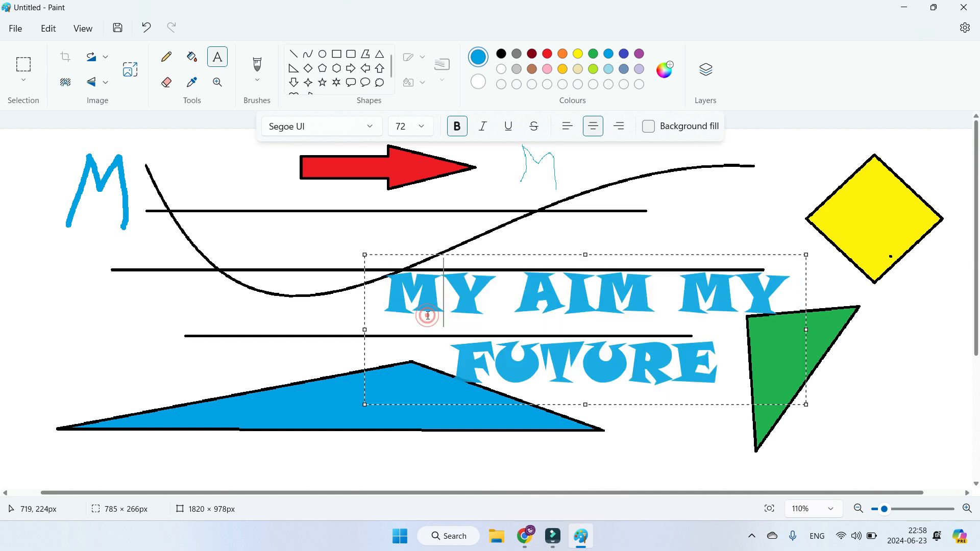
Step: Try font size 26 on the whole text, and settle on size 48
left_click_drag(384, 302, 719, 372)
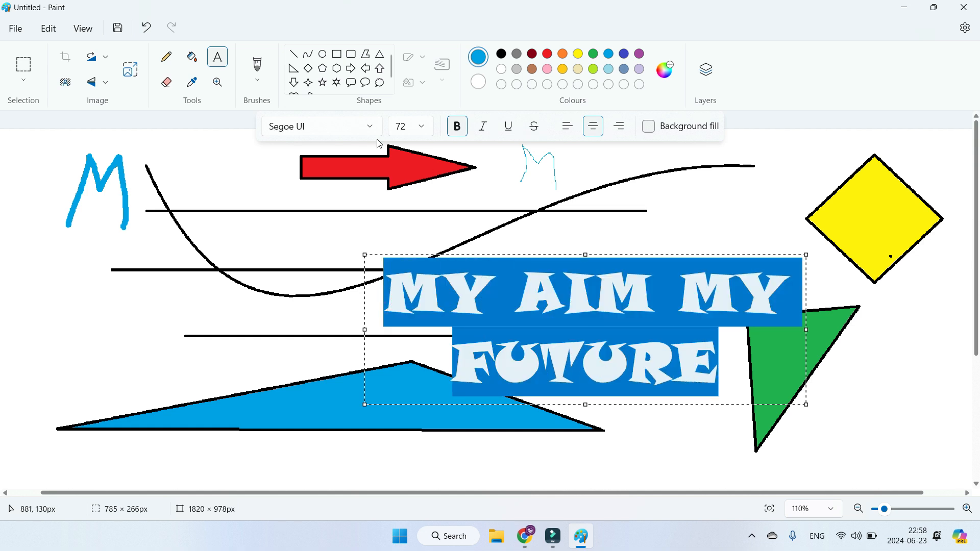
left_click(421, 127)
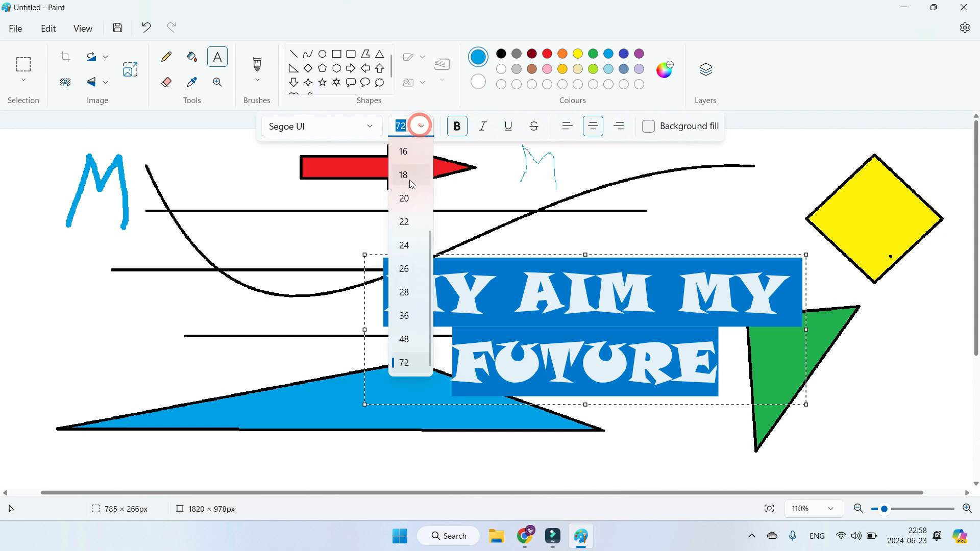
left_click(409, 270)
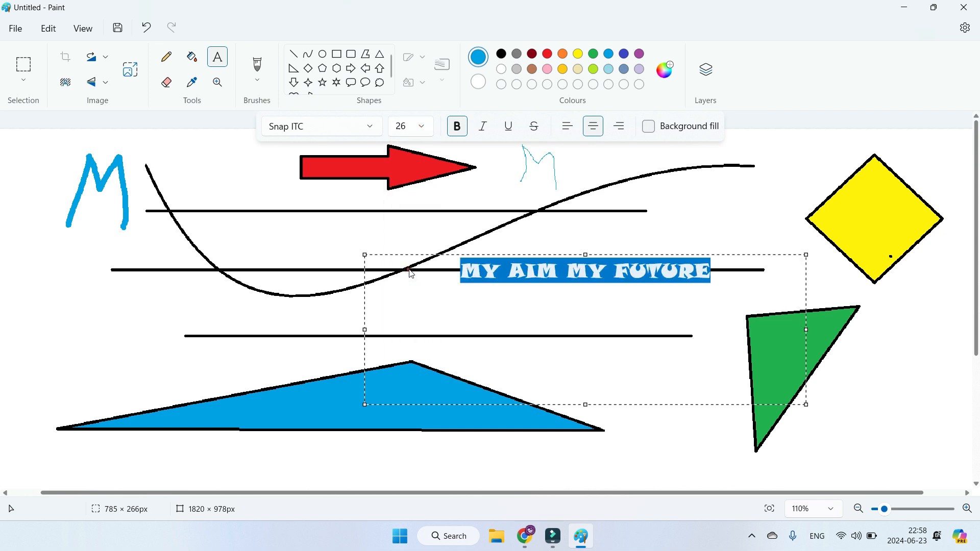
left_click(421, 127)
left_click(403, 338)
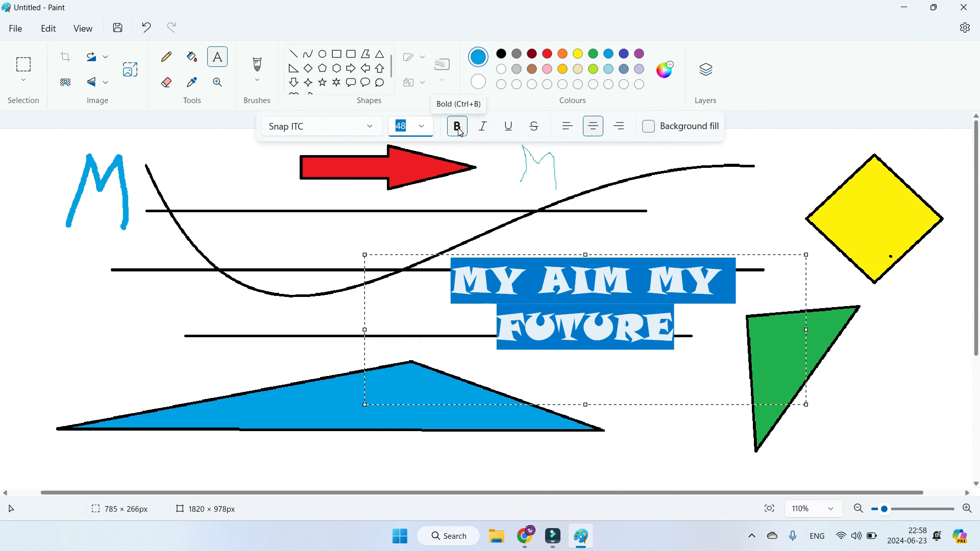
left_click(679, 334)
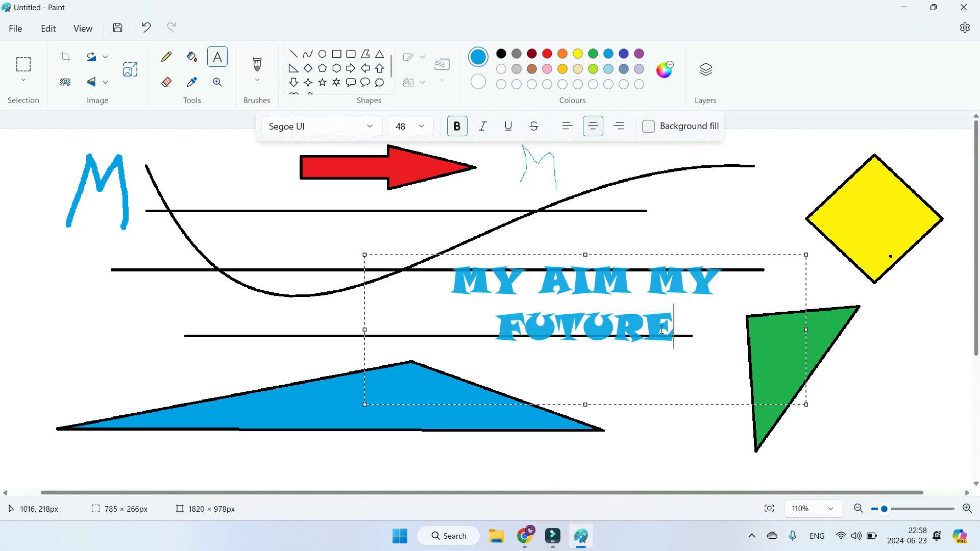
Step: Change the font of the whole "MY AIM MY FUTURE" text to Segoe UI Black
triple_click(674, 332)
left_click(459, 129)
left_click(692, 364)
triple_click(681, 333)
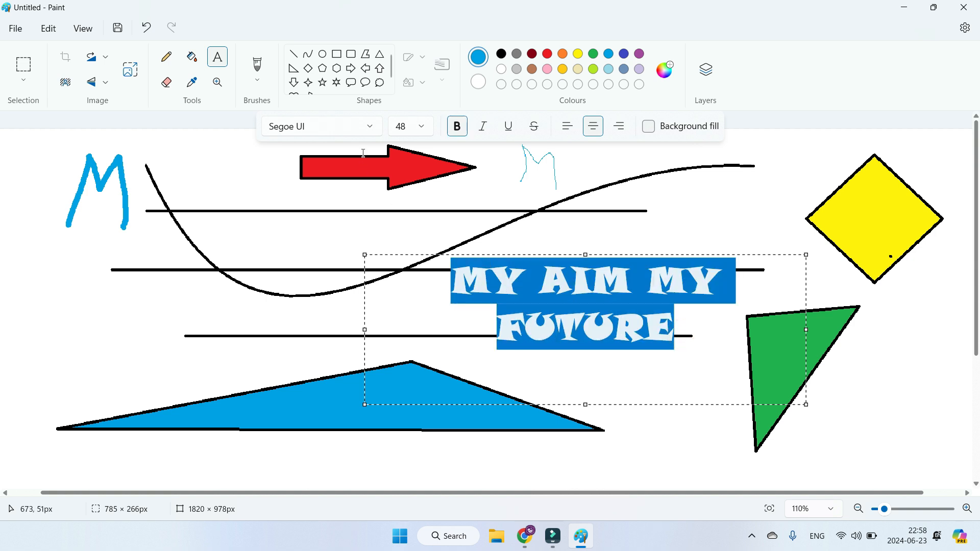
left_click(370, 127)
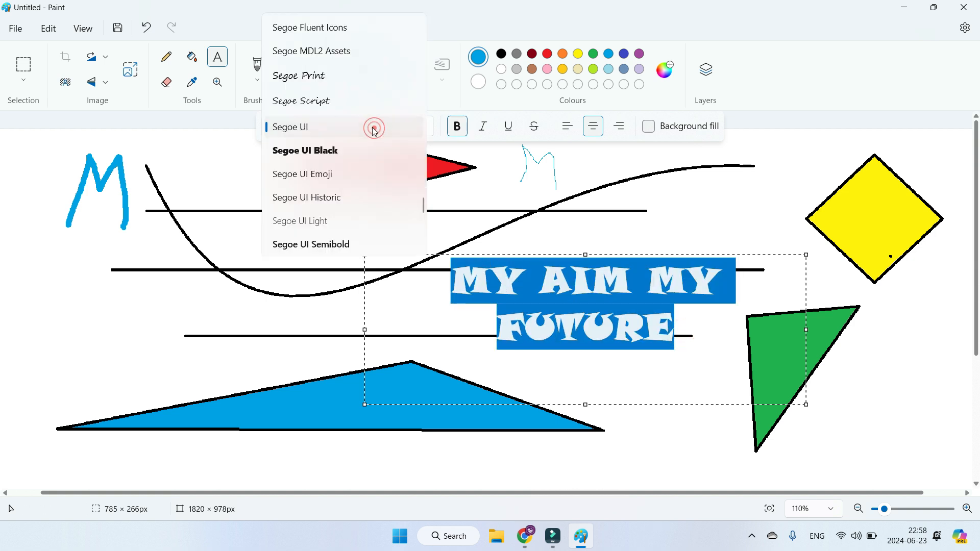
left_click(331, 160)
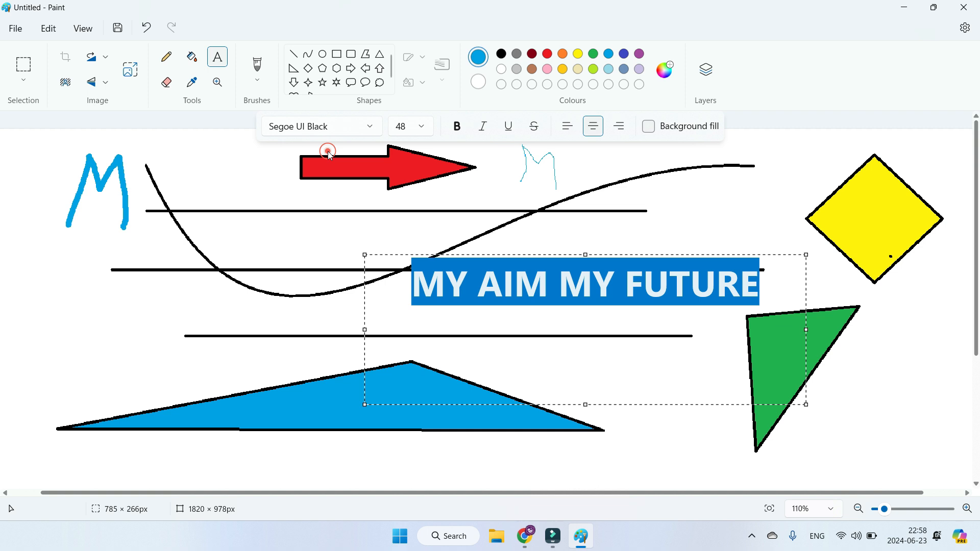
left_click(543, 311)
Step: Remove the bold formatting from the whole "MY AIM MY FUTURE" text
left_click_drag(761, 285, 416, 281)
left_click(457, 127)
left_click(754, 290)
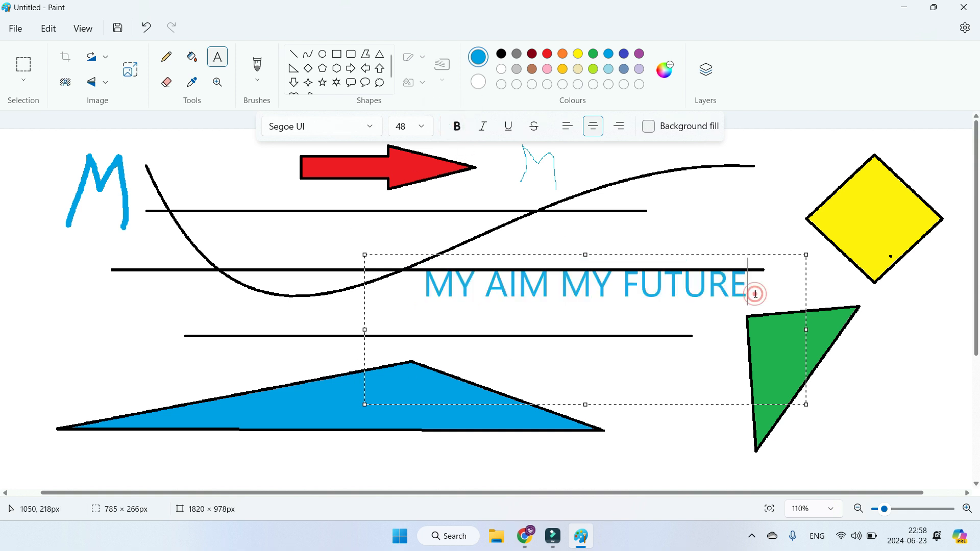
Step: Reapply bold formatting to the whole "MY AIM MY FUTURE" text
left_click_drag(753, 289, 434, 303)
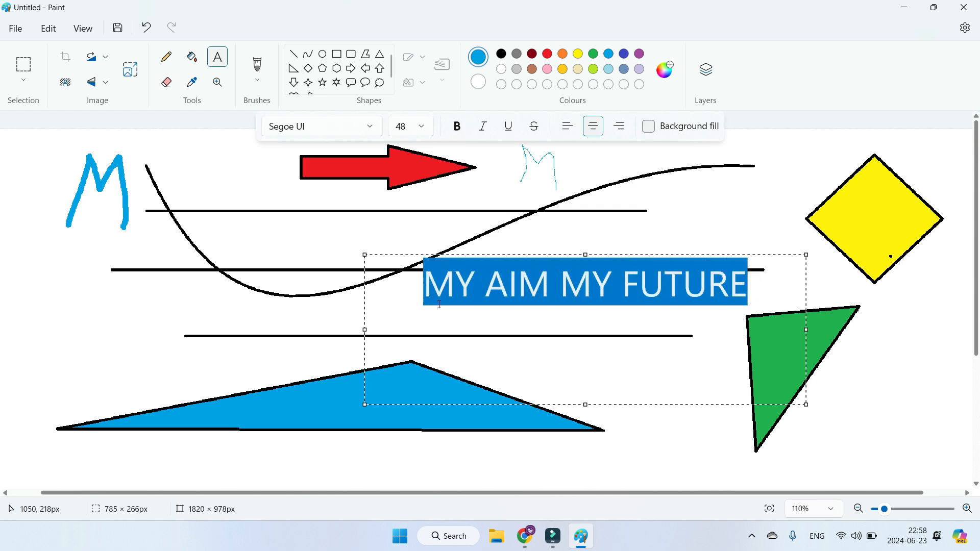
left_click(456, 128)
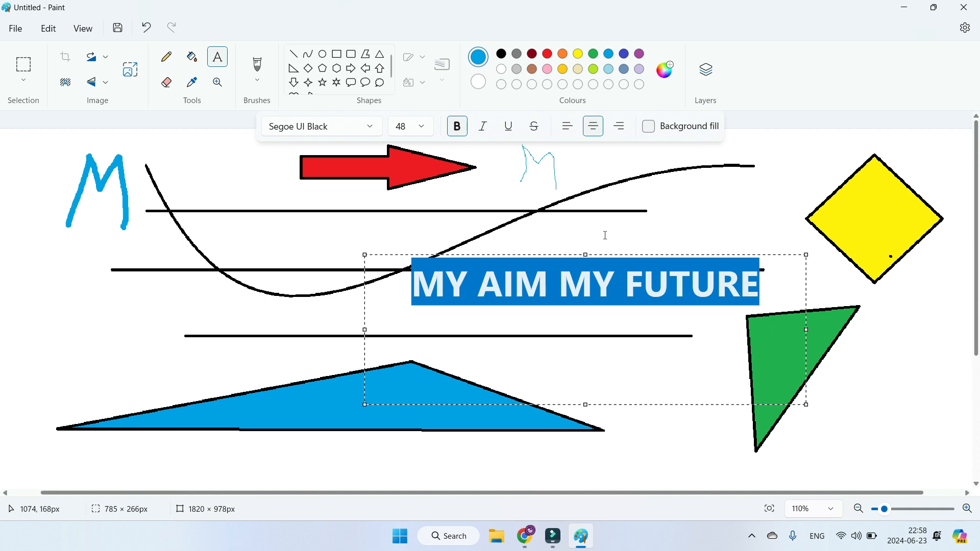
left_click(769, 296)
left_click_drag(769, 288, 420, 307)
left_click(575, 304)
Step: Italicise only the words "AIM MY" in the text box
left_click_drag(477, 290, 611, 296)
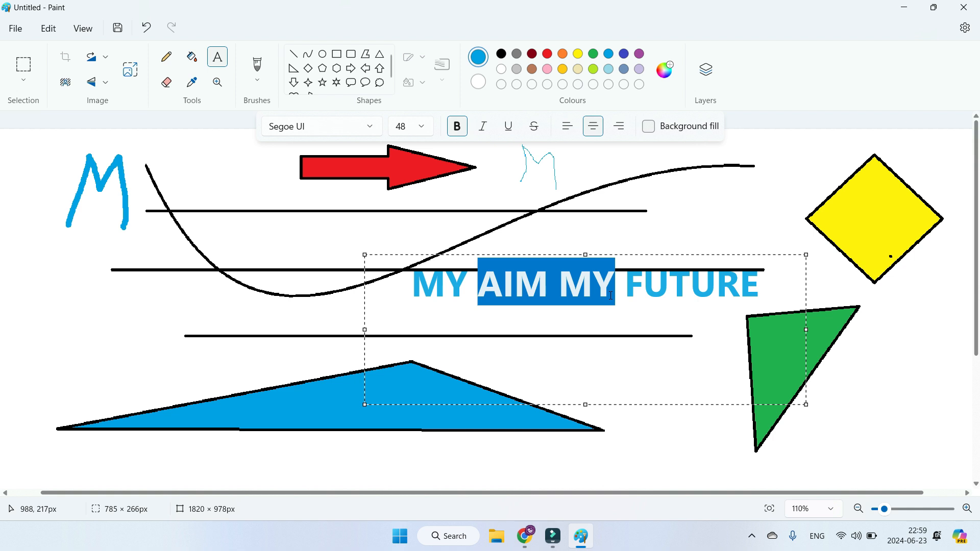
left_click(485, 127)
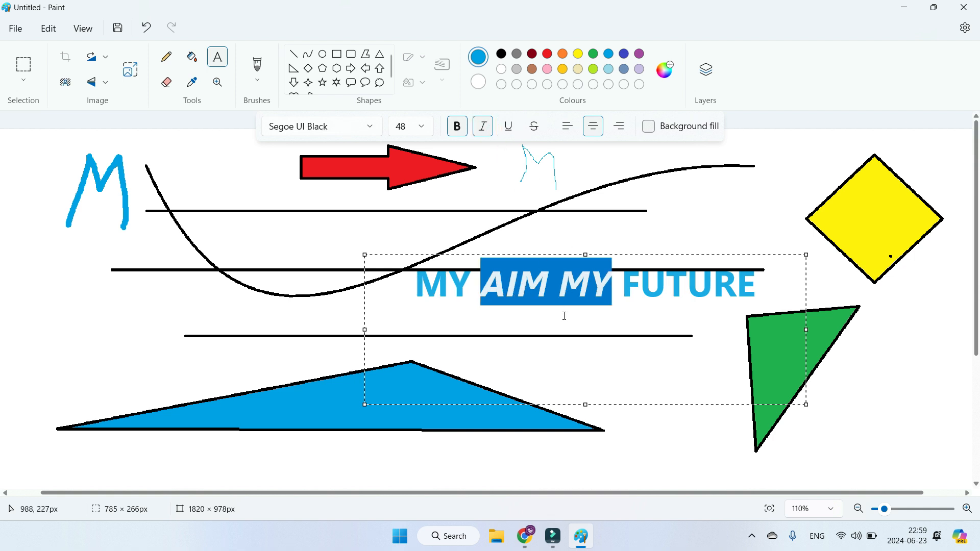
left_click(725, 306)
Step: Format the whole "MY AIM MY FUTURE" text as italic and underlined
left_click_drag(758, 284, 451, 230)
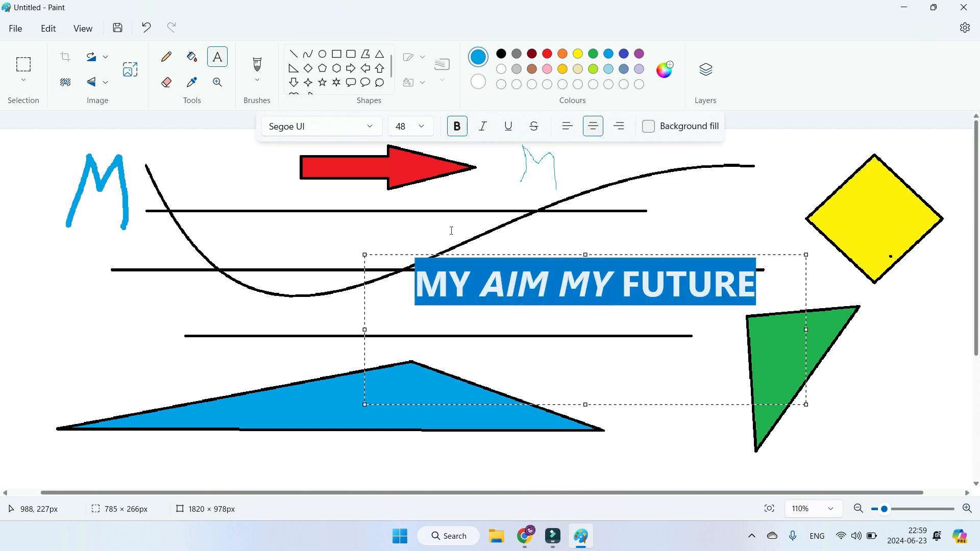
left_click(511, 129)
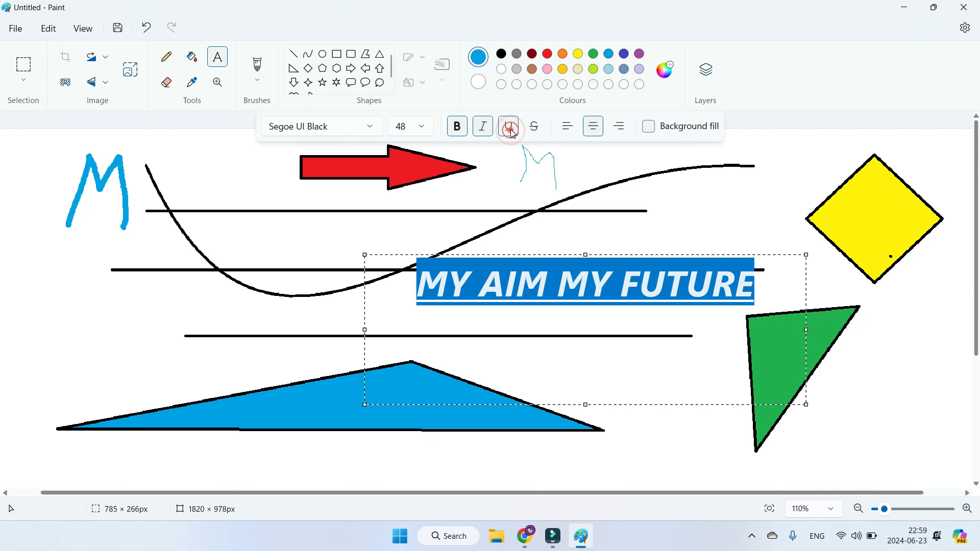
left_click(603, 319)
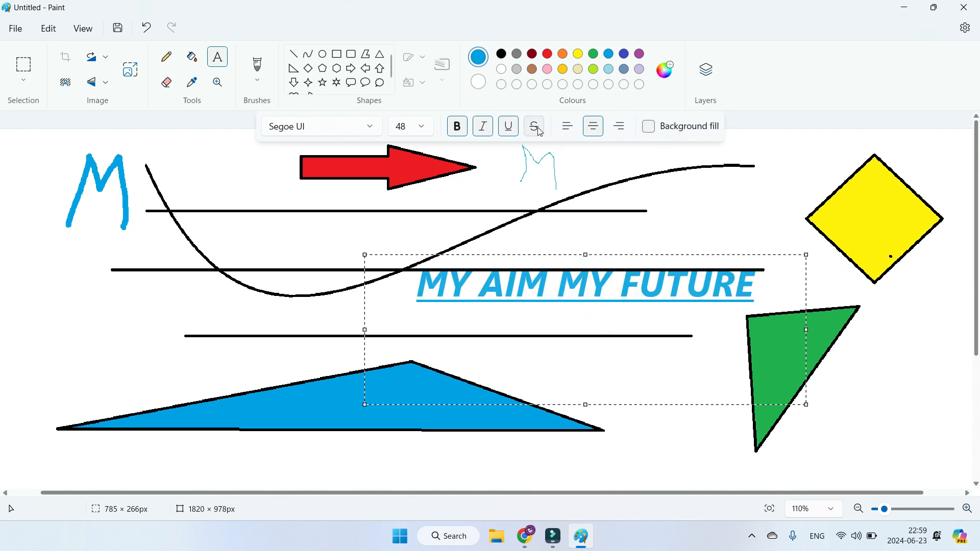
Step: Apply strikethrough to the second "MY" in the text
double_click(567, 288)
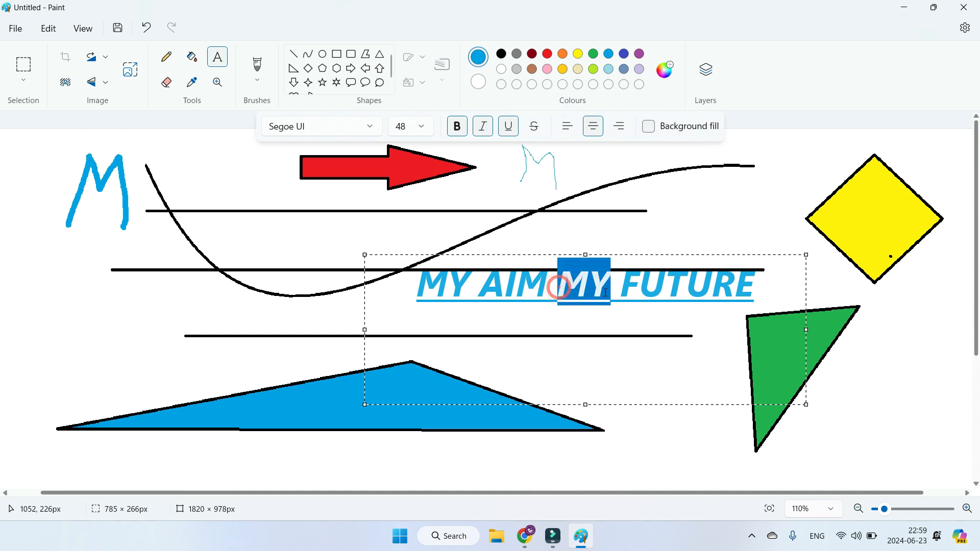
left_click(536, 134)
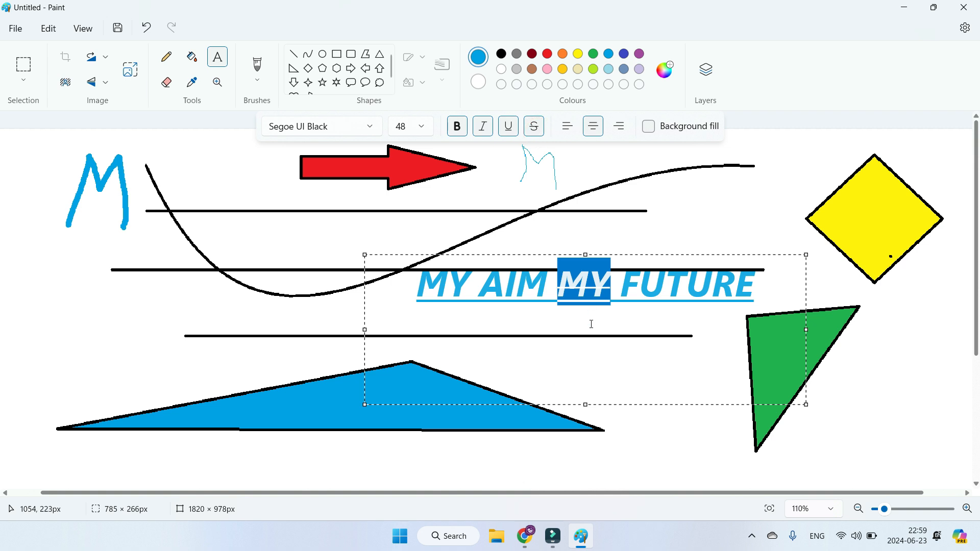
left_click(610, 299)
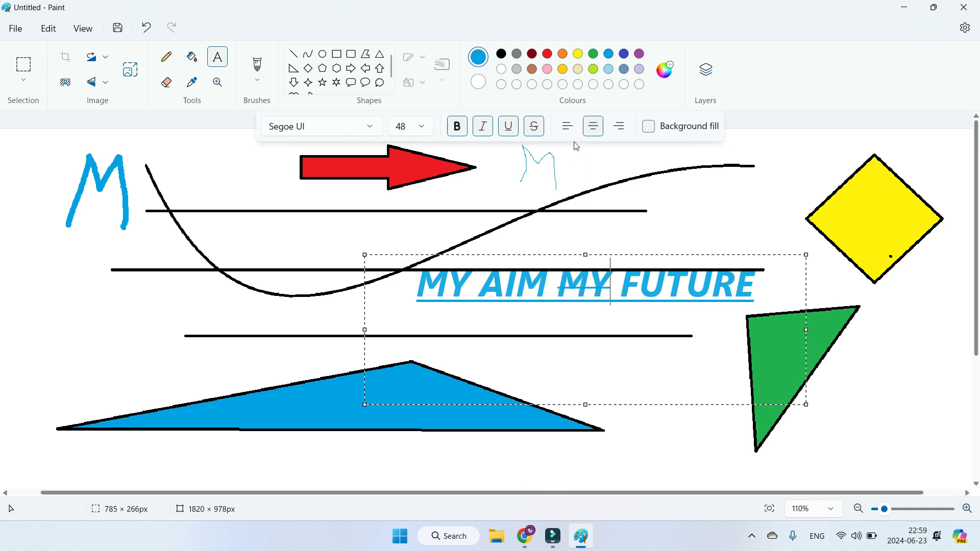
Step: Try left alignment on the text and restore centre alignment
left_click(567, 126)
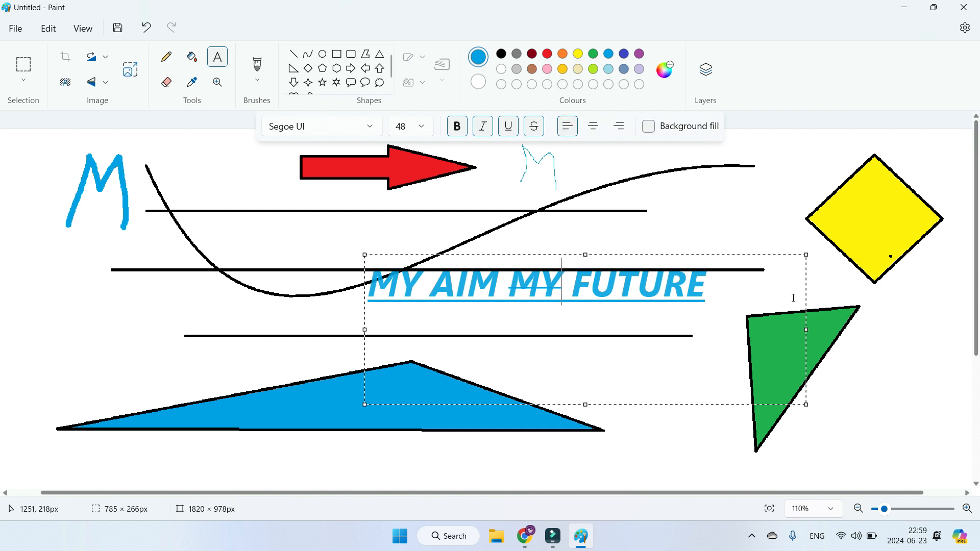
left_click(599, 128)
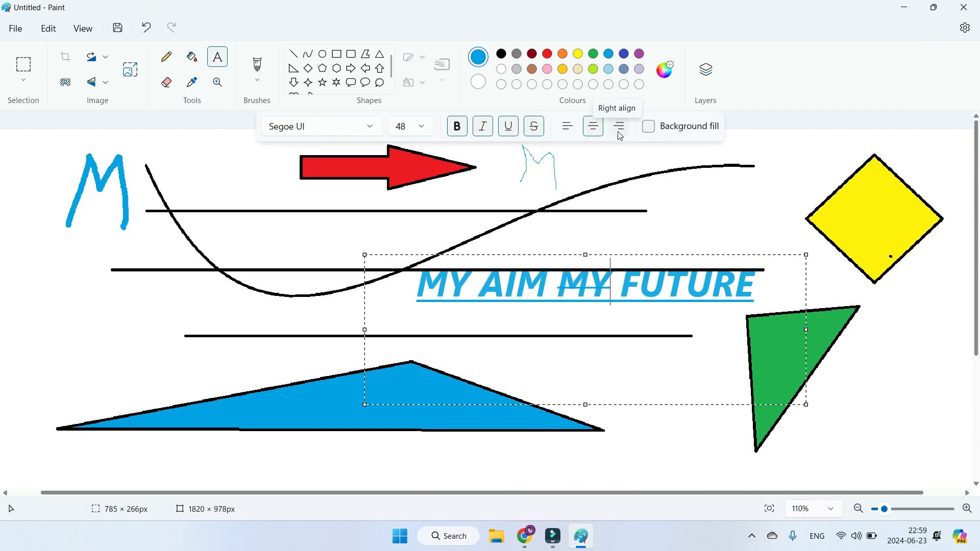
Step: Try right alignment on the text and restore centre alignment
left_click(619, 132)
left_click(594, 128)
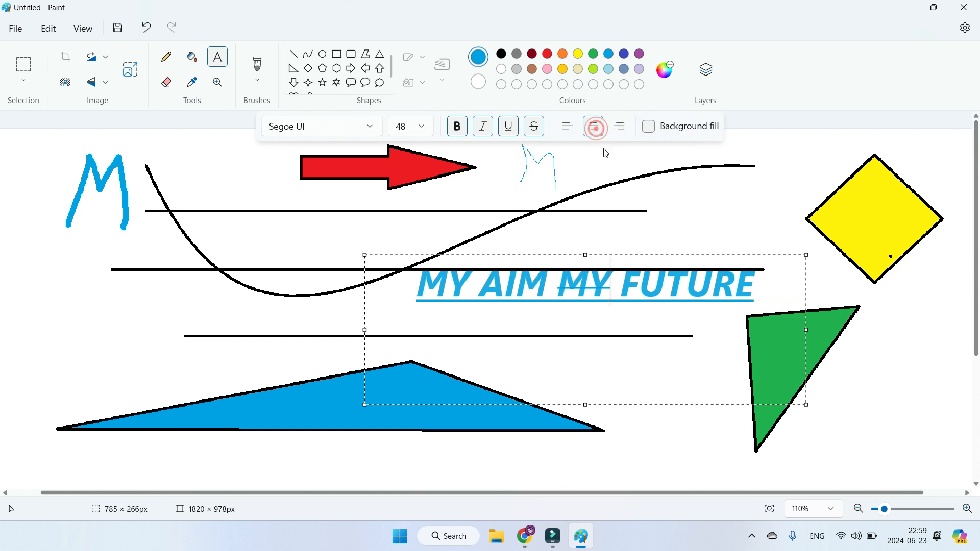
Step: Try the background fill behind the text, turn it off again and commit the text to the canvas
left_click(651, 129)
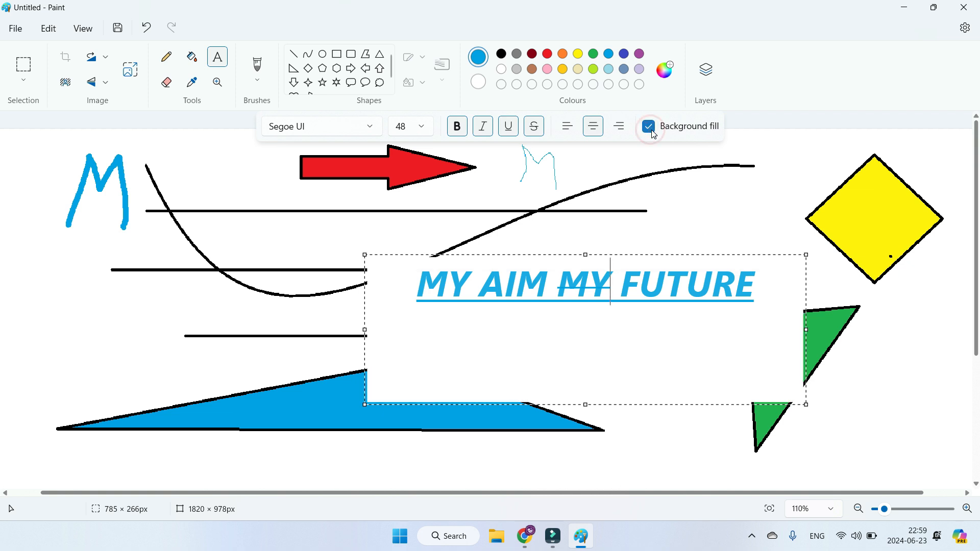
left_click(653, 133)
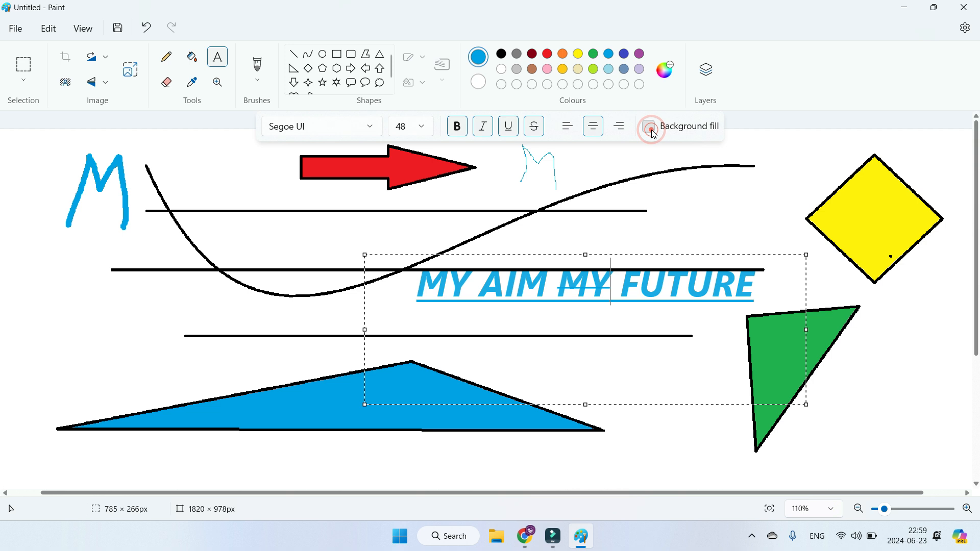
left_click(653, 131)
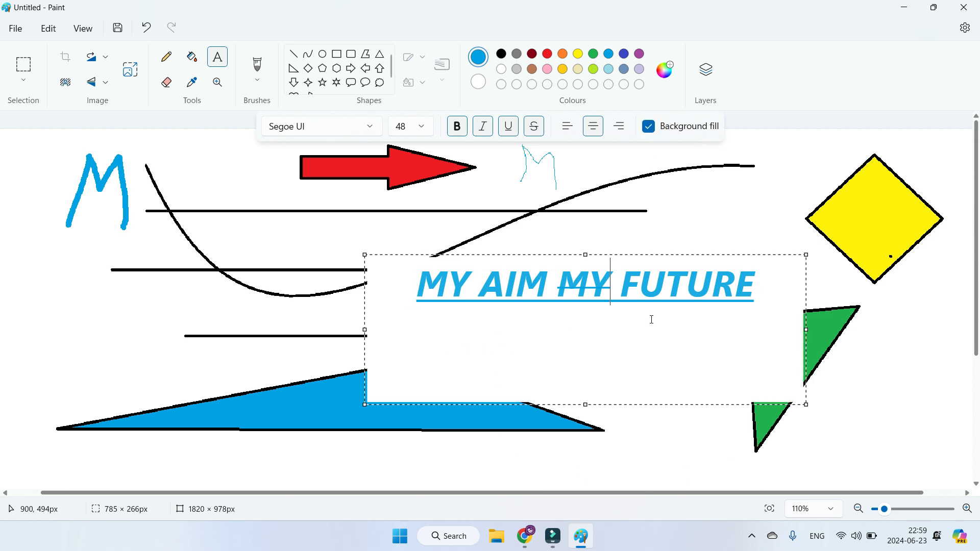
left_click(649, 127)
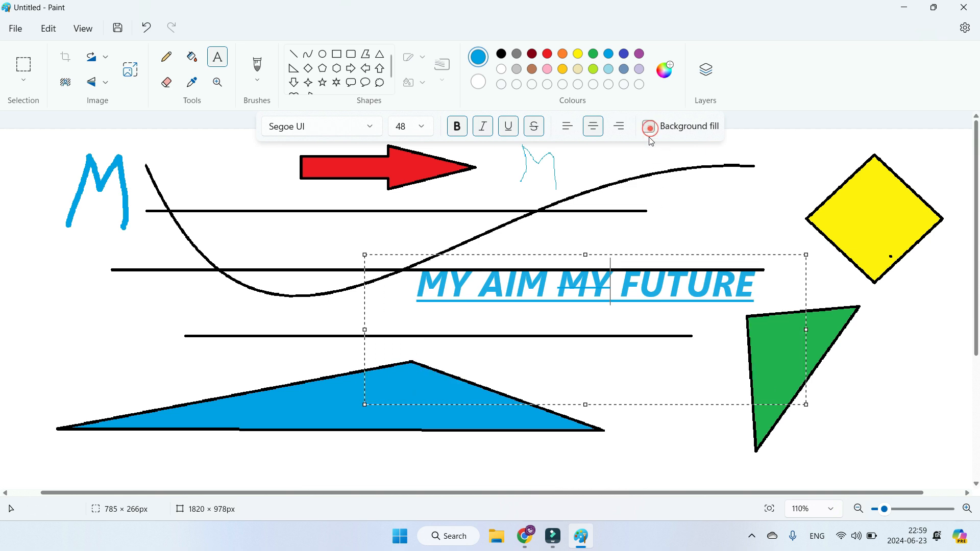
left_click(266, 225)
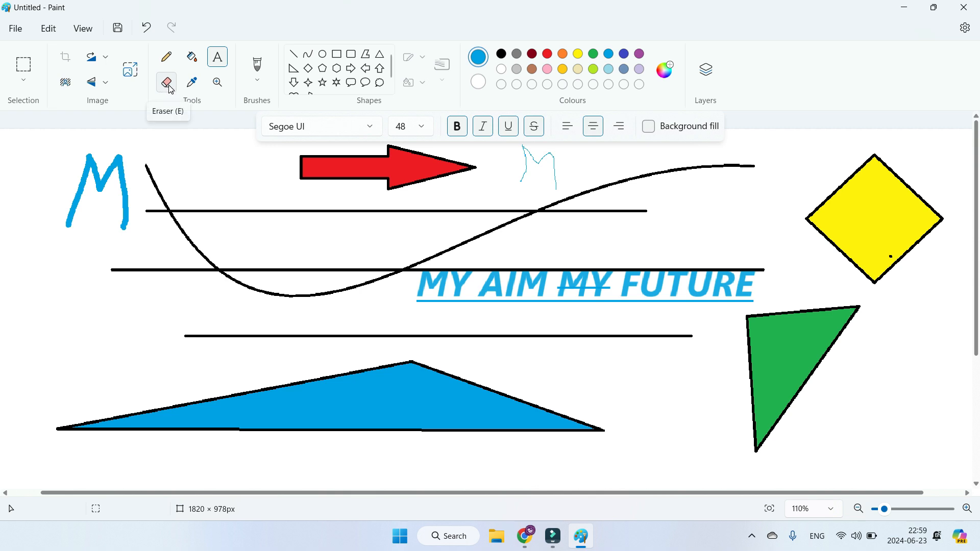
Step: Select the Eraser, enlarge it to nearly its maximum size and shrink it gradually to a small square
left_click(167, 82)
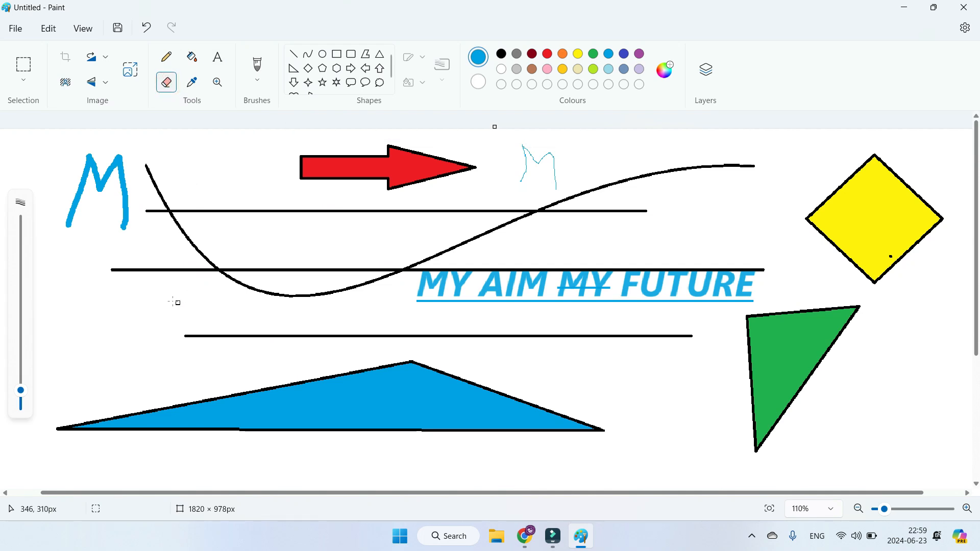
mouse_move(21, 393)
left_mouse_down()
mouse_move(21, 238)
mouse_move(29, 225)
left_mouse_up()
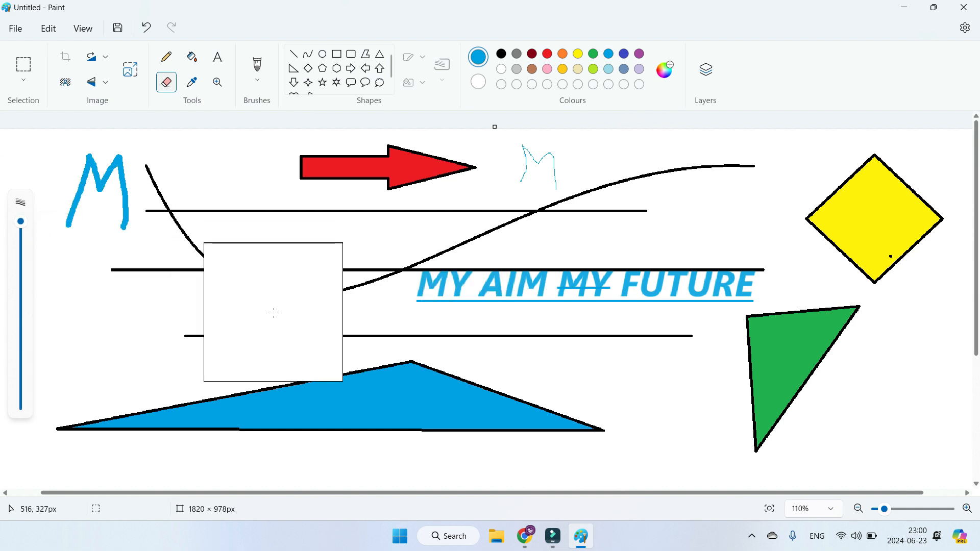
key("ctrl+minus")
key("ctrl+minus")
key("ctrl+minus")
key("ctrl+minus")
key("ctrl+minus")
key("ctrl+minus")
key("ctrl+minus")
key("ctrl+minus")
key("ctrl+minus")
key("ctrl+minus")
key("ctrl+minus")
key("ctrl+minus")
key("ctrl+minus")
key("ctrl+minus")
key("ctrl+minus")
key("ctrl+minus")
key("ctrl+minus")
key("ctrl+minus")
key("ctrl+minus")
key("ctrl+minus")
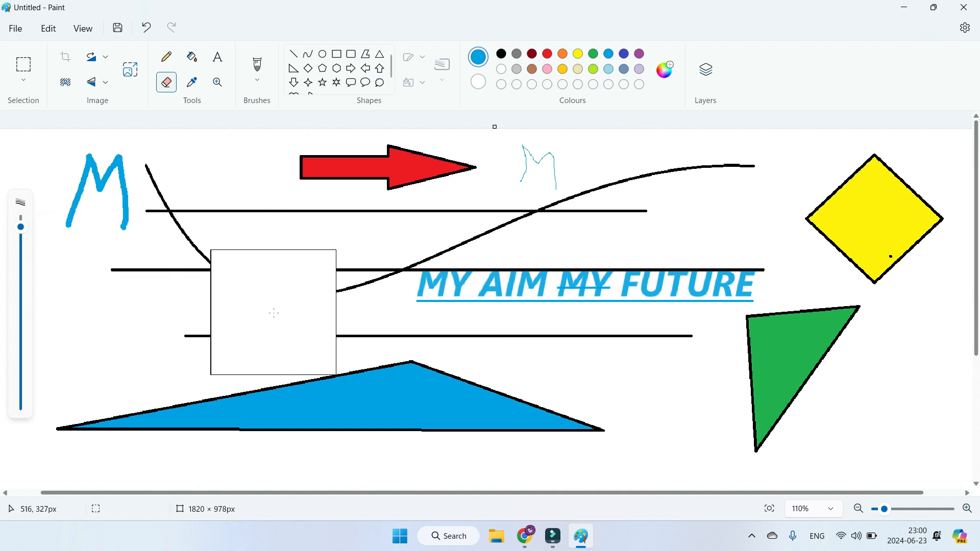
key("ctrl+minus")
key("ctrl+minus")
key("ctrl+minus")
key("ctrl+minus")
key("ctrl+minus")
key("ctrl+minus")
key("ctrl+minus")
key("ctrl+minus")
key("ctrl+minus")
key("ctrl+minus")
key("ctrl+minus")
key("ctrl+minus")
key("ctrl+minus")
key("ctrl+minus")
key("ctrl+minus")
key("ctrl+minus")
key("ctrl+minus")
key("ctrl+minus")
key("ctrl+minus")
key("ctrl+minus")
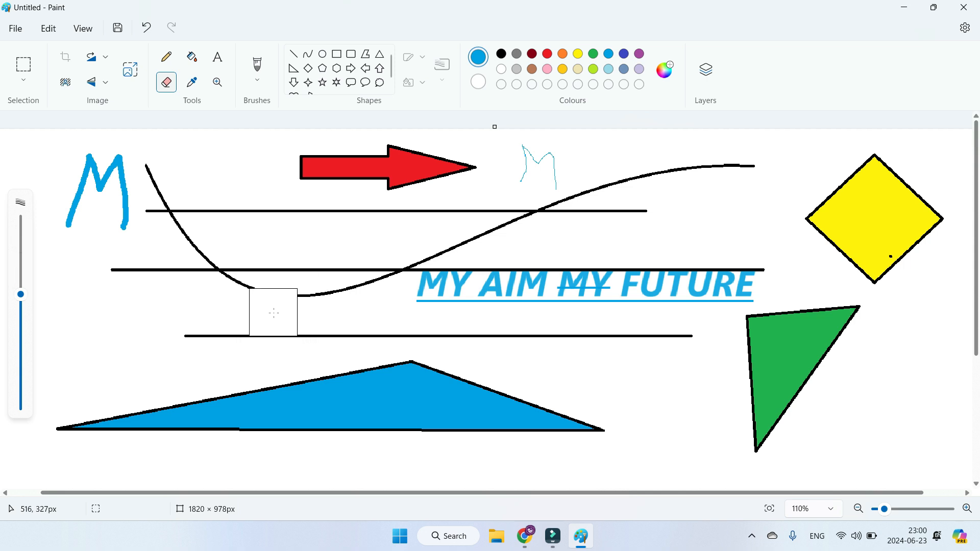
key("ctrl+minus")
key("ctrl+minus")
key("ctrl+minus")
key("ctrl+minus")
key("ctrl+minus")
key("ctrl+minus")
key("ctrl+minus")
key("ctrl+minus")
key("ctrl+minus")
key("ctrl+minus")
key("ctrl+minus")
key("ctrl+minus")
key("ctrl+minus")
key("ctrl+minus")
key("ctrl+minus")
key("ctrl+minus")
key("ctrl+minus")
key("ctrl+minus")
key("ctrl+minus")
key("ctrl+minus")
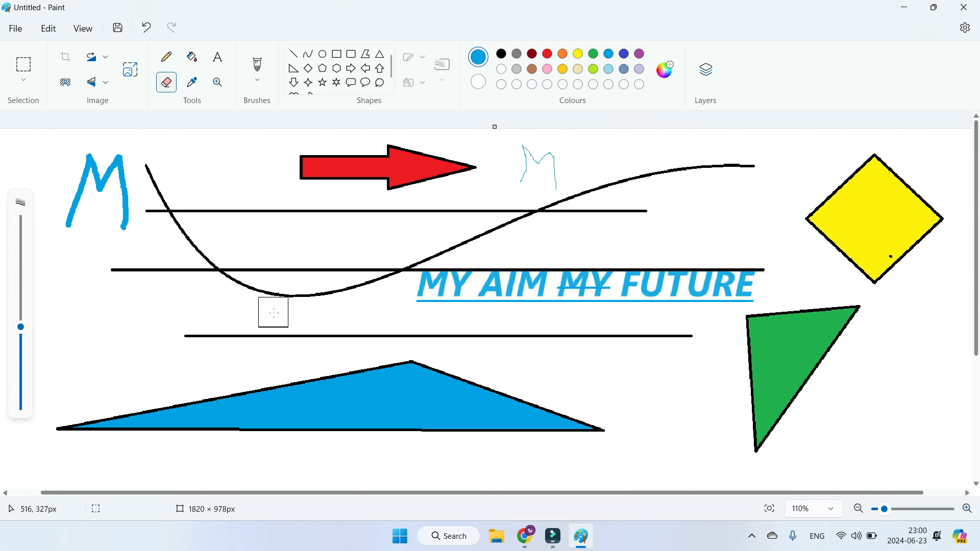
Step: Enlarge the eraser to a large square again and erase all shapes, lines and text from the canvas
key("ctrl+plus")
key("ctrl+plus")
key("ctrl+plus")
key("ctrl+plus")
key("ctrl+plus")
key("ctrl+plus")
key("ctrl+plus")
key("ctrl+plus")
key("ctrl+plus")
key("ctrl+plus")
key("ctrl+plus")
key("ctrl+plus")
key("ctrl+plus")
key("ctrl+plus")
key("ctrl+plus")
key("ctrl+plus")
key("ctrl+plus")
key("ctrl+plus")
key("ctrl+plus")
key("ctrl+plus")
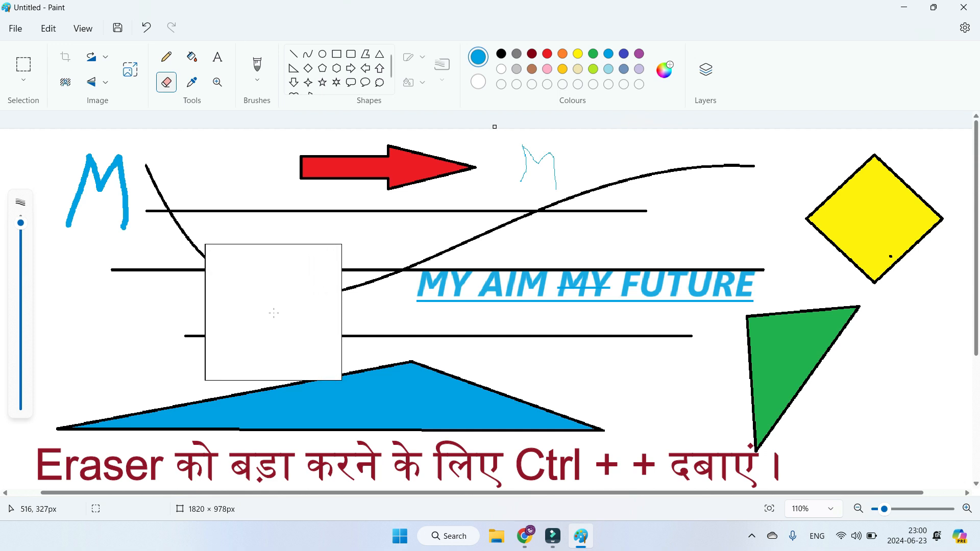
key("ctrl+minus")
key("ctrl+minus")
key("ctrl+minus")
key("ctrl+minus")
key("ctrl+minus")
key("ctrl+minus")
key("ctrl+minus")
key("ctrl+minus")
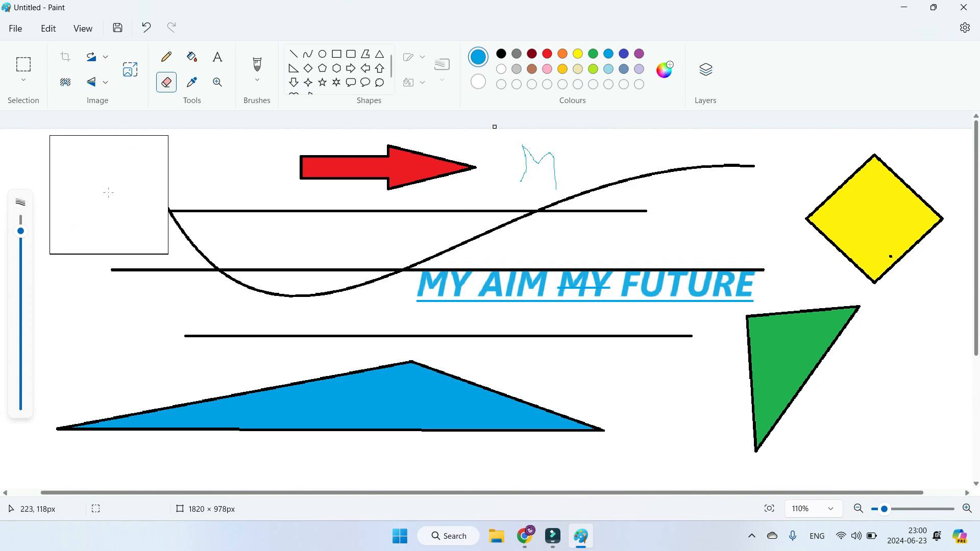
mouse_move(108, 192)
left_mouse_down()
mouse_move(285, 208)
mouse_move(915, 175)
mouse_move(979, 183)
mouse_move(378, 225)
mouse_move(152, 254)
mouse_move(121, 275)
mouse_move(452, 311)
mouse_move(934, 291)
mouse_move(891, 332)
mouse_move(718, 419)
mouse_move(95, 438)
mouse_move(68, 424)
mouse_move(72, 320)
mouse_move(37, 174)
left_mouse_up()
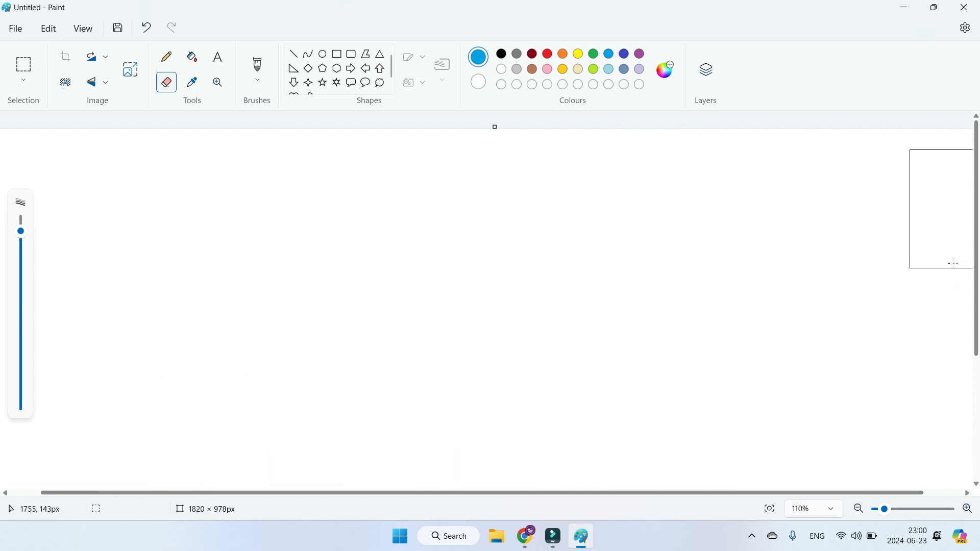
left_click(288, 300)
Step: Draw a blue-outlined rectangle about 355 × 236 px in the canvas's upper-left area, filling it with grey and finally with orange
left_click(338, 58)
left_click_drag(88, 157, 289, 290)
left_click(192, 58)
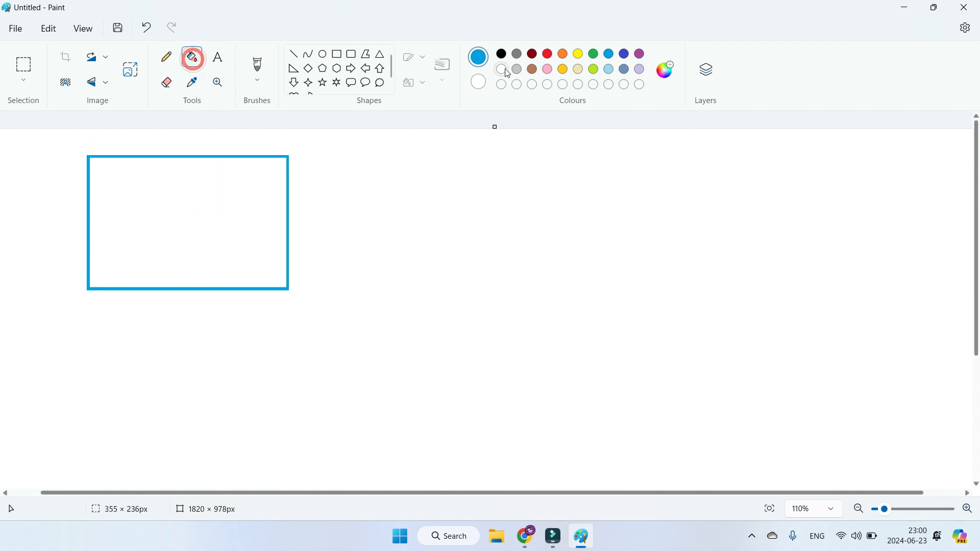
left_click(236, 178)
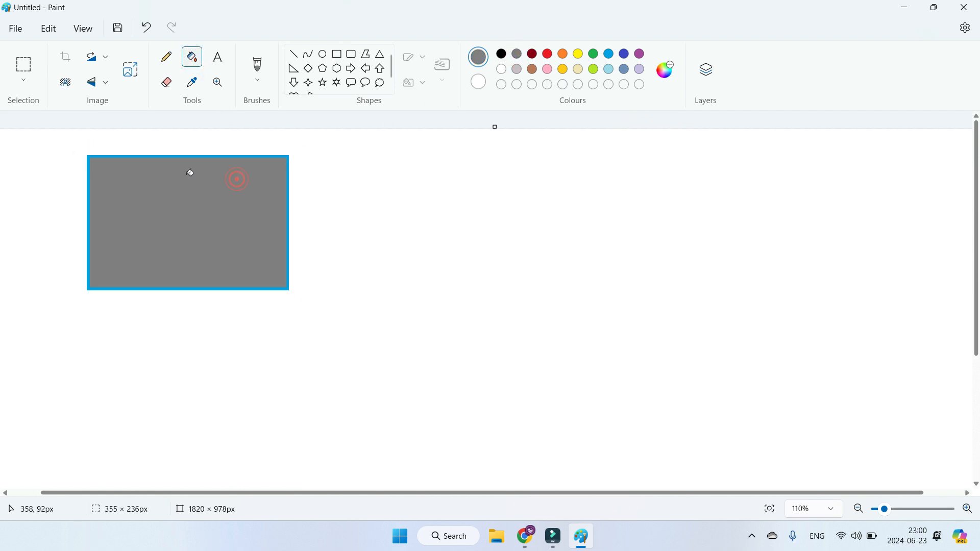
left_click(566, 56)
left_click(199, 224)
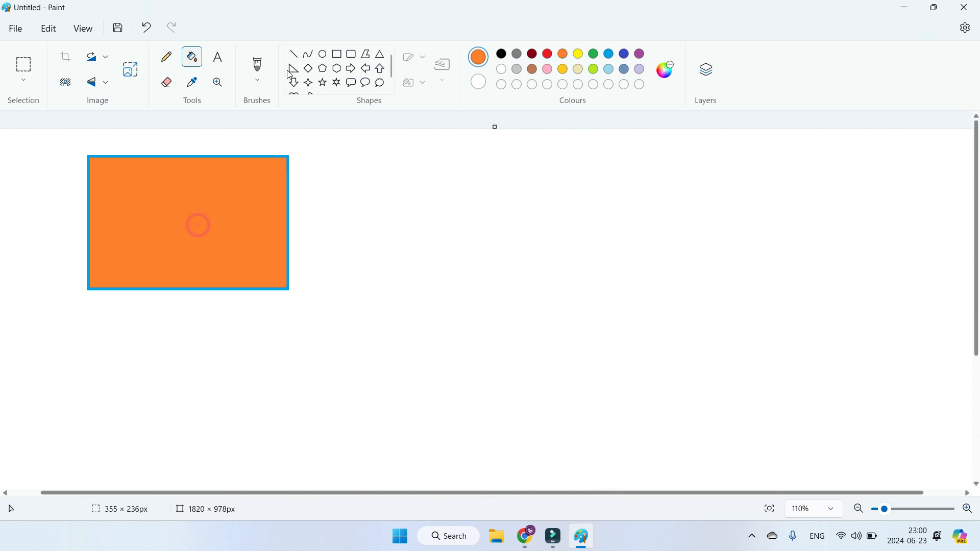
Step: Draw an orange rounded rectangle about 433 × 280 px beside the filled rectangle and sample the rectangle's orange with the Colour picker
left_click(352, 54)
left_click_drag(409, 190, 653, 348)
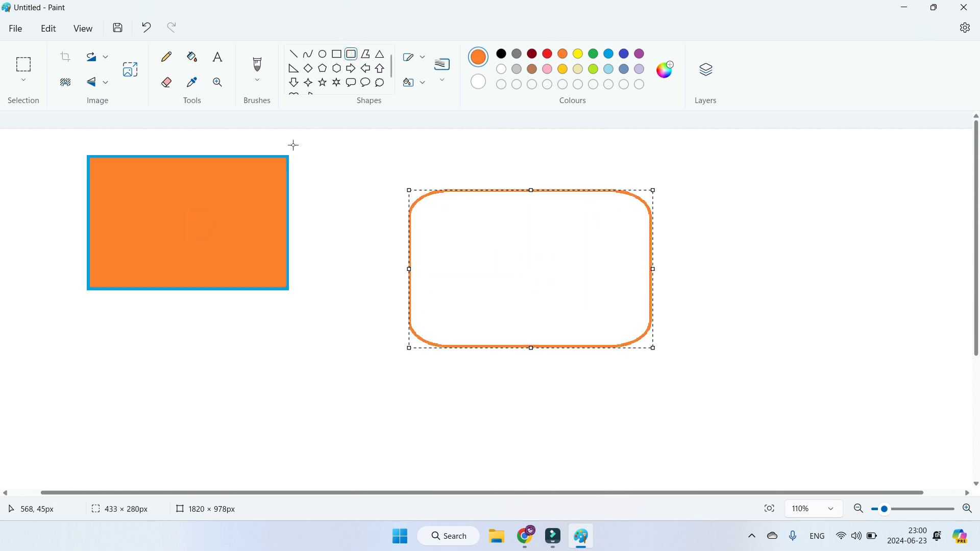
left_click(197, 89)
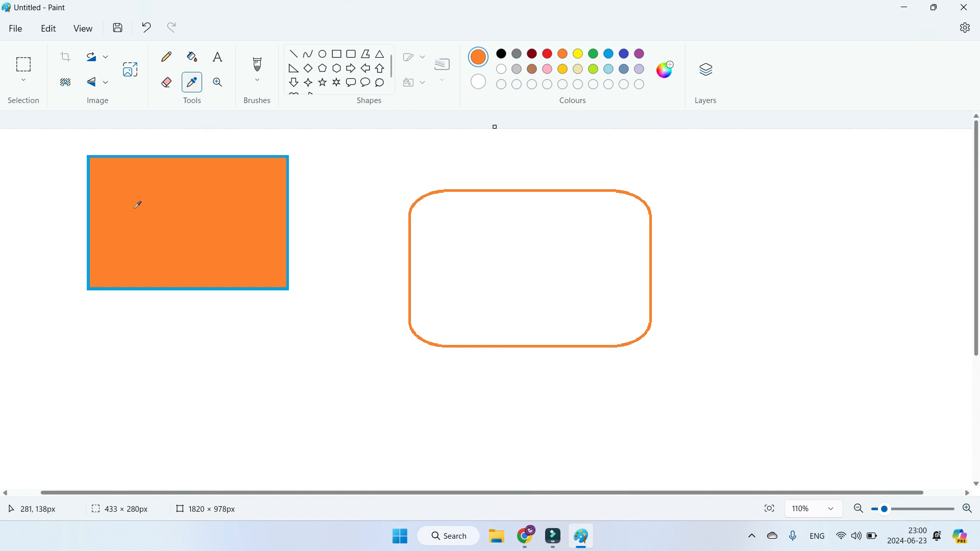
left_click(185, 201)
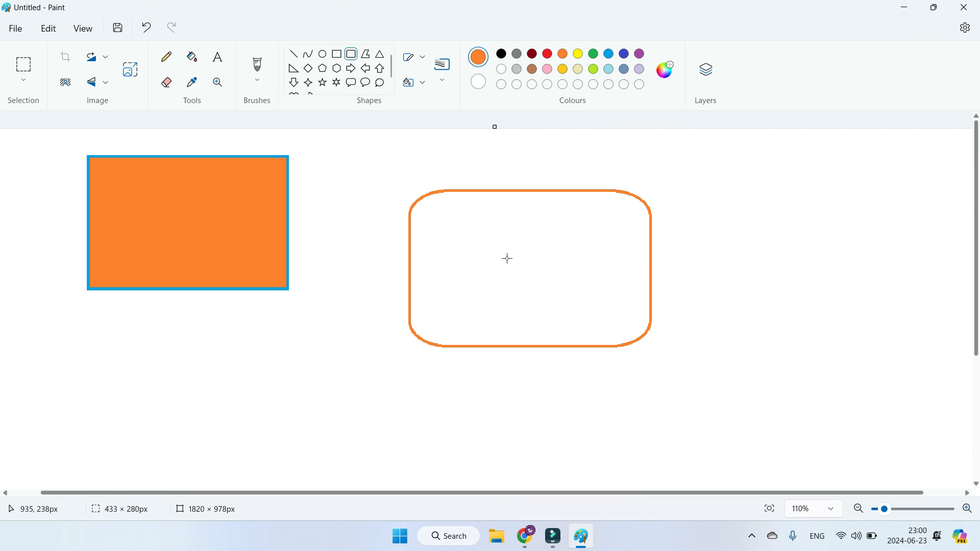
Step: Draw a rounded rectangle about 208 × 152 px centred inside the larger one and fill it with the sampled orange
left_click_drag(481, 229, 599, 315)
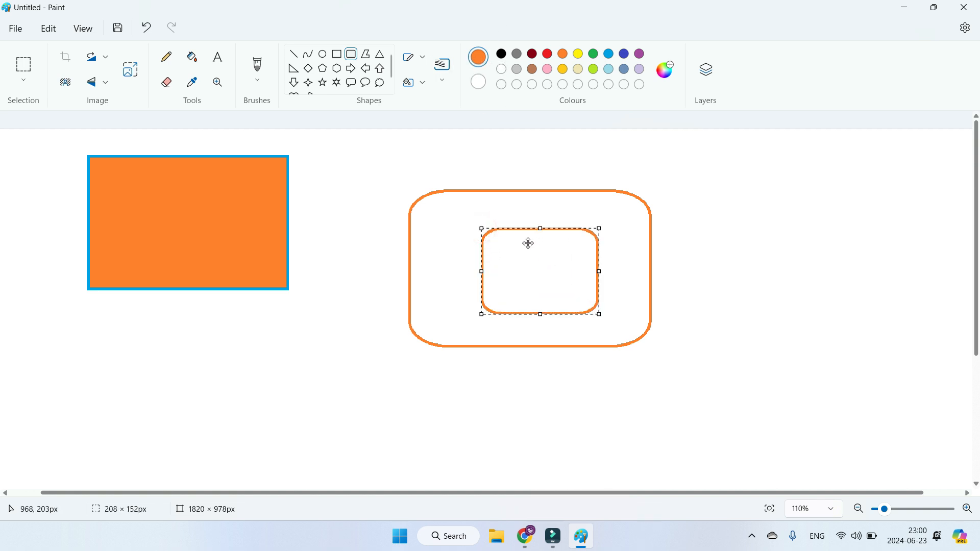
left_click_drag(508, 250, 503, 247)
left_click(193, 58)
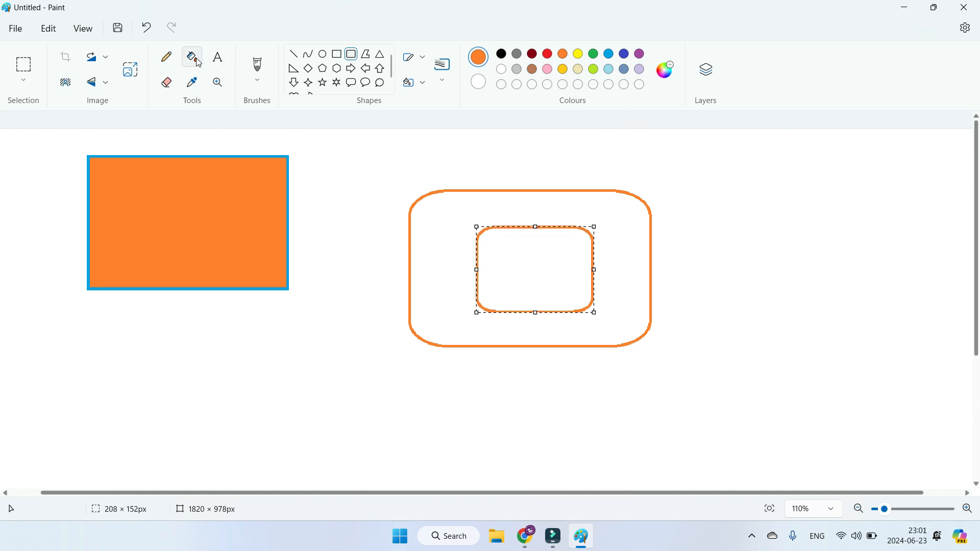
left_click(513, 255)
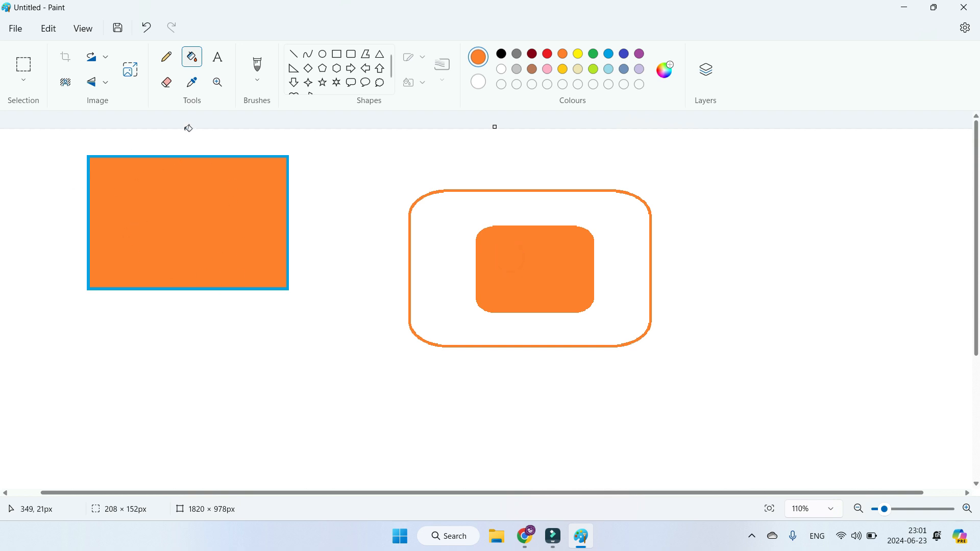
Step: Sample the blue from the rectangle's outline and refill the inner rounded rectangle with it
left_click(197, 87)
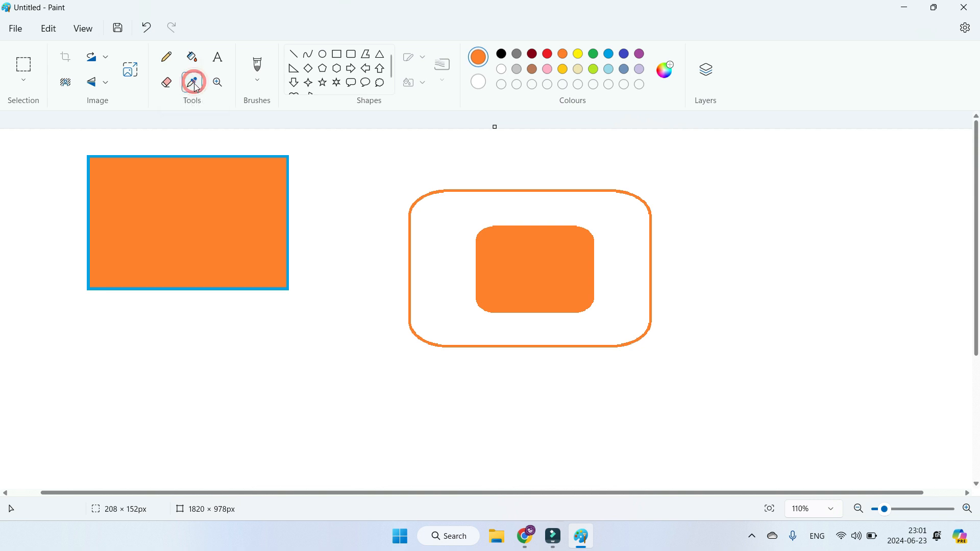
left_click(184, 154)
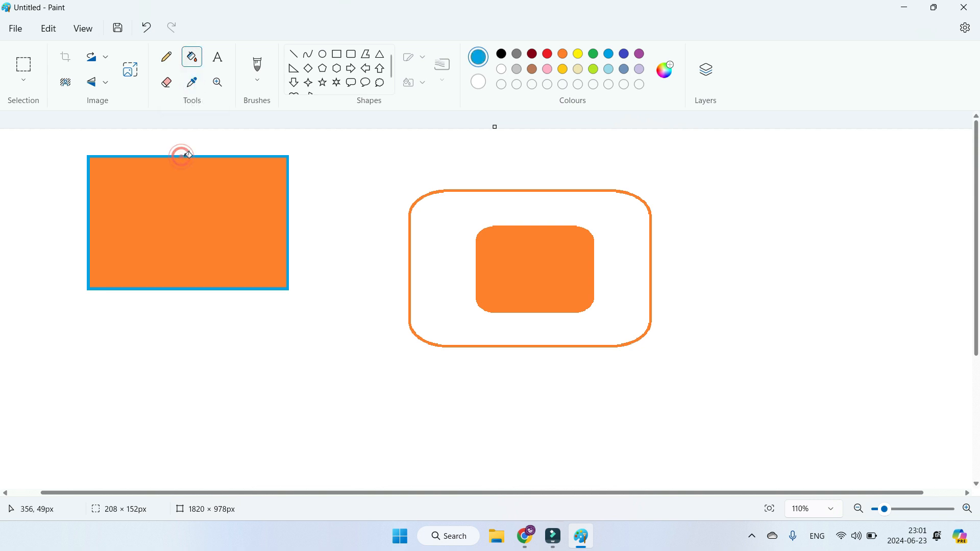
left_click(531, 271)
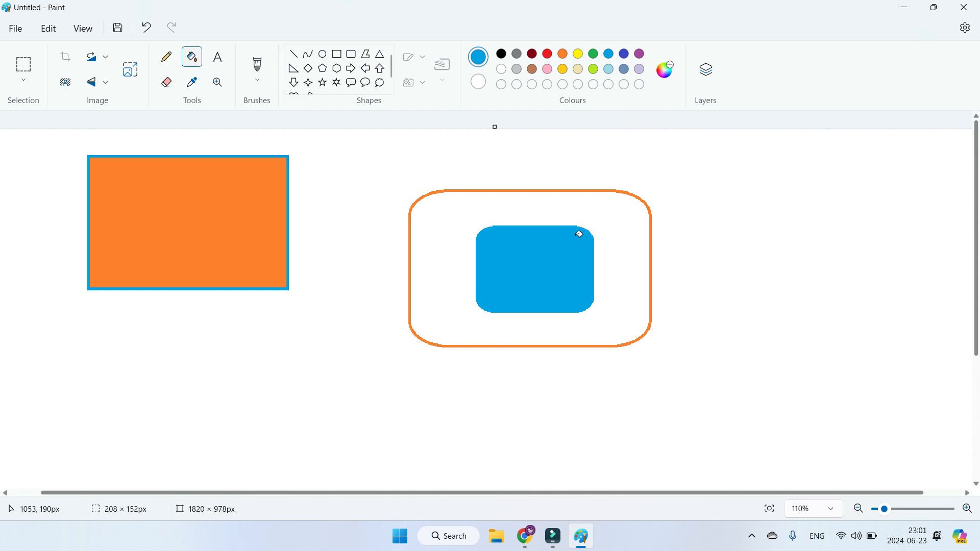
Step: Refill the blue-outlined rectangle with yellow
left_click(193, 58)
left_click(577, 54)
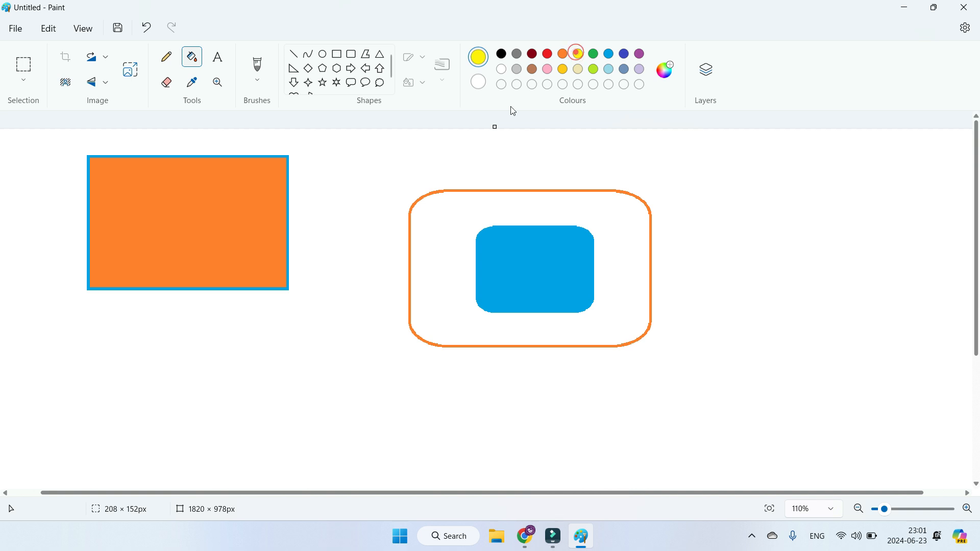
left_click(245, 228)
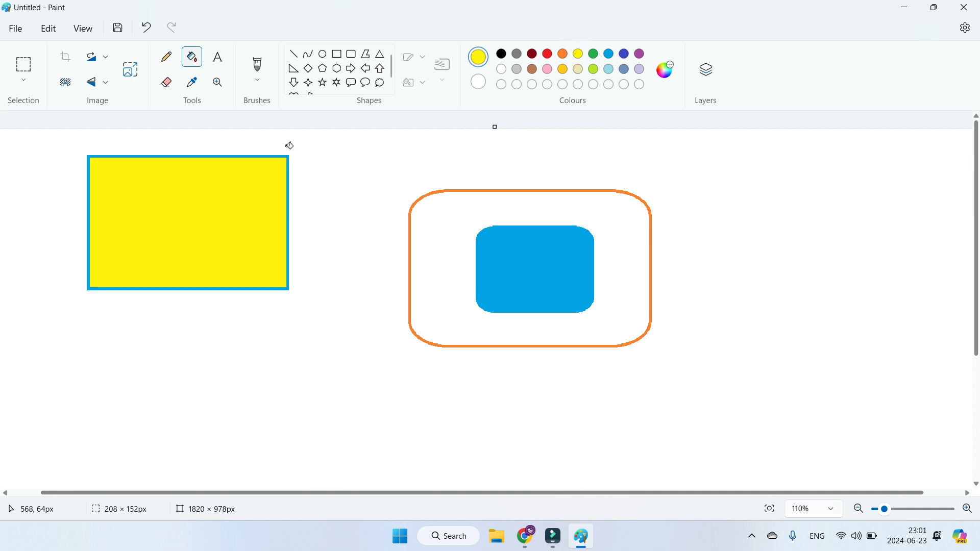
Step: Sample the rectangle's yellow and fill the area between the two rounded rectangles with it
left_click(195, 89)
left_click(201, 188)
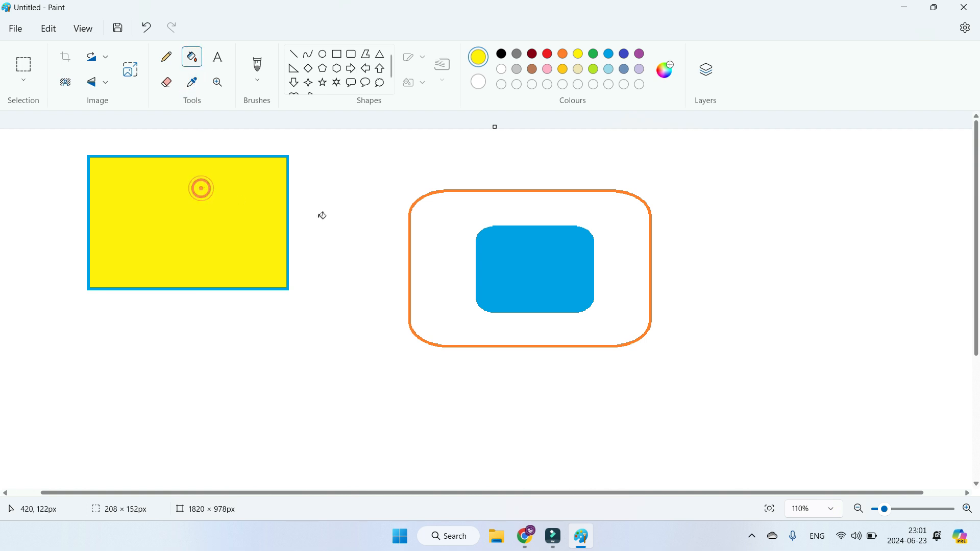
left_click(635, 291)
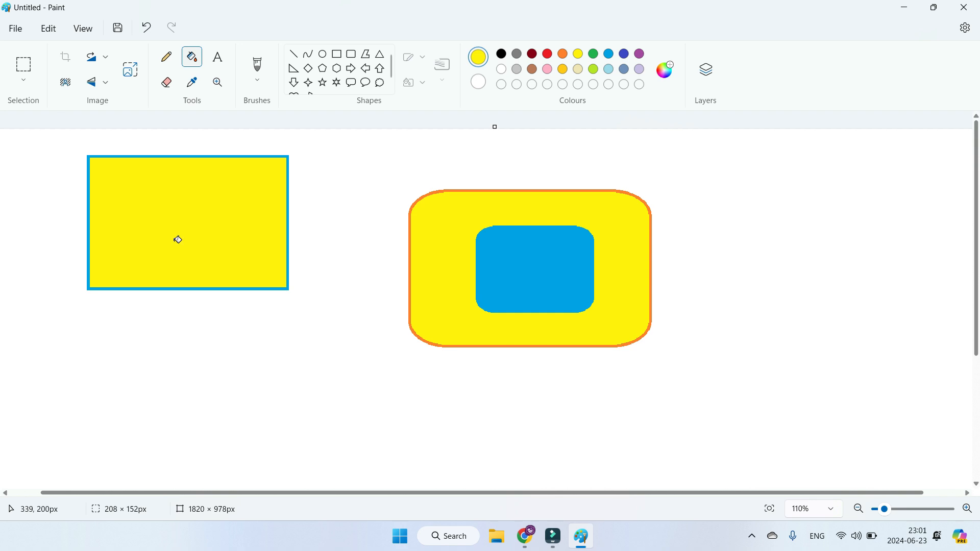
Step: Zoom in on the inner blue rounded rectangle with the Magnifier up to 400%
left_click(221, 86)
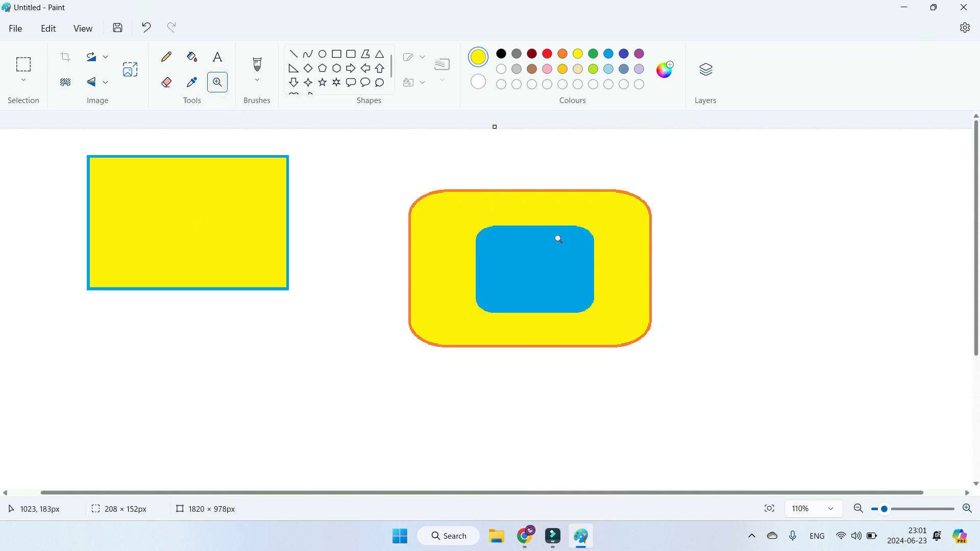
left_click(553, 258)
left_click(424, 291)
left_click(496, 307)
left_click(499, 308)
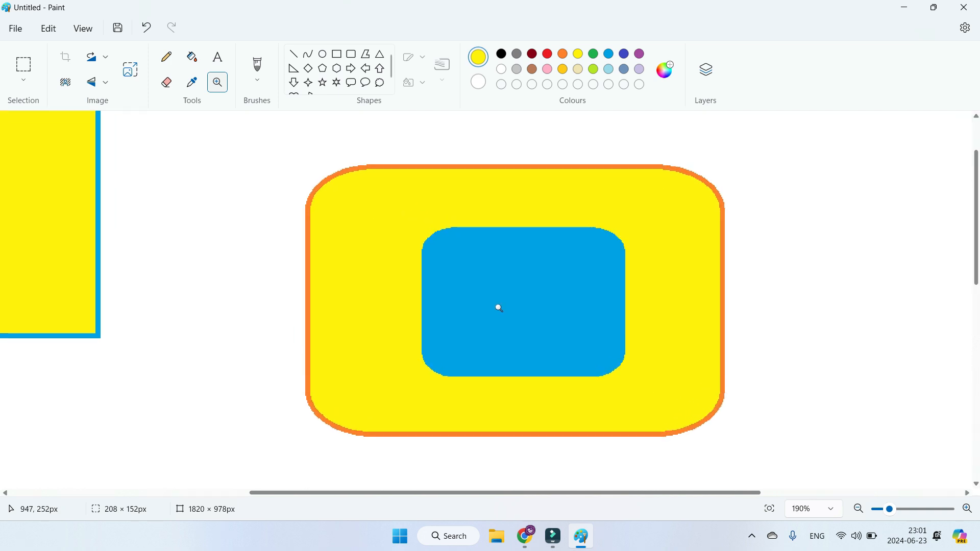
left_click(499, 308)
left_click(499, 307)
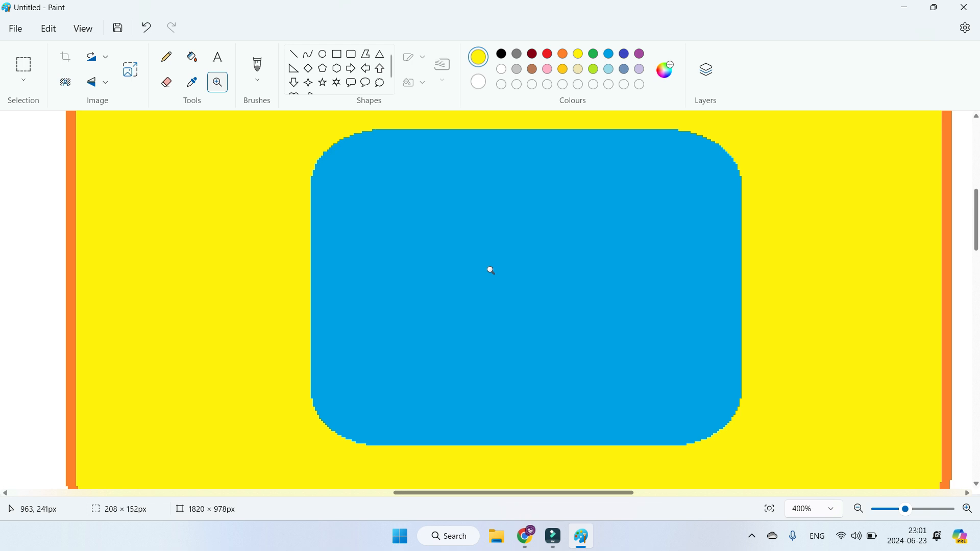
Step: Zoom the canvas back out to 90% and leave the Magnifier
scroll(490, 270, "down", 5)
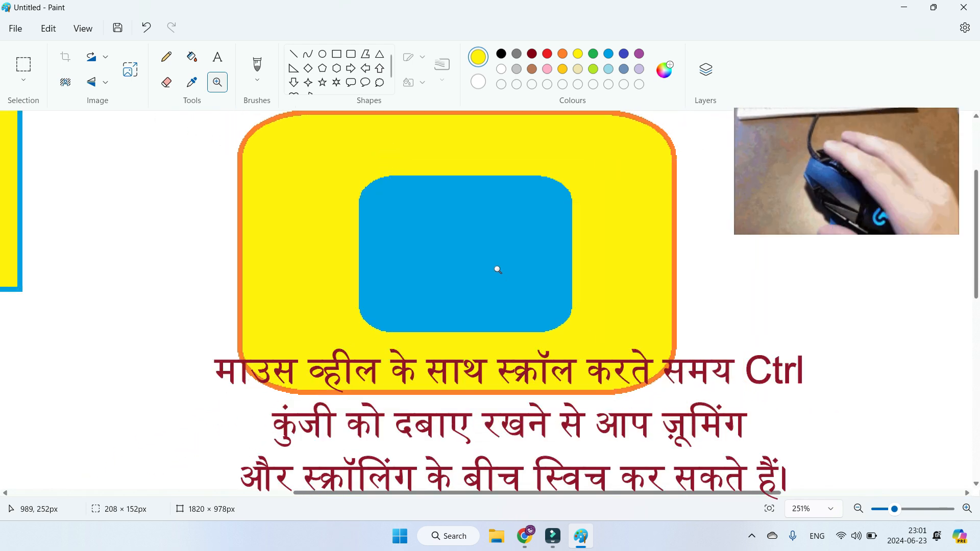
scroll(497, 270, "down", 3)
left_click_drag(886, 509, 881, 509)
scroll(667, 341, "up", 2)
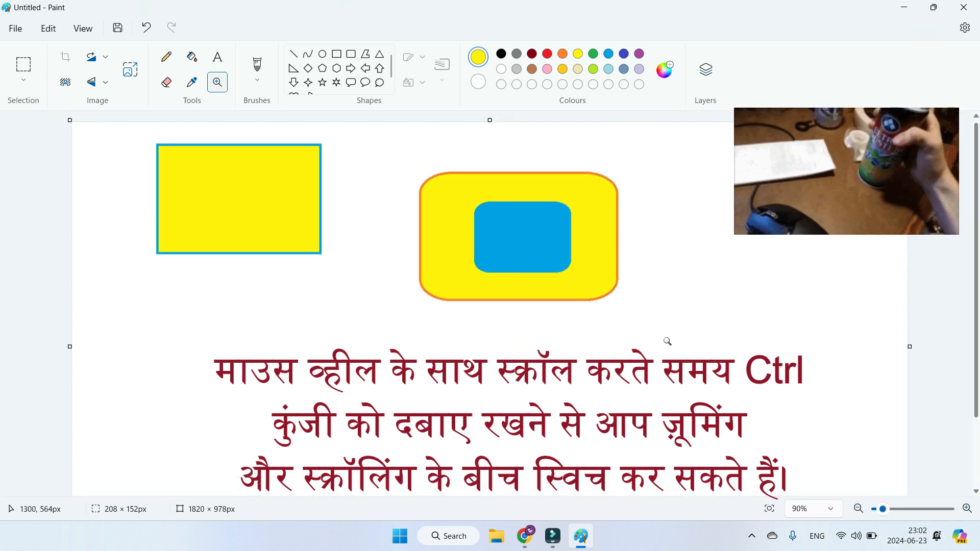
left_click(217, 82)
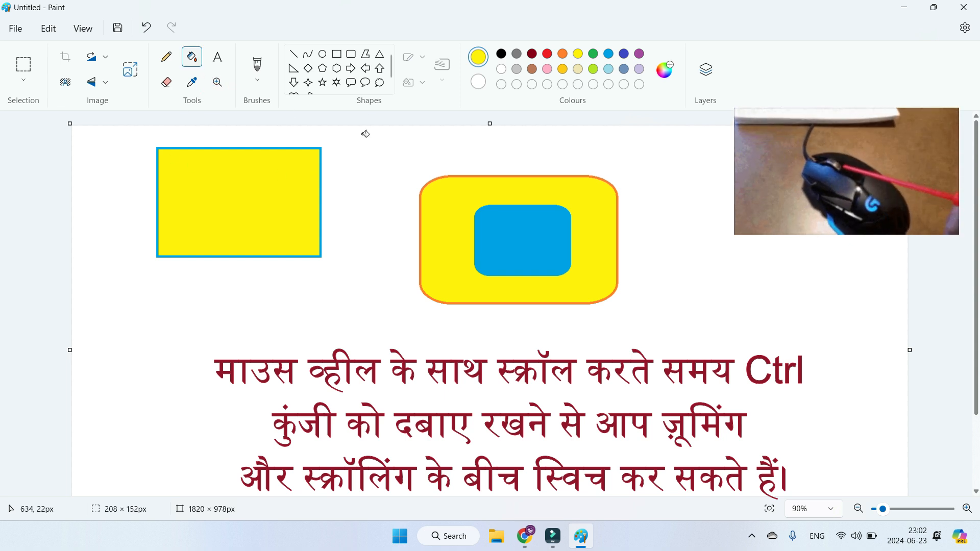
Step: Paint a yellow wavy line below the blue-outlined rectangle with the standard Brush
left_click(259, 80)
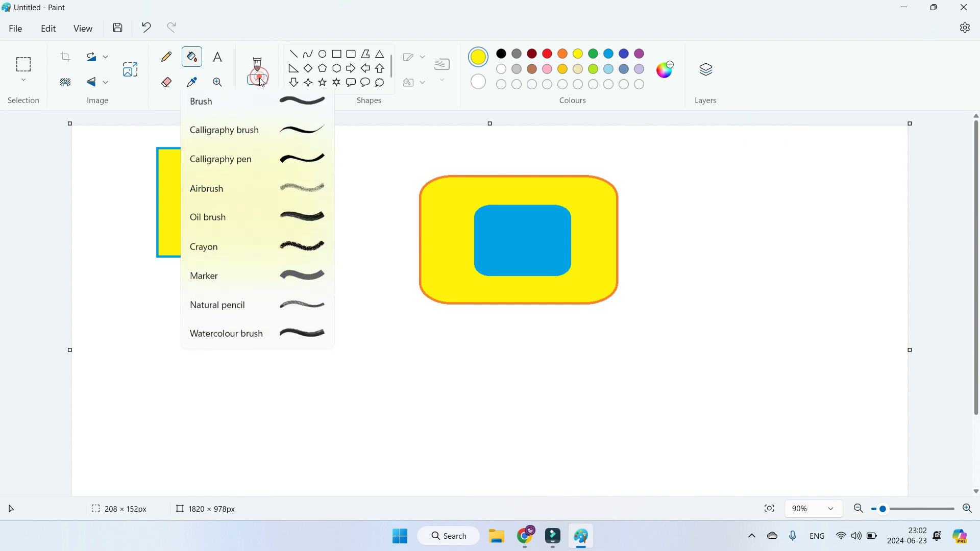
left_click(300, 105)
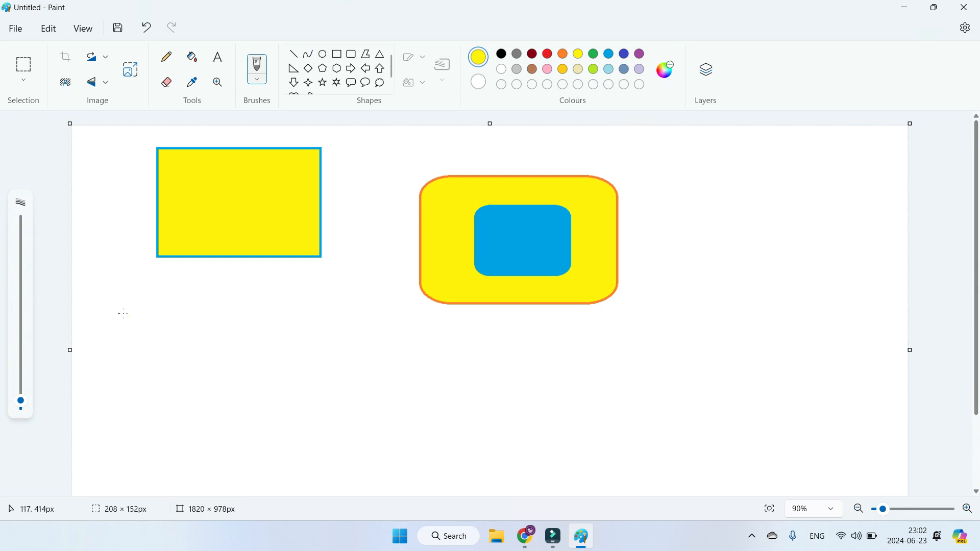
mouse_move(122, 289)
left_mouse_down()
mouse_move(136, 380)
mouse_move(185, 352)
mouse_move(200, 322)
left_mouse_up()
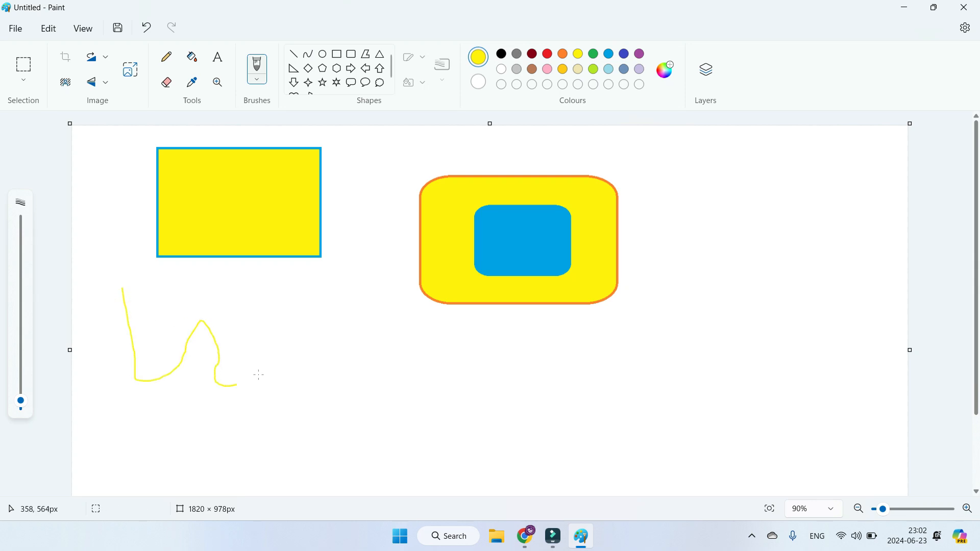
Step: Set the colour to black and scribble with the Oil brush between the wavy yellow line and the rounded rectangle
left_click(503, 55)
left_click(258, 80)
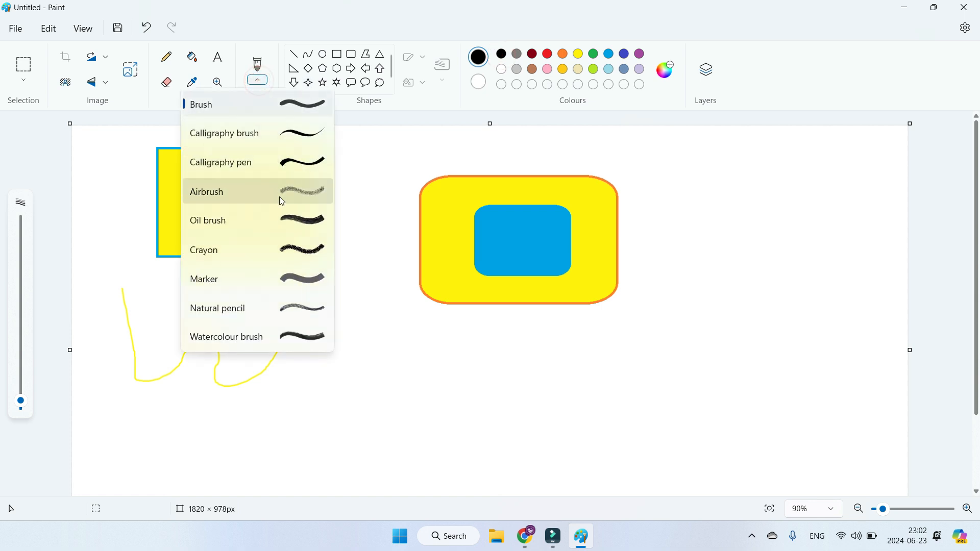
left_click(289, 224)
mouse_move(350, 350)
left_mouse_down()
mouse_move(390, 310)
mouse_move(398, 349)
mouse_move(377, 355)
mouse_move(385, 379)
mouse_move(345, 393)
mouse_move(319, 365)
mouse_move(342, 363)
mouse_move(360, 322)
mouse_move(348, 309)
mouse_move(372, 332)
mouse_move(381, 316)
mouse_move(339, 370)
left_mouse_up()
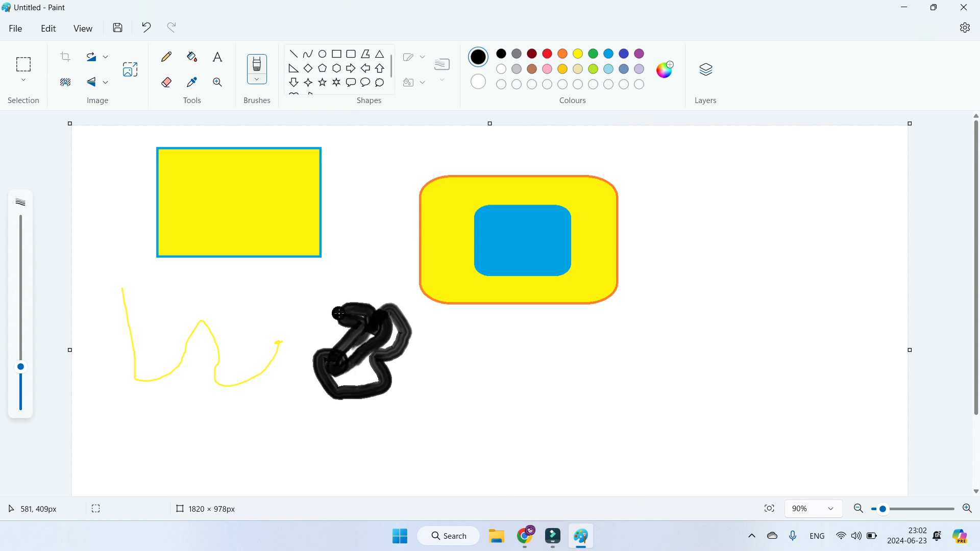
left_click_drag(335, 324, 330, 310)
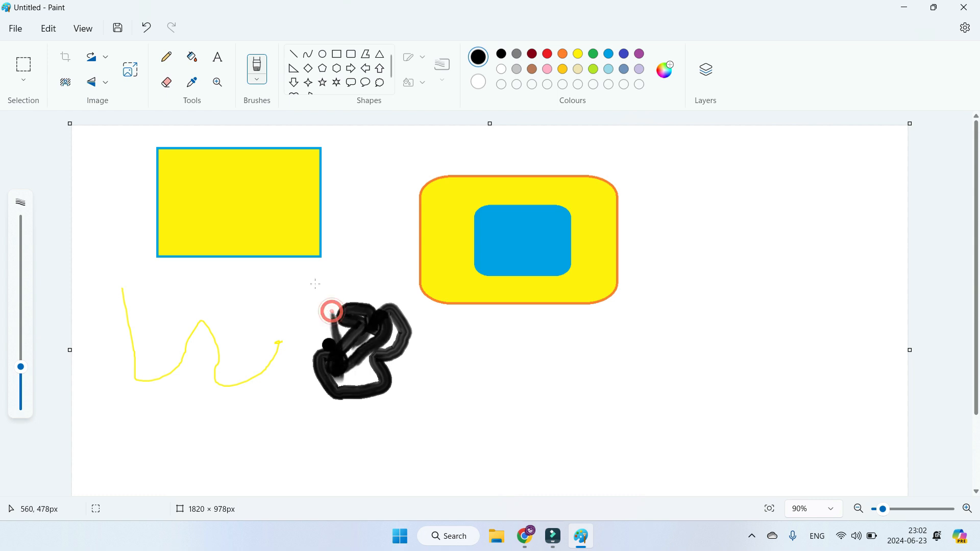
Step: Paint a black umbrella-like figure below the rounded rectangle with the Watercolour brush, using crossed lines closed by a sloping outline
left_click(256, 82)
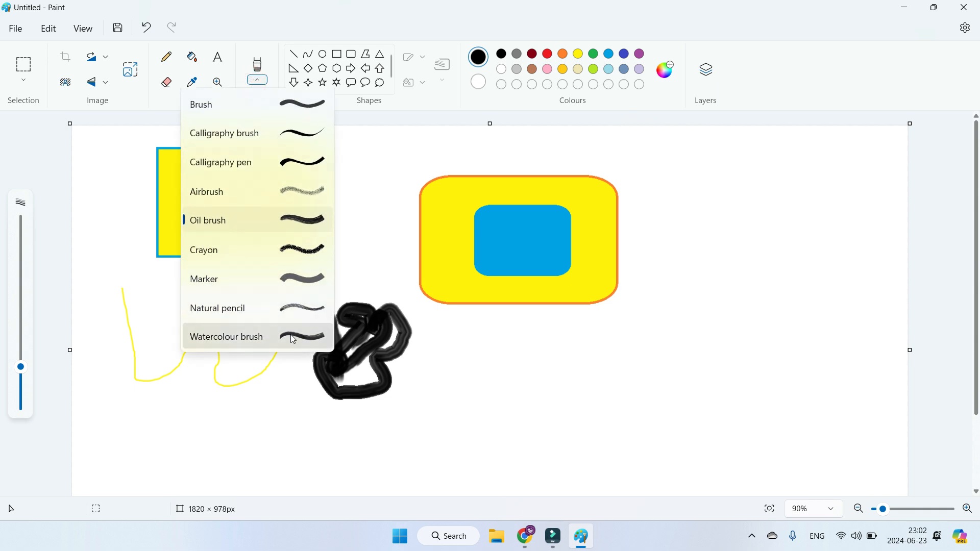
left_click(290, 335)
left_click_drag(449, 370, 677, 368)
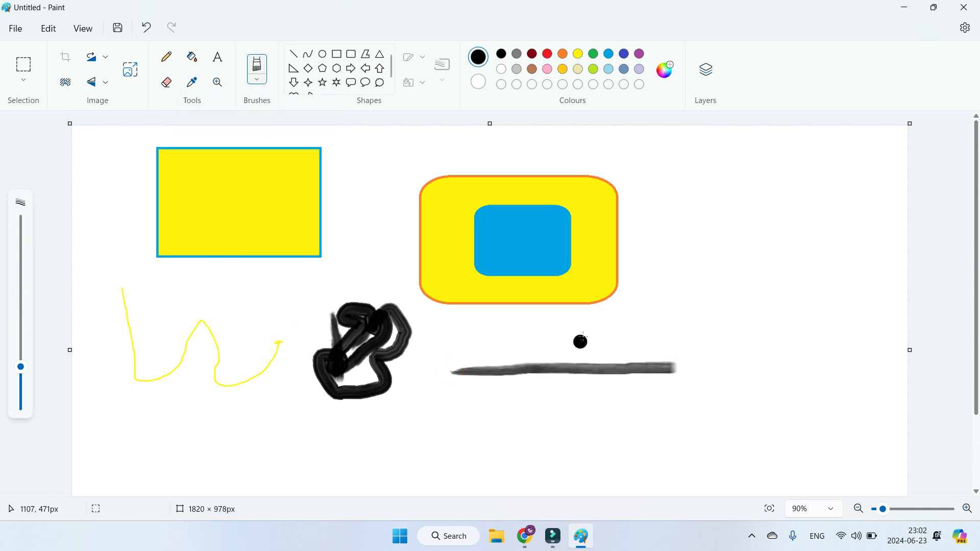
left_click_drag(577, 318, 580, 428)
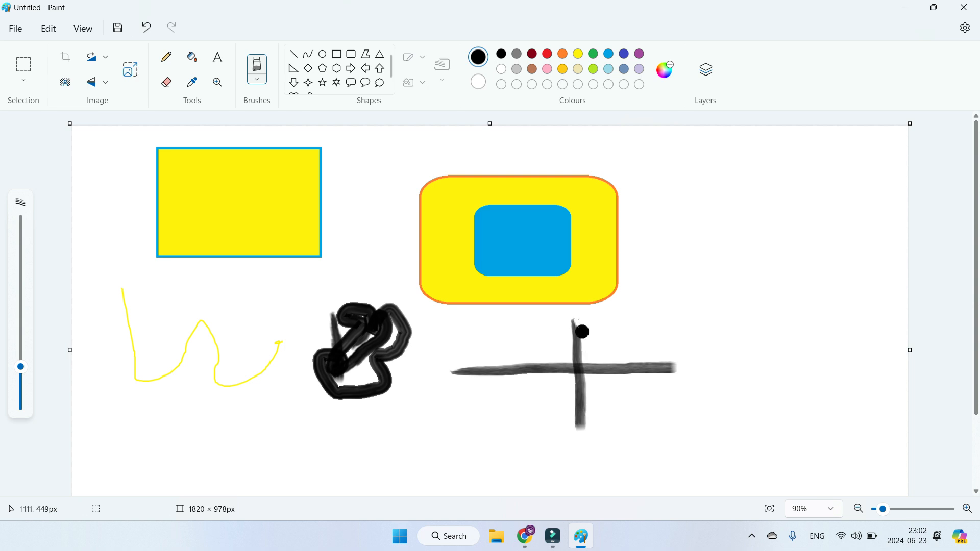
mouse_move(576, 319)
left_mouse_down()
mouse_move(672, 347)
mouse_move(672, 368)
left_mouse_up()
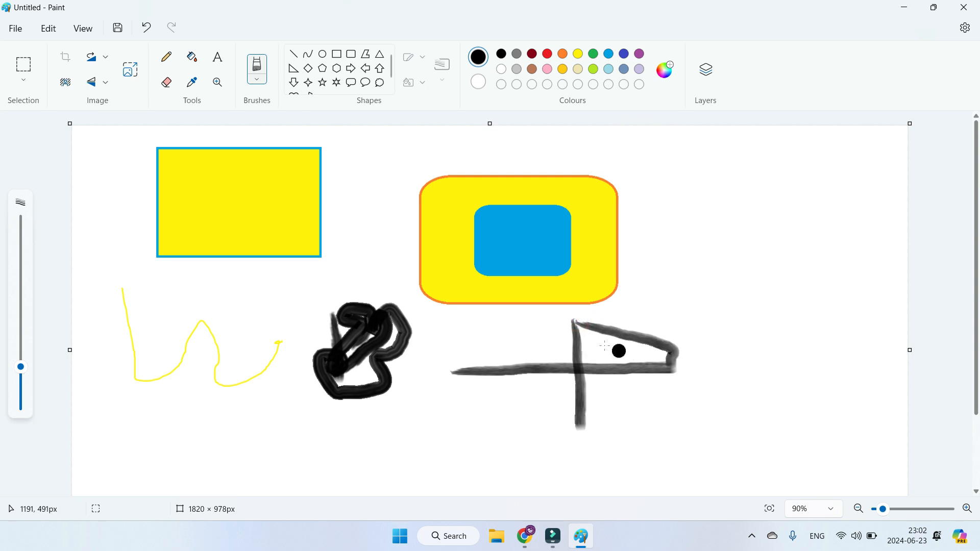
left_click_drag(573, 327, 455, 368)
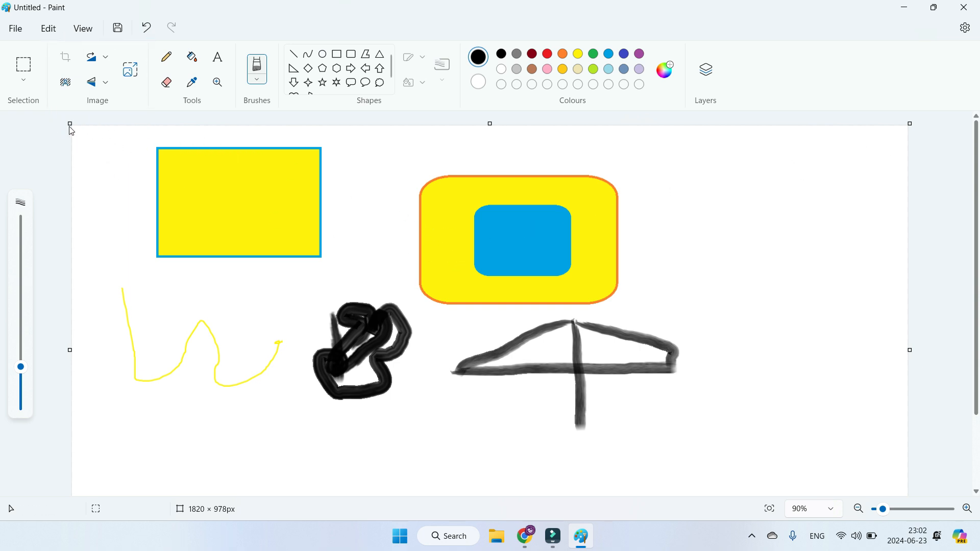
Step: Enlarge the canvas from its upper corners to 2053 × 1050 px and zoom in to 111%
left_click_drag(67, 124, 3, 110)
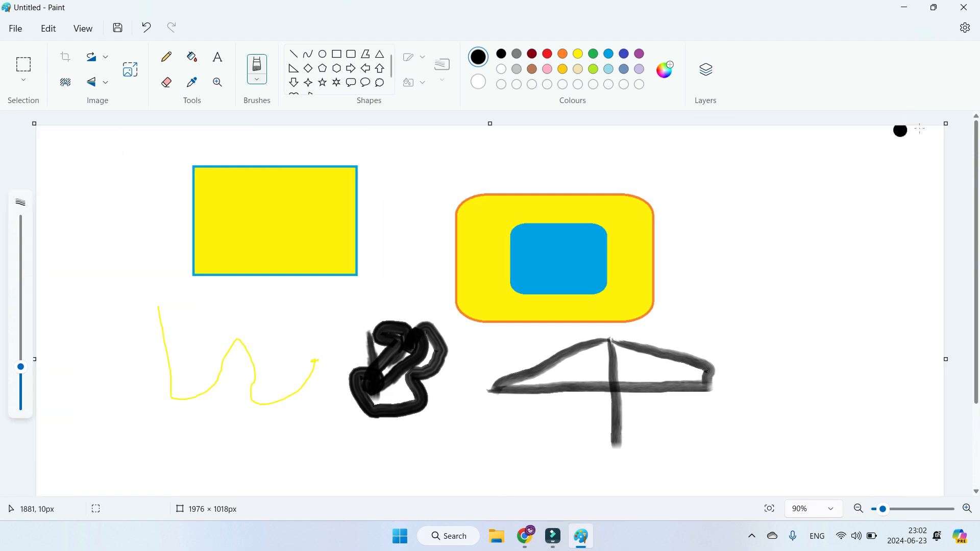
left_click_drag(947, 124, 976, 109)
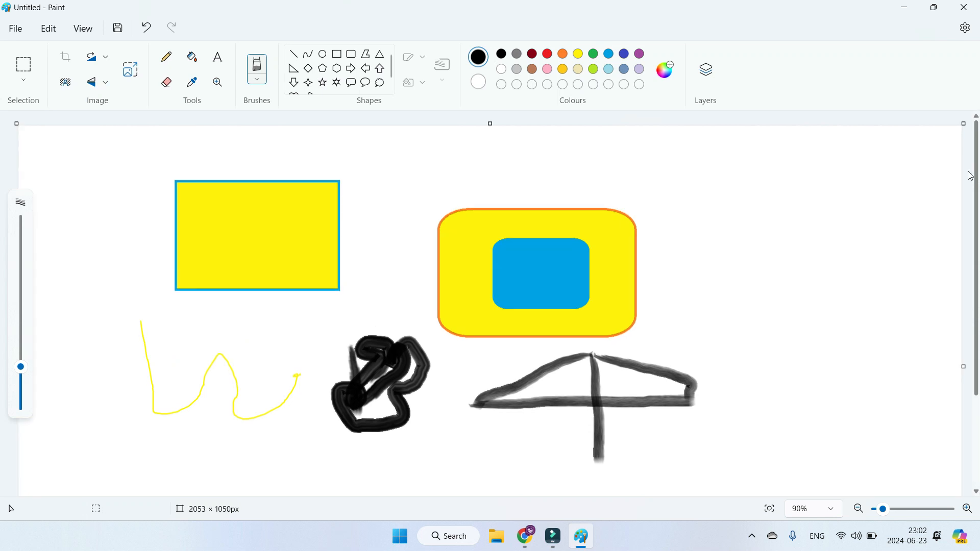
left_click_drag(887, 519, 889, 517)
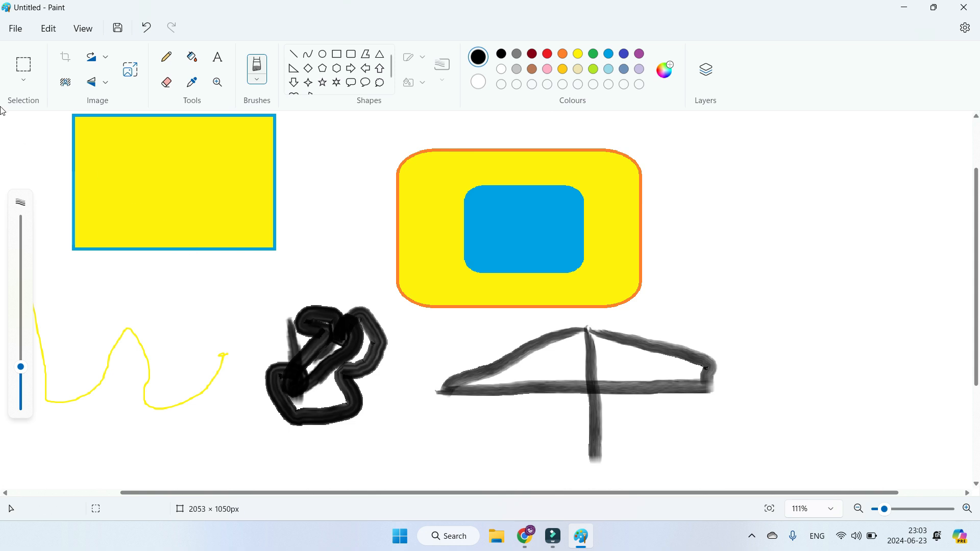
Step: Select a 234 × 139 px area inside the yellow rectangle and move it over the edge of the black oil-brush scribble
left_click(27, 71)
left_click_drag(106, 140, 240, 220)
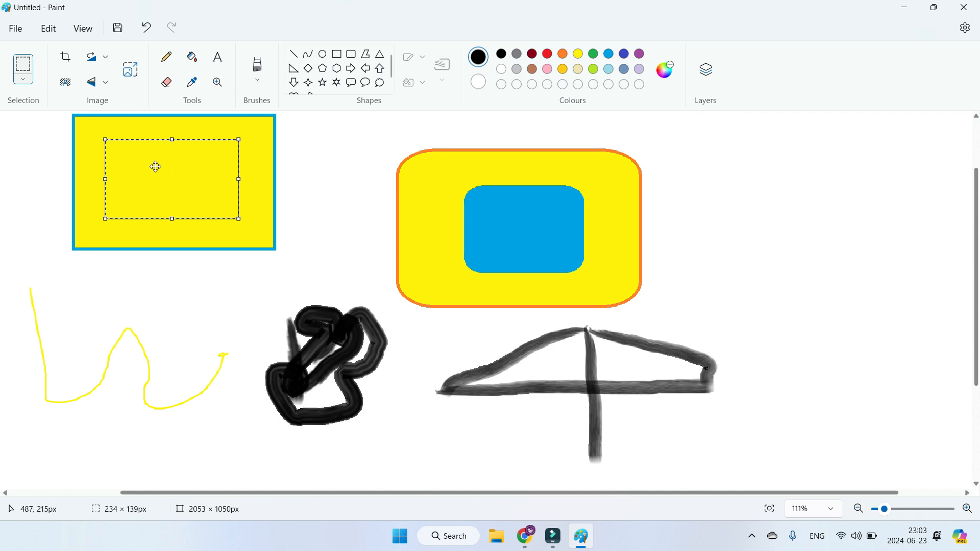
mouse_move(157, 161)
left_mouse_down()
mouse_move(759, 160)
mouse_move(853, 179)
mouse_move(887, 301)
mouse_move(781, 452)
mouse_move(252, 438)
mouse_move(245, 210)
mouse_move(350, 318)
mouse_move(411, 308)
left_mouse_up()
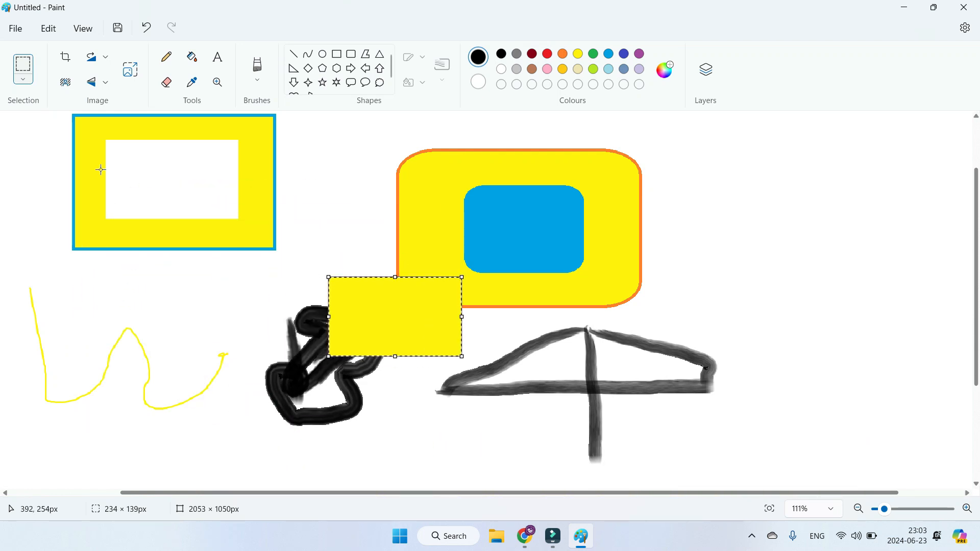
Step: Erase all the drawings and draw two overlapping black rectangles, the larger one offset down and to the right
left_click(168, 90)
mouse_move(84, 159)
left_mouse_down()
mouse_move(947, 197)
mouse_move(59, 339)
mouse_move(816, 219)
mouse_move(617, 415)
mouse_move(410, 204)
left_mouse_up()
left_click(337, 53)
mouse_move(236, 159)
left_mouse_down()
mouse_move(322, 259)
mouse_move(433, 300)
mouse_move(435, 317)
left_mouse_up()
left_click_drag(352, 272, 303, 259)
left_click(587, 283)
mouse_move(261, 204)
left_mouse_down()
mouse_move(604, 376)
mouse_move(516, 393)
left_mouse_up()
Step: Connect the four matching corners of the two rectangles with straight lines to form a box
left_click(294, 54)
left_click_drag(389, 147, 515, 203)
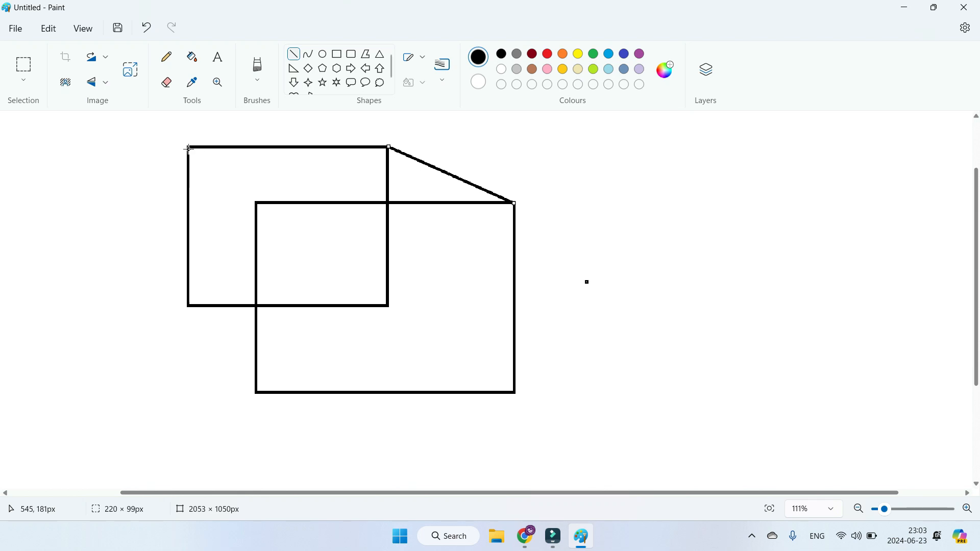
left_click_drag(189, 148, 257, 203)
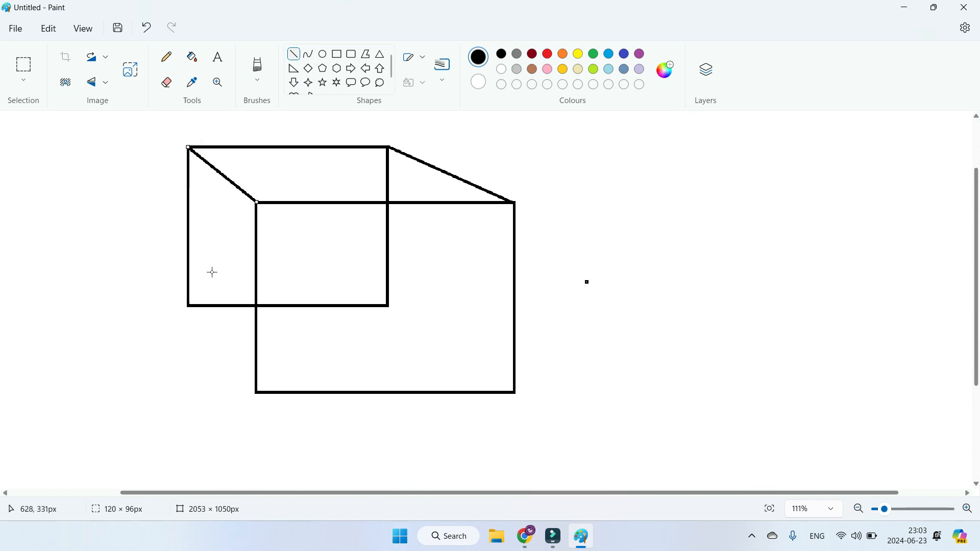
left_click_drag(189, 306, 256, 392)
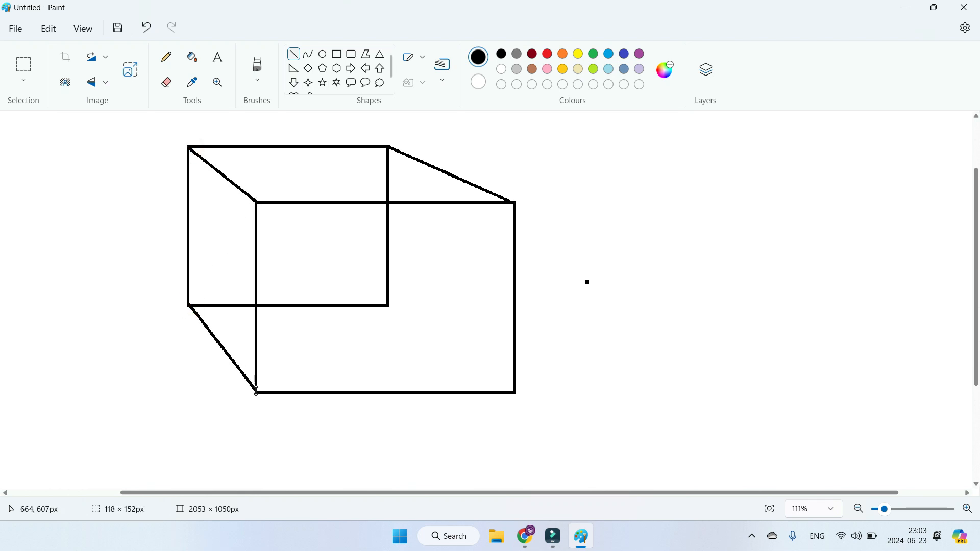
left_click_drag(390, 306, 515, 392)
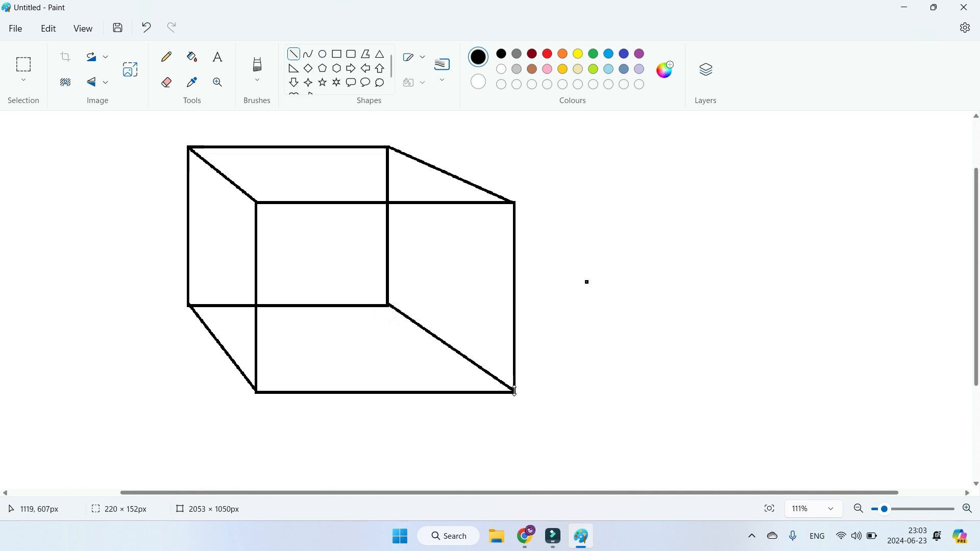
Step: Fill the box's upper area with yellow, the upper-right triangle with green and the right side with indigo
left_click(192, 61)
left_click(577, 54)
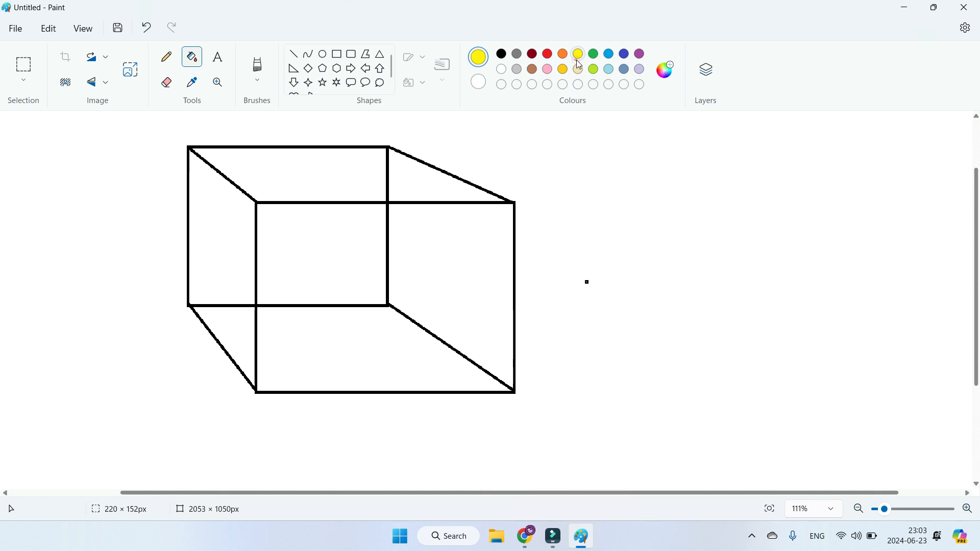
left_click(367, 169)
left_click(594, 53)
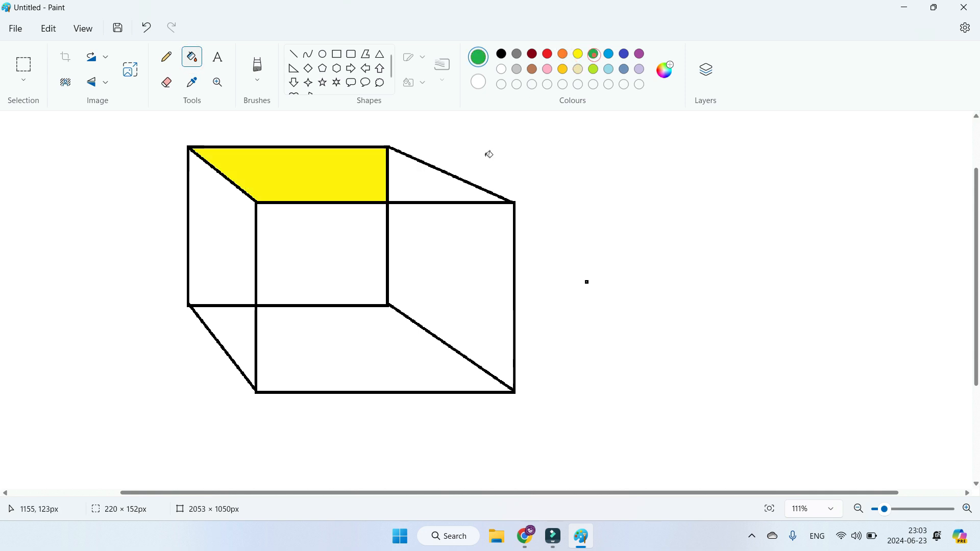
left_click(449, 187)
left_click(623, 57)
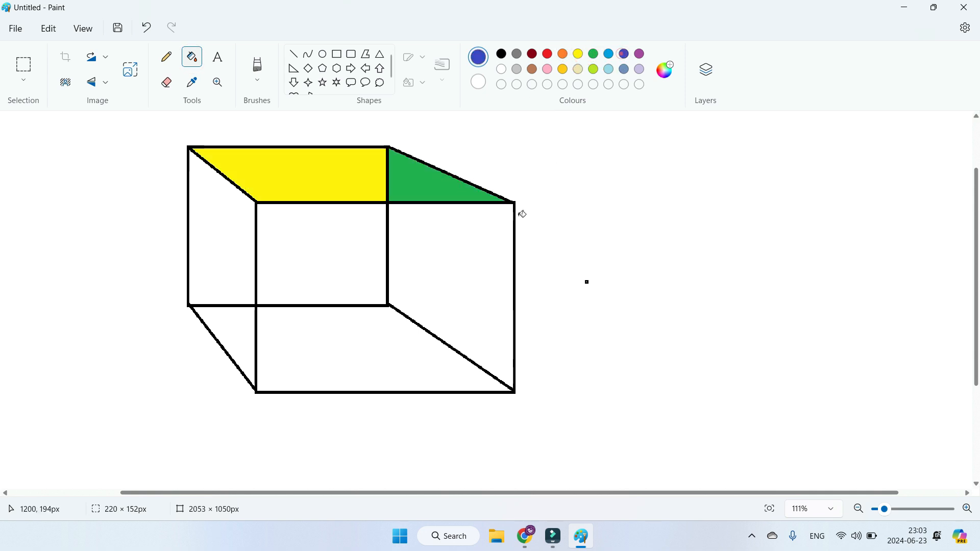
left_click(463, 288)
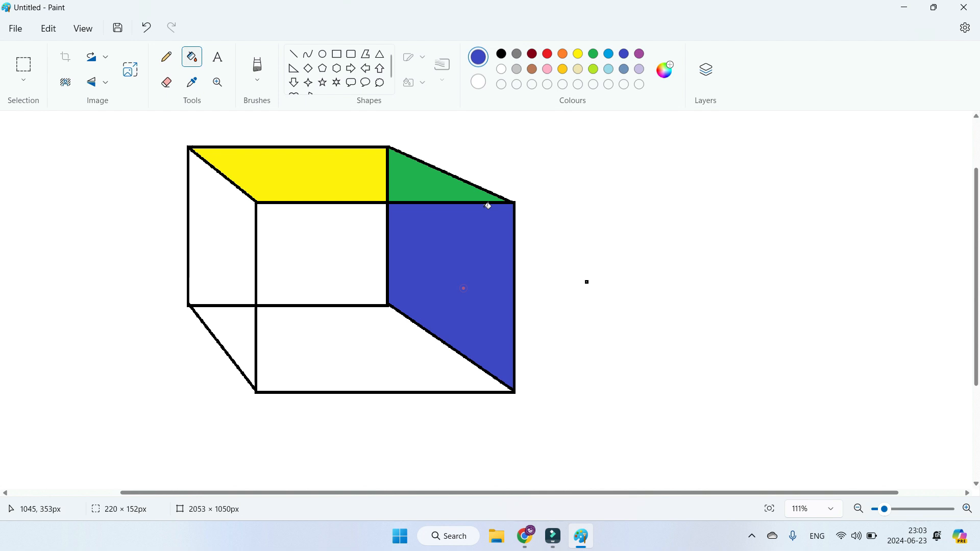
Step: Fill the box's centre with lime, the lower area with brown, the left side with yellow and the lower-left triangle with purple
left_click(594, 70)
left_click(360, 261)
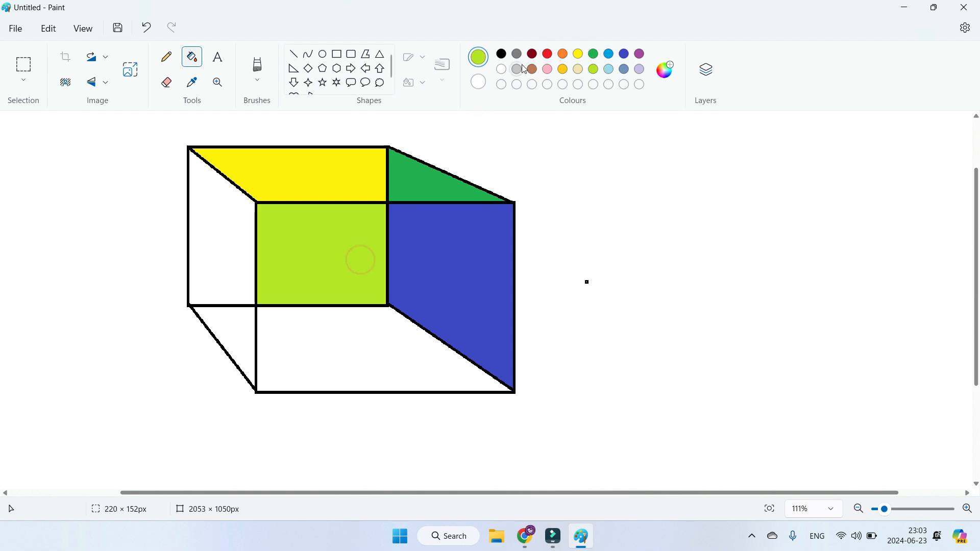
left_click(376, 359)
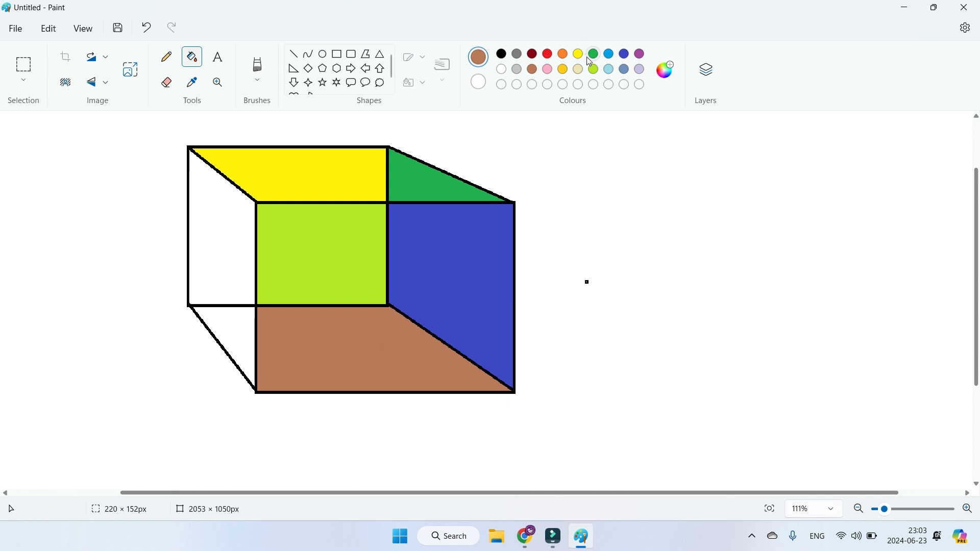
left_click(208, 280)
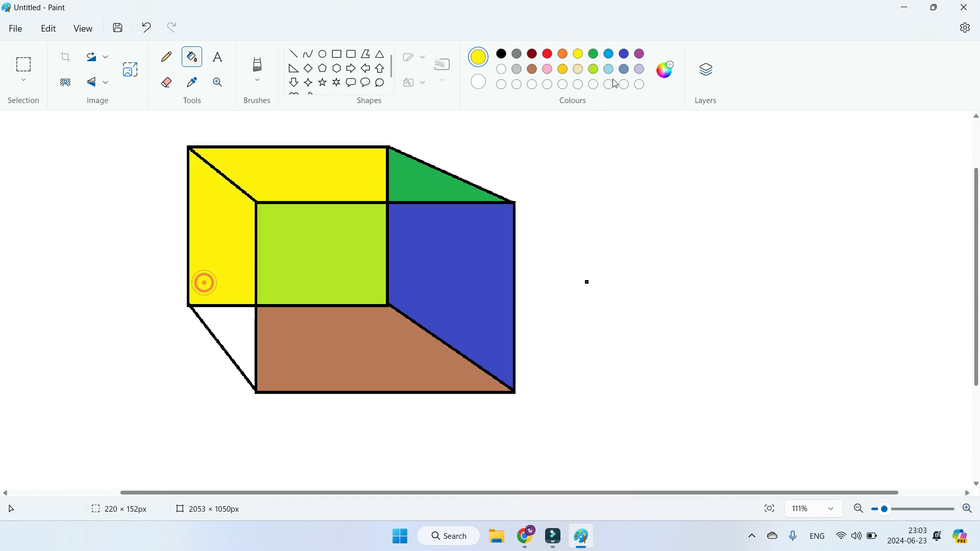
left_click(640, 56)
left_click(247, 338)
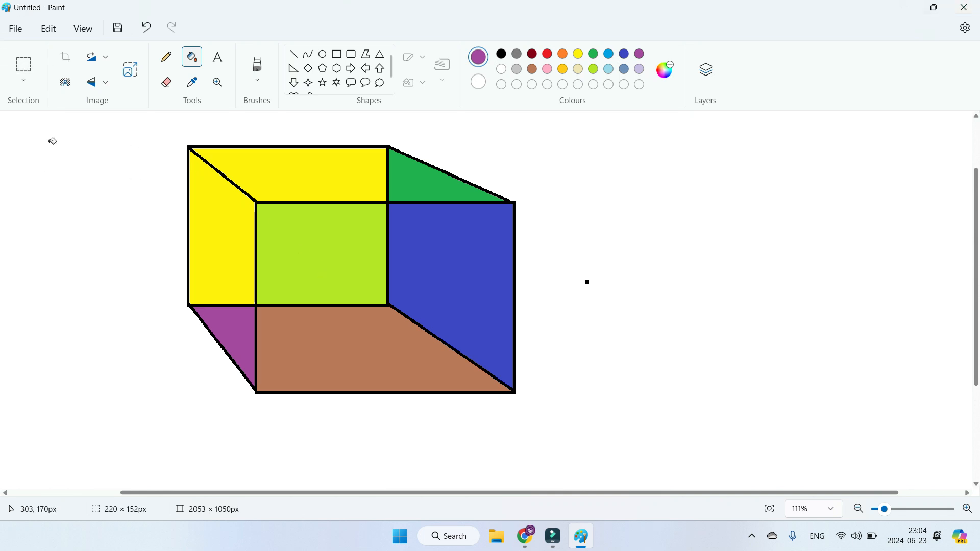
Step: Select the whole coloured box with a 677 × 534 px rectangular selection and move it to the left
left_click(24, 80)
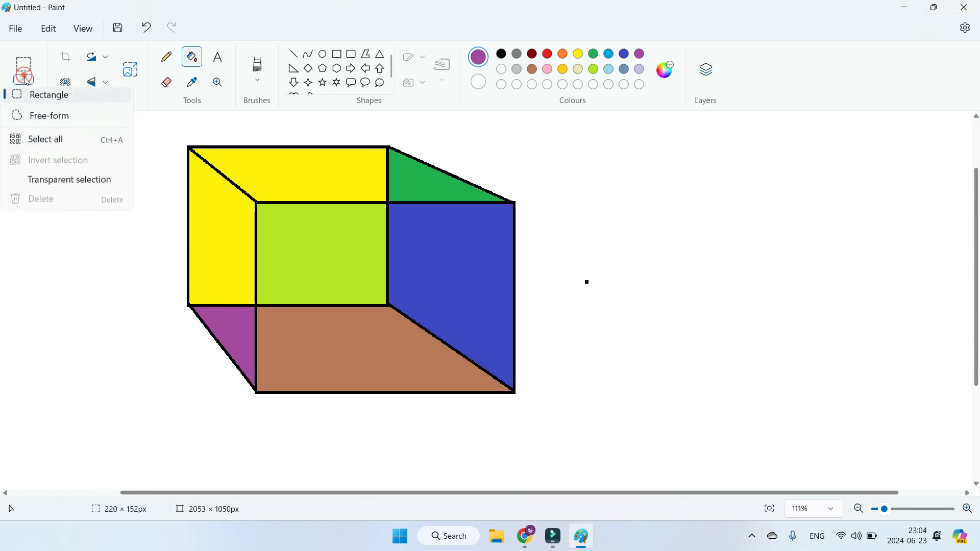
left_click(46, 103)
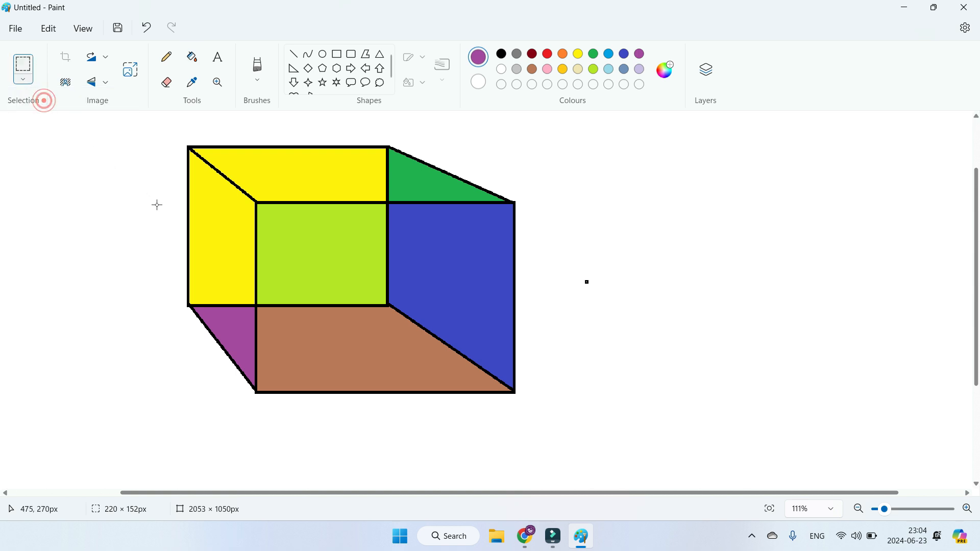
left_click_drag(162, 128, 544, 431)
left_click_drag(256, 270, 112, 269)
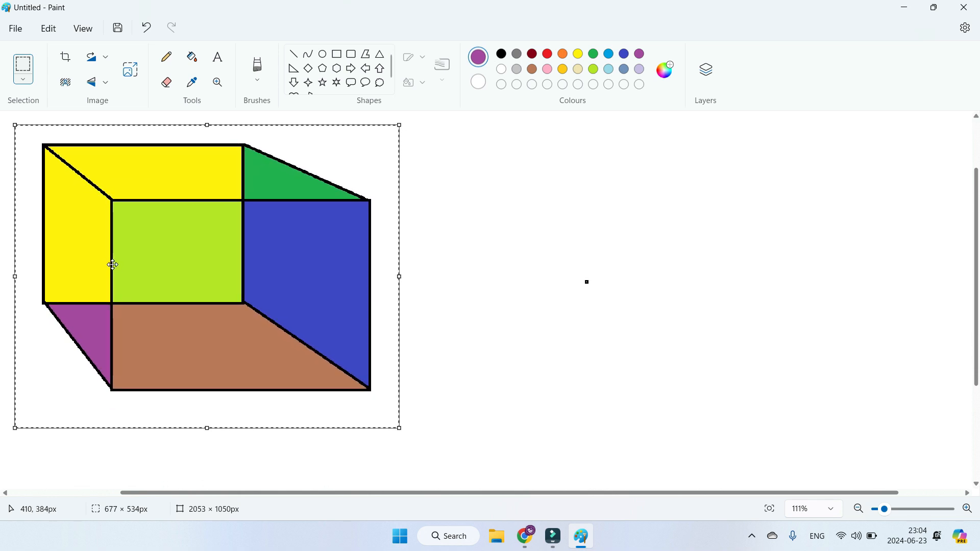
left_click(531, 278)
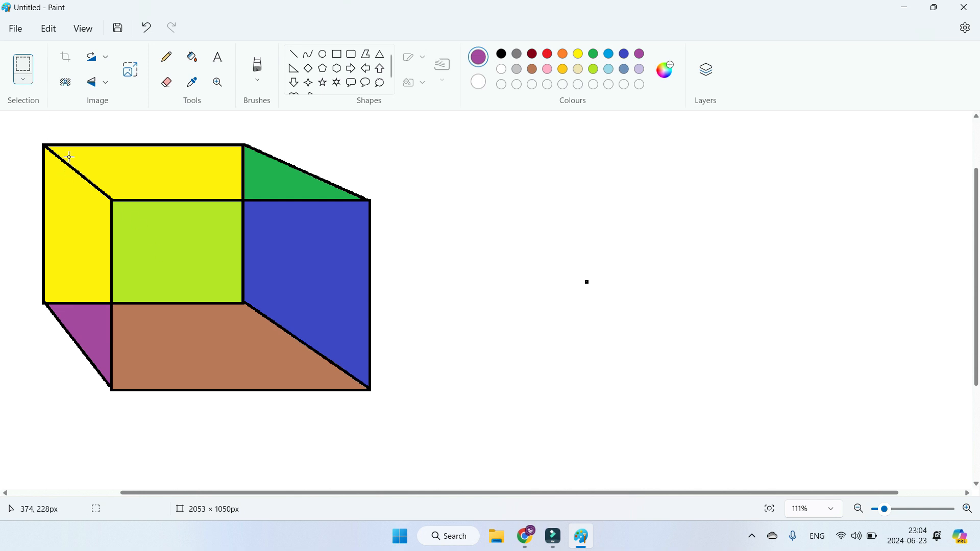
left_click(24, 80)
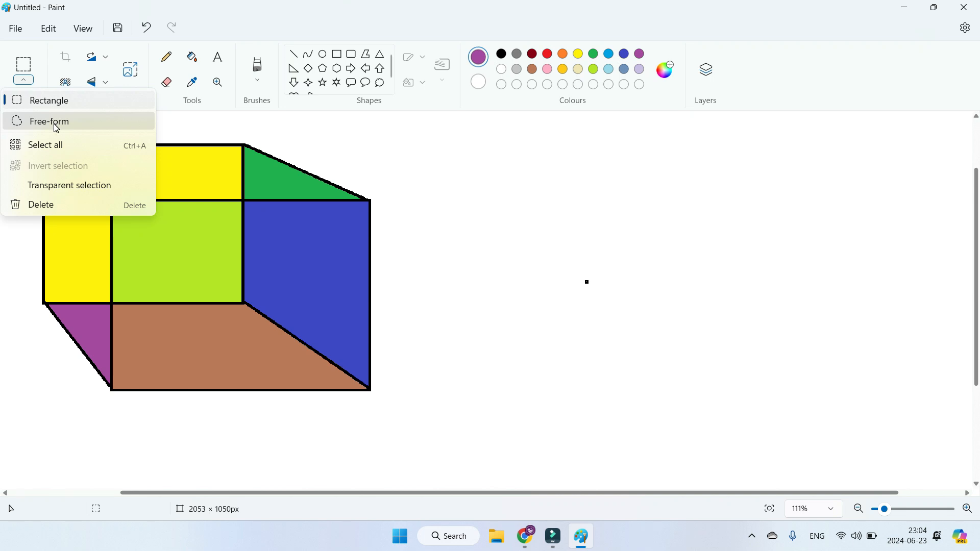
left_click(433, 237)
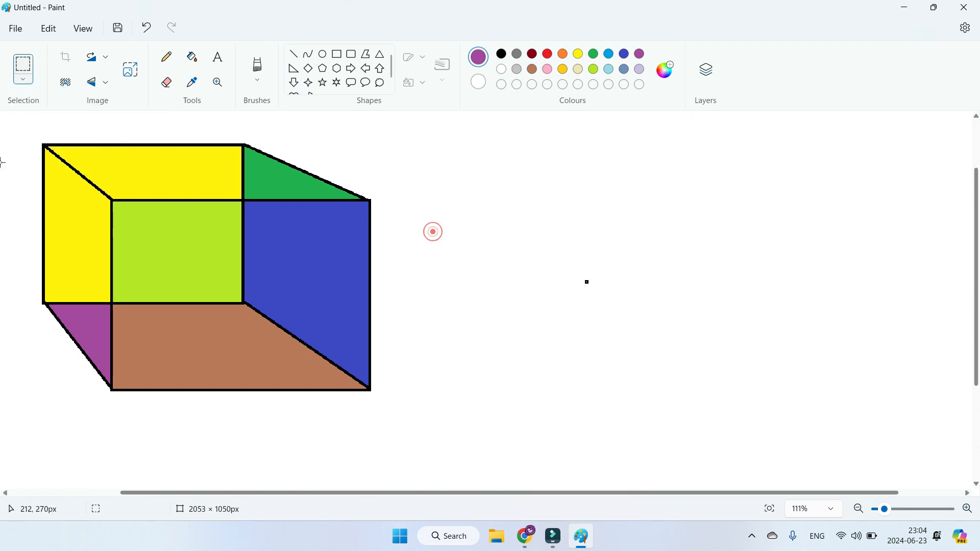
left_click(14, 30)
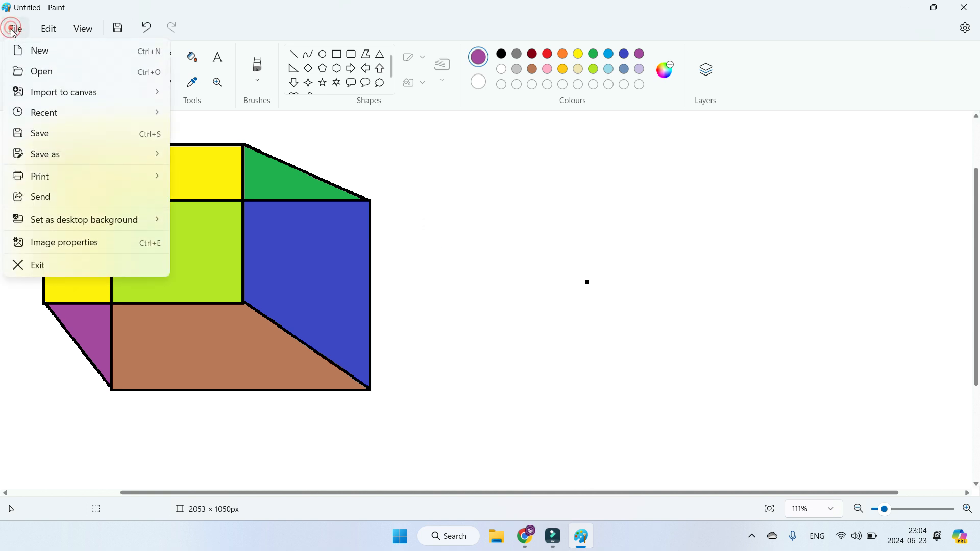
left_click(37, 76)
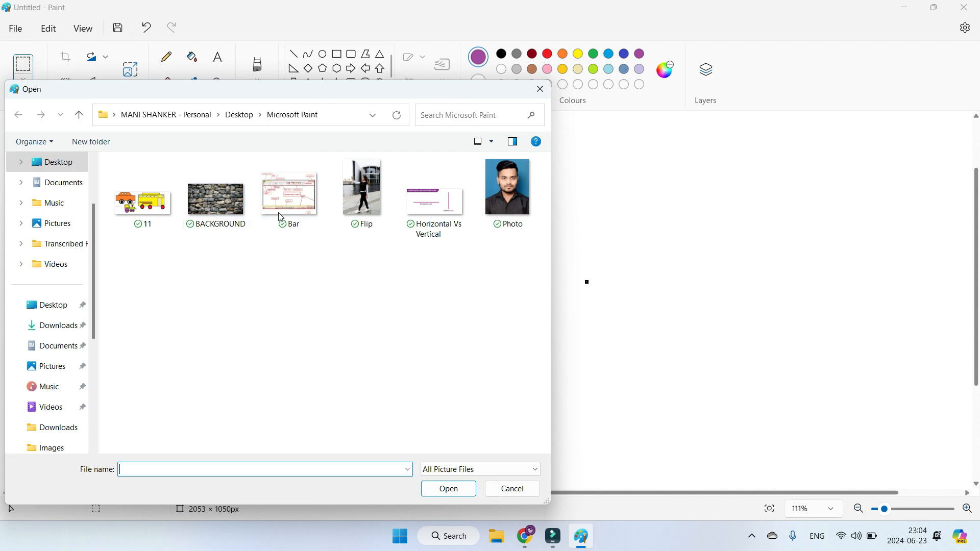
left_click(376, 207)
double_click(376, 208)
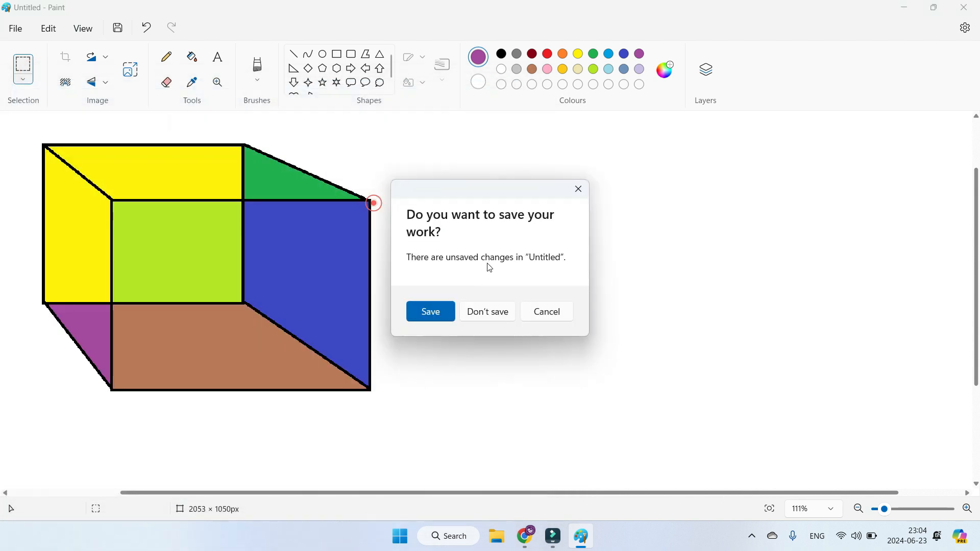
left_click(490, 315)
Step: Import the Flip picture onto the canvas and place it to the right of the coloured box, sized about 496 × 510 px
left_click(15, 28)
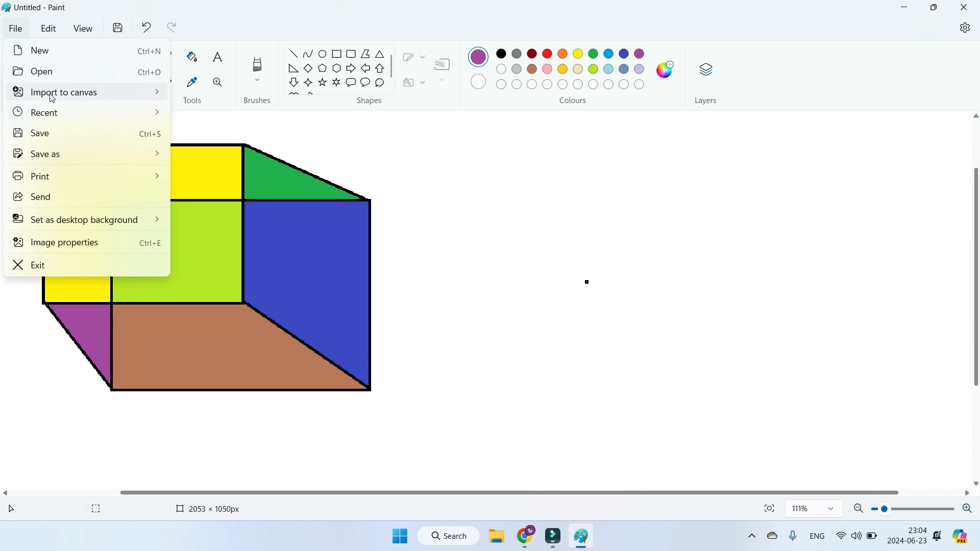
mouse_move(77, 99)
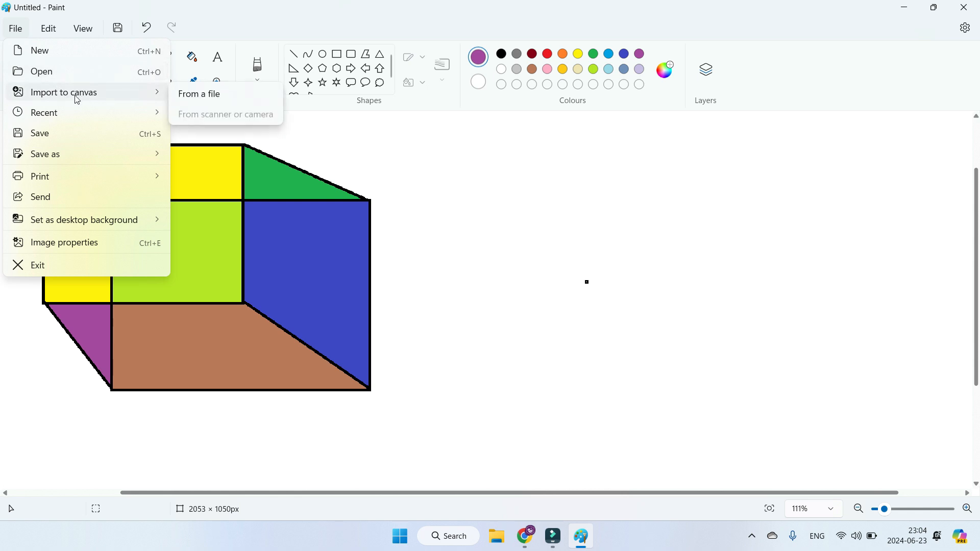
left_click(202, 97)
double_click(366, 206)
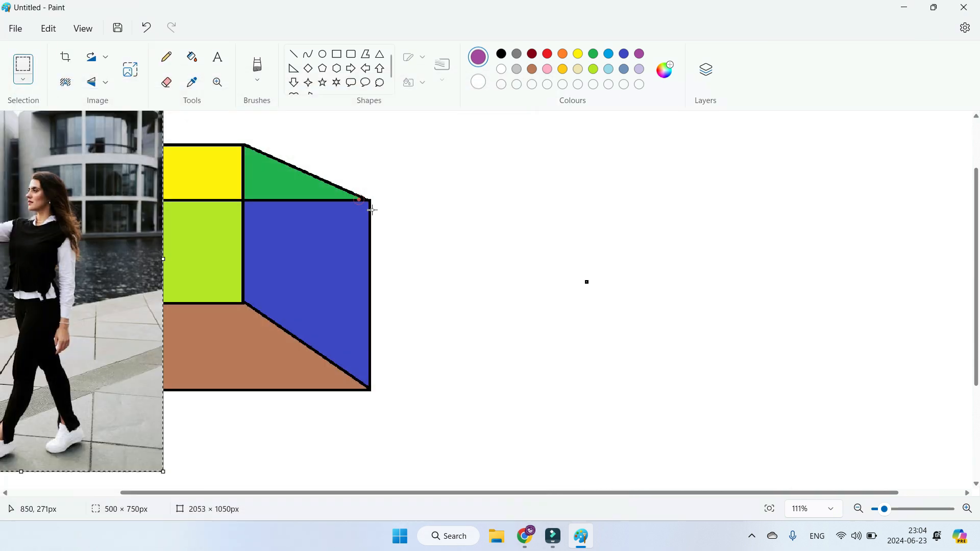
left_click_drag(81, 212, 639, 340)
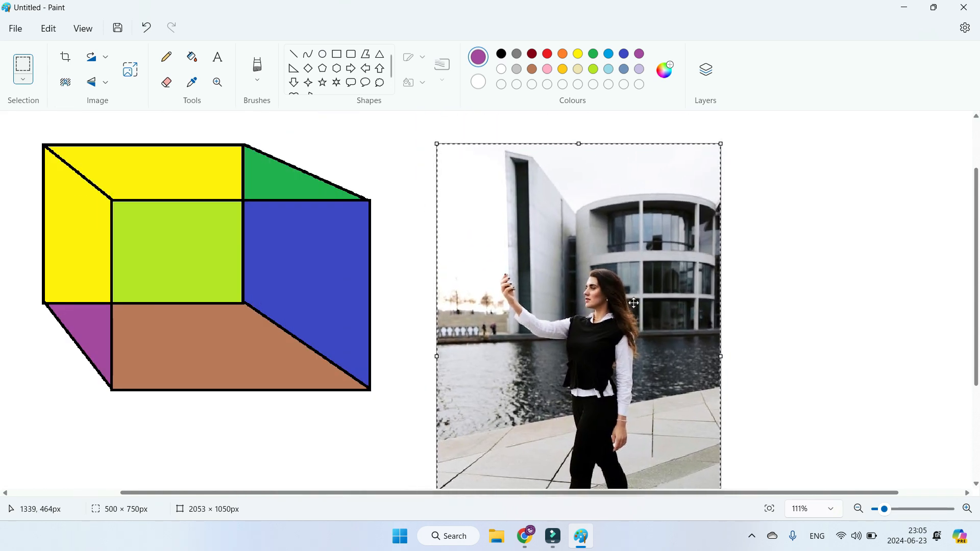
left_click_drag(438, 145, 495, 168)
left_click_drag(663, 403, 748, 434)
Step: Cut out the photo's tall narrow building with a free-form selection about 123 × 214 px and move it to the right of the photo
left_click(22, 82)
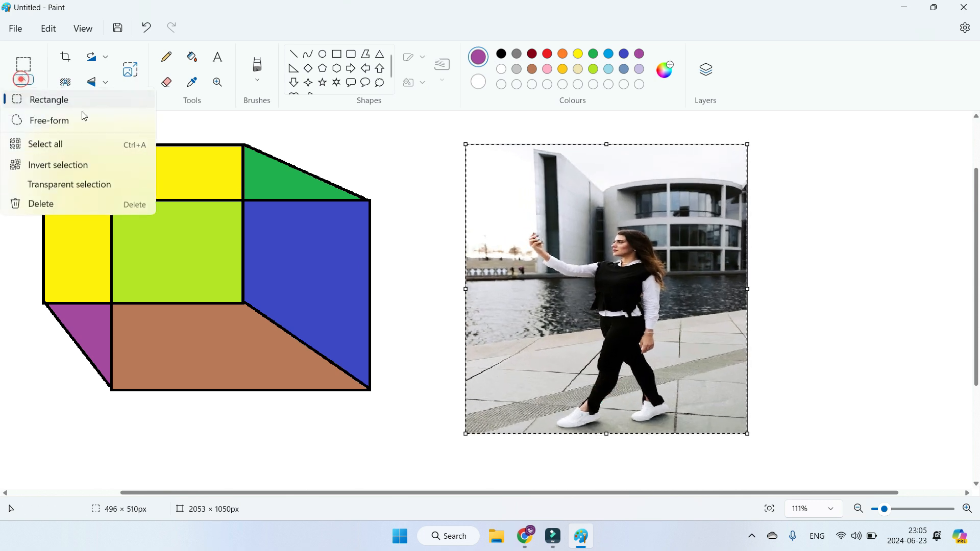
left_click(50, 123)
left_click(51, 124)
left_click_drag(535, 235, 527, 155)
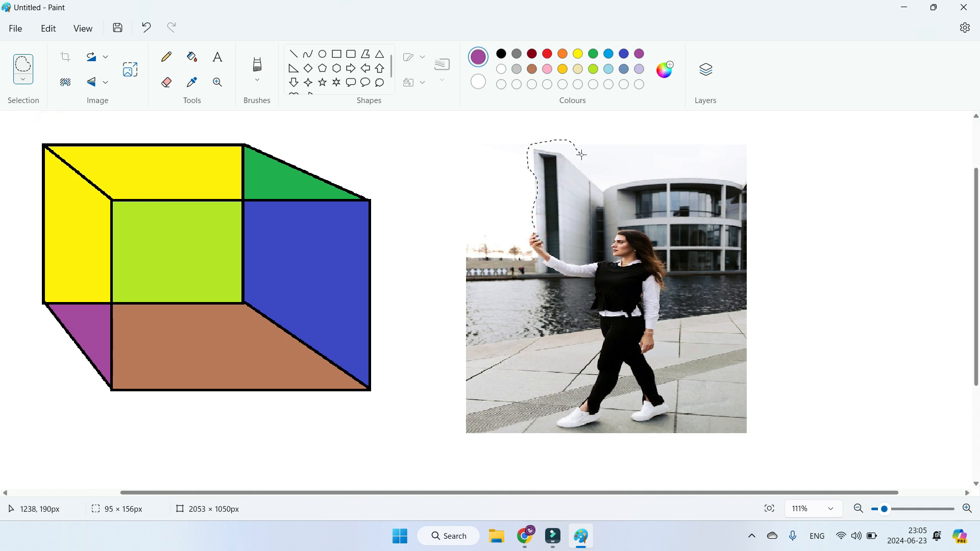
left_click_drag(592, 247, 575, 261)
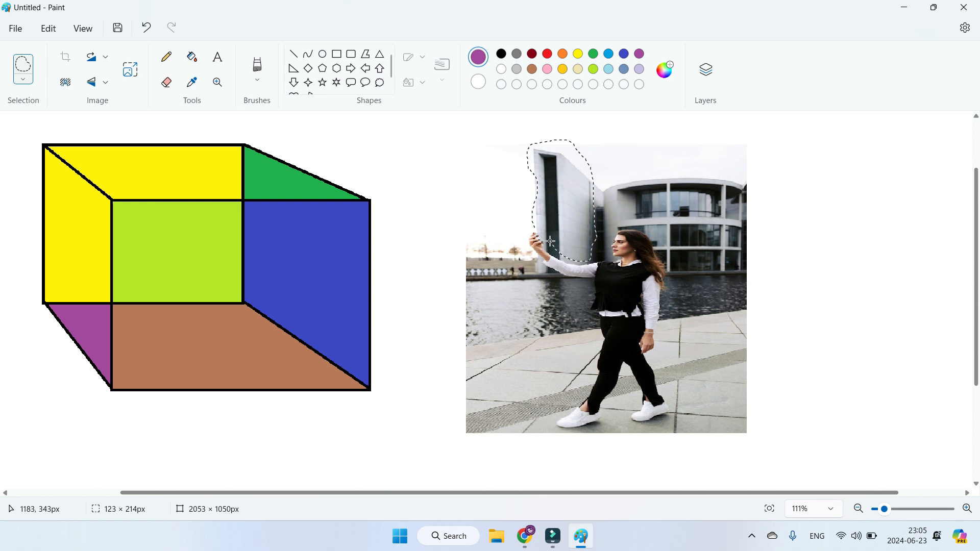
left_click_drag(535, 227, 835, 223)
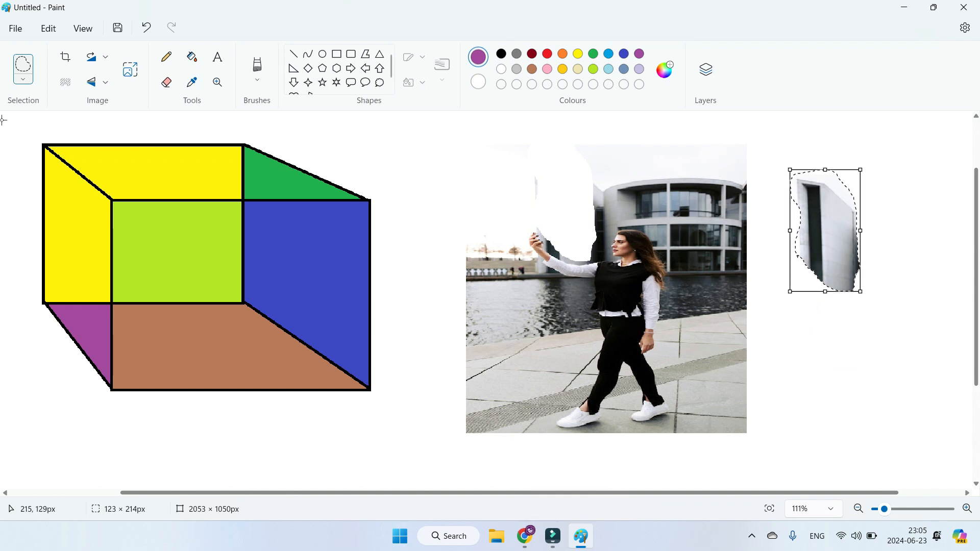
Step: Select the entire canvas and shift its contents down and to the right, and undo that move
left_click(23, 80)
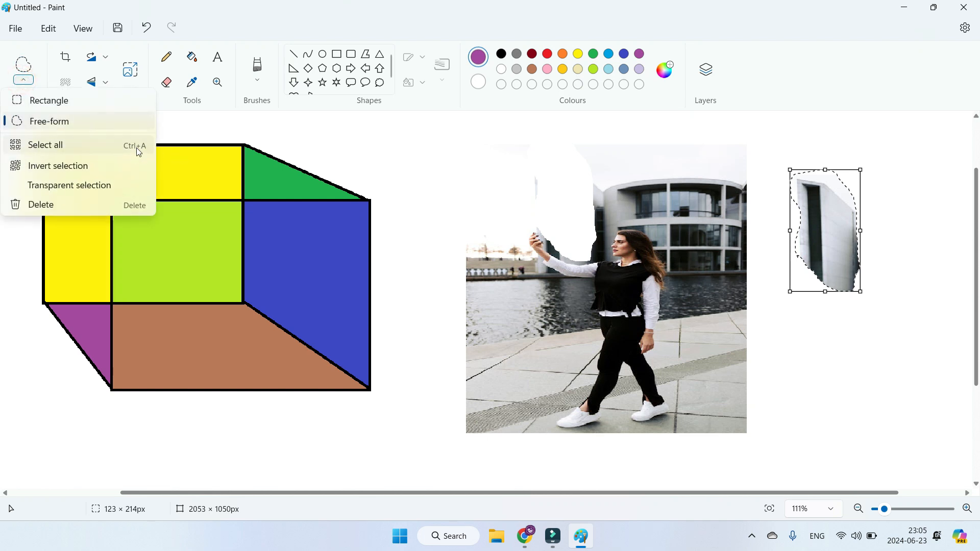
left_click(76, 145)
left_click_drag(237, 129, 285, 160)
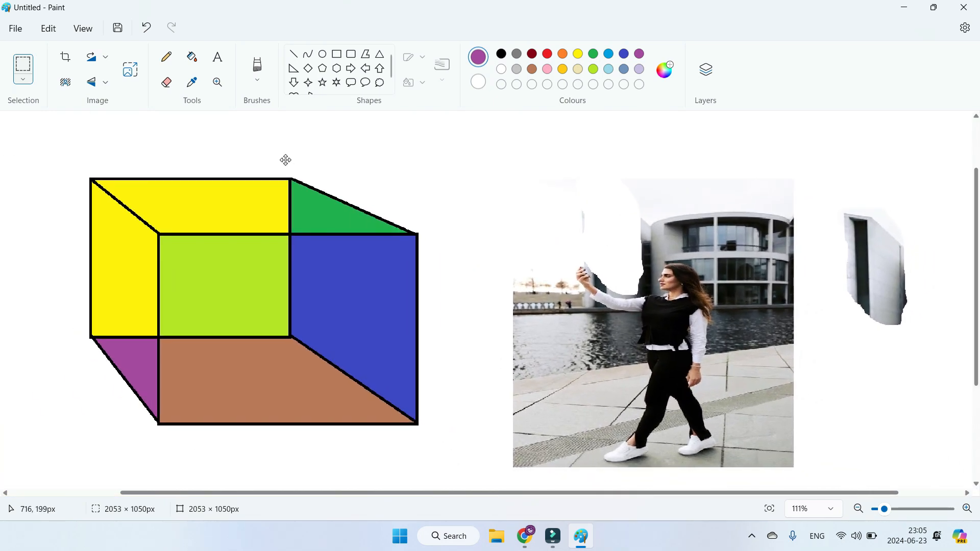
key("ctrl+z")
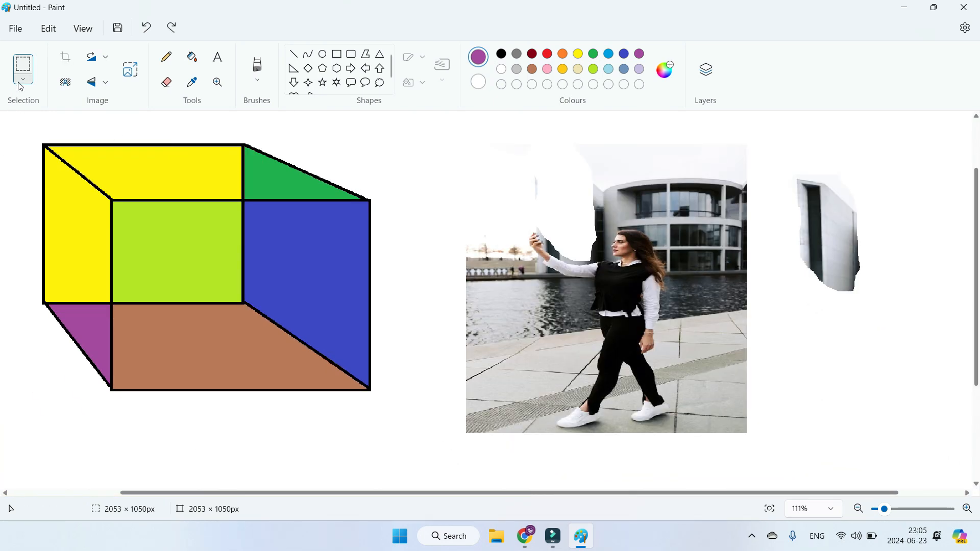
Step: Select the coloured box with a rectangular selection about 629 × 534 px and move it down and to the right
left_click(21, 84)
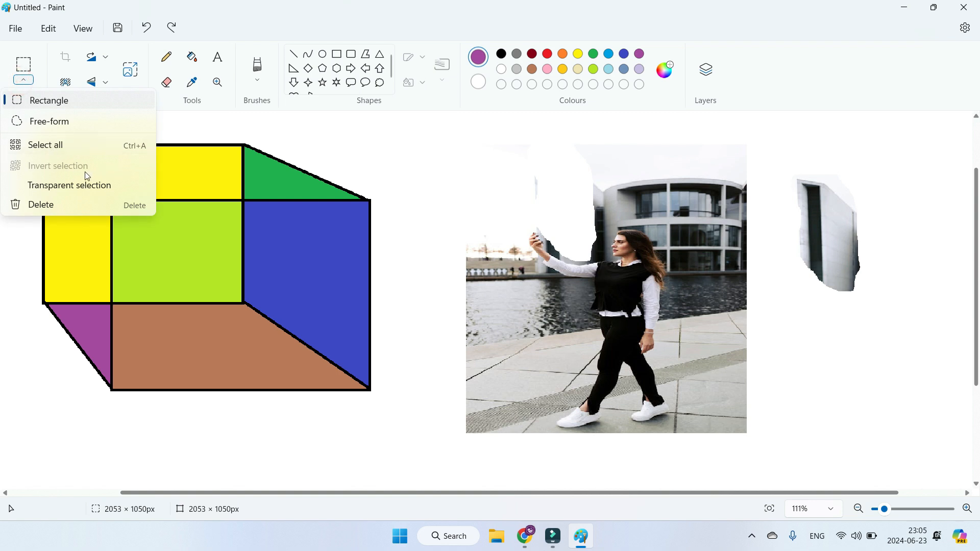
left_click(48, 101)
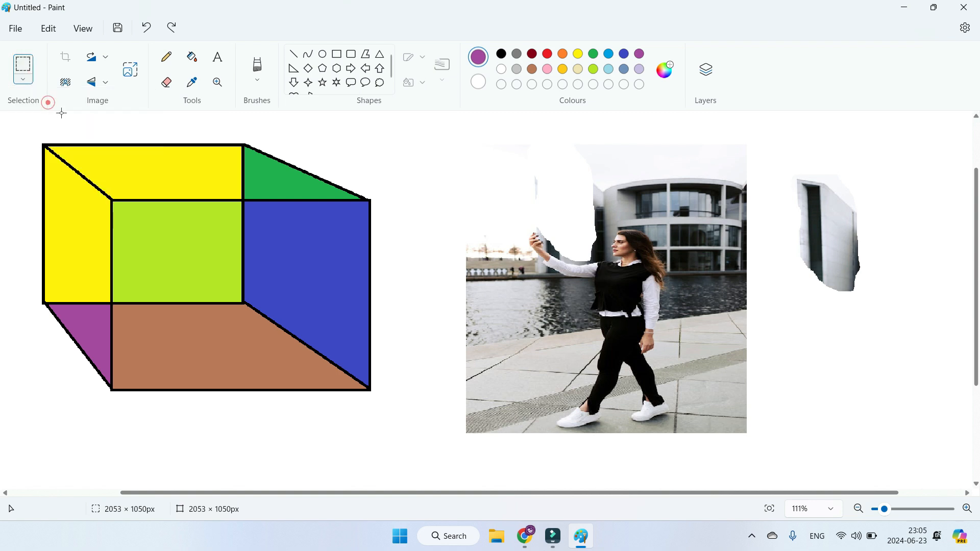
mouse_move(32, 121)
left_mouse_down()
mouse_move(296, 373)
mouse_move(376, 430)
mouse_move(387, 423)
left_mouse_up()
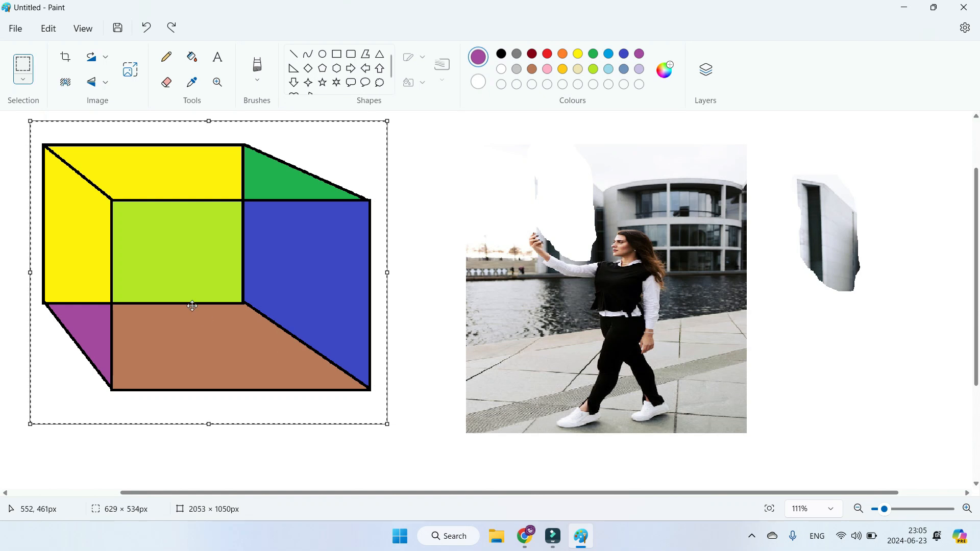
left_click_drag(193, 306, 258, 352)
Step: Invert the selection around the coloured box and try to move everything outside it downward
left_click(21, 79)
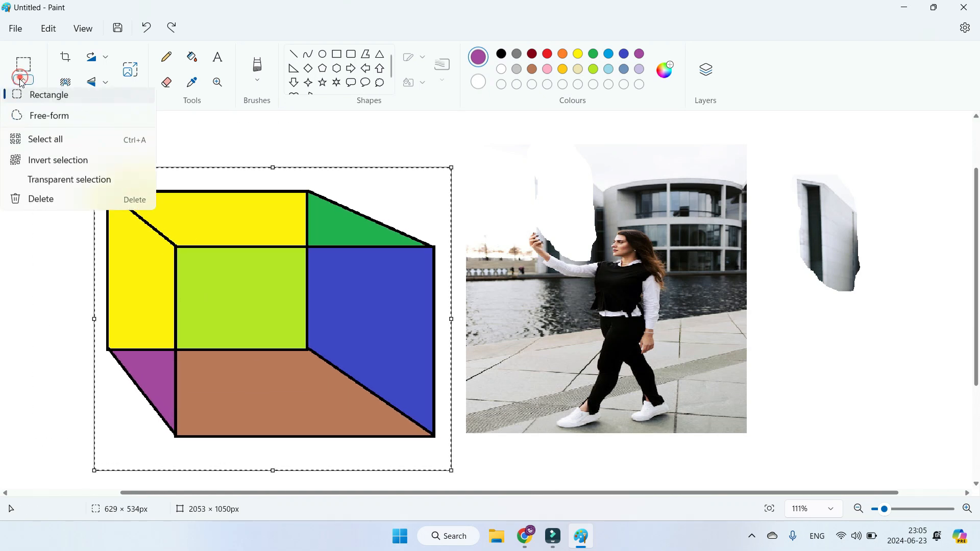
left_click(55, 169)
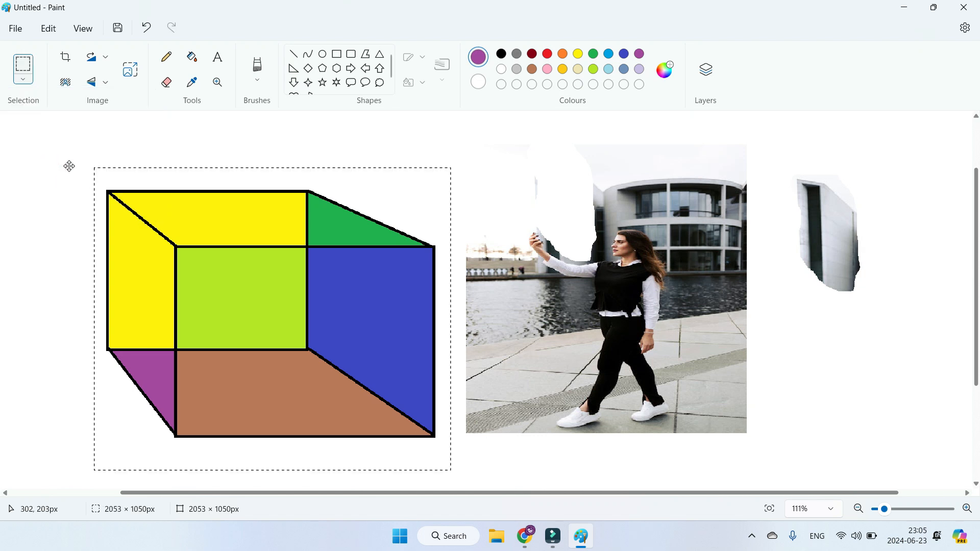
left_click_drag(325, 139, 346, 258)
Step: Undo the selection moves, the building cut-out and the picture import, back to the coloured box alone
key("ctrl+z")
key("ctrl+z")
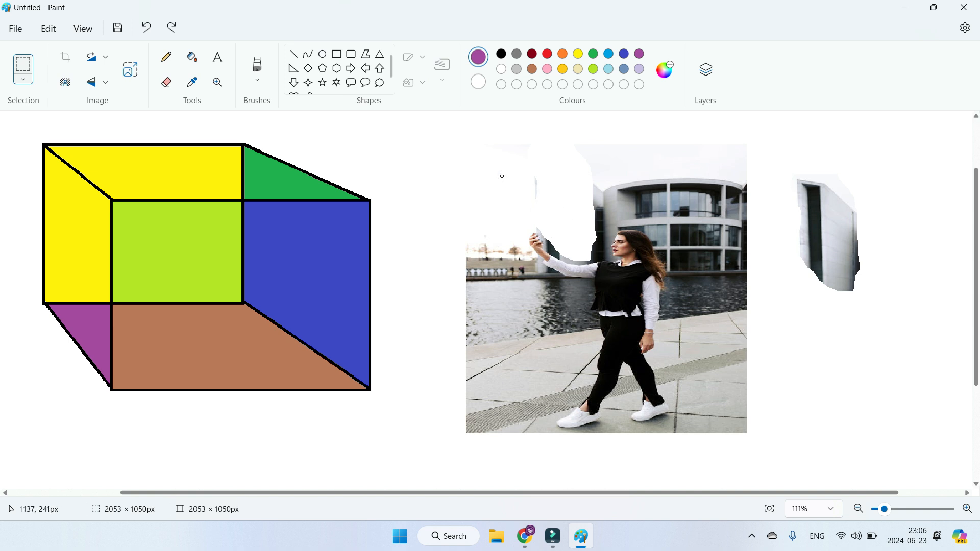
key("ctrl+z")
key("ctrl+z")
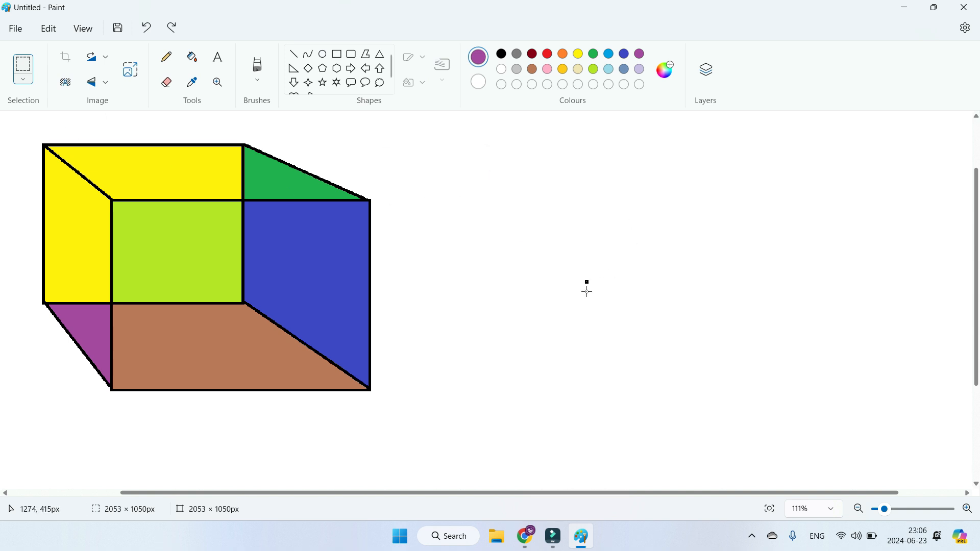
left_click(23, 81)
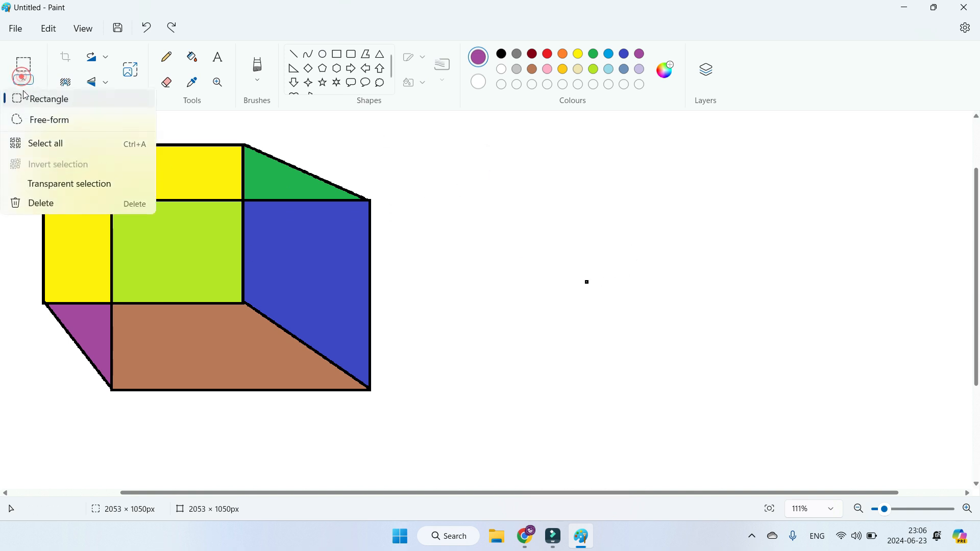
left_click(20, 102)
left_click_drag(25, 126, 402, 409)
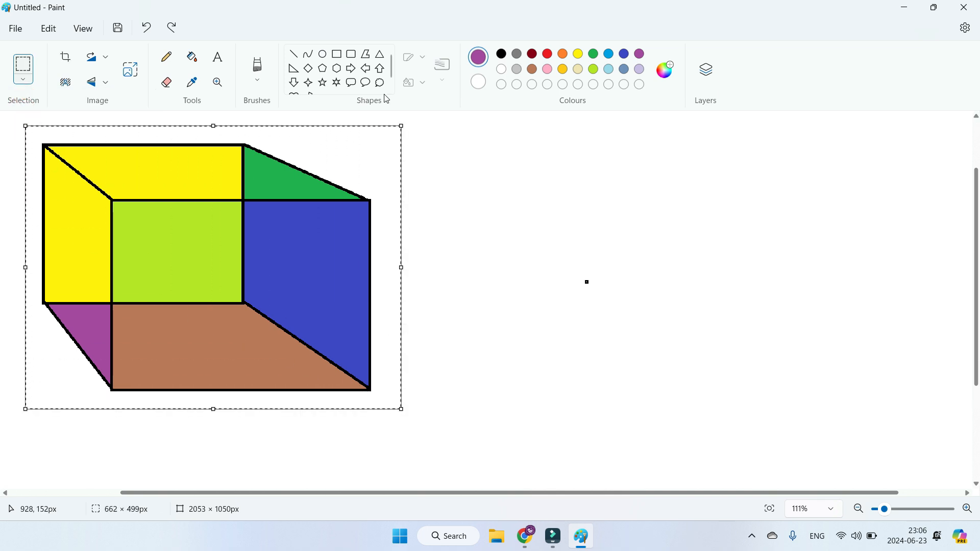
Step: Draw a purple-outlined rectangle about 463 × 382 px to the right of the coloured box and fill it with red
left_click(337, 54)
left_click_drag(517, 184, 780, 401)
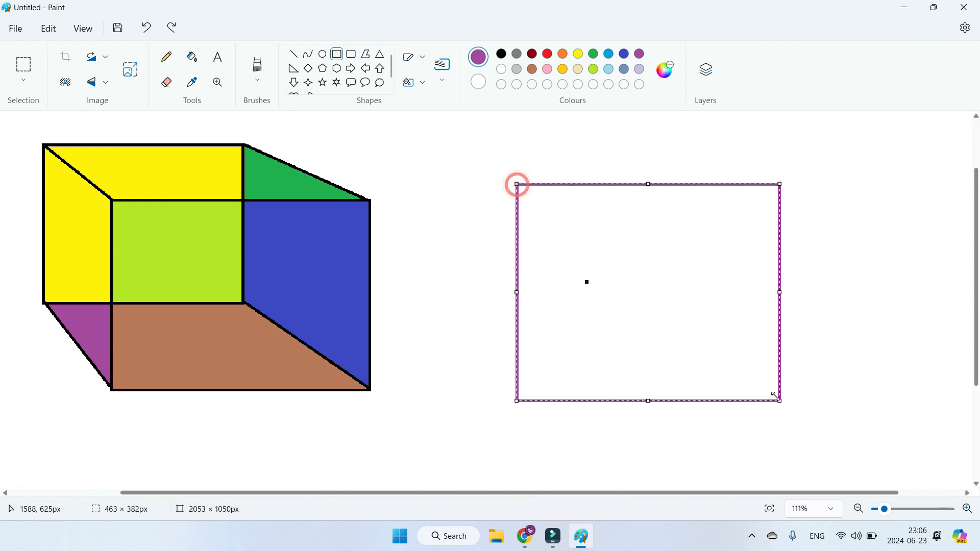
left_click(192, 57)
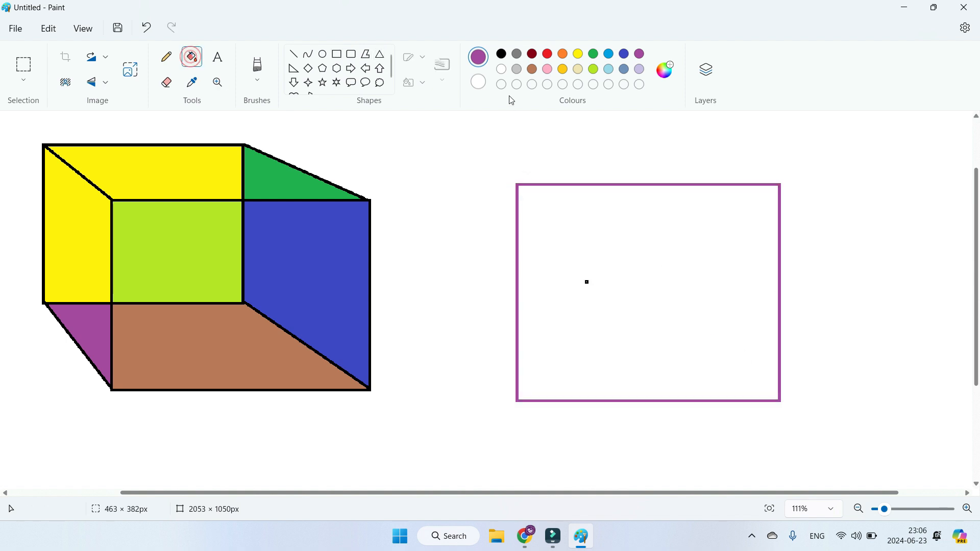
left_click(547, 54)
left_click(589, 233)
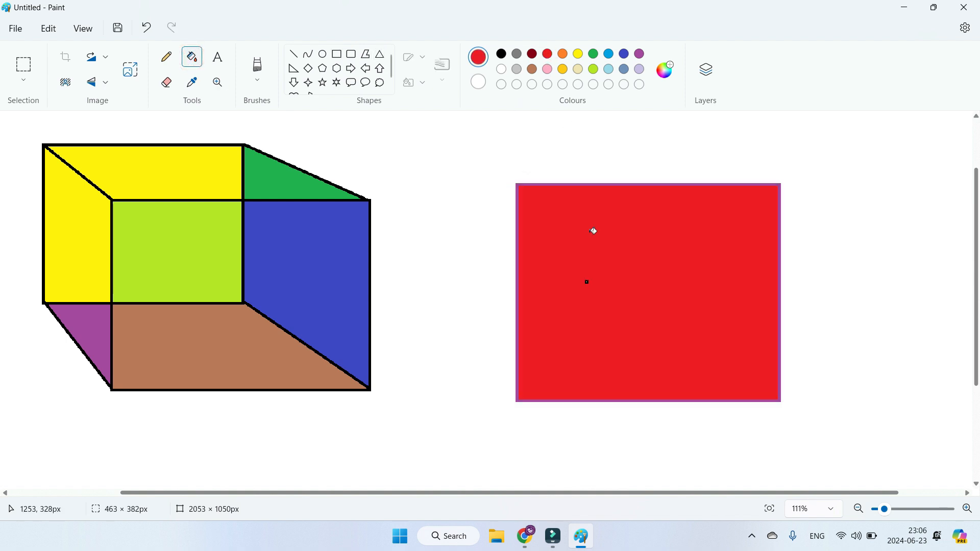
Step: Select the coloured box with a rectangular selection about 662 × 536 px and move it slightly down and to the left
left_click(24, 80)
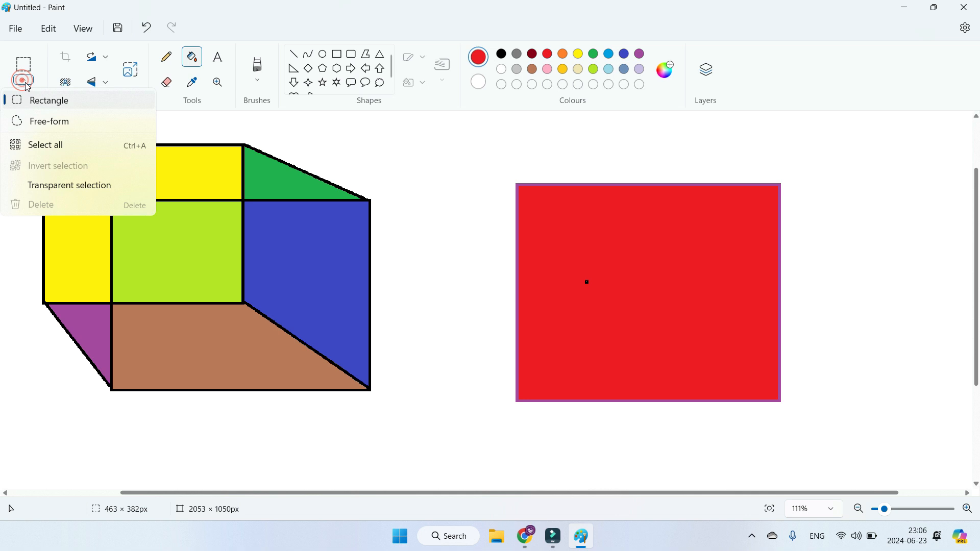
left_click(38, 107)
left_click_drag(20, 126, 396, 431)
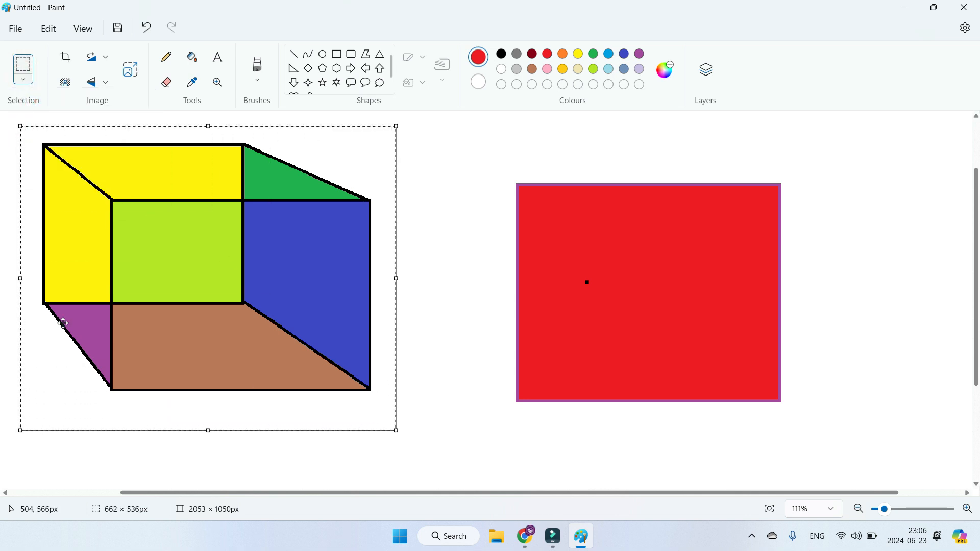
mouse_move(179, 281)
left_mouse_down()
mouse_move(758, 276)
mouse_move(122, 313)
mouse_move(176, 291)
left_mouse_up()
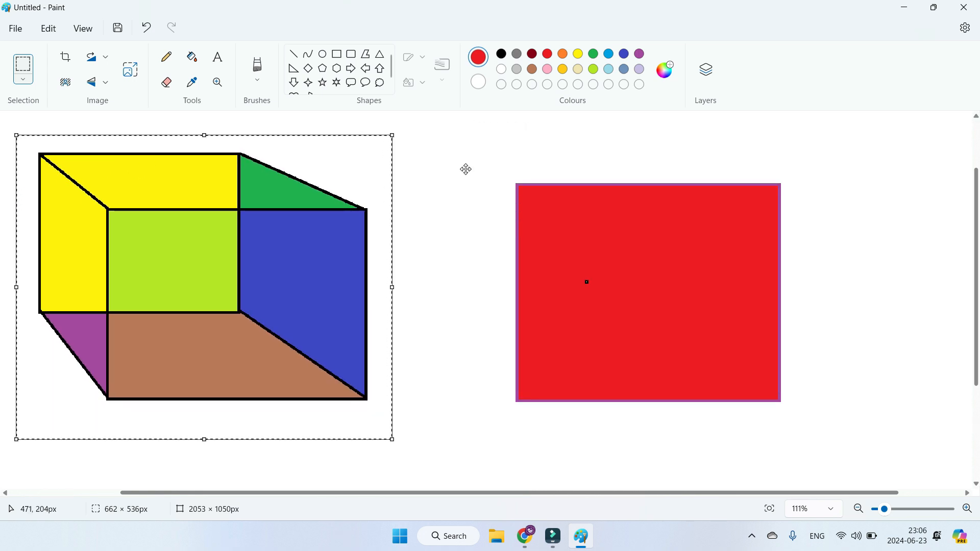
Step: Invert the selection around the coloured box and shift everything outside it slightly up and to the right
left_click(23, 81)
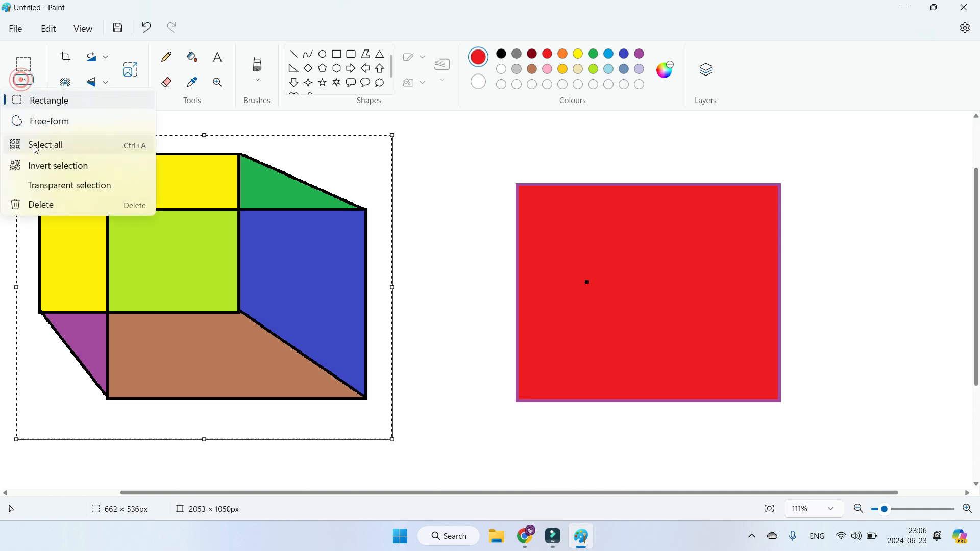
left_click(39, 166)
left_click_drag(175, 236, 118, 230)
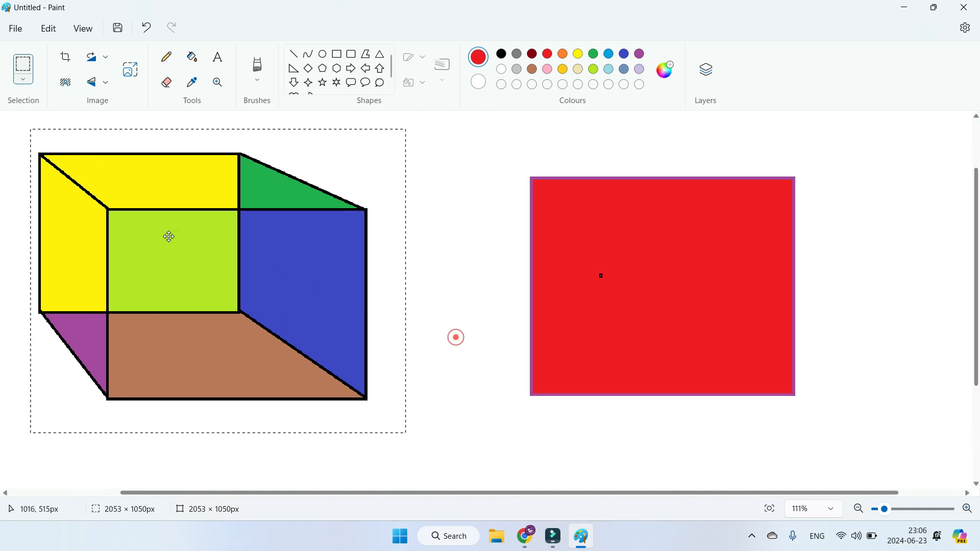
Step: Delete the inverted selection, removing the red rectangle and leaving only the coloured box
left_click(23, 79)
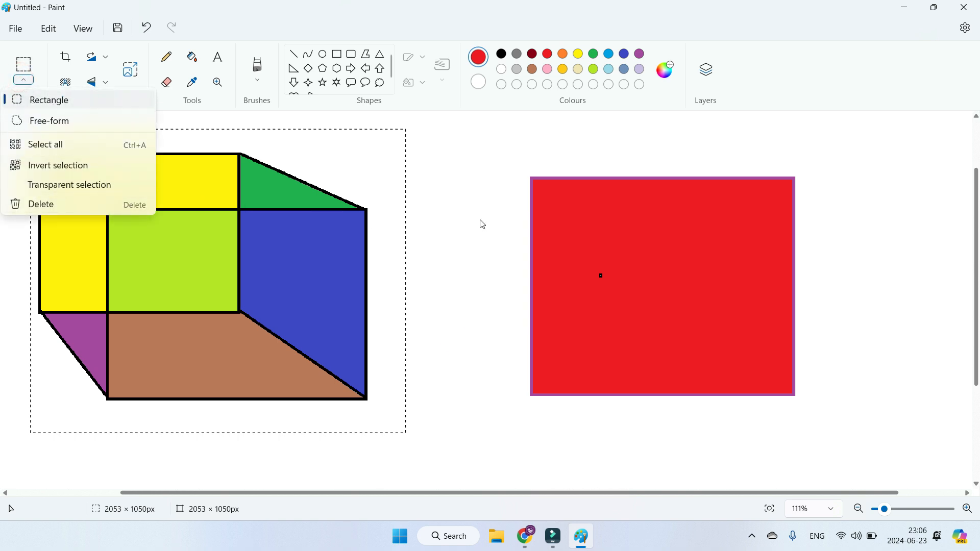
left_click(490, 231)
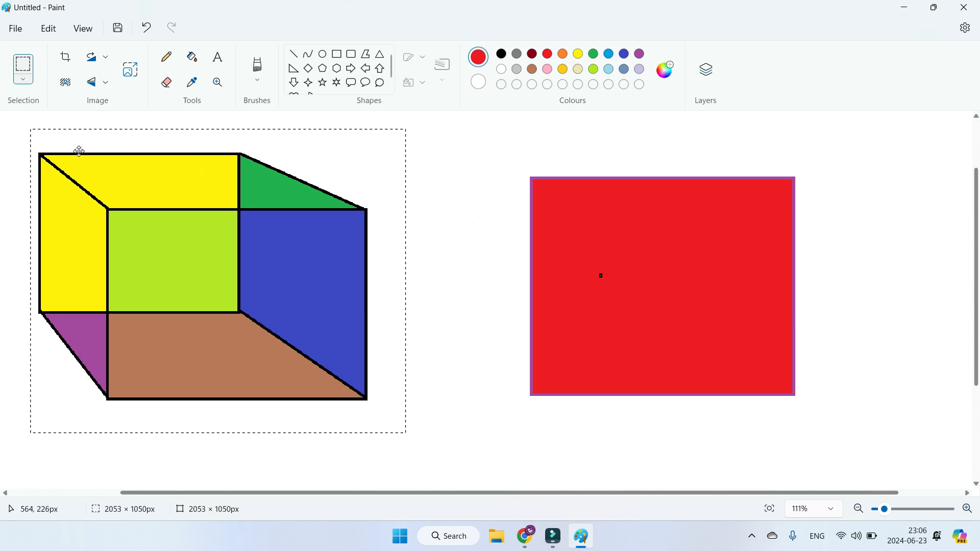
left_click(24, 81)
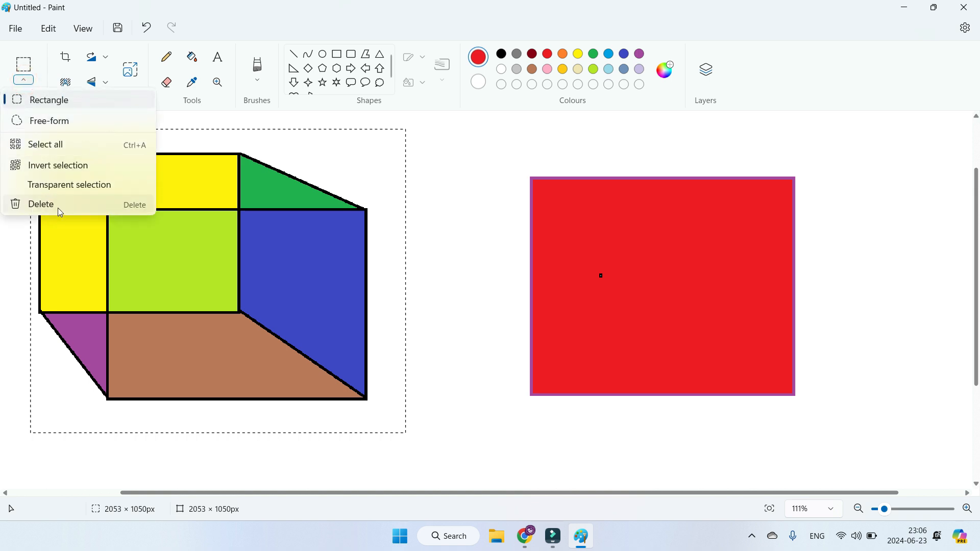
left_click(57, 207)
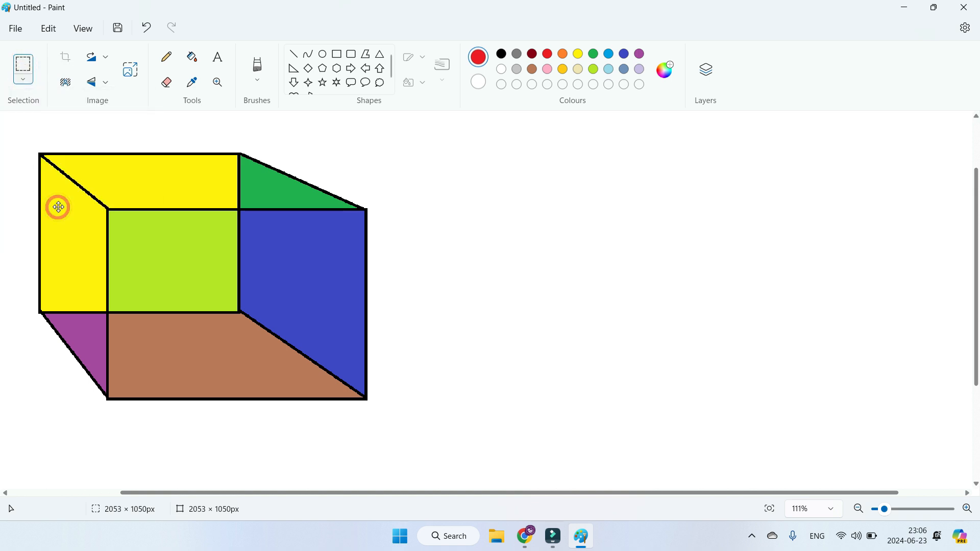
Step: Select the coloured box with a rectangular selection about 657 × 519 px and delete it
left_click(28, 82)
left_click(35, 106)
left_click_drag(17, 130, 390, 424)
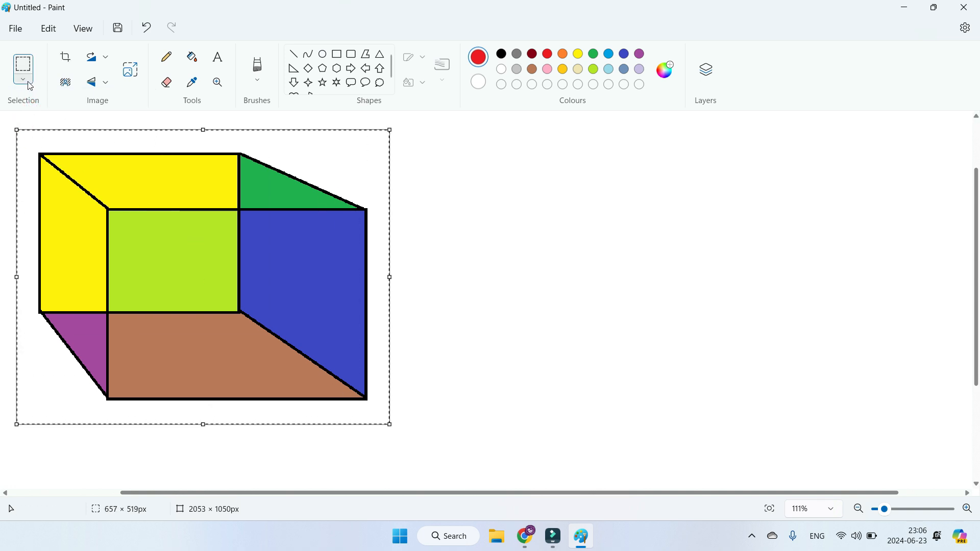
left_click(30, 86)
left_click(40, 206)
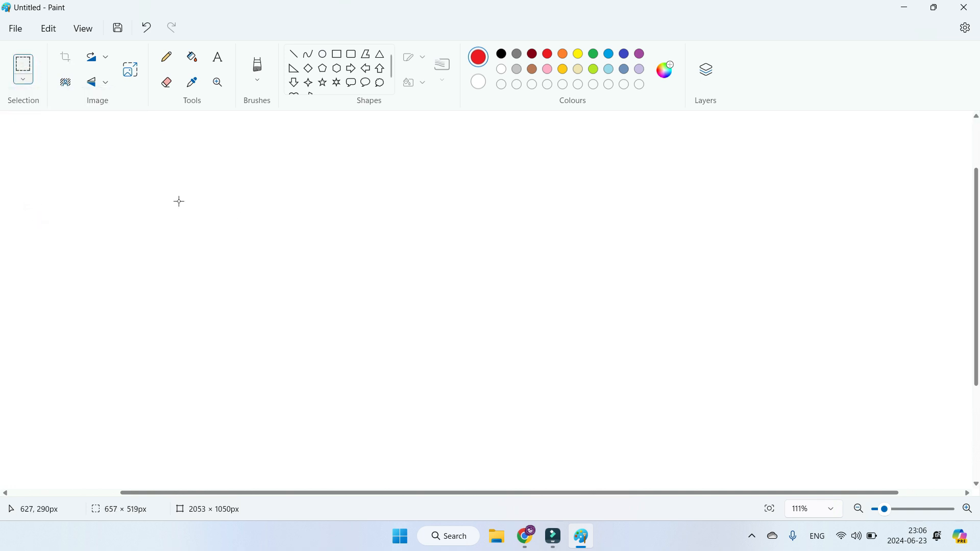
Step: Draw a red-outlined rectangle about 1016 × 440 px in the middle of the canvas and fill it with red
left_click(342, 56)
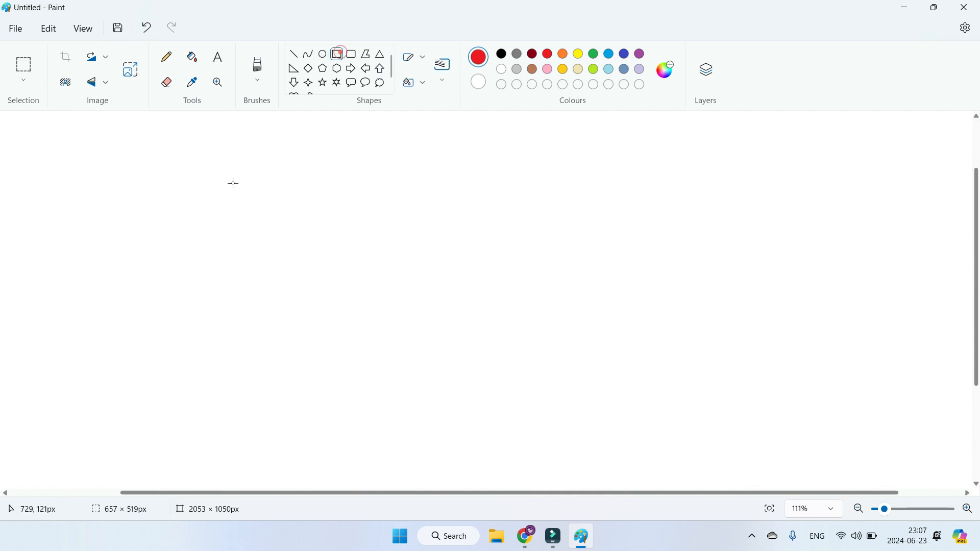
left_click_drag(170, 160, 747, 409)
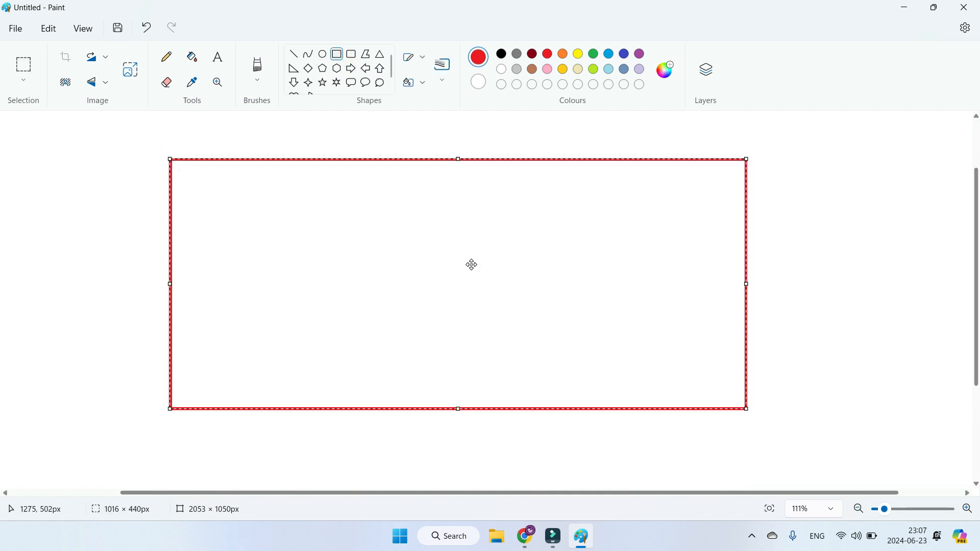
left_click(194, 59)
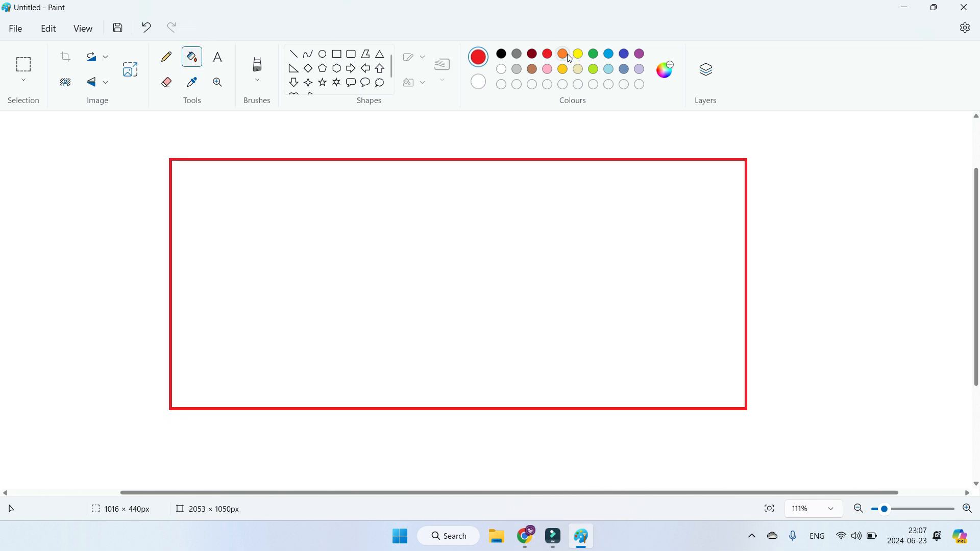
left_click(553, 58)
left_click(405, 219)
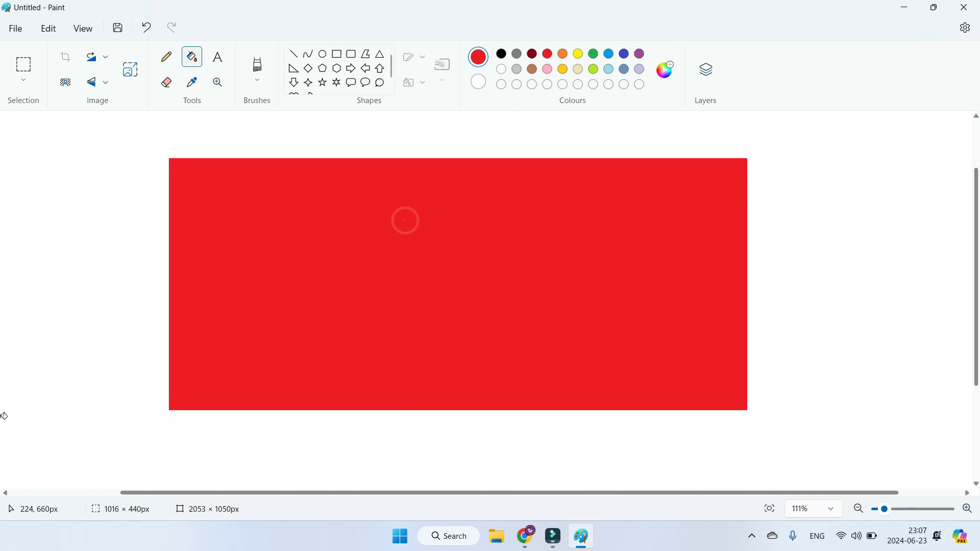
Step: Add a black text box about 790 × 264 px inside the red rectangle reading "MY AIM MY FUTURE" in Segoe UI Black, size 48
left_click(221, 68)
left_click_drag(233, 208, 680, 359)
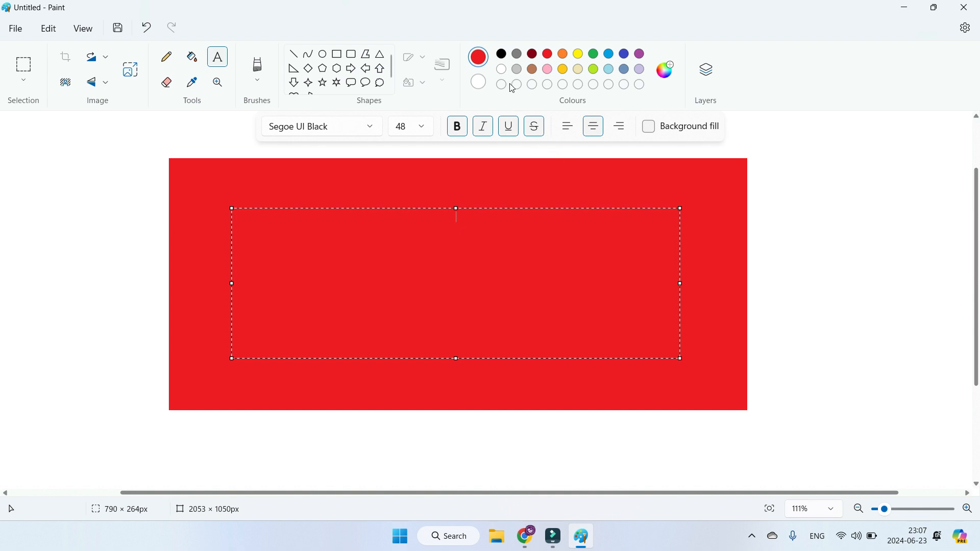
left_click(503, 56)
left_click(422, 126)
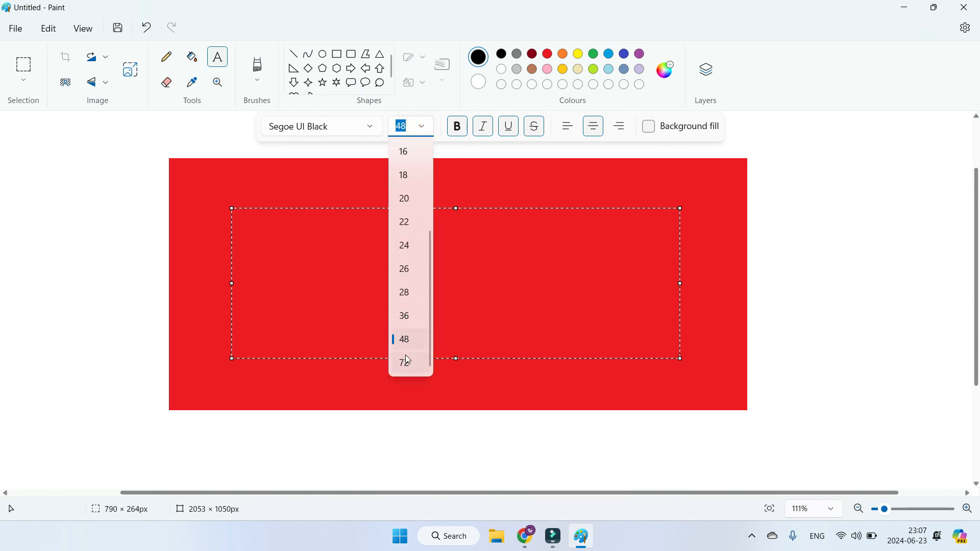
left_click(409, 131)
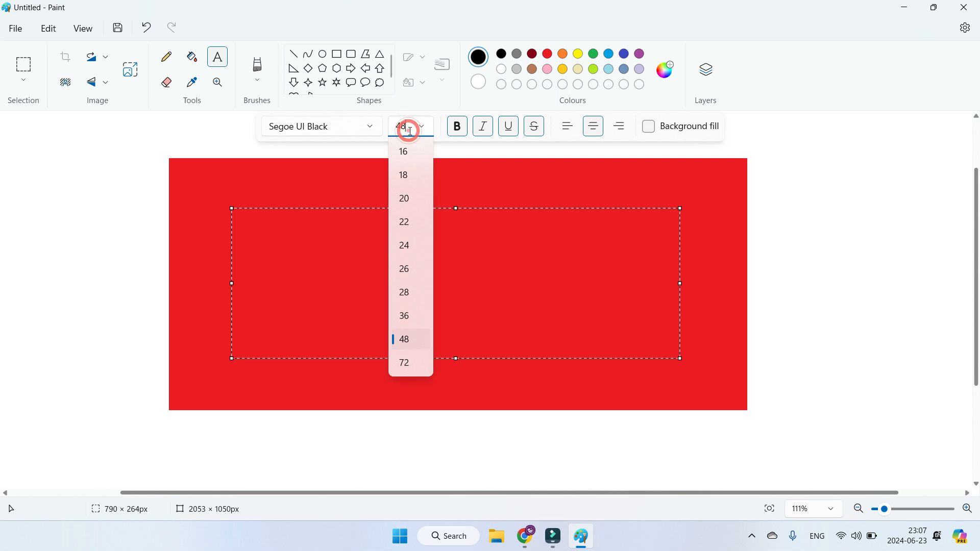
left_click_drag(410, 131, 400, 128)
left_click(468, 264)
type("MY AIM")
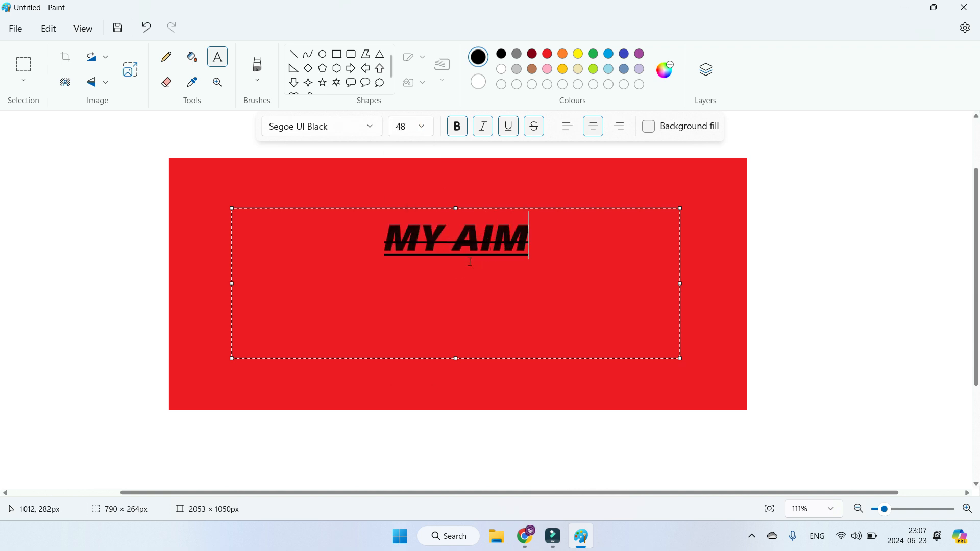
type(" MY FUTURE")
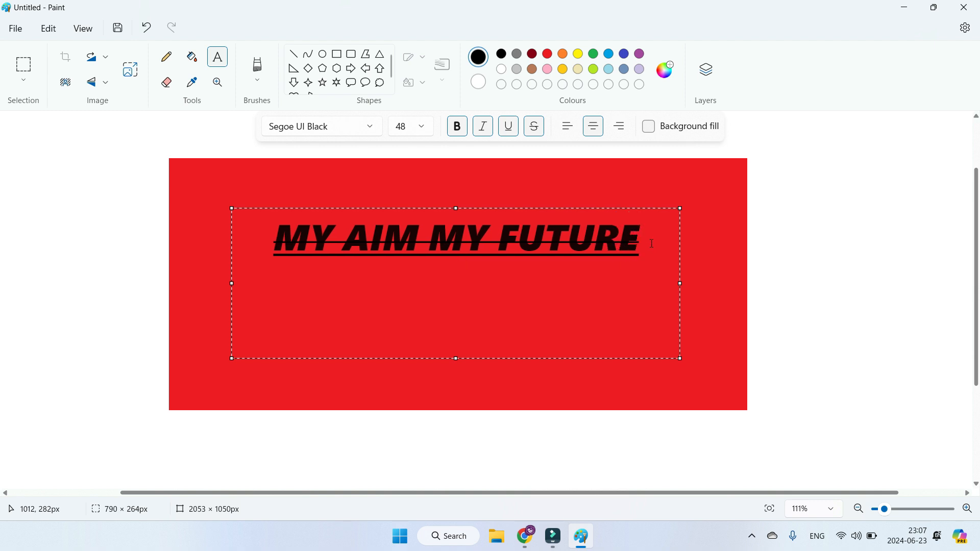
Step: Remove italic, underline and strikethrough from the whole "MY AIM MY FUTURE" text, keeping it bold
left_click_drag(652, 243, 272, 225)
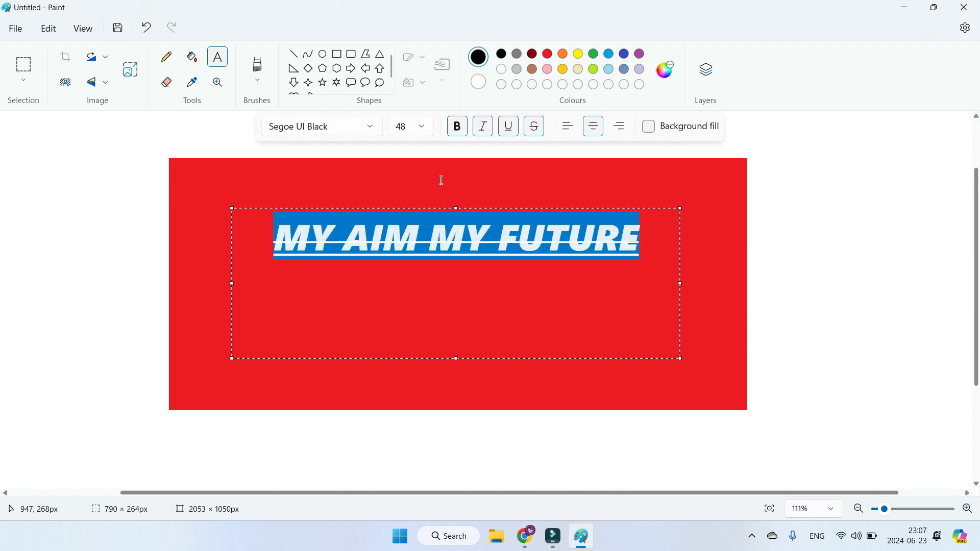
left_click(457, 126)
left_click(483, 126)
left_click(509, 126)
left_click(534, 128)
left_click(457, 126)
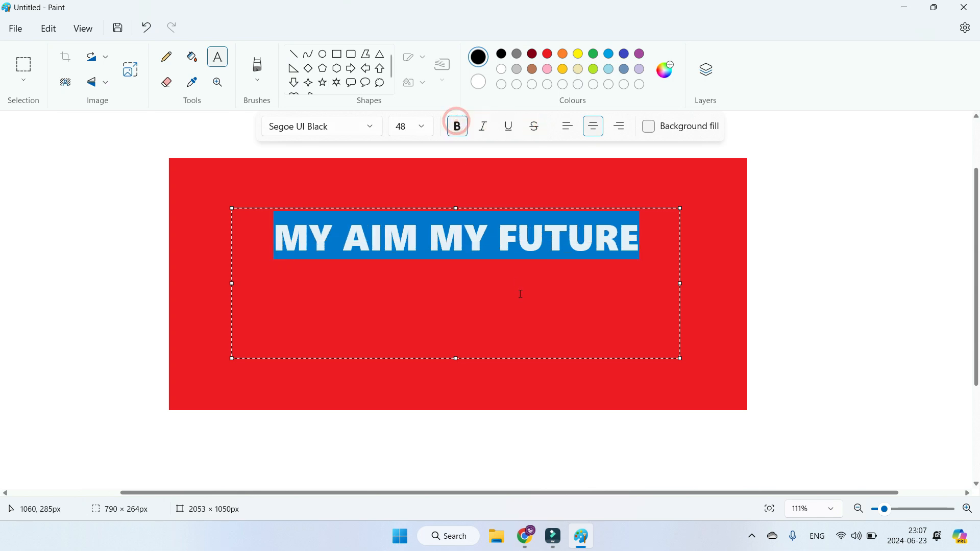
left_click(606, 258)
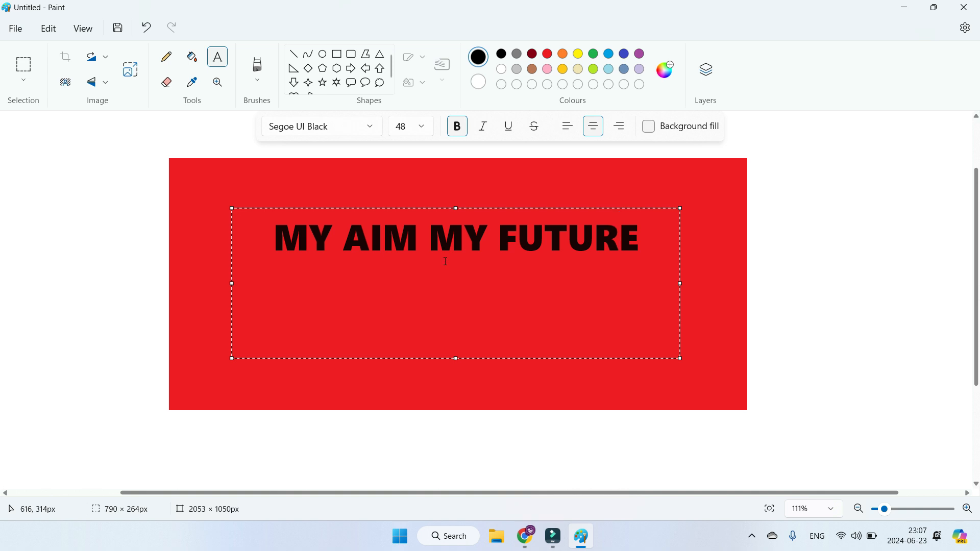
Step: Fill every letter of "MY AIM MY FUTURE" with white
left_click(199, 64)
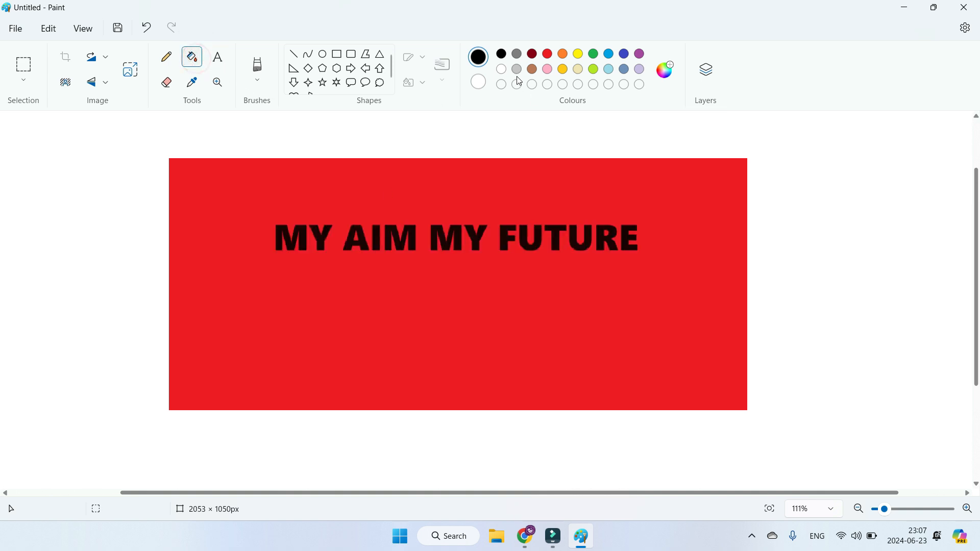
left_click(502, 69)
left_click(285, 237)
left_click(321, 238)
left_click(353, 244)
left_click(377, 239)
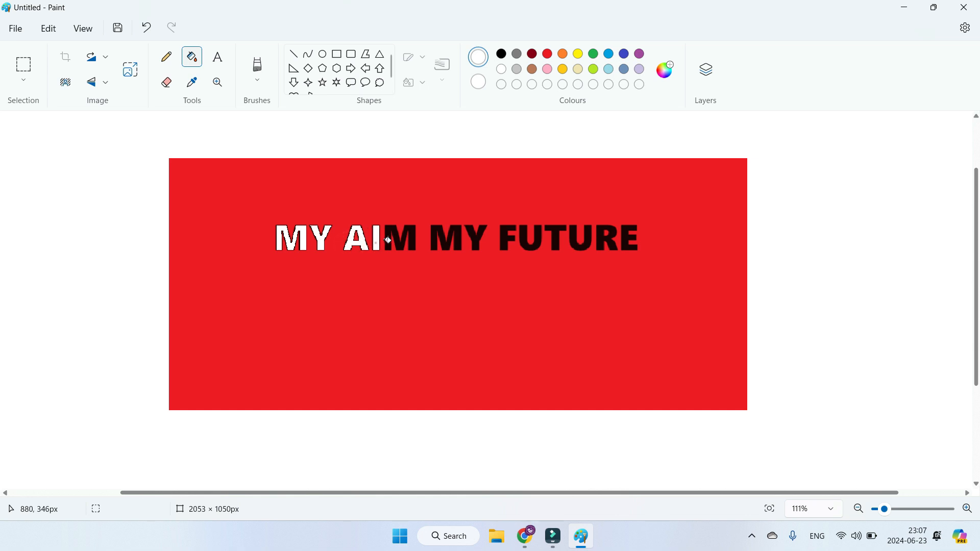
left_click(392, 237)
left_click(438, 237)
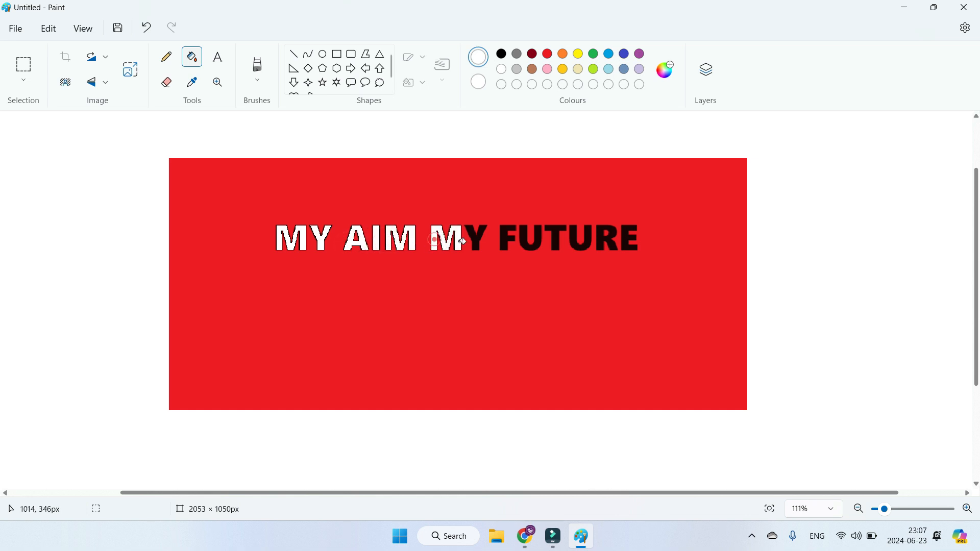
left_click(477, 239)
left_click(508, 235)
left_click(530, 241)
left_click(556, 241)
left_click(577, 247)
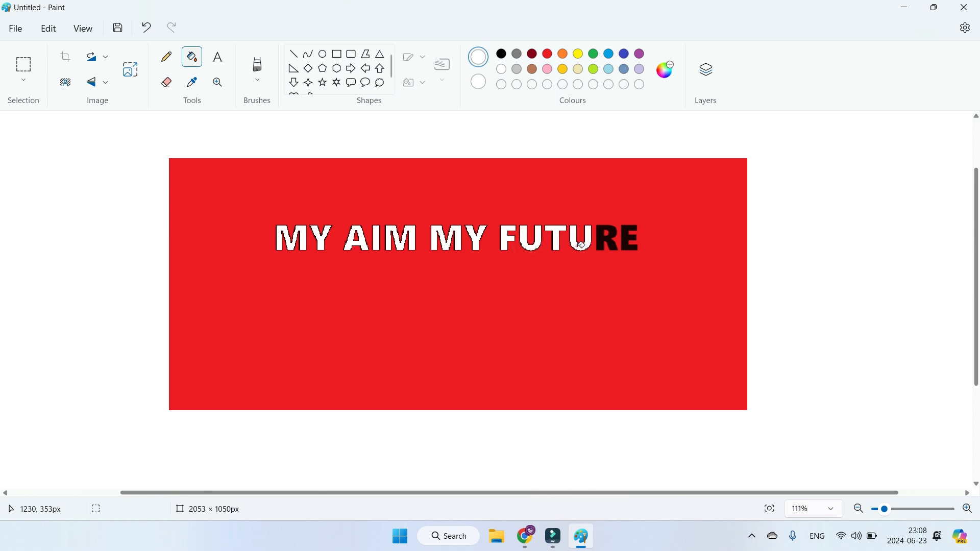
left_click(602, 246)
left_click(623, 239)
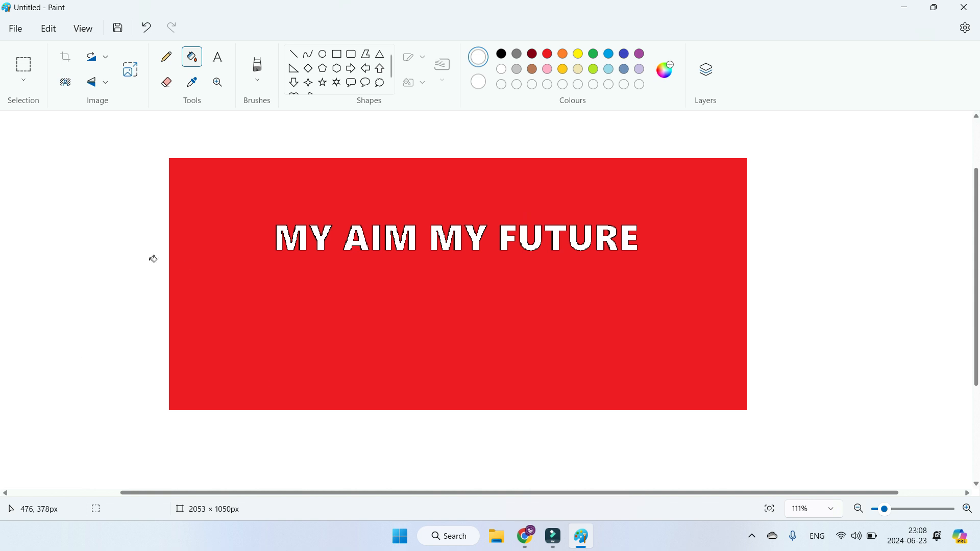
left_click(27, 80)
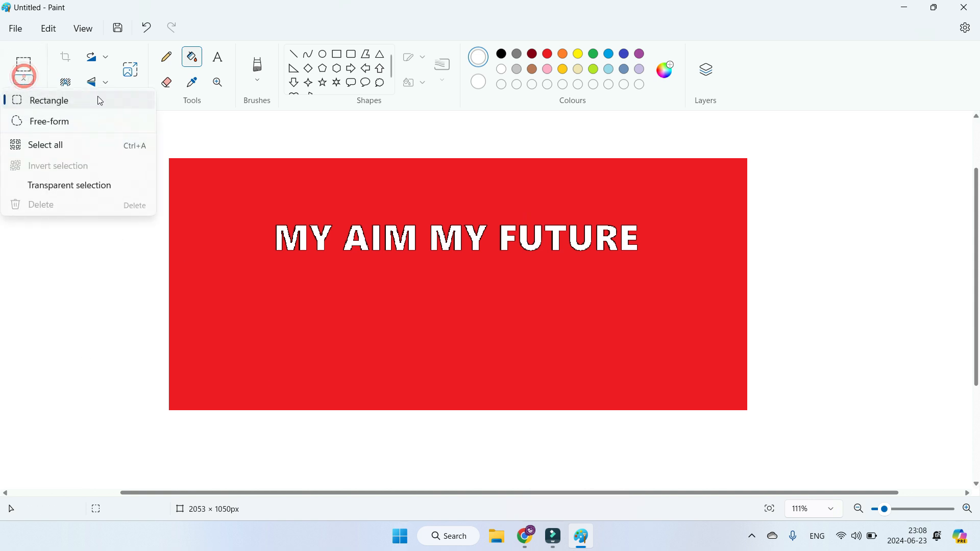
left_click(309, 176)
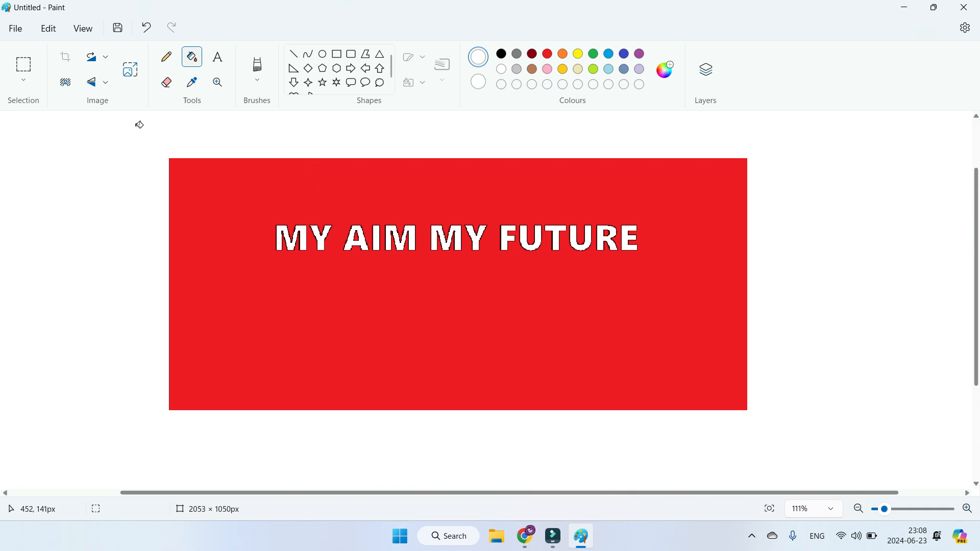
Step: Open a second Paint window with a blank canvas
key("super")
type("paint")
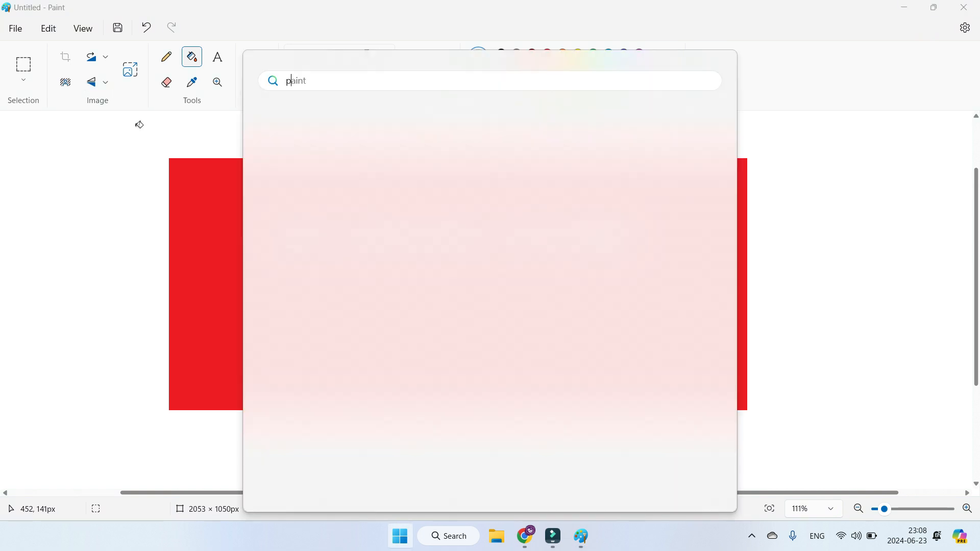
key("Return")
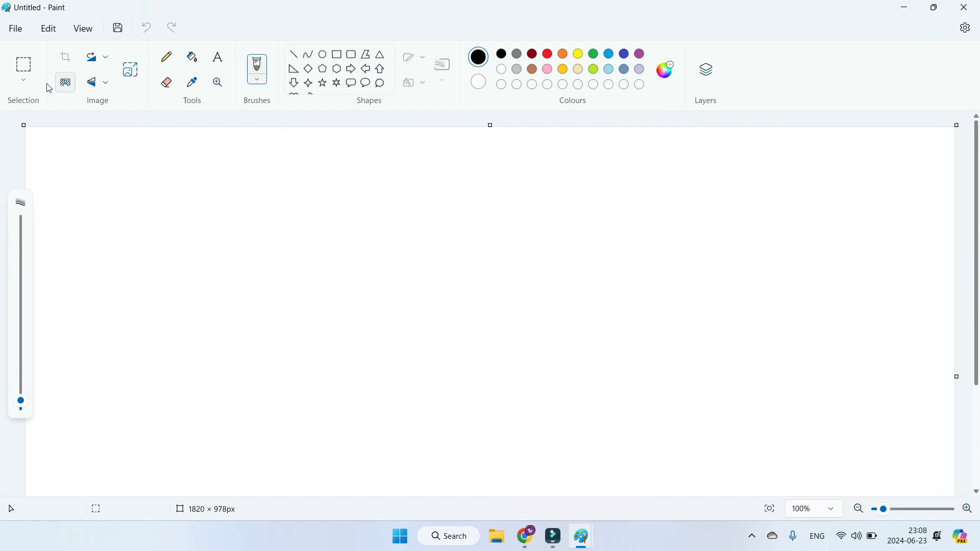
Step: Import the stone wall image from a file onto the canvas and enlarge it to about 1813 × 727 px
left_click(17, 31)
mouse_move(77, 97)
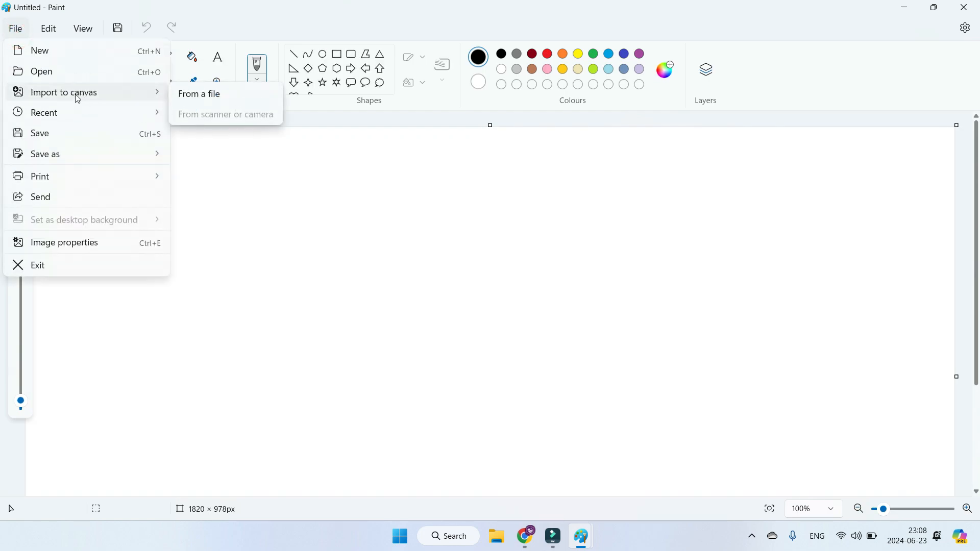
left_click(204, 95)
double_click(228, 202)
left_click_drag(389, 333, 975, 482)
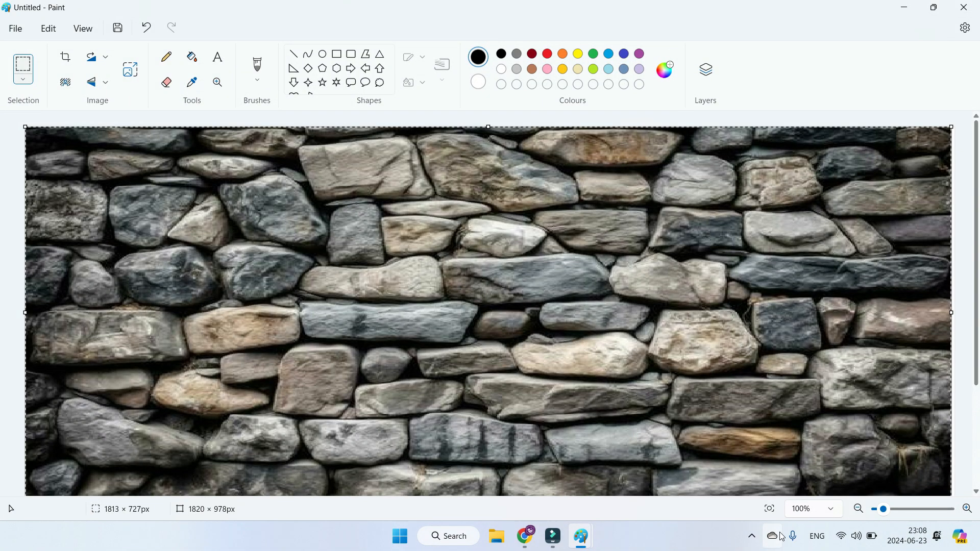
Step: Return to the Paint window with the red rectangle and select its text with a rectangular selection about 800 × 210 px
mouse_move(591, 542)
left_click(508, 493)
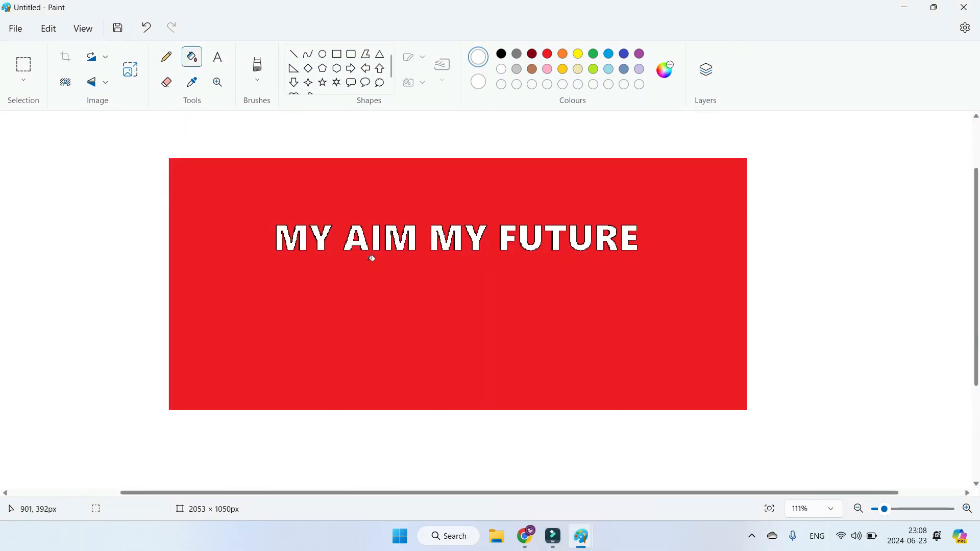
left_click(24, 81)
left_click(37, 97)
left_click_drag(240, 188, 266, 208)
left_click_drag(310, 231, 694, 306)
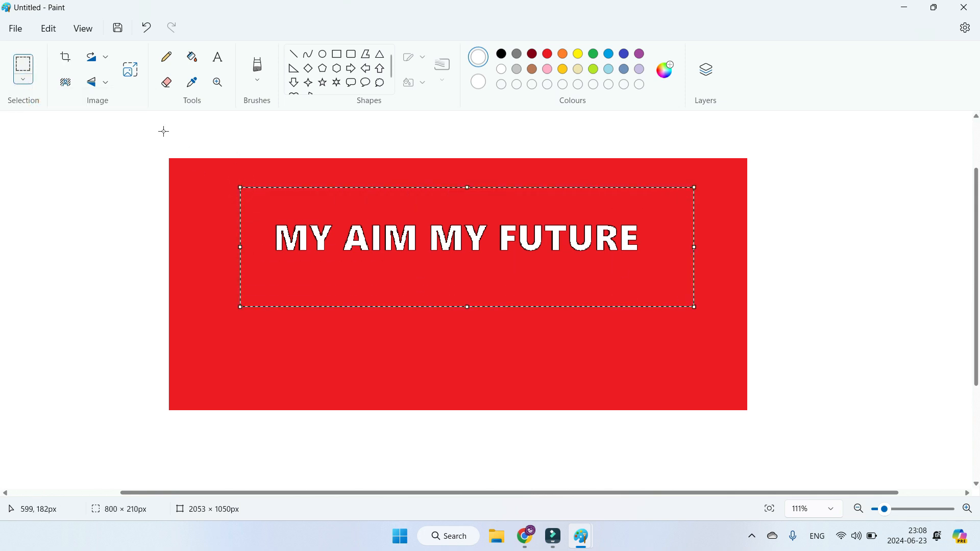
Step: Turn on Transparent selection and copy the selected text area
left_click(22, 81)
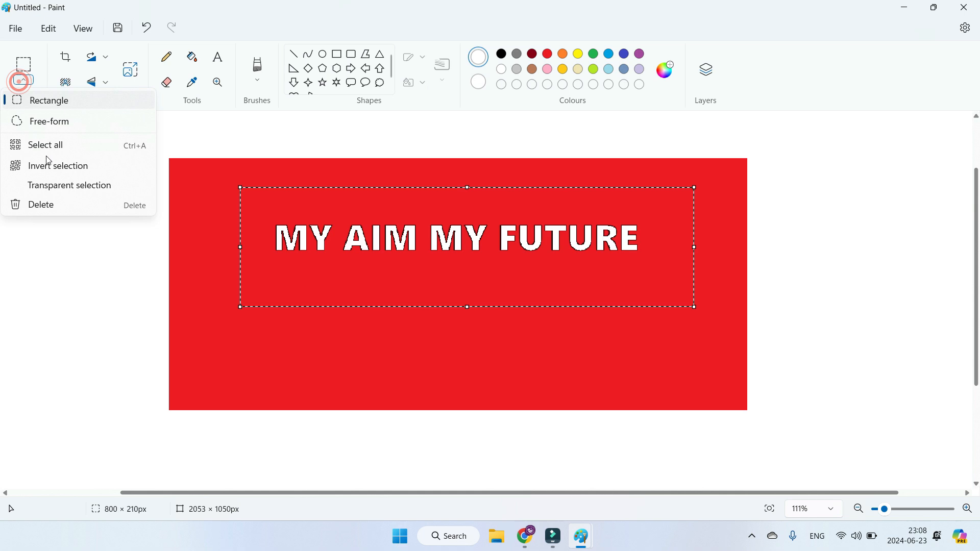
left_click(53, 187)
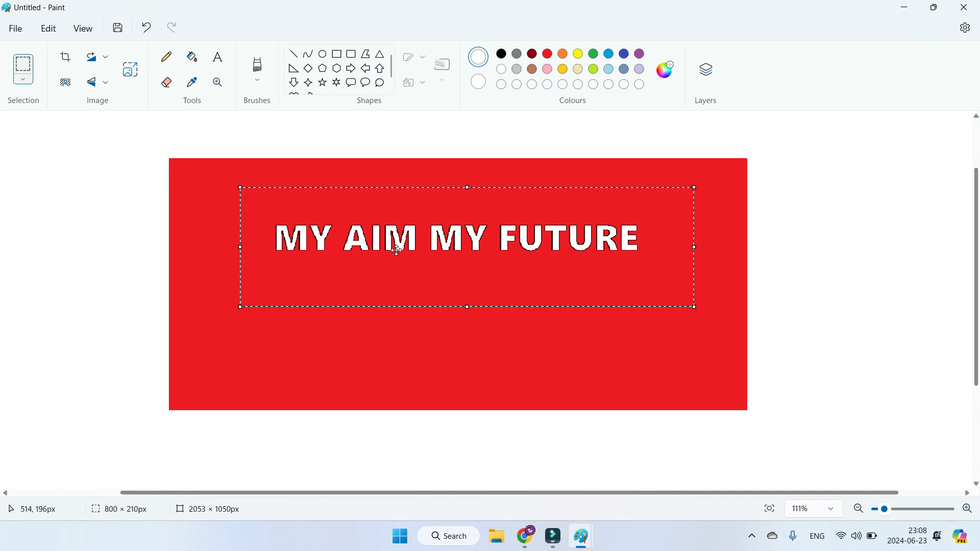
left_click(53, 38)
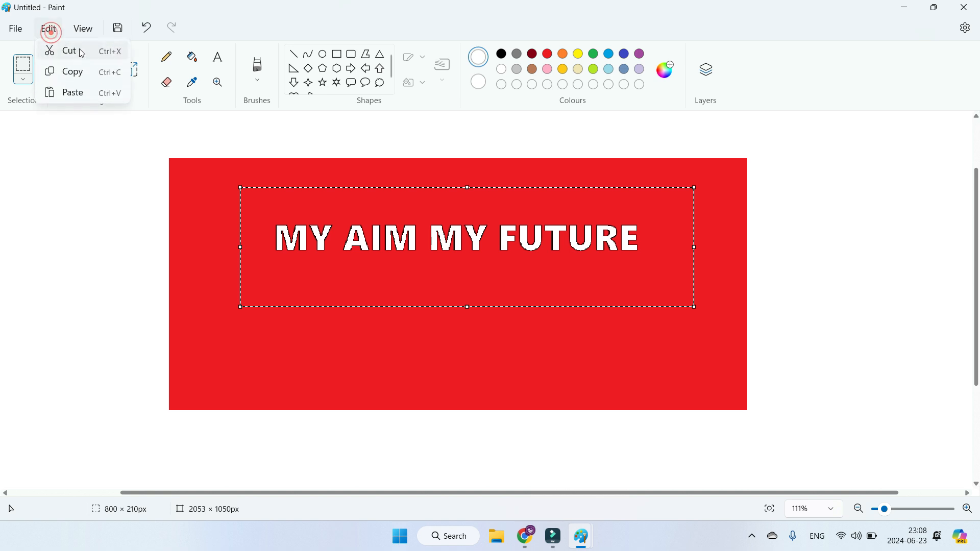
left_click(81, 71)
Step: Paste the copied text area onto the stone wall image in the other Paint window, moved inward and enlarged to about 1235 × 428 px
mouse_move(592, 546)
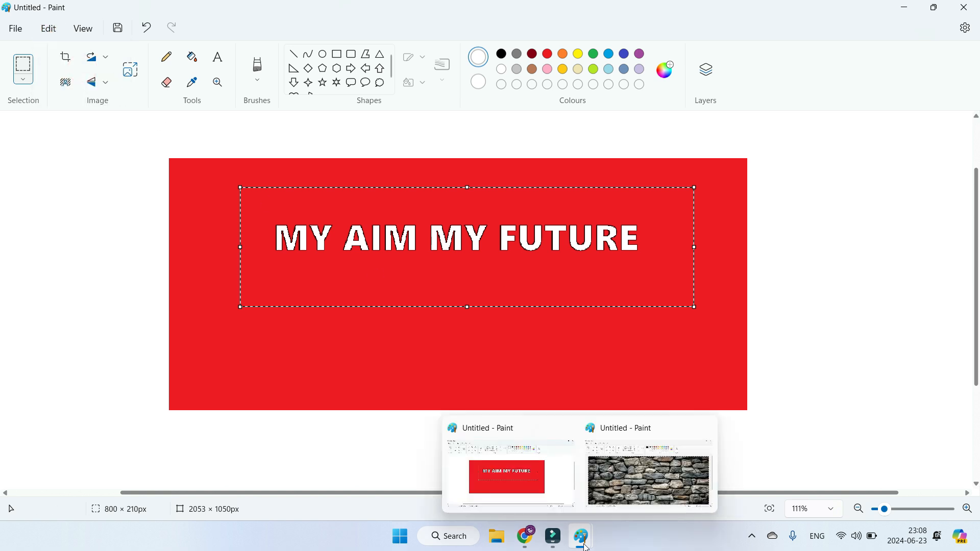
left_click(650, 470)
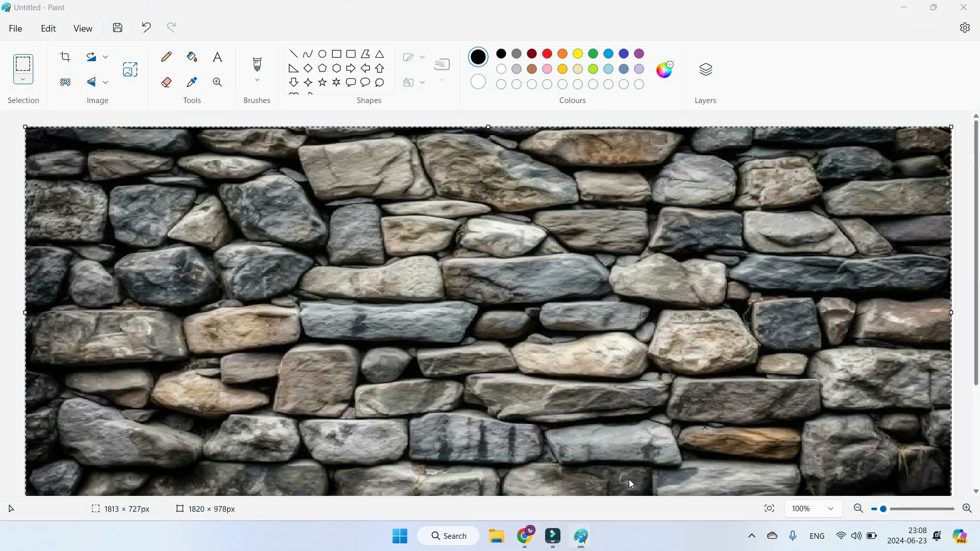
left_click(49, 28)
left_click(71, 91)
left_click_drag(99, 186, 364, 297)
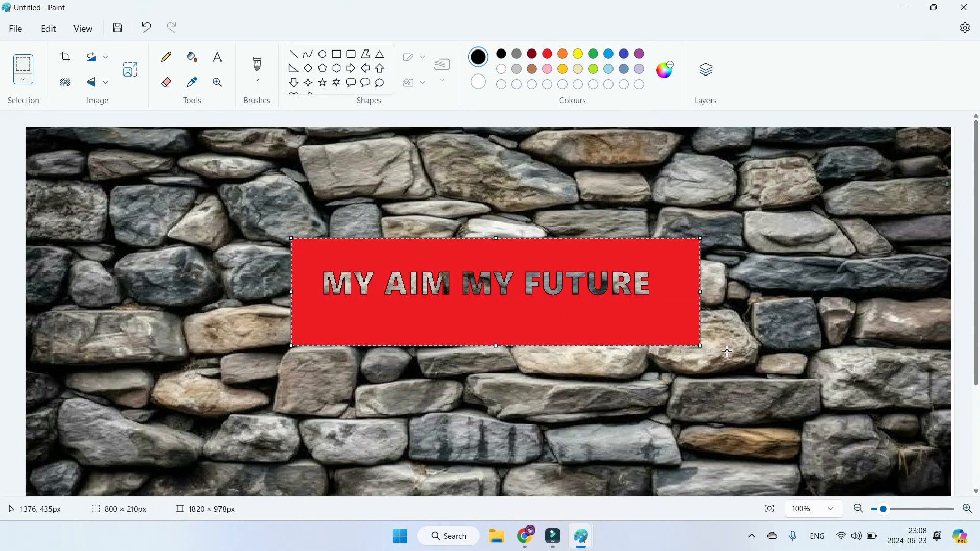
left_click_drag(703, 350, 922, 456)
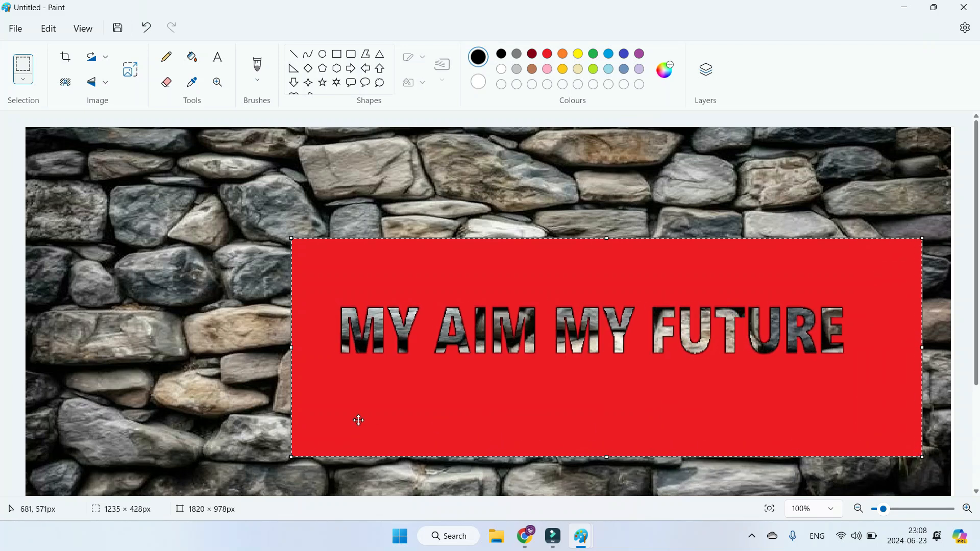
Step: Stretch the pasted red text area across most of the stone wall and crop the image to about 1428 × 221 px around the text
left_click_drag(288, 457, 82, 444)
left_click(83, 444)
left_click(23, 79)
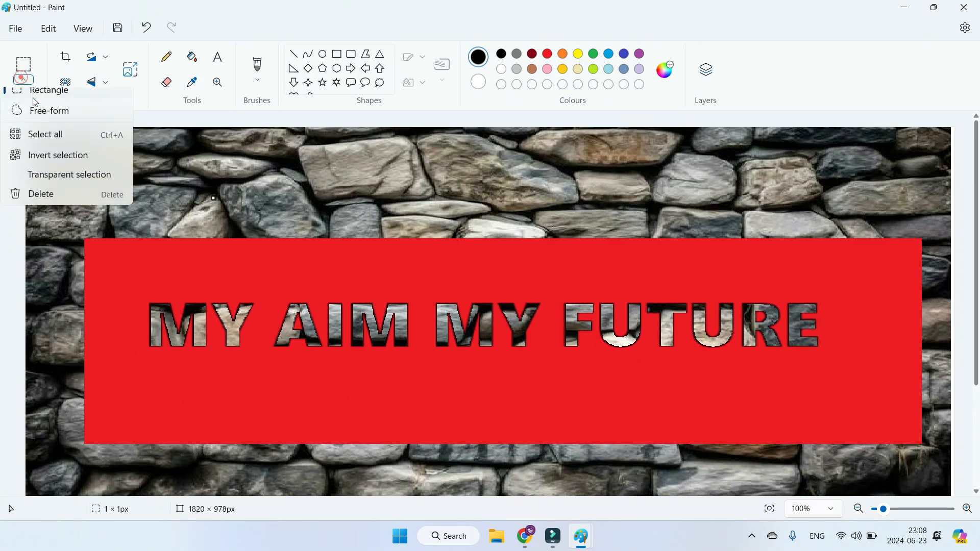
left_click(36, 102)
left_click_drag(121, 269, 851, 382)
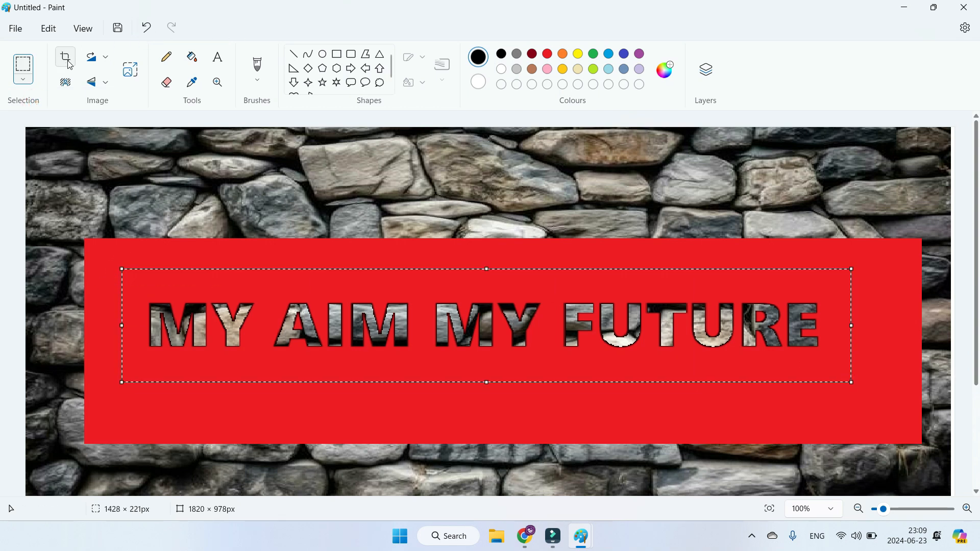
left_click(65, 58)
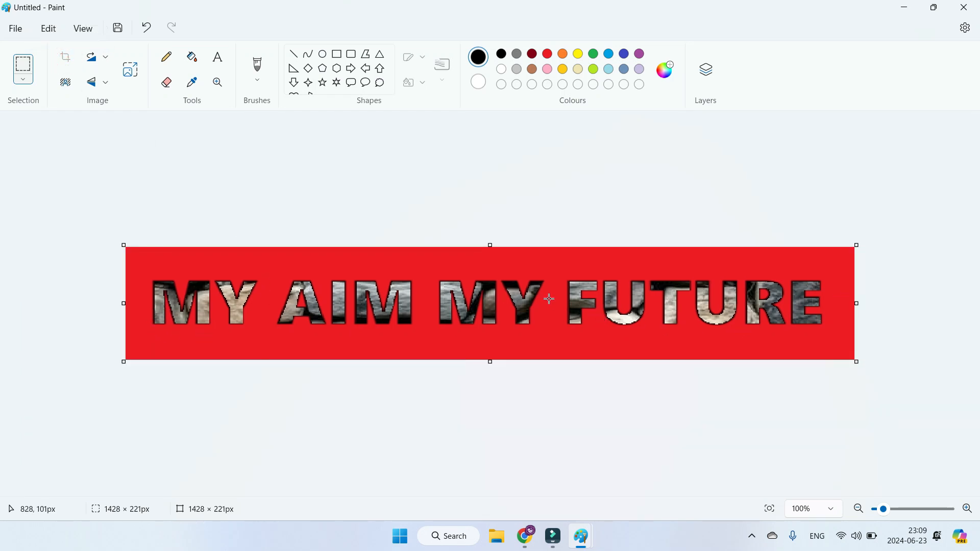
Step: Compare the Transparent selection setting in the two Paint windows and return to the cropped stone wall image
left_click(31, 80)
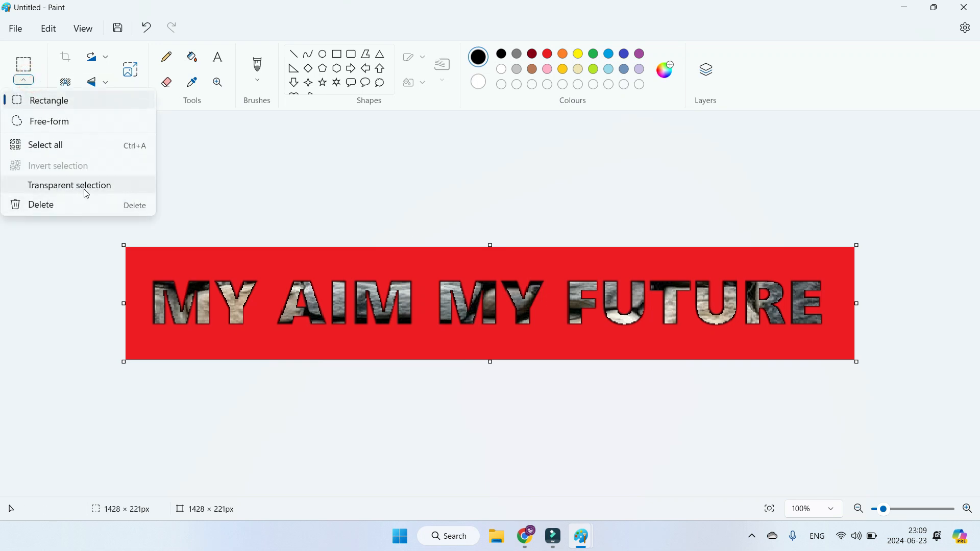
mouse_move(583, 534)
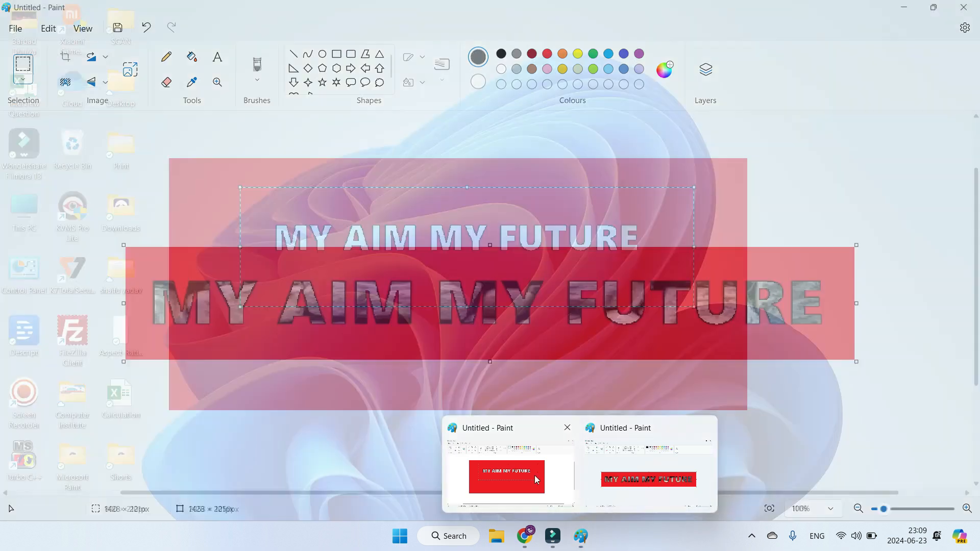
left_click(534, 476)
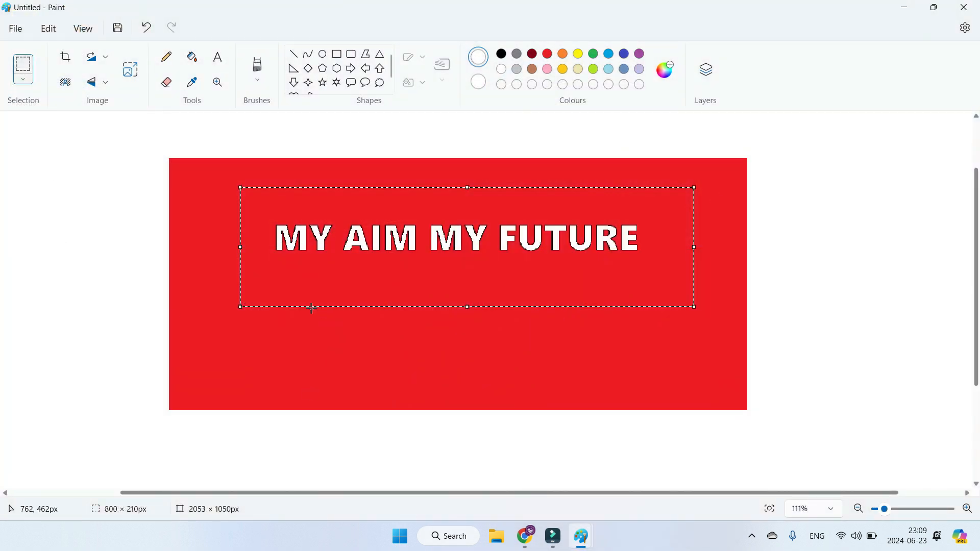
left_click(22, 84)
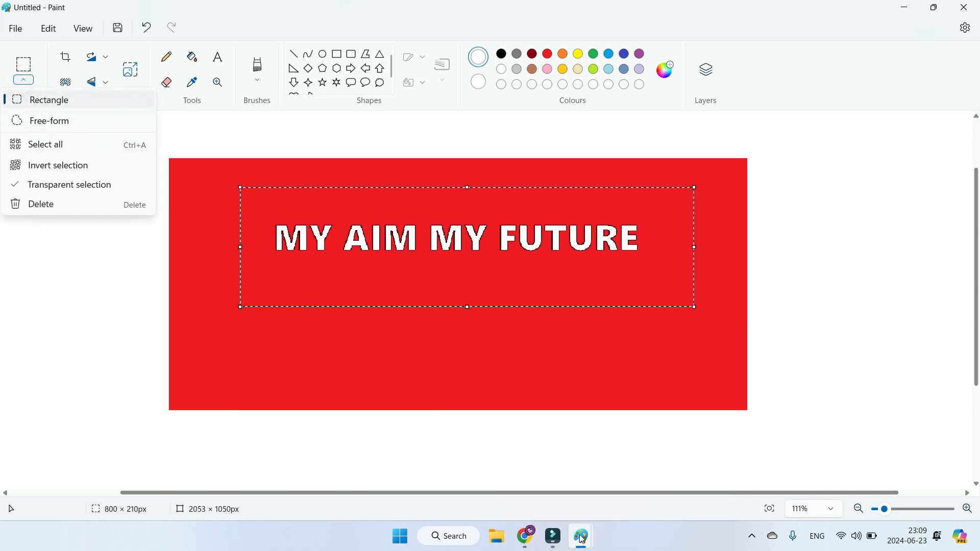
mouse_move(582, 536)
left_click(618, 499)
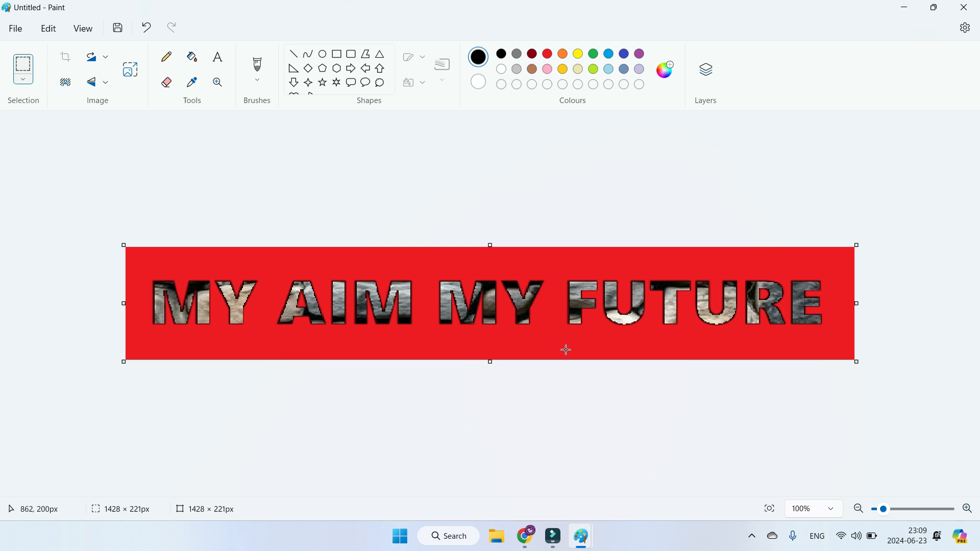
Step: Undo the crop and the pasted text area on the stone wall image
key("ctrl+z")
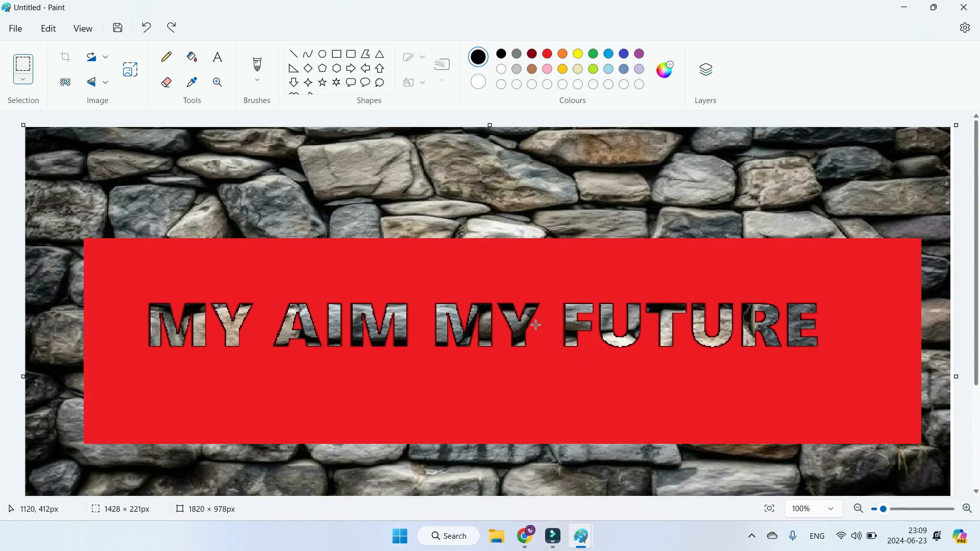
key("ctrl+z")
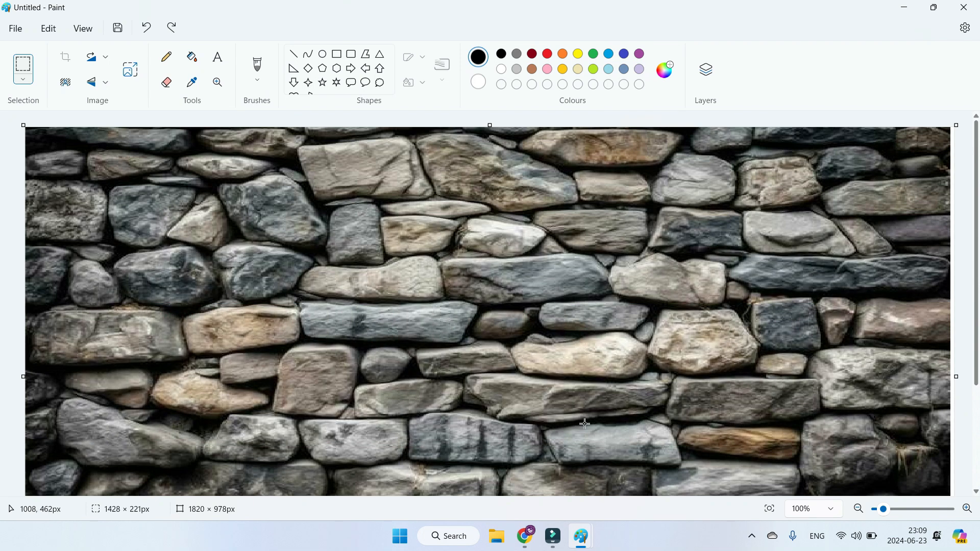
Step: In the Paint window with the red rectangle, turn off Transparent selection and copy the selected text area
mouse_move(581, 536)
left_click(553, 491)
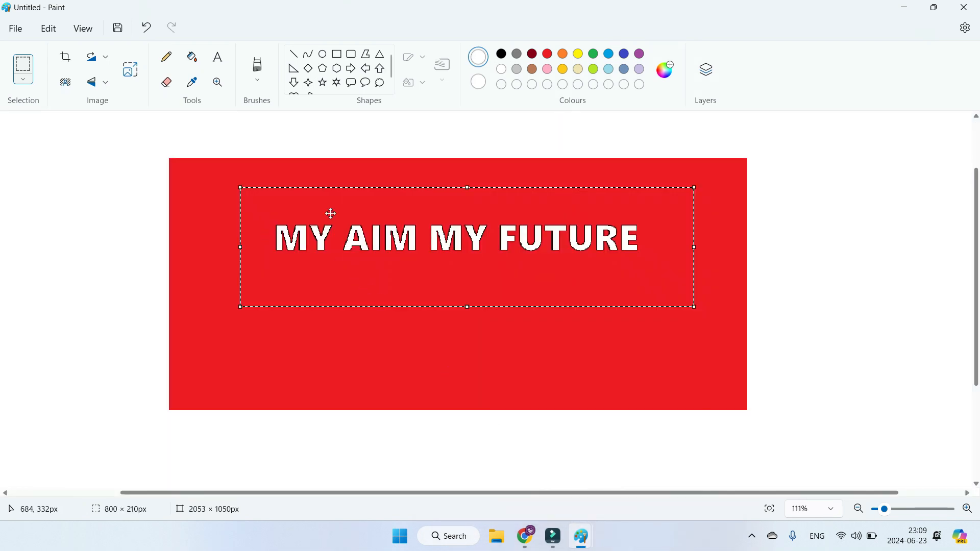
left_click(21, 81)
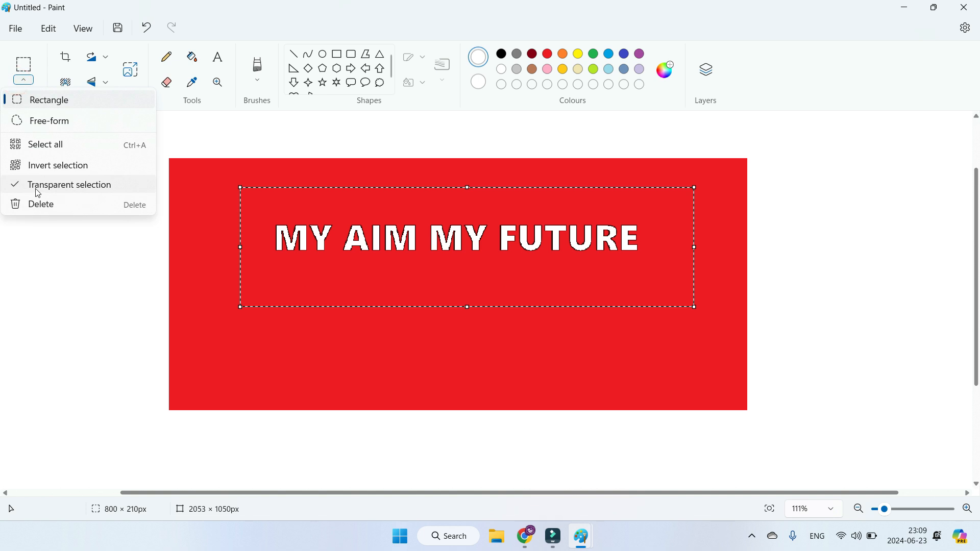
left_click(37, 187)
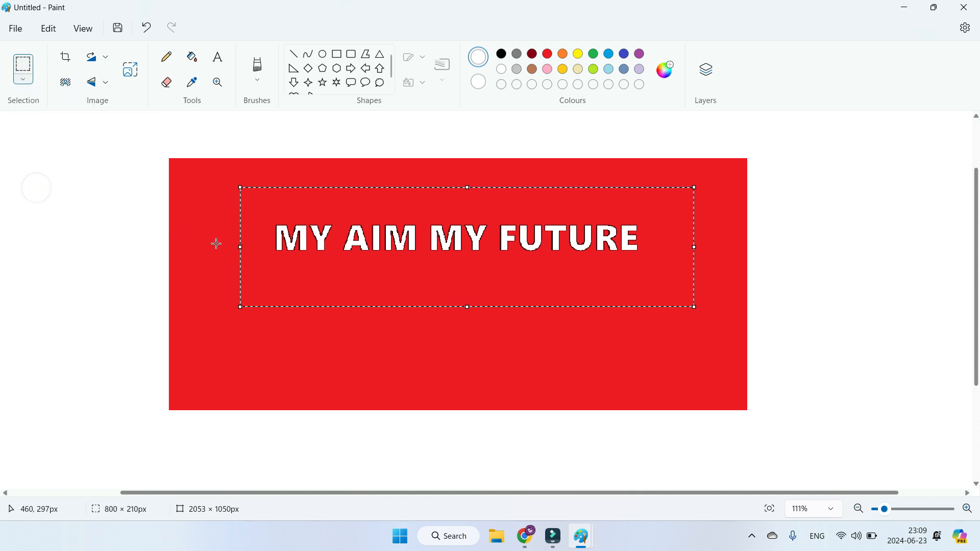
left_click(50, 29)
left_click(72, 70)
Step: Paste the opaque text area onto the stone wall image in the other Paint window, moved inward and enlarged to about 1596 × 483 px
mouse_move(584, 533)
left_click(638, 480)
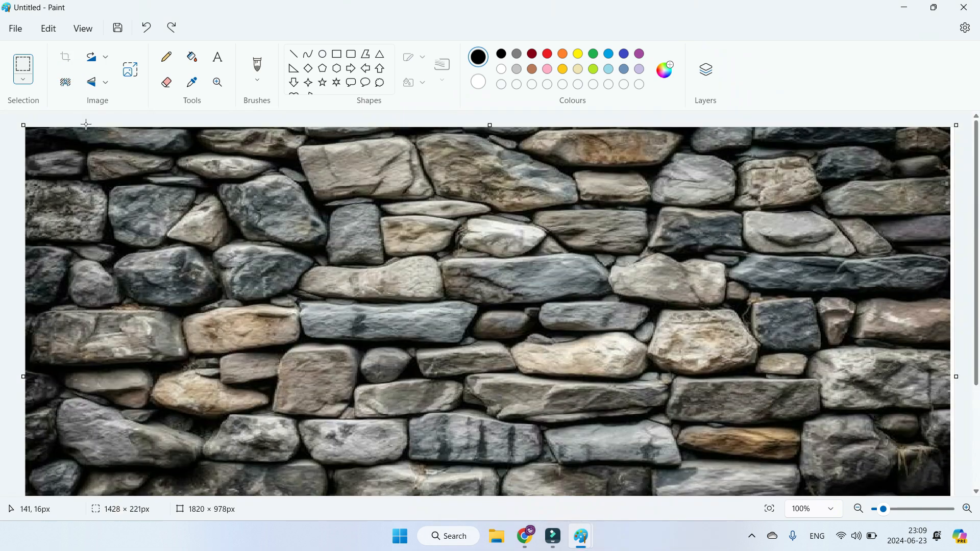
left_click(50, 29)
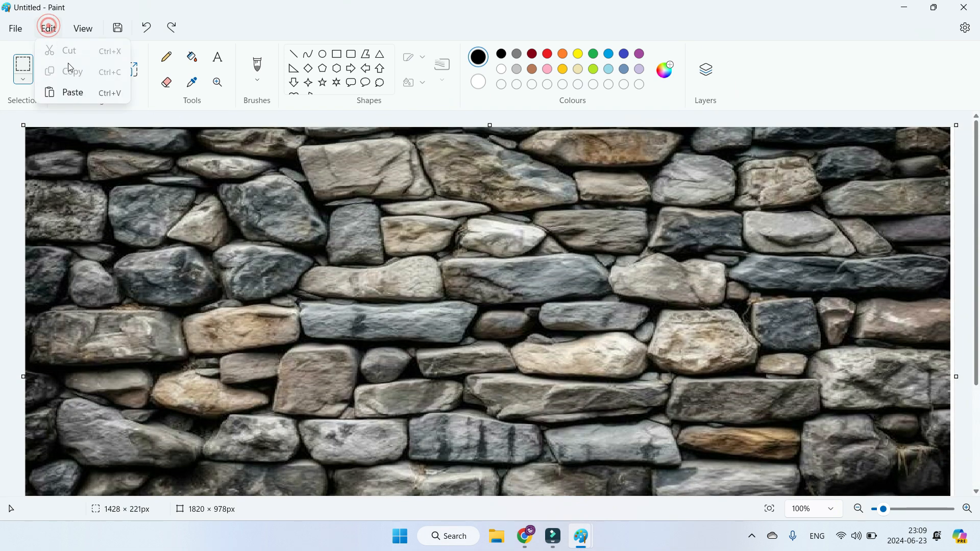
left_click(72, 89)
left_click_drag(117, 214, 480, 344)
left_click_drag(363, 351, 123, 417)
left_click_drag(774, 419, 937, 490)
left_click_drag(798, 431, 791, 381)
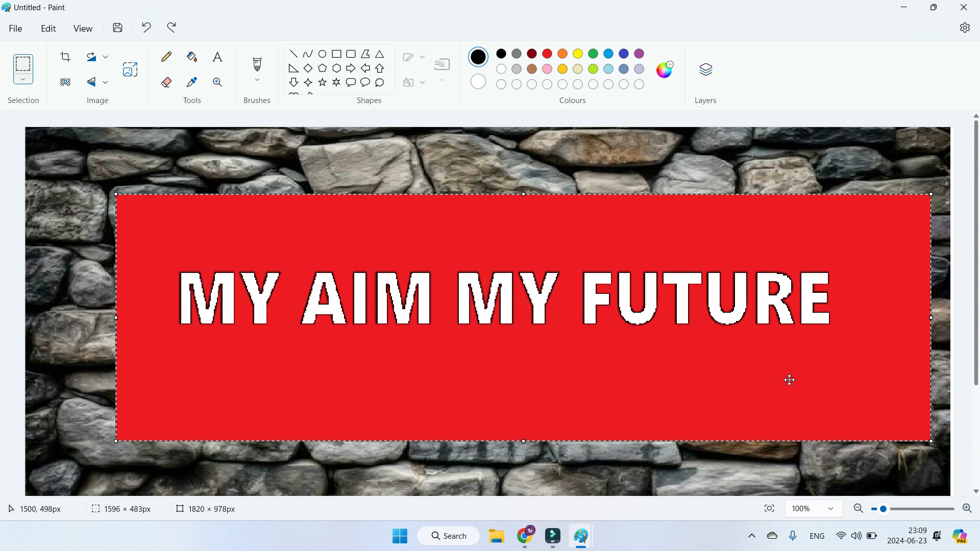
Step: Close the stone wall Paint window without saving its changes
left_click(964, 7)
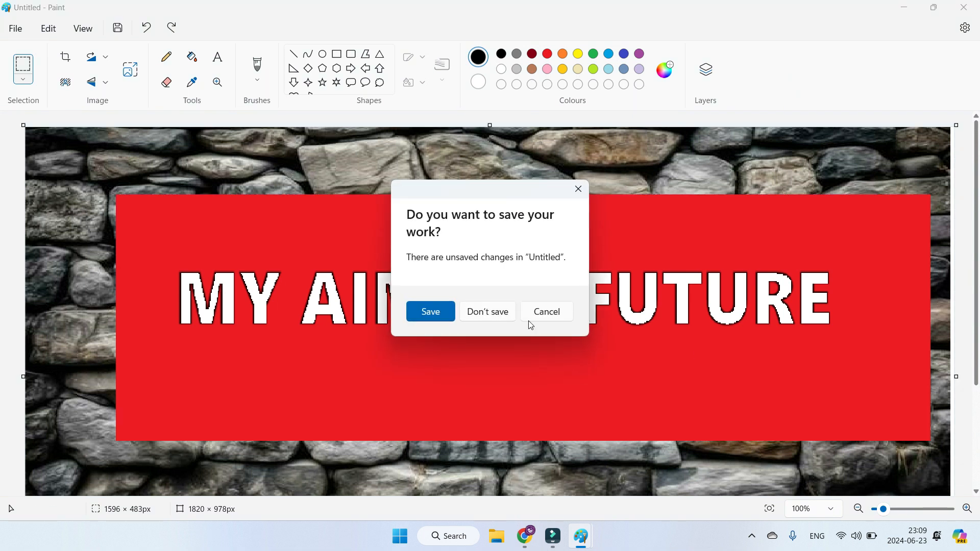
left_click(487, 311)
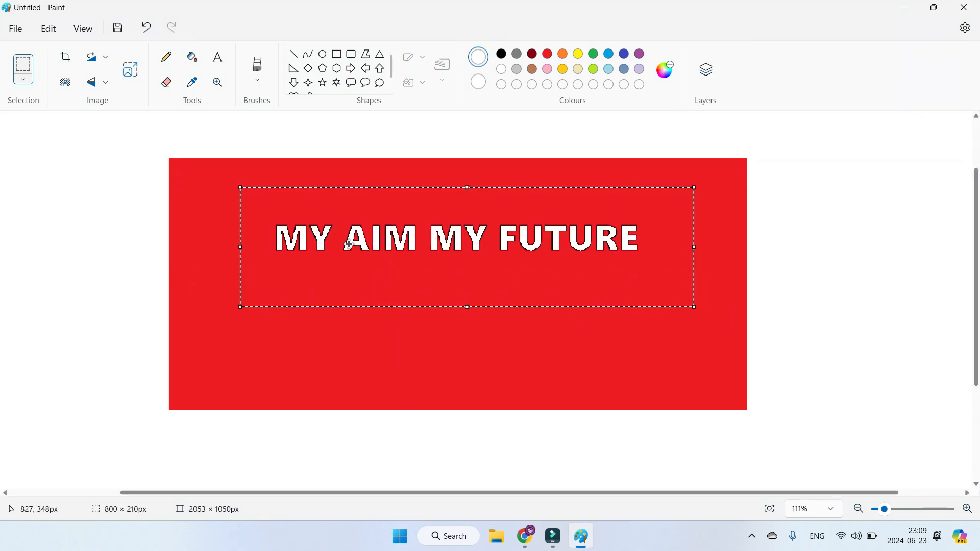
Step: Delete the selected text area from the red rectangle and undo the deletion
scroll(431, 272, "up", 4)
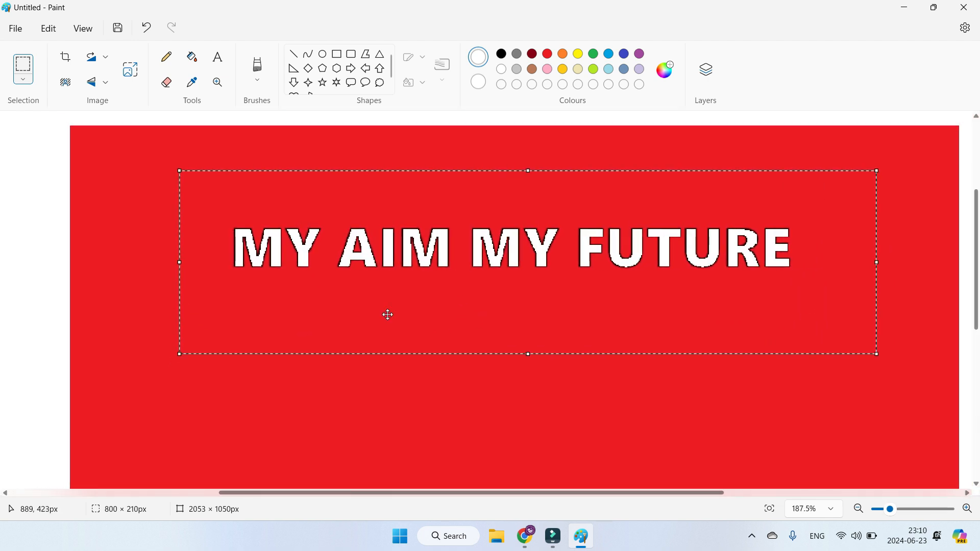
left_click(24, 81)
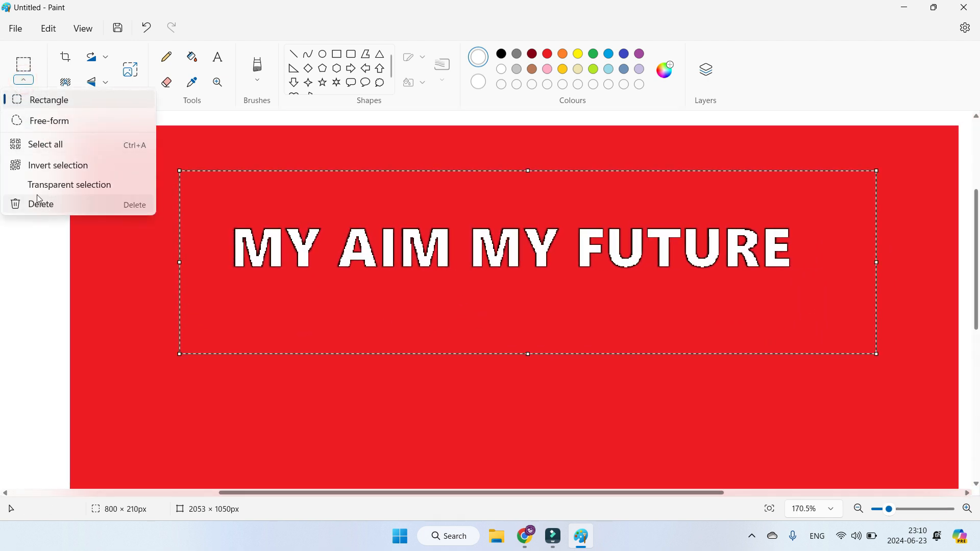
left_click(81, 207)
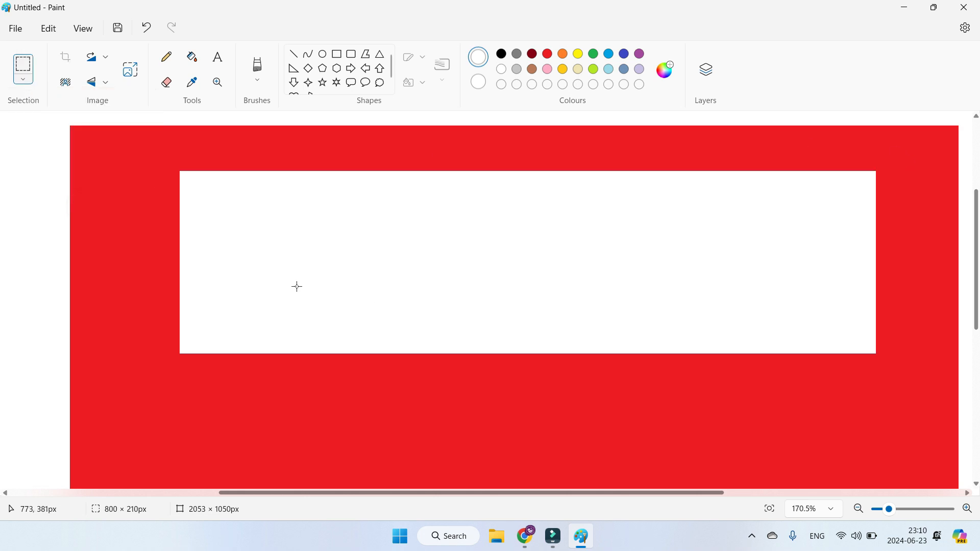
key("ctrl+z")
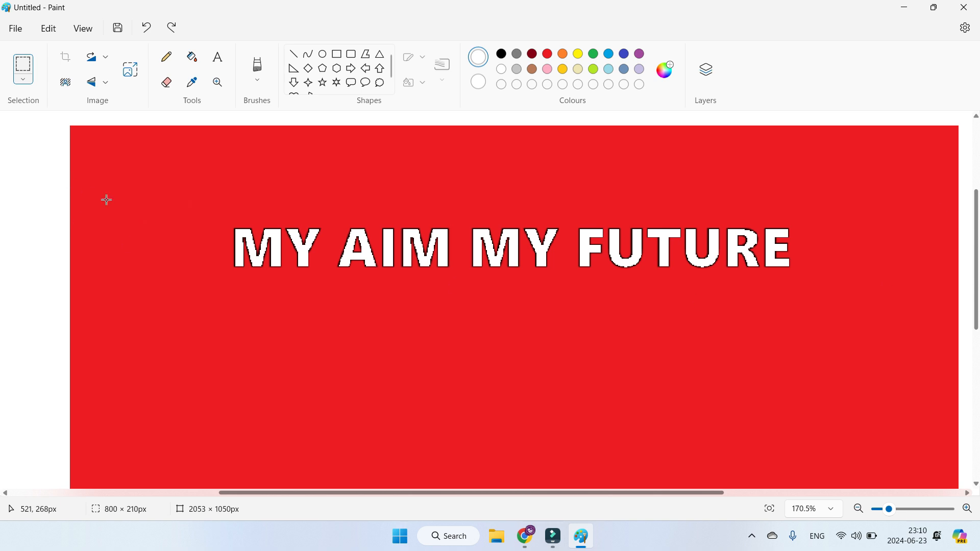
Step: Crop the image to a rectangular selection of about 276 × 86 px around the words "MY AIM" and undo the crop
left_click(25, 83)
left_click(31, 99)
left_click_drag(219, 213, 459, 287)
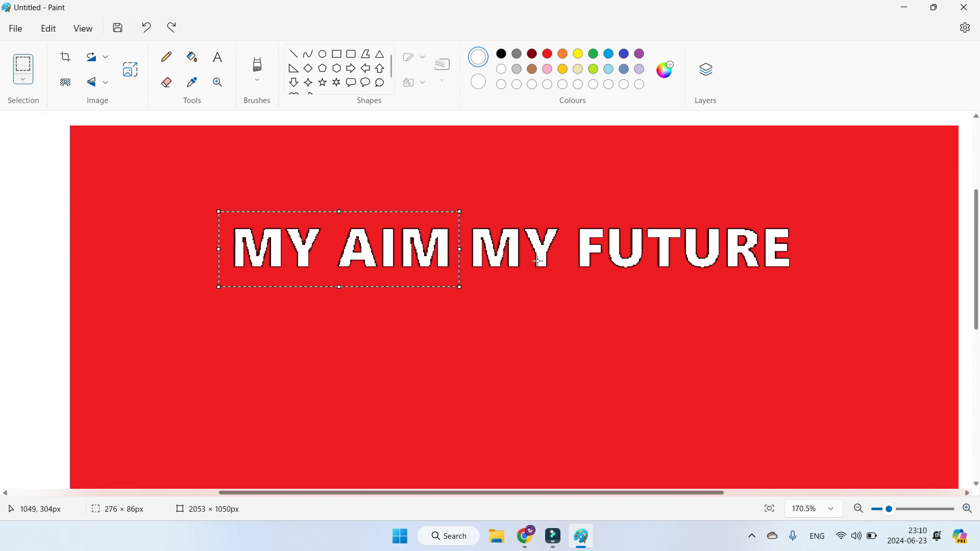
left_click(65, 58)
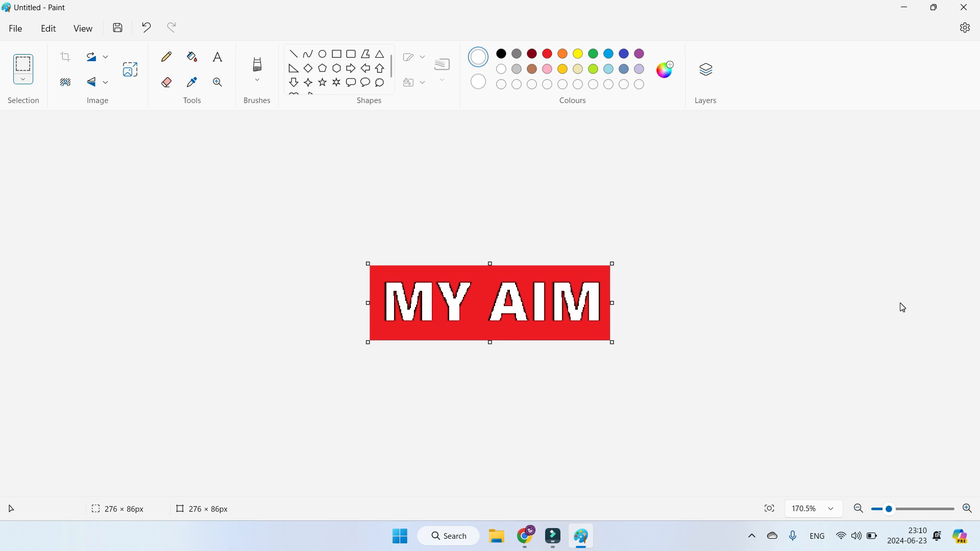
key("ctrl+z")
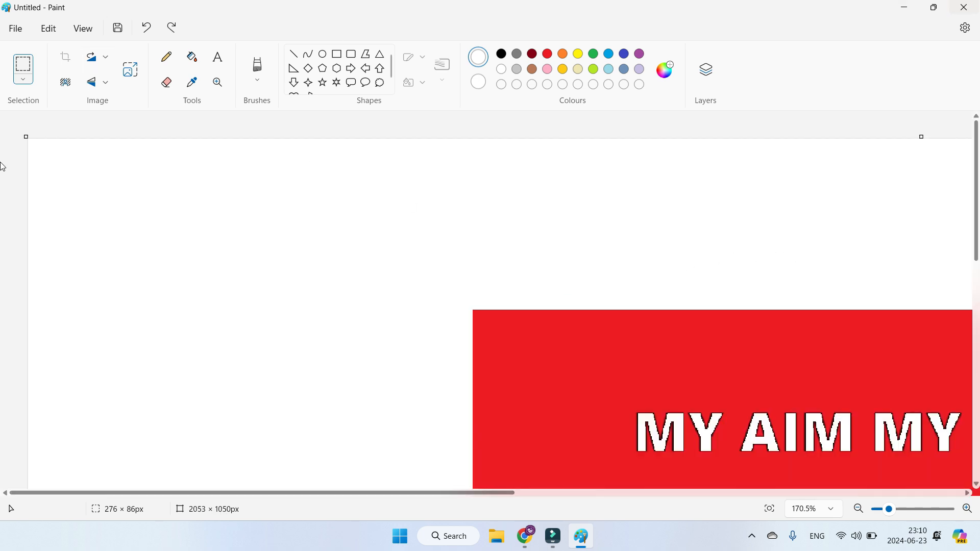
Step: Start a new blank image without saving the changes to the red rectangle image
left_click(6, 32)
left_click(34, 52)
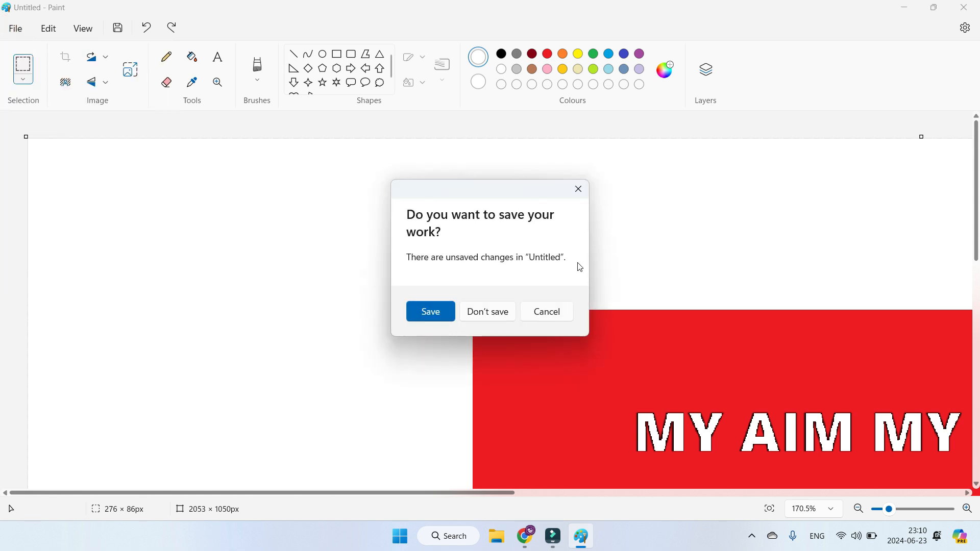
left_click(487, 315)
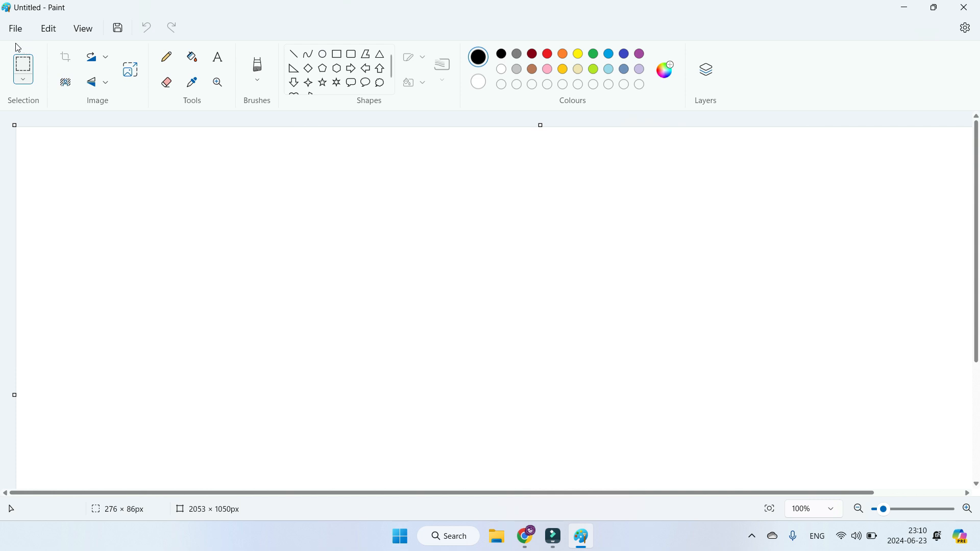
Step: Import the portrait photo from a file onto the canvas and move it inward, clear of the canvas edges
left_click(16, 29)
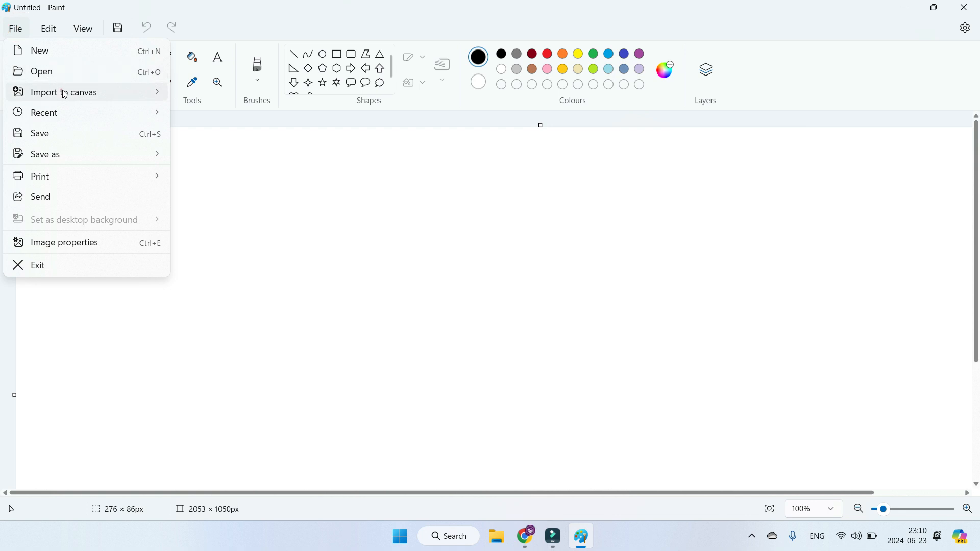
left_click(67, 93)
left_click(204, 92)
left_click(508, 194)
double_click(508, 194)
left_click_drag(142, 226, 502, 247)
Step: Remove the background from the imported portrait photo
left_click(74, 86)
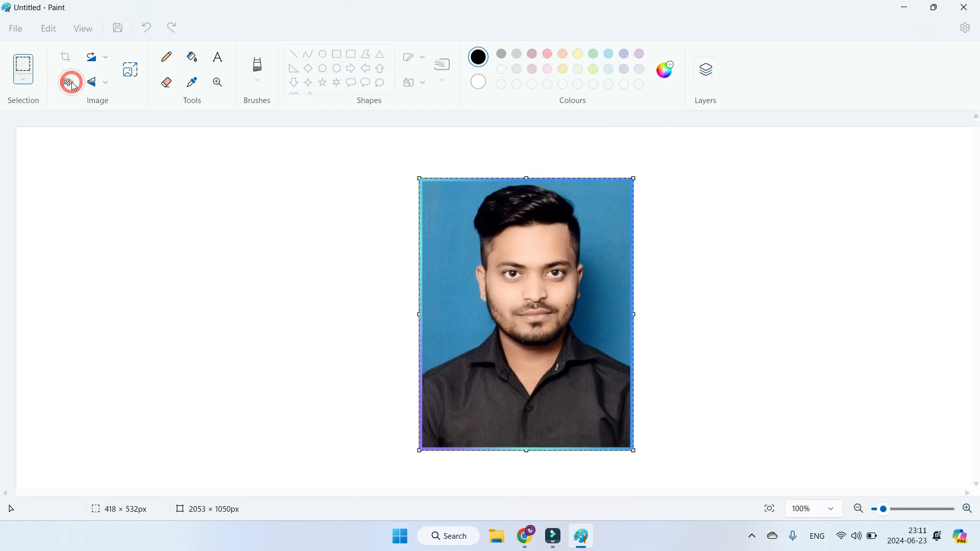
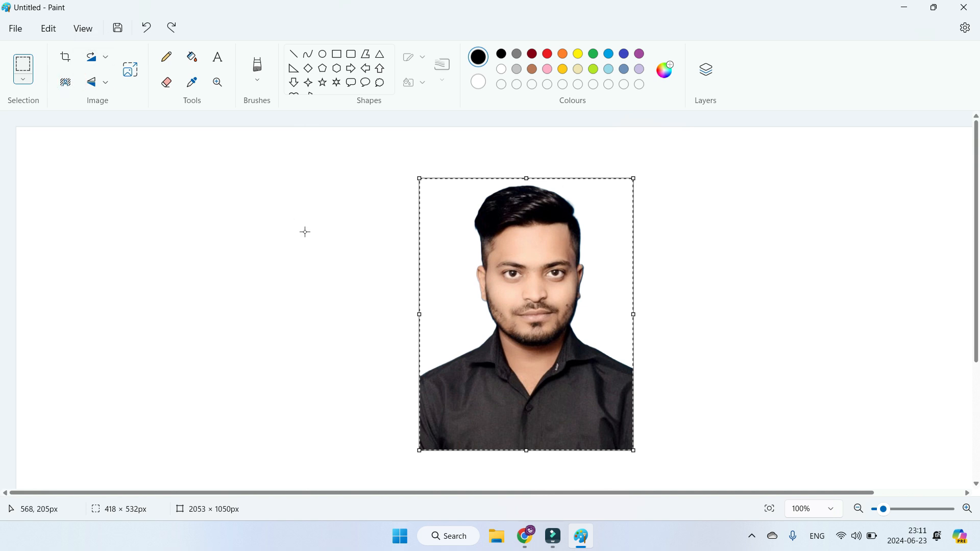
Step: Undo the portrait photo's import and import the picture "Flip" from a file onto the canvas
key("ctrl+z")
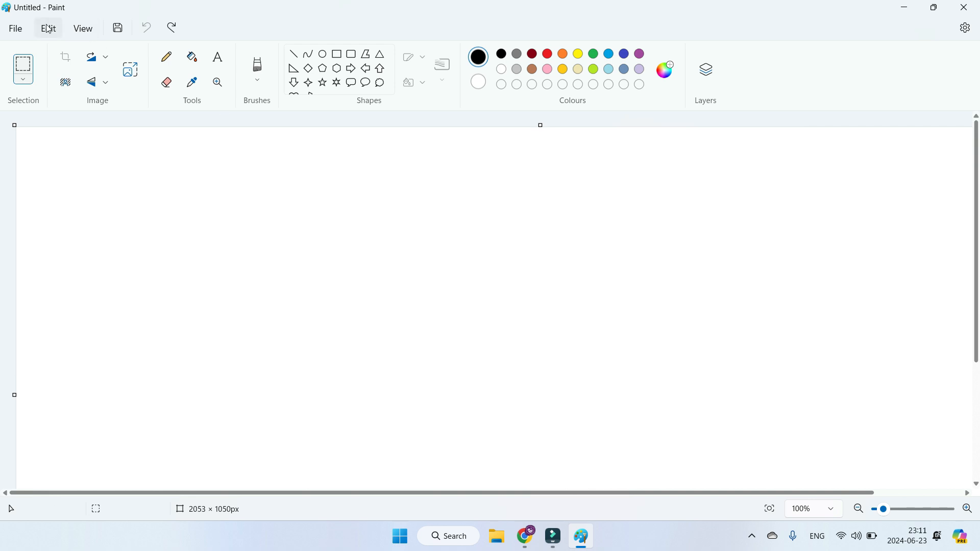
left_click(18, 28)
mouse_move(87, 95)
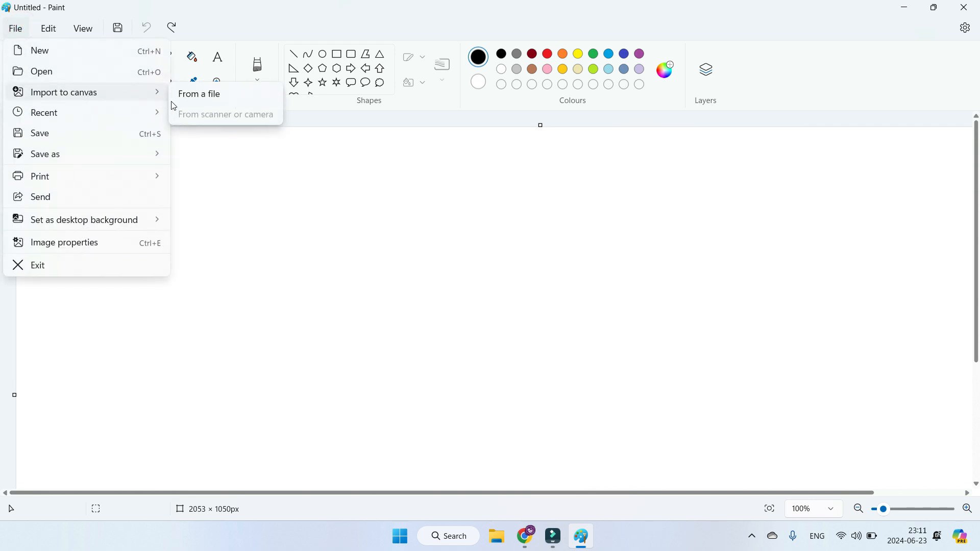
left_click(189, 95)
left_click(370, 208)
double_click(370, 208)
Step: Move the imported Flip photo clear of the canvas edges and resize it to about 503 × 614 px
left_click_drag(173, 269, 420, 296)
left_click_drag(266, 156, 349, 246)
left_click_drag(401, 301, 384, 196)
left_click_drag(496, 427, 584, 453)
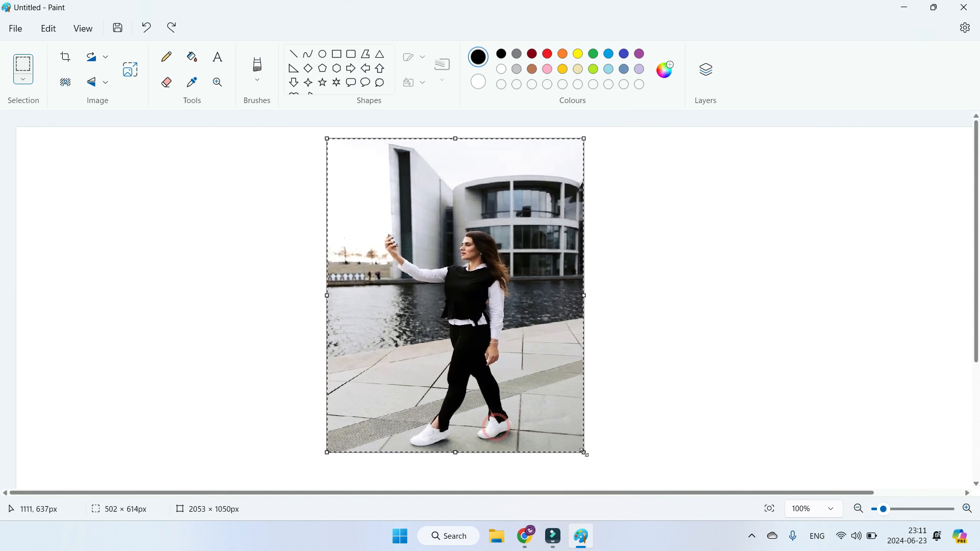
Step: Rotate the Flip photo right 90° and back left 90°, two times over
left_click(104, 59)
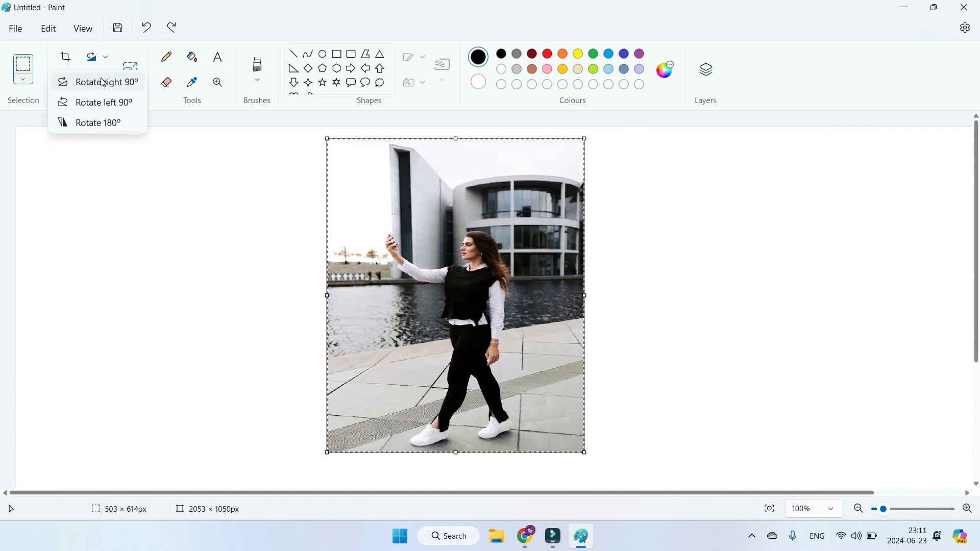
left_click(102, 82)
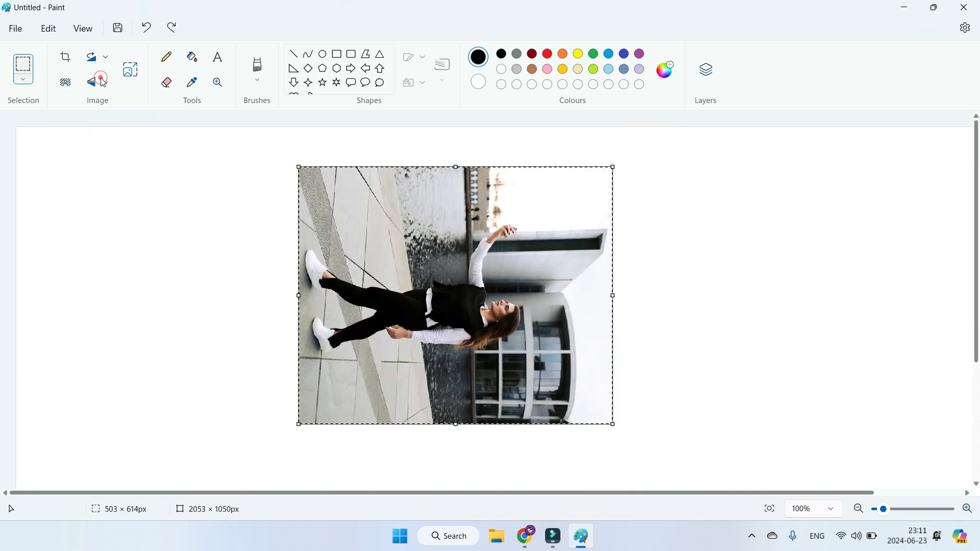
left_click(104, 60)
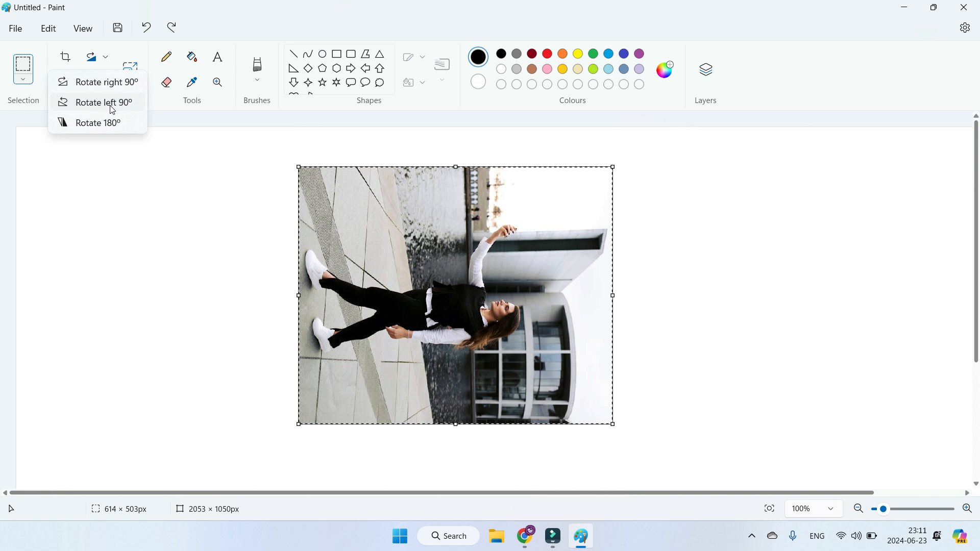
left_click(112, 109)
left_click(102, 60)
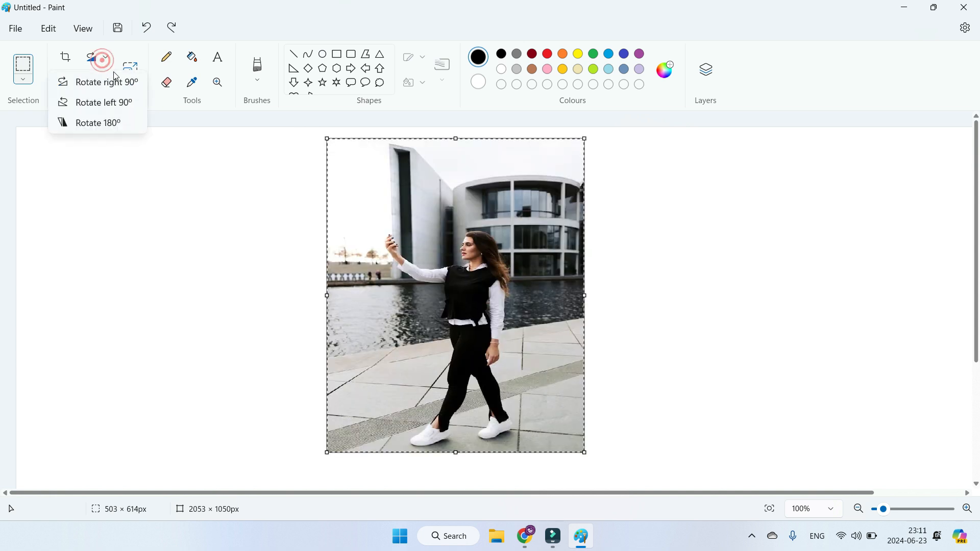
left_click(115, 82)
left_click(107, 60)
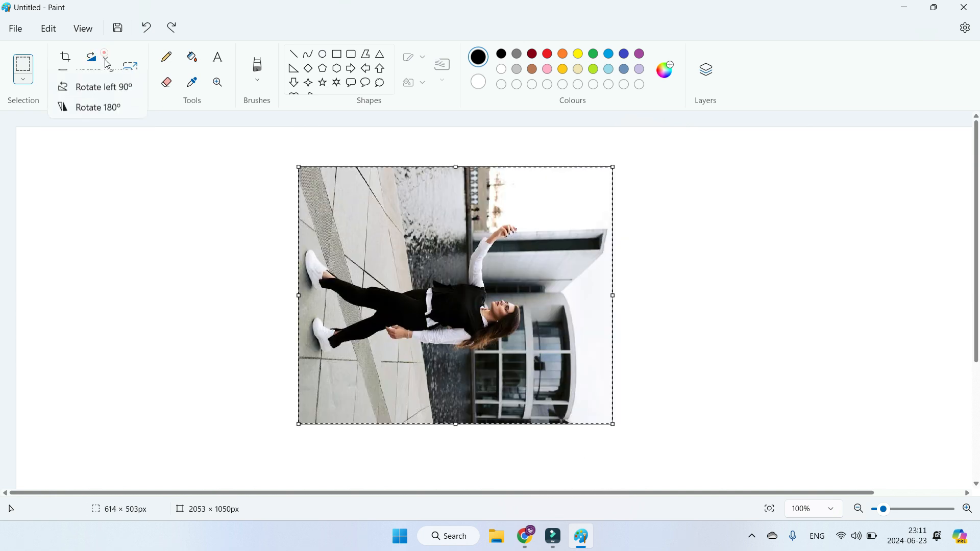
left_click(97, 102)
Step: Rotate the Flip photo 180° and bring it upright again with two right 90° rotations
left_click(104, 59)
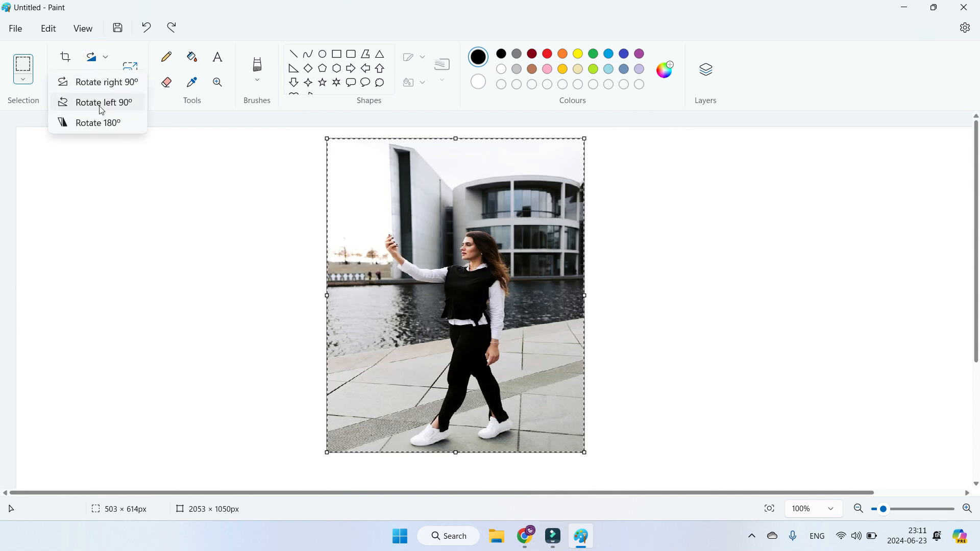
left_click(86, 124)
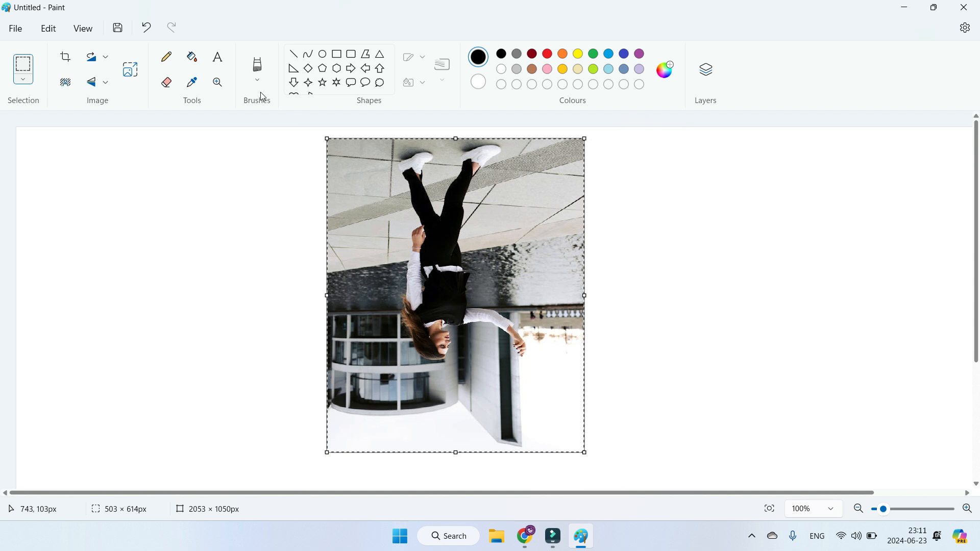
left_click(104, 57)
left_click(111, 82)
left_click(104, 57)
left_click(110, 82)
Step: Flip the photo vertically and horizontally, and repeat both flips to restore its original orientation
left_click(100, 84)
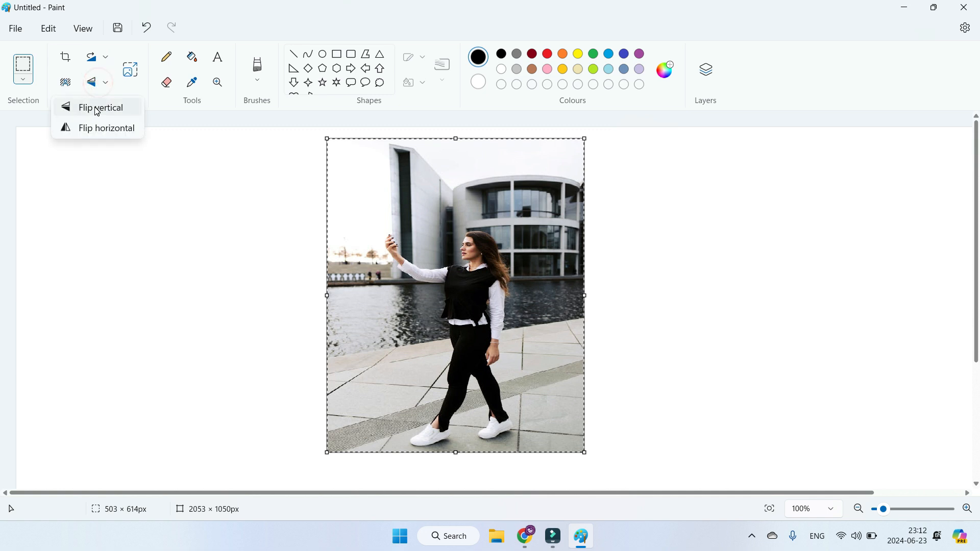
left_click(97, 109)
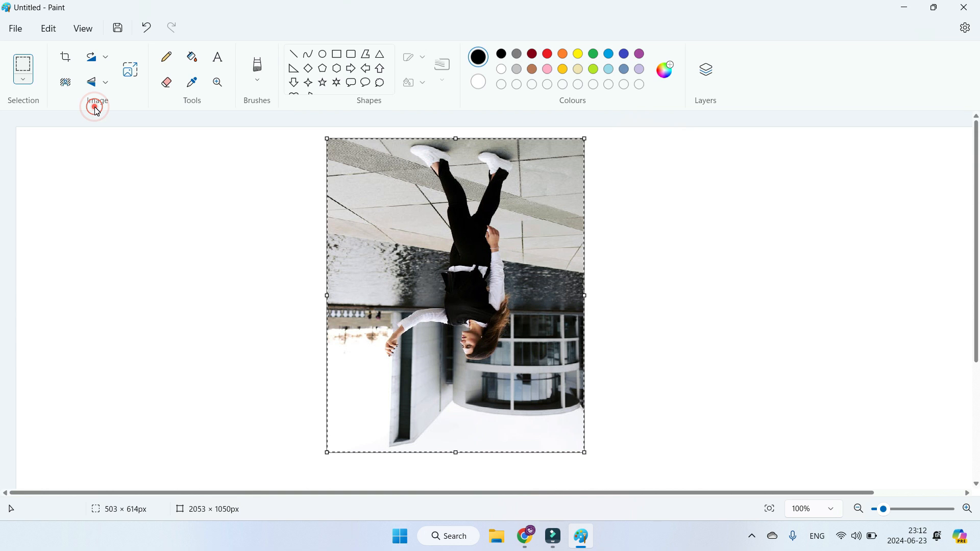
left_click(105, 85)
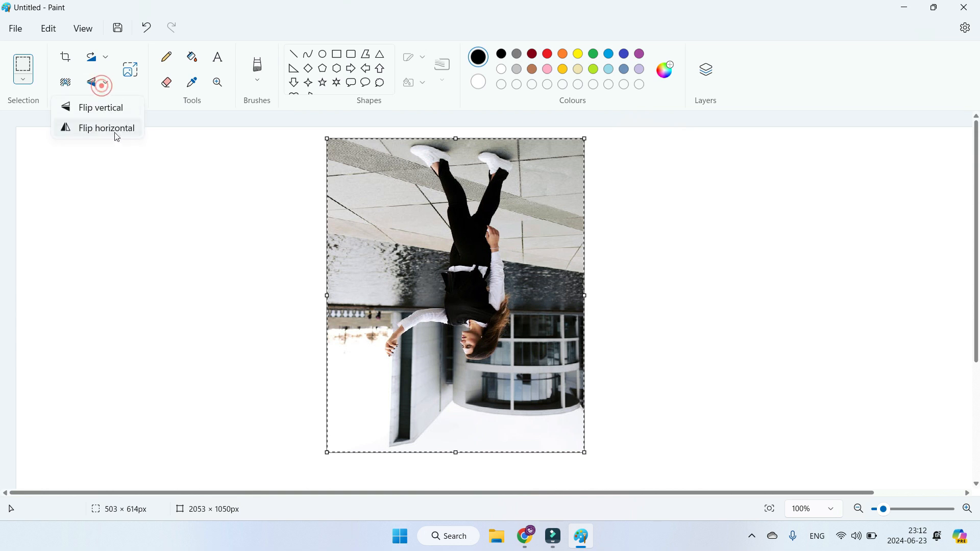
left_click(116, 128)
left_click(105, 83)
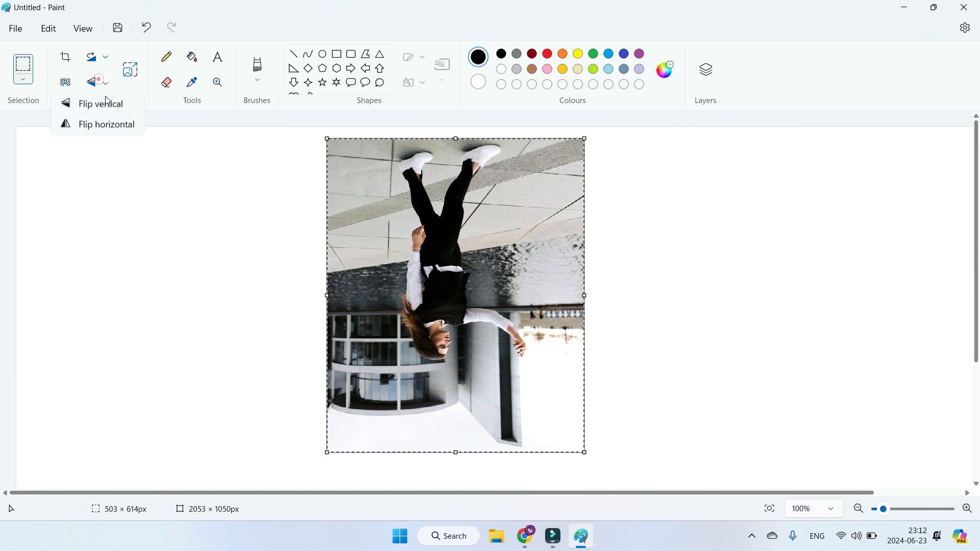
left_click(105, 105)
left_click(106, 82)
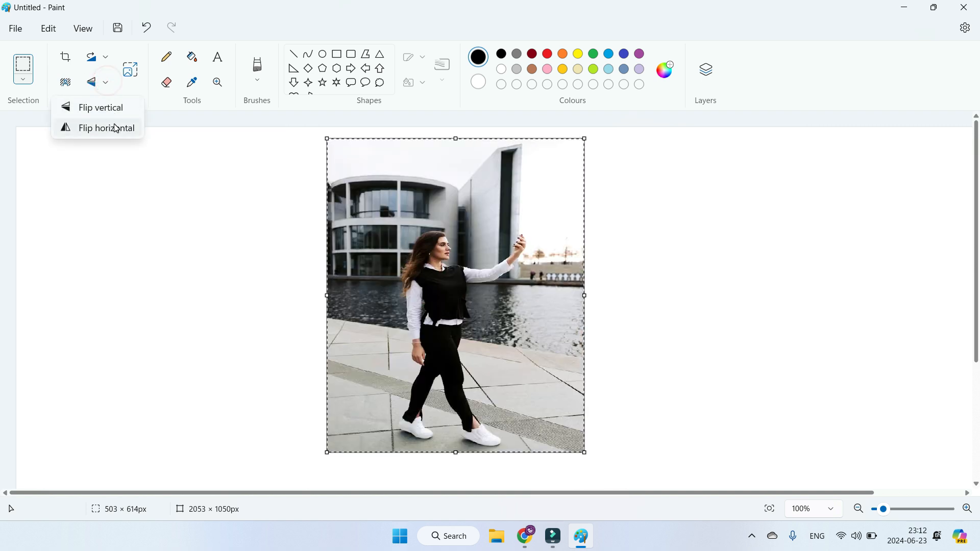
left_click(116, 128)
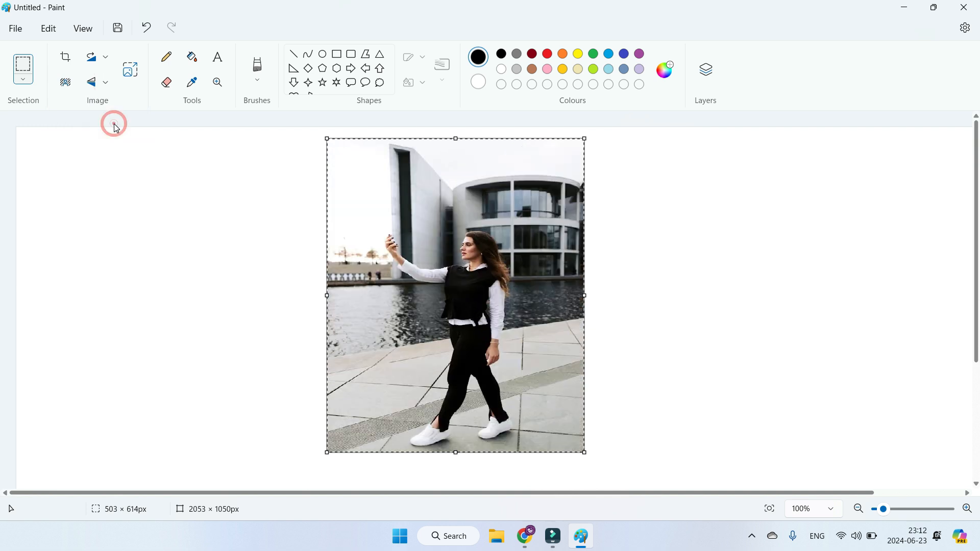
Step: Run another two rounds of a vertical flip followed by a horizontal flip on the photo
left_click(104, 82)
left_click(114, 108)
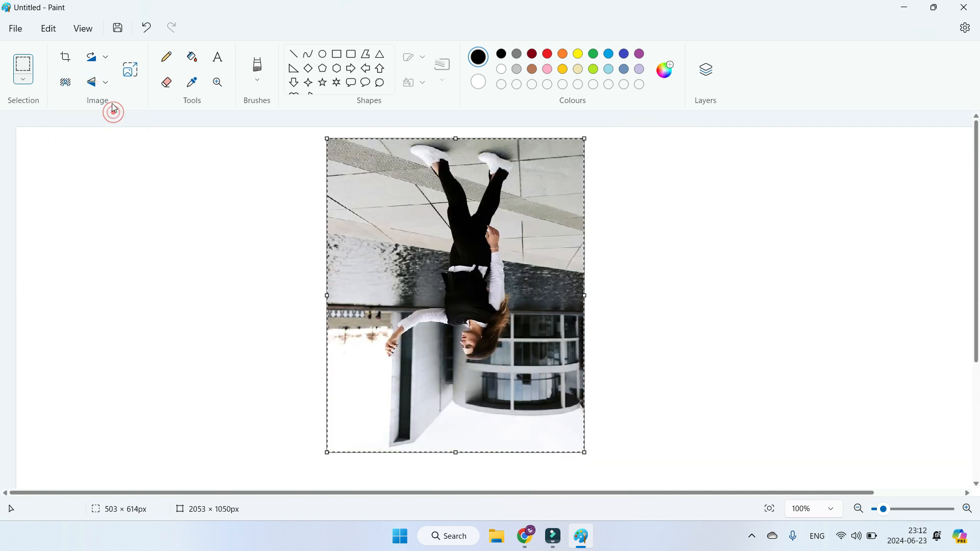
left_click(104, 83)
left_click(119, 129)
left_click(101, 85)
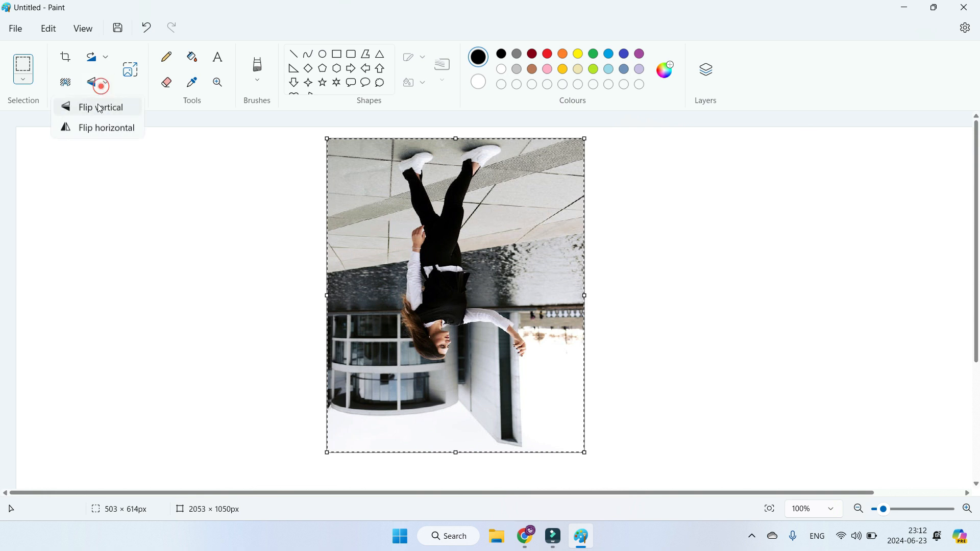
left_click(100, 108)
left_click(97, 82)
left_click(93, 125)
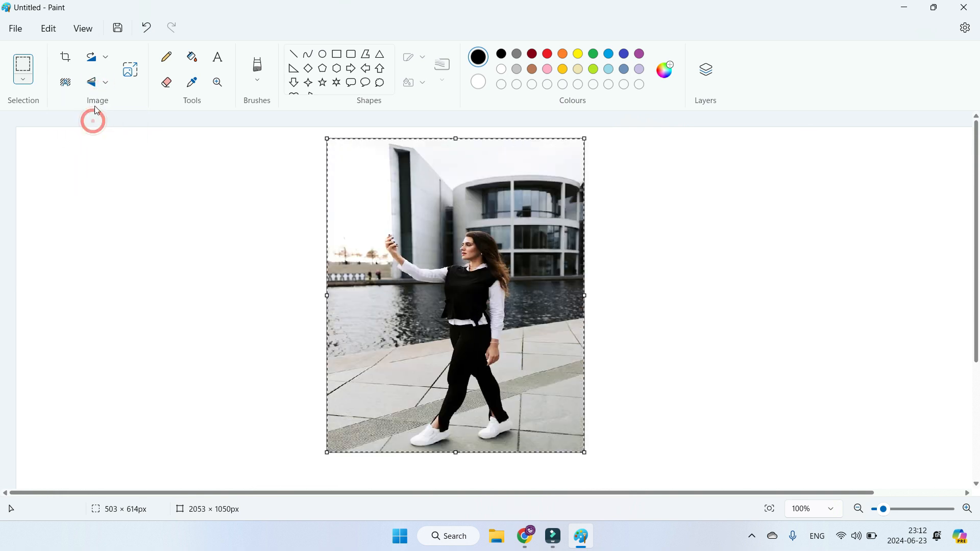
Step: Flip the photo horizontally and vertically, two times over, and undo back to an empty canvas
left_click(97, 83)
left_click(101, 126)
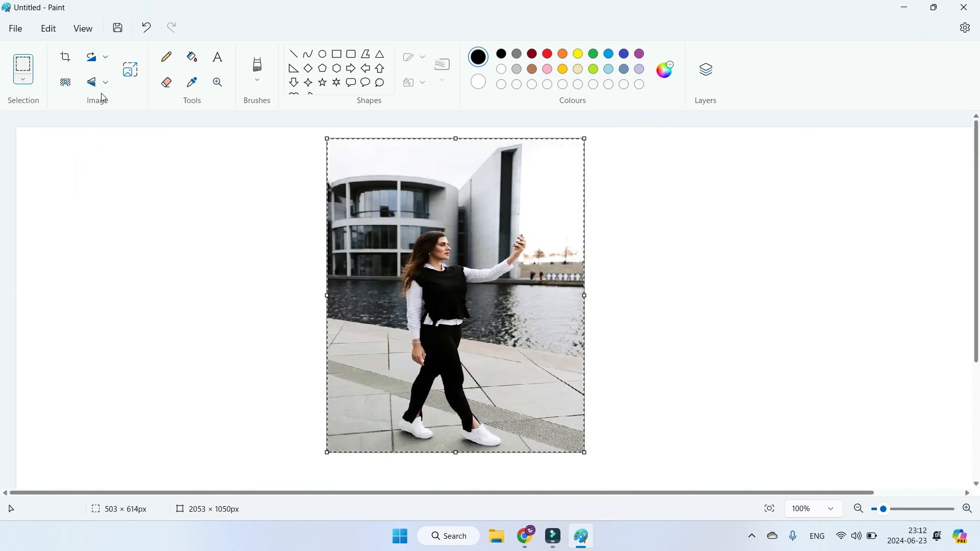
left_click(101, 85)
left_click(97, 105)
left_click(99, 85)
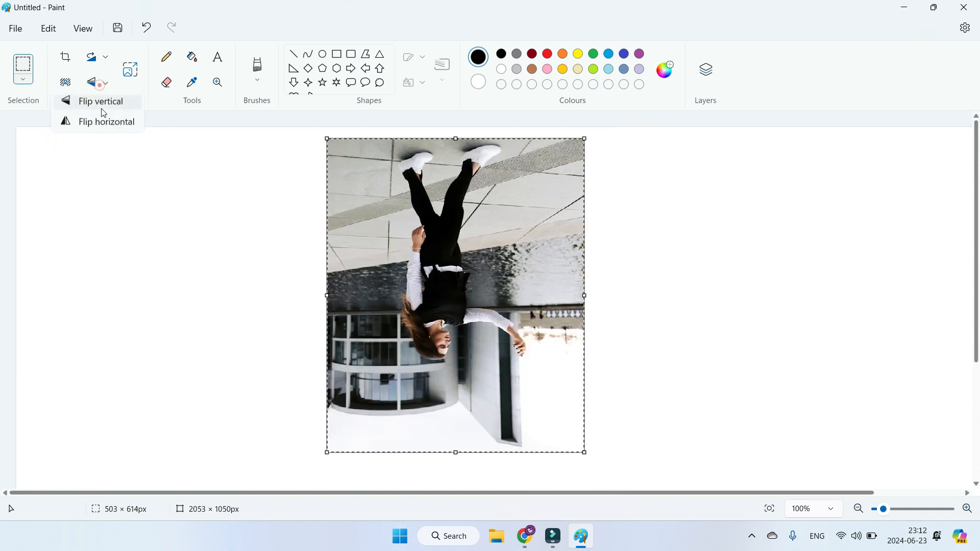
left_click(104, 124)
left_click(99, 83)
left_click(104, 107)
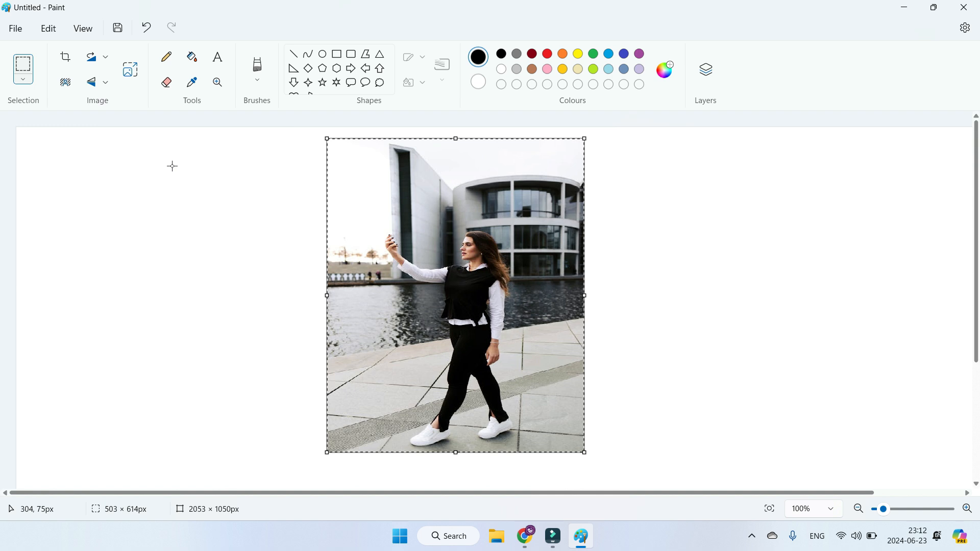
key("ctrl+z")
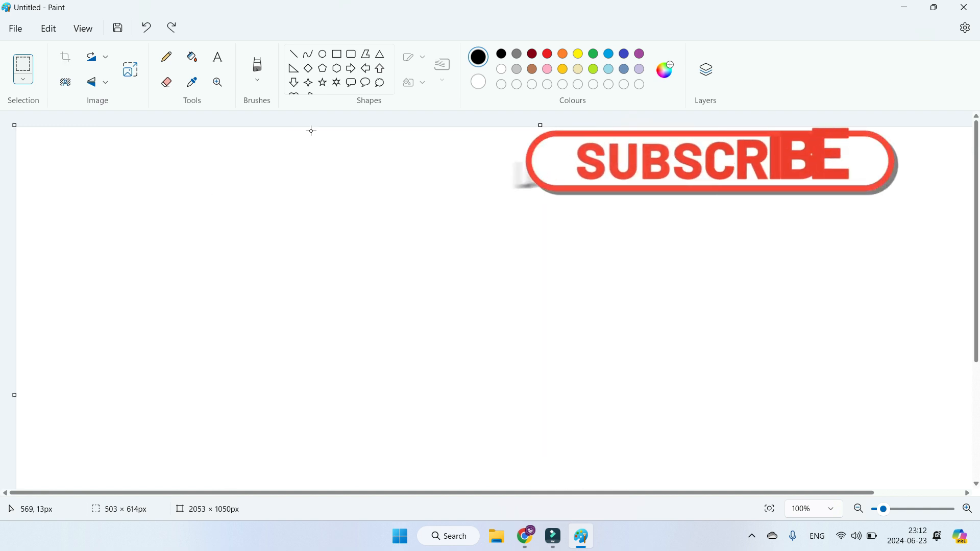
Step: Draw a right triangle about 367 × 355 px on the empty canvas
scroll(339, 85, "down", 1)
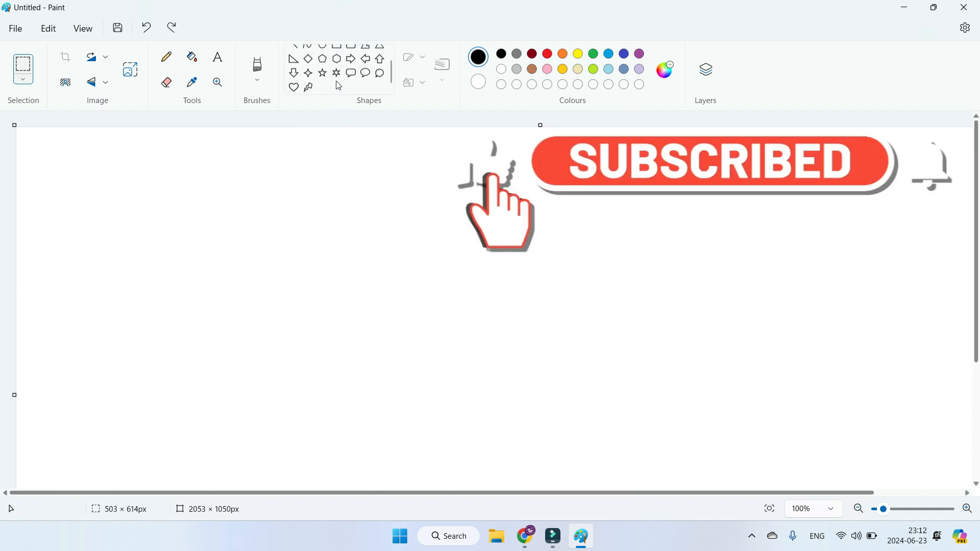
left_click(294, 64)
left_click_drag(191, 174, 379, 356)
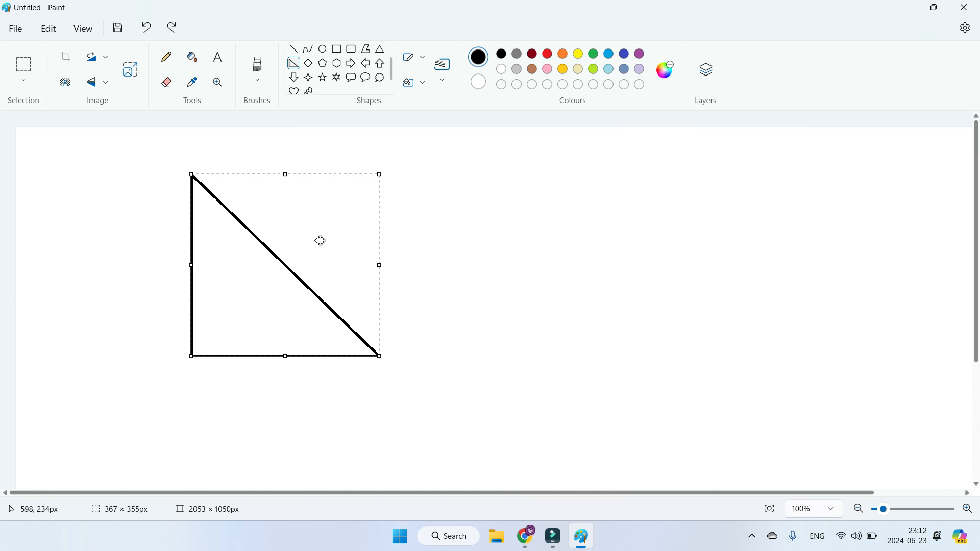
Step: Flip the right triangle vertically twice and horizontally once, leaving its right angle at the lower right
left_click(97, 86)
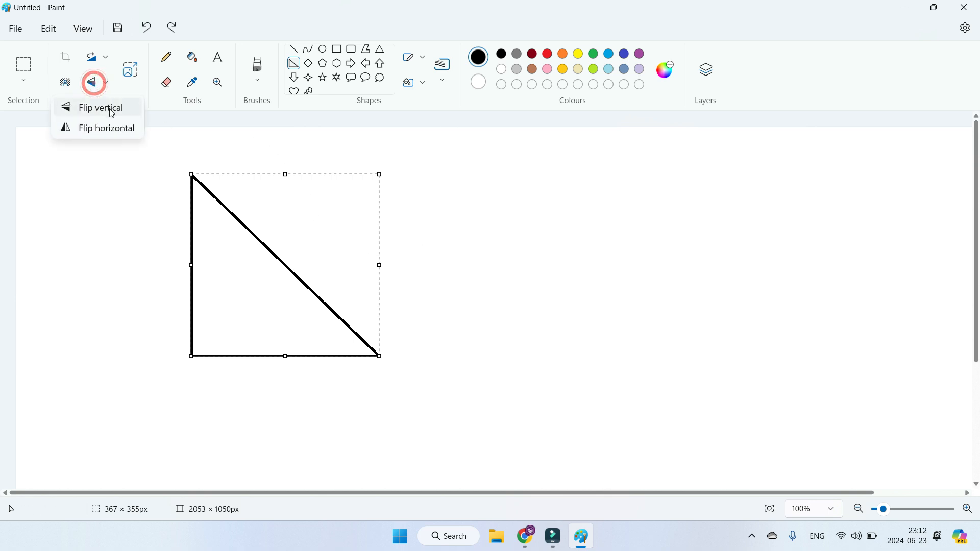
left_click(107, 103)
left_click(105, 84)
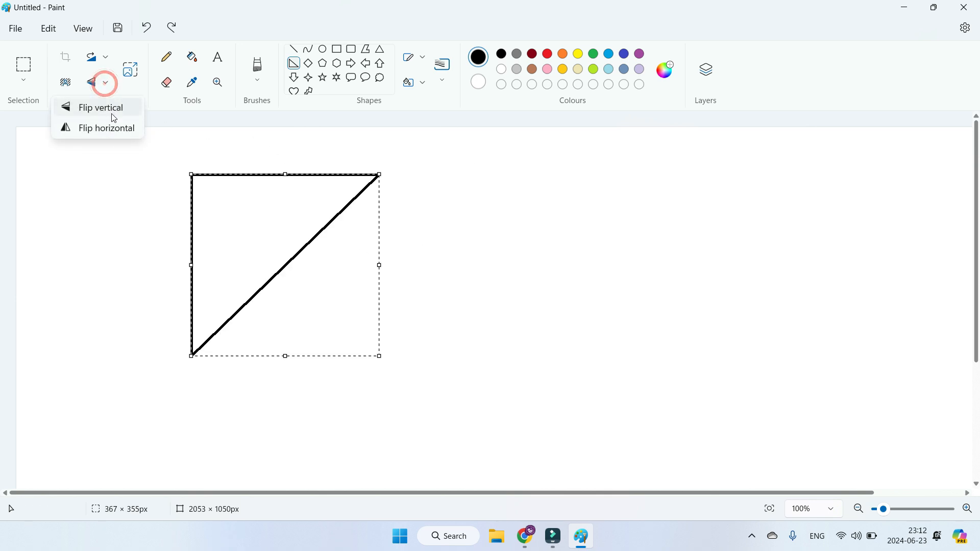
left_click(112, 109)
left_click(102, 82)
left_click(109, 134)
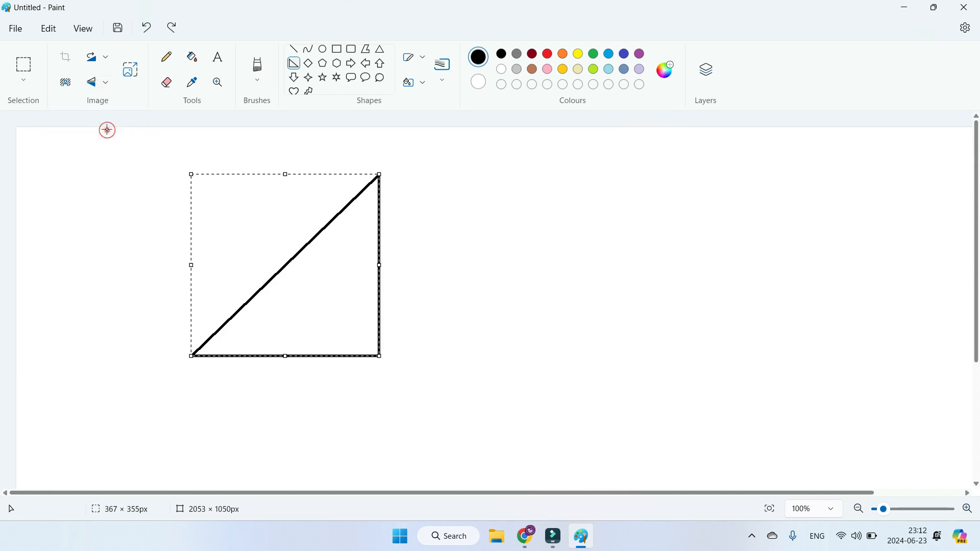
Step: Flip the triangle vertically two more times and deselect it
left_click(96, 85)
left_click(105, 106)
left_click(104, 84)
left_click(108, 108)
left_click(423, 296)
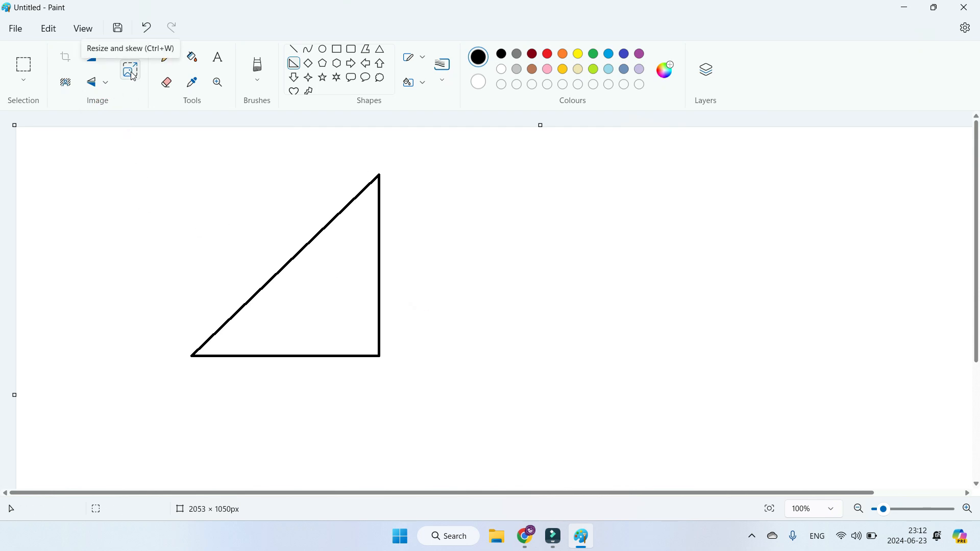
Step: Import the picture "Photo" from a file onto the canvas and move it to the right of the triangle
left_click(17, 28)
left_click(66, 93)
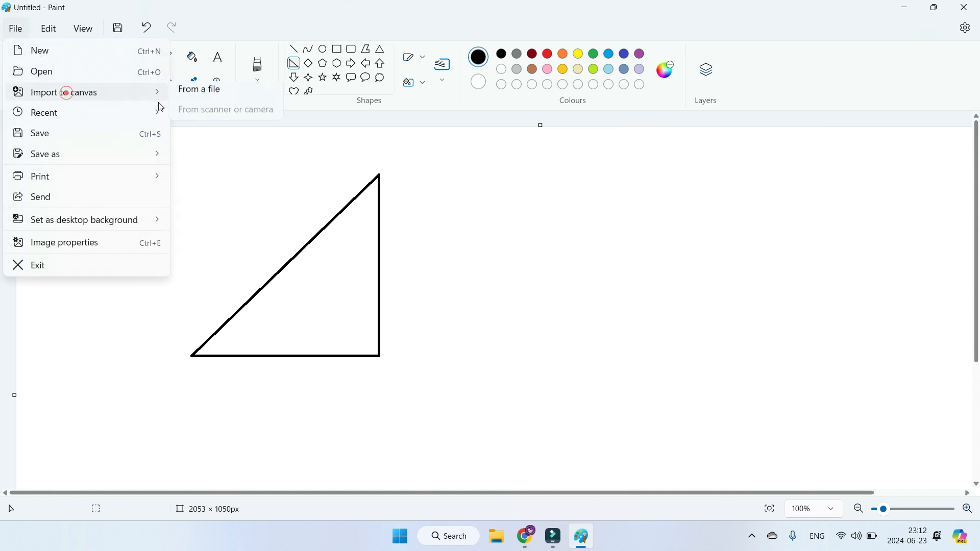
left_click(212, 97)
left_click(514, 215)
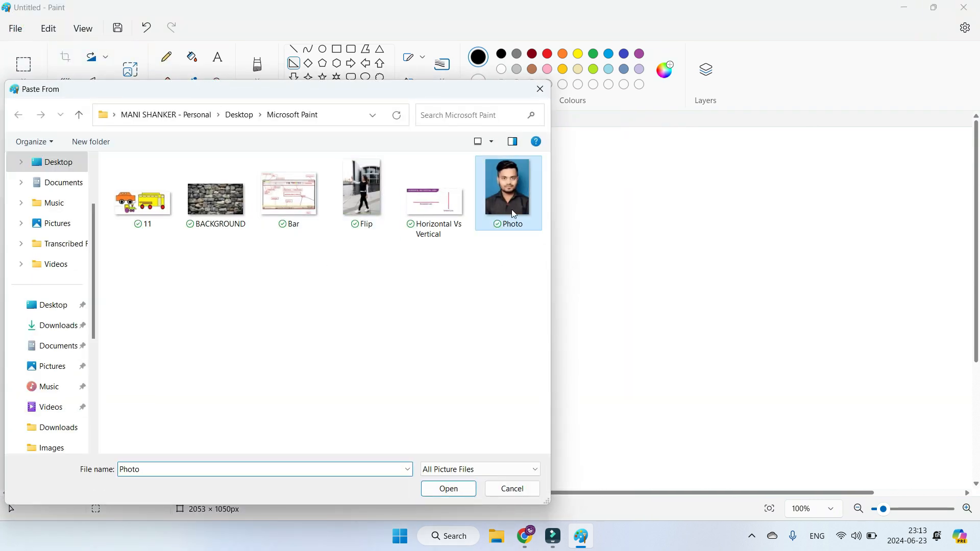
left_click(448, 488)
left_click_drag(159, 247, 596, 277)
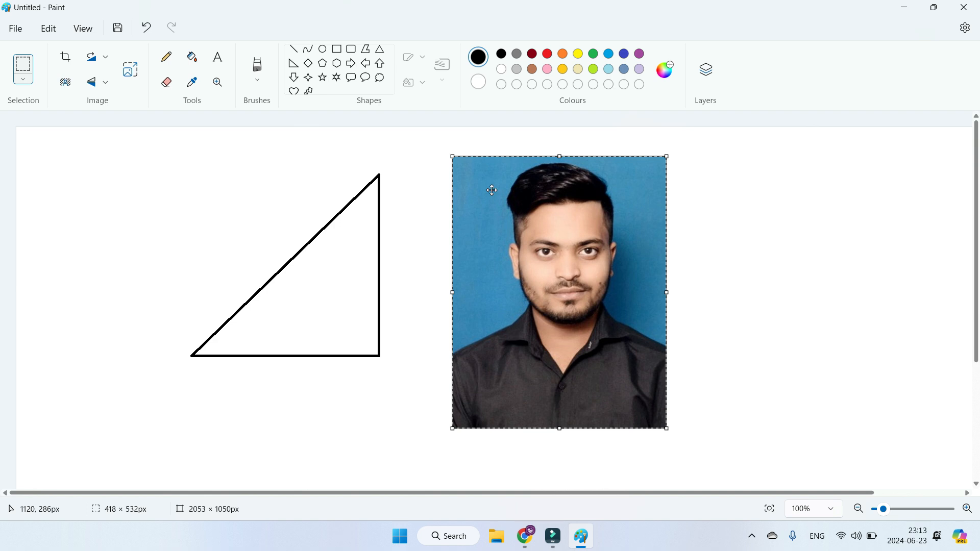
Step: Begin resizing the portrait by percentage, entering 50 with the aspect ratio maintained and switching the aspect-ratio lock off and on
left_click(132, 73)
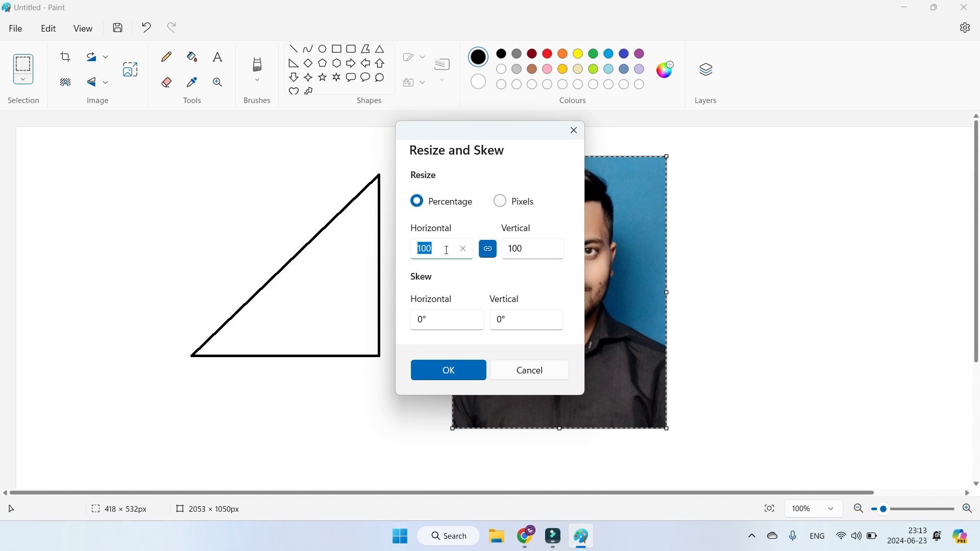
left_click_drag(445, 250, 408, 254)
type("50")
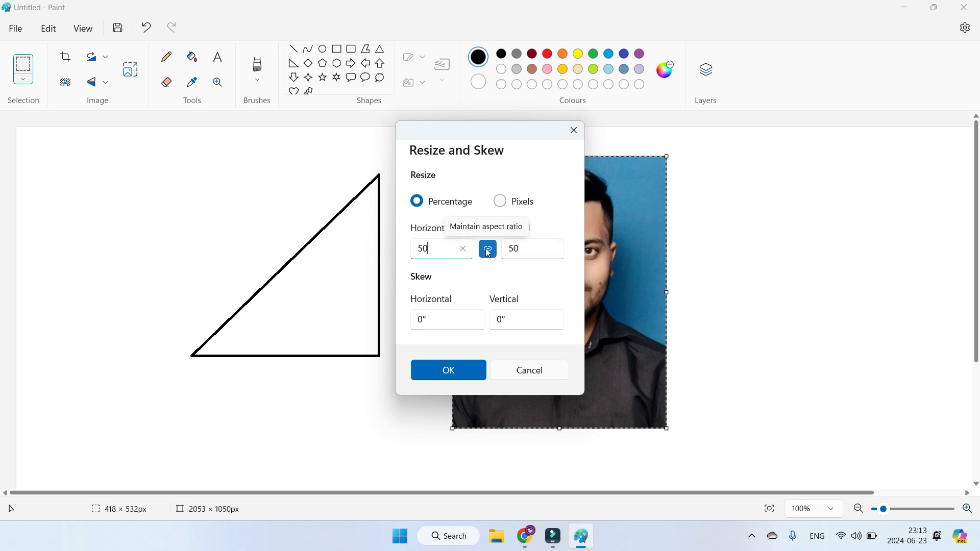
left_click(488, 251)
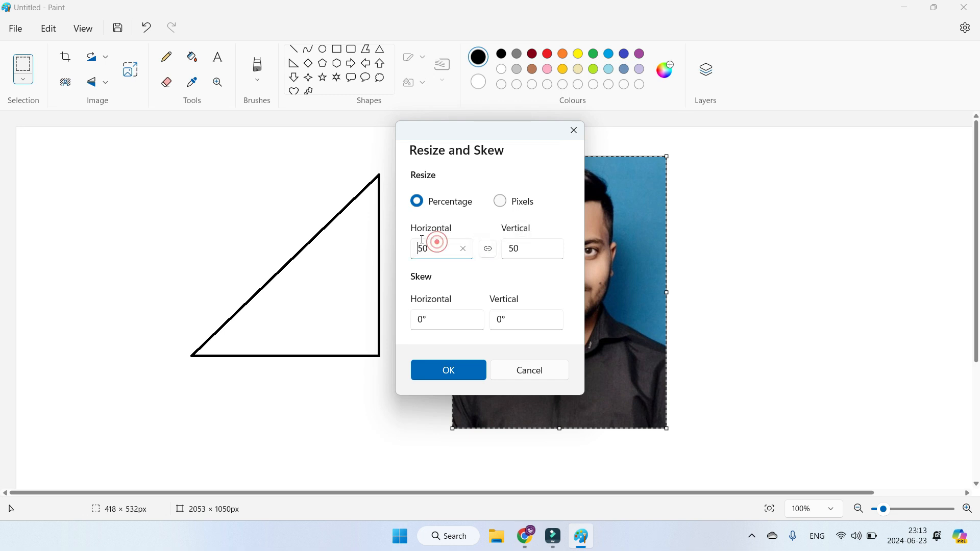
double_click(436, 246)
double_click(528, 251)
left_click(487, 250)
double_click(453, 246)
type("8")
Step: Resize the portrait in pixels to 220 wide and 300 high with the aspect ratio unlocked
left_click(501, 201)
double_click(465, 244)
type("22")
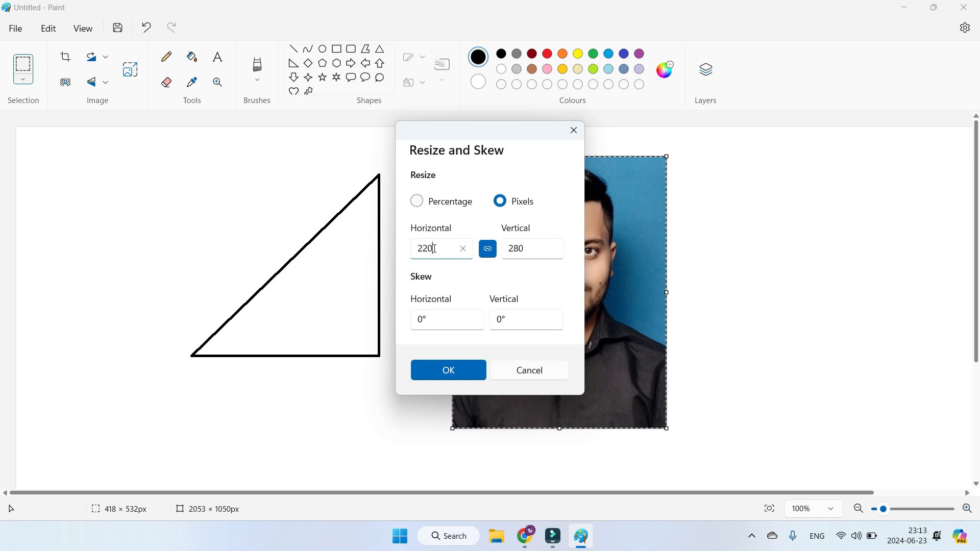
key("Tab")
key("Tab")
left_click(488, 249)
double_click(527, 252)
left_click(464, 371)
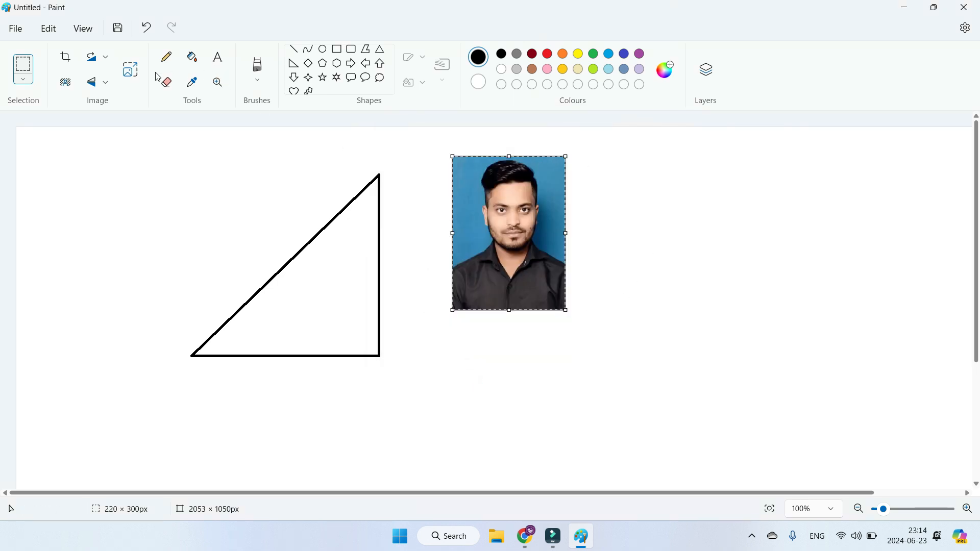
left_click(130, 70)
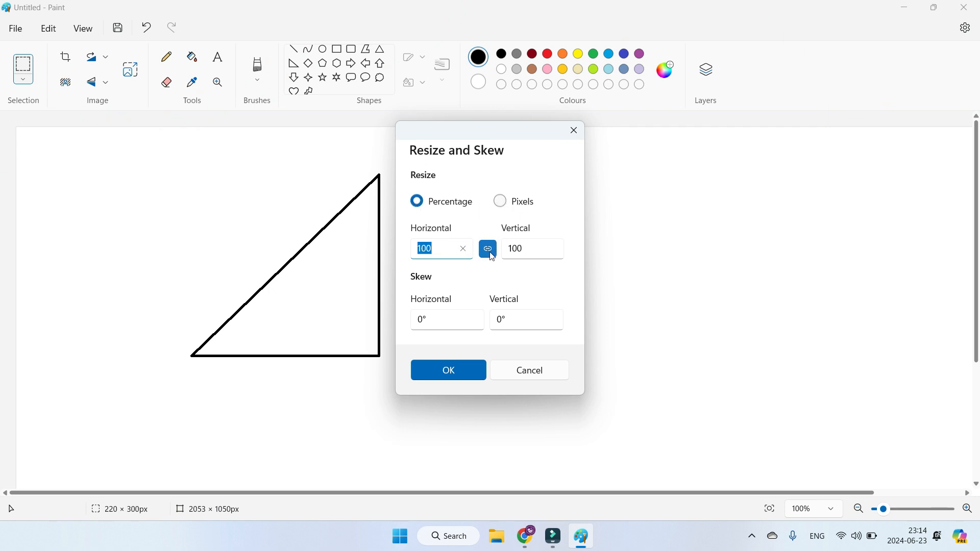
left_click_drag(494, 141, 719, 150)
left_click(721, 328)
left_click_drag(721, 328, 735, 327)
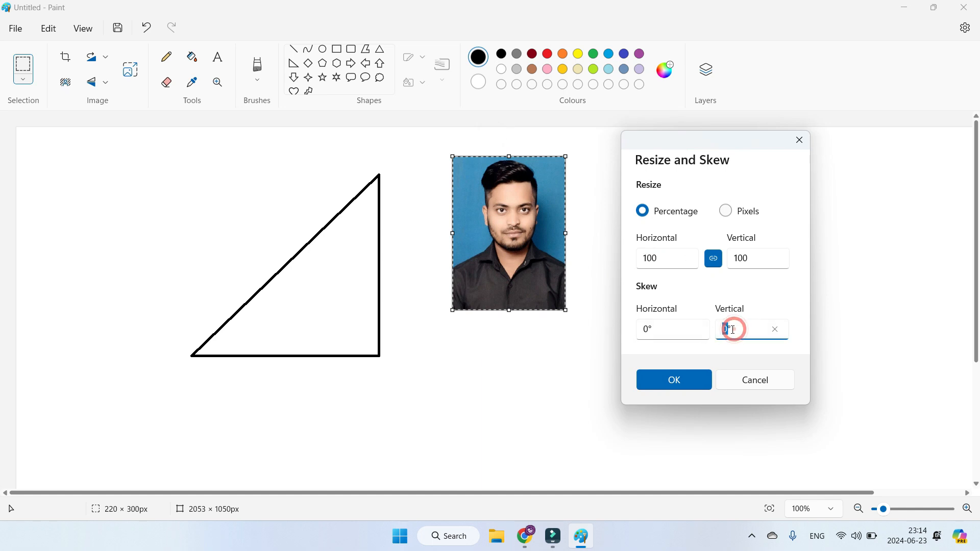
left_click(743, 379)
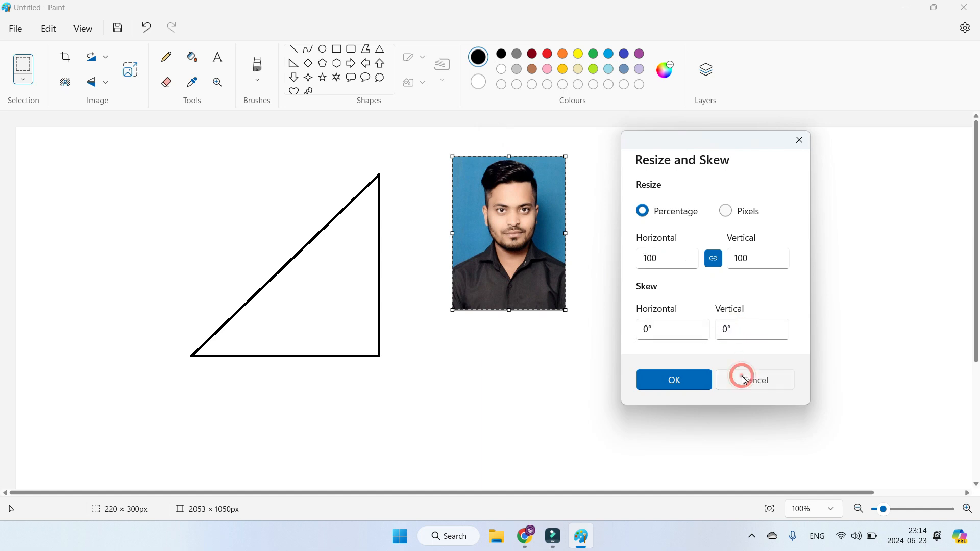
Step: Import the "Horizontal and Vertical Lines" picture from a file and place it below and to the right of the portrait
left_click(20, 26)
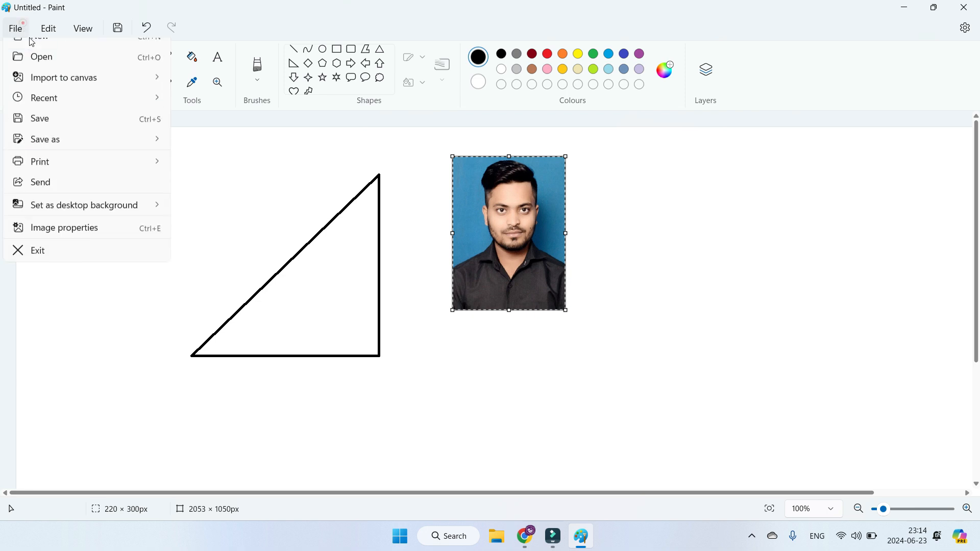
left_click(66, 92)
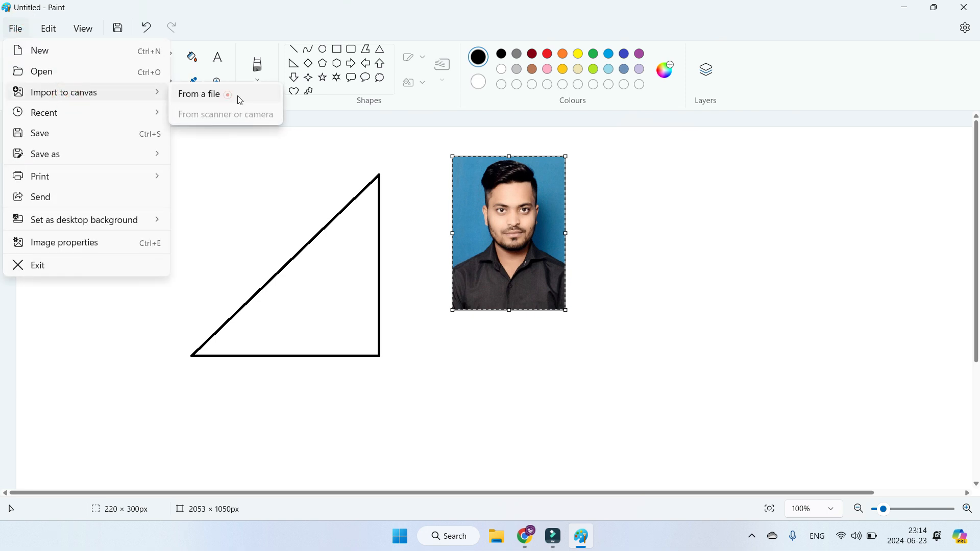
left_click(228, 95)
double_click(433, 197)
left_click_drag(187, 215, 729, 379)
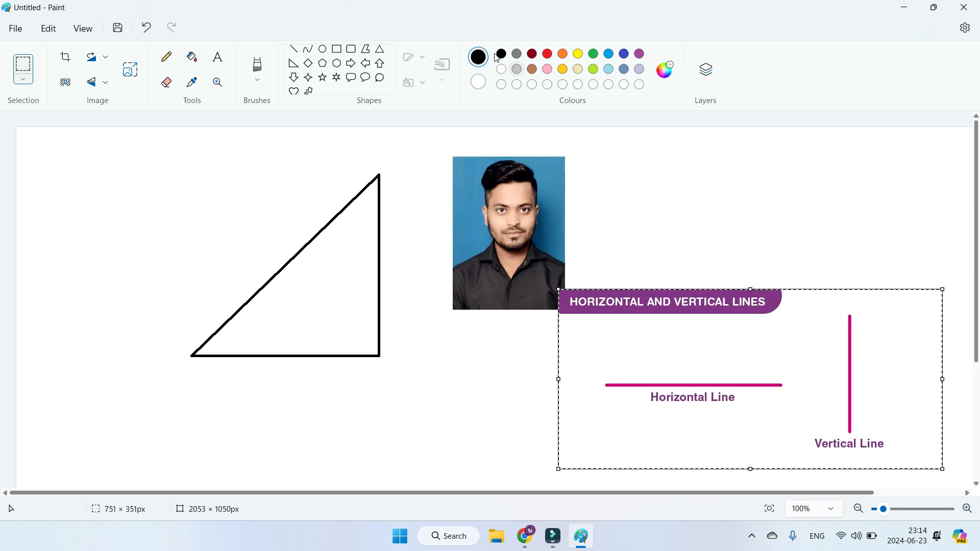
Step: Draw a horizontal line and, beneath it, a vertical line about 115 px tall above the imported lines picture
left_click(294, 49)
left_click_drag(638, 201, 900, 212)
left_click_drag(693, 217, 693, 275)
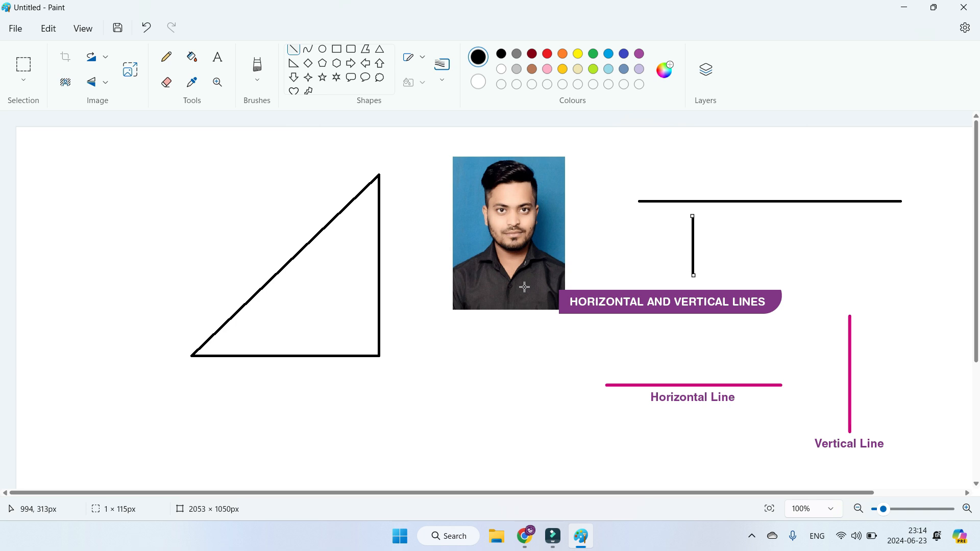
Step: Undo the drawn lines and both imported pictures, leaving only the triangle on the canvas
key("ctrl+z")
key("ctrl+z")
key("ctrl+z")
key("ctrl+z")
key("ctrl+z")
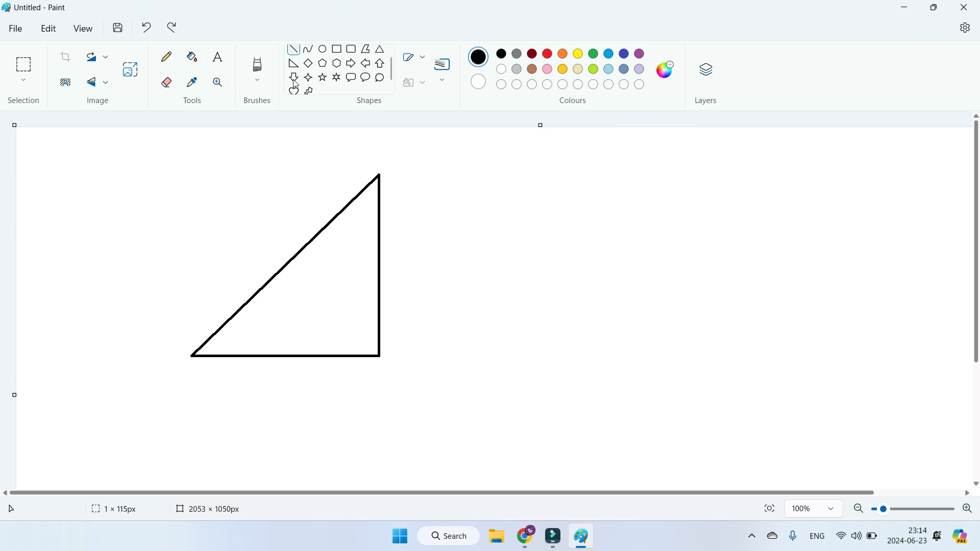
Step: Draw a horizontal line and a steep line about 364 px tall with an Oil brush outline to the right of the triangle
left_click(427, 60)
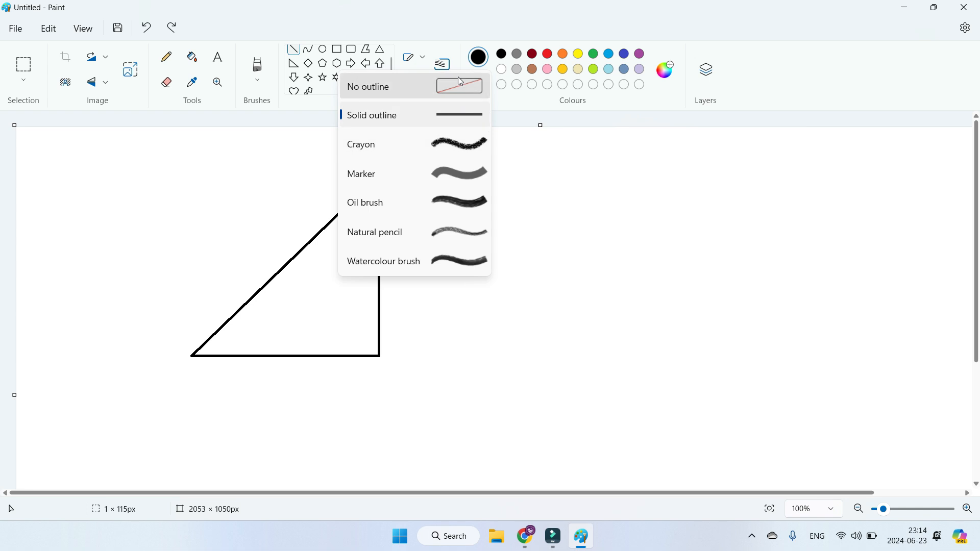
left_click(449, 202)
mouse_move(466, 231)
left_mouse_down()
mouse_move(549, 250)
mouse_move(734, 266)
mouse_move(779, 230)
mouse_move(820, 231)
left_mouse_up()
left_click_drag(610, 264, 631, 450)
Step: Set the steep line to No outline, draw a 507 px horizontal line above the oil-brush line, reposition it and apply a Watercolour brush outline
left_click(427, 56)
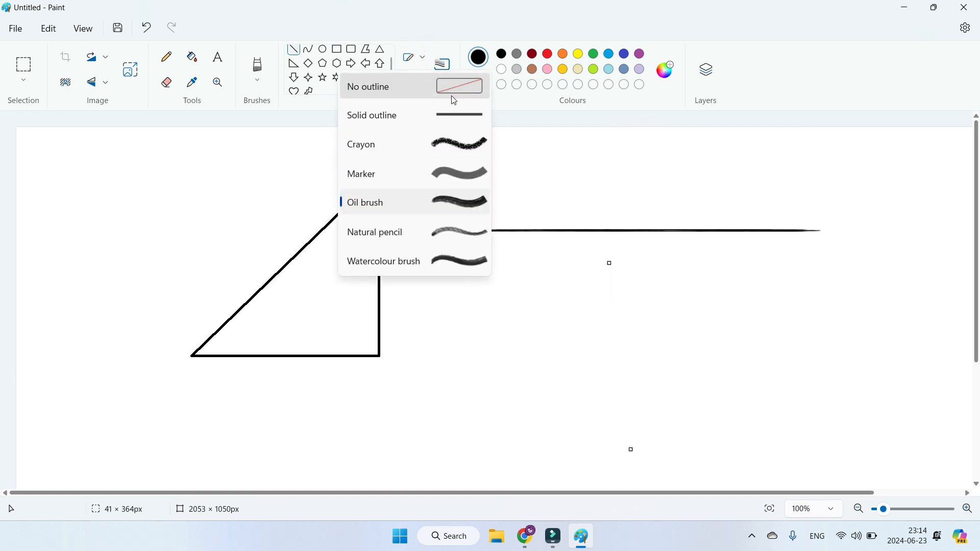
left_click(464, 88)
left_click_drag(447, 176, 705, 177)
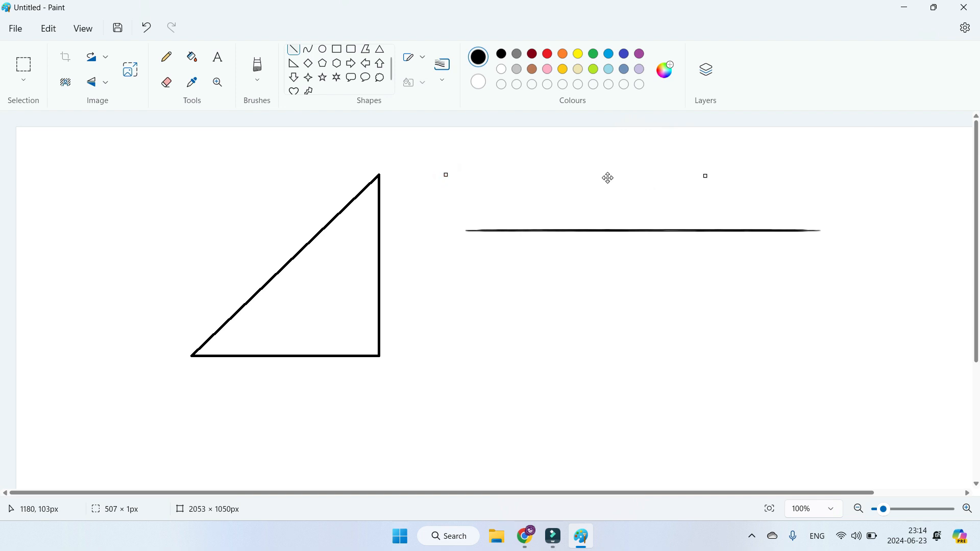
mouse_move(462, 176)
left_mouse_down()
mouse_move(446, 234)
mouse_move(508, 215)
mouse_move(305, 175)
mouse_move(419, 161)
mouse_move(426, 174)
left_mouse_up()
left_click(422, 57)
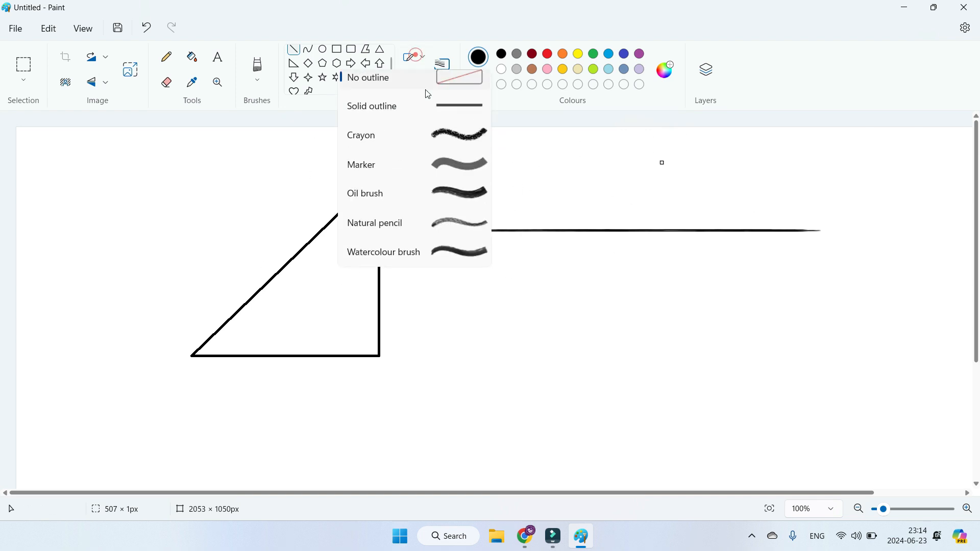
left_click(444, 254)
Step: Draw a horizontal line about 745 px long below the oil-brush line and give it a solid outline
mouse_move(429, 301)
left_mouse_down()
mouse_move(630, 333)
mouse_move(805, 336)
left_mouse_up()
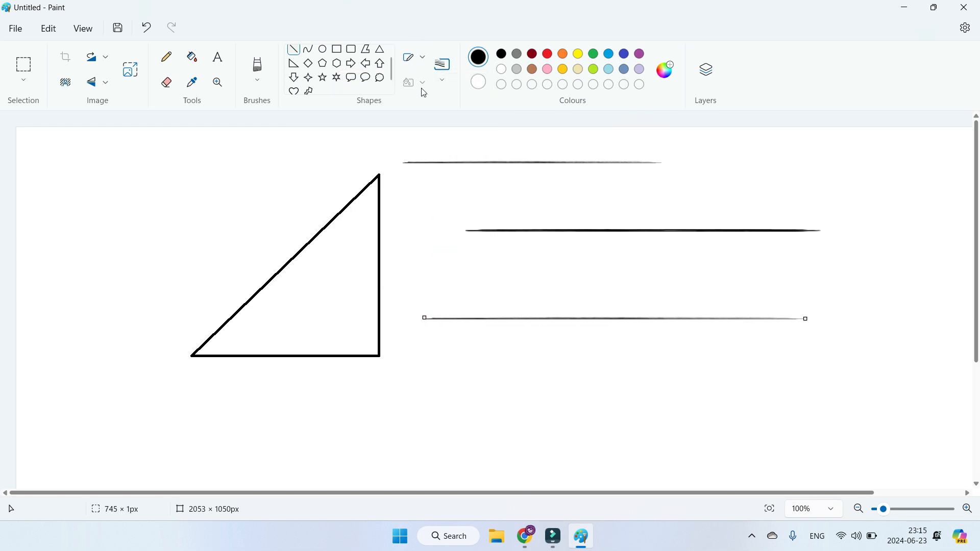
left_click(416, 58)
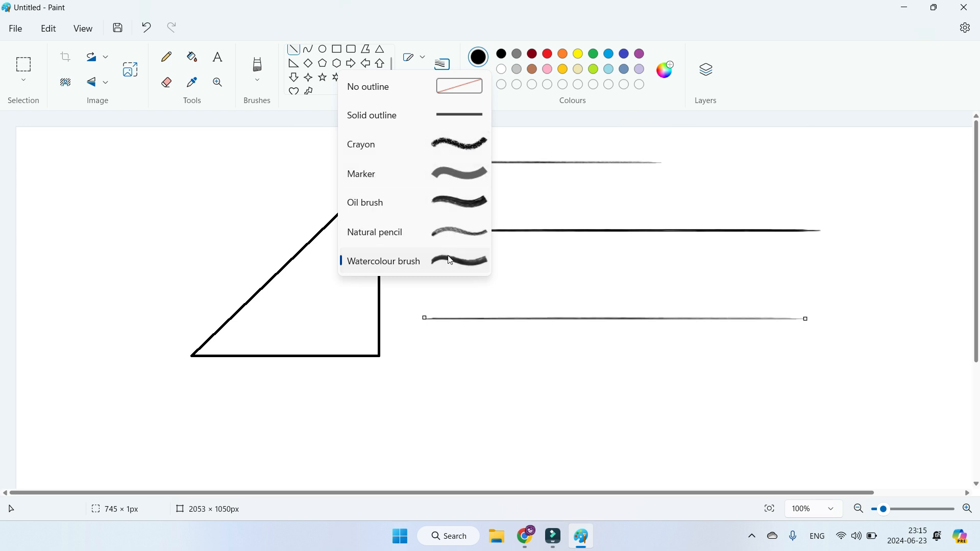
left_click(458, 119)
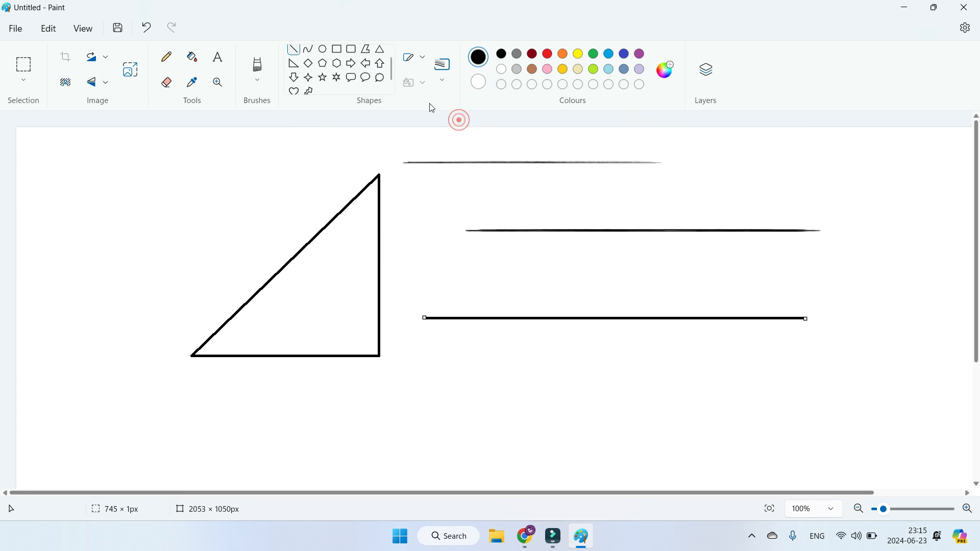
Step: Draw a solid-fill rectangle about 350 × 211 px at the triangle's upper left and colour its interior yellow
left_click(338, 55)
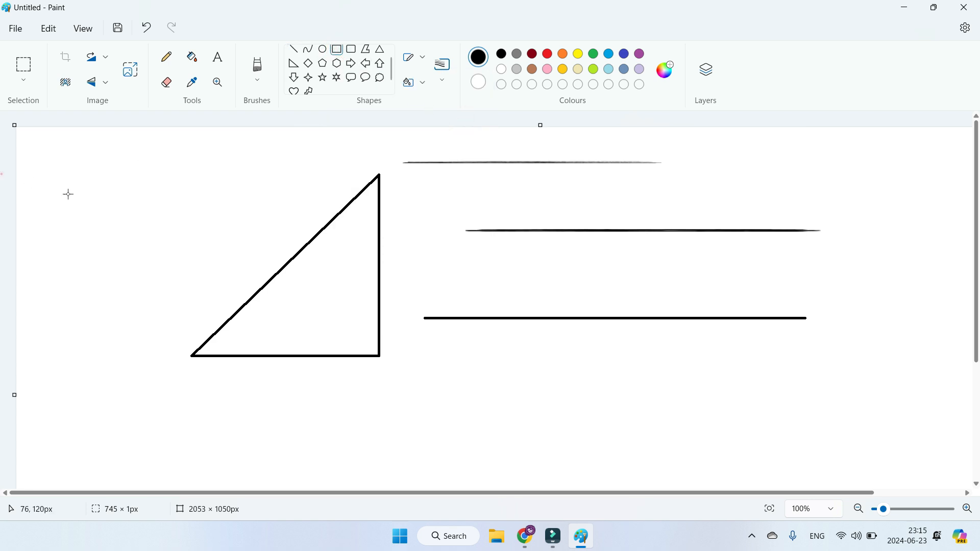
left_click_drag(88, 152, 267, 259)
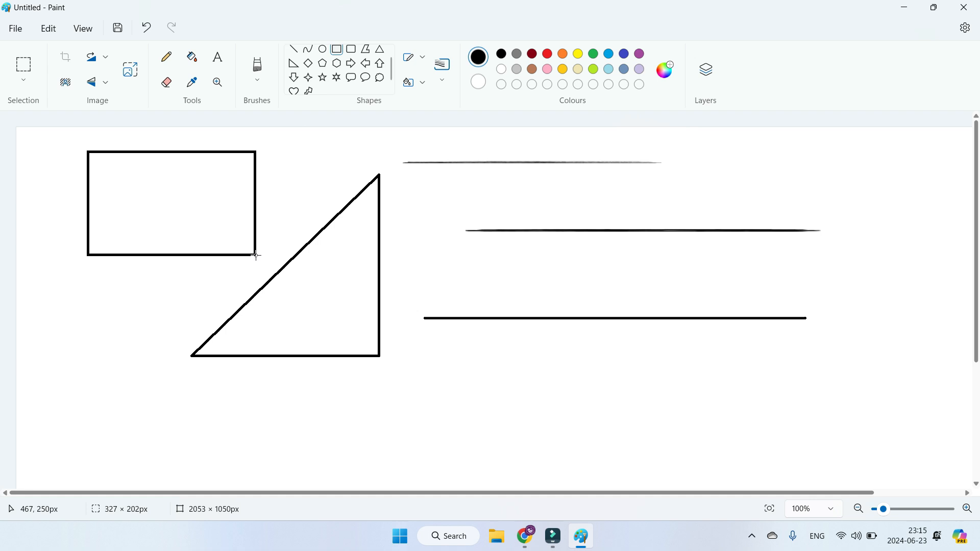
left_click(423, 85)
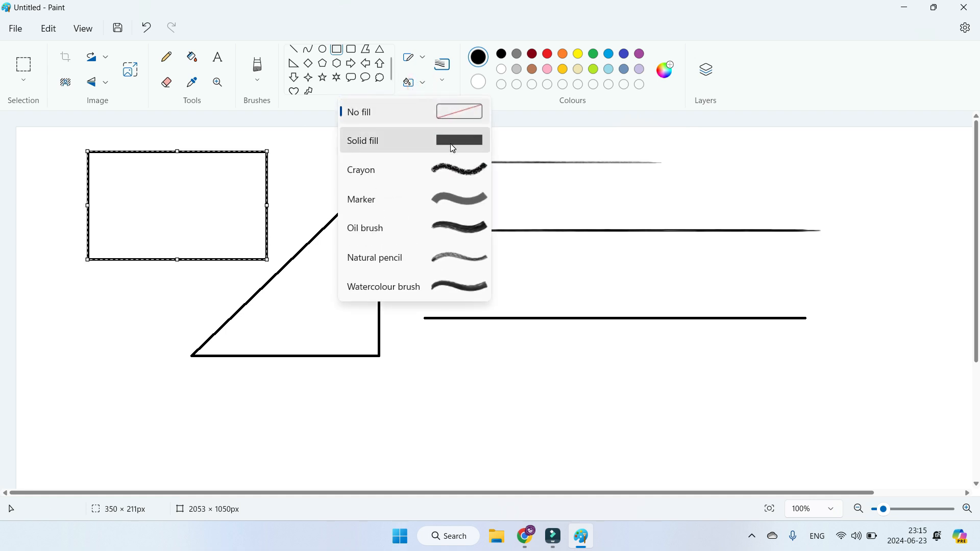
left_click(451, 144)
left_click(191, 56)
left_click(580, 59)
left_click(167, 183)
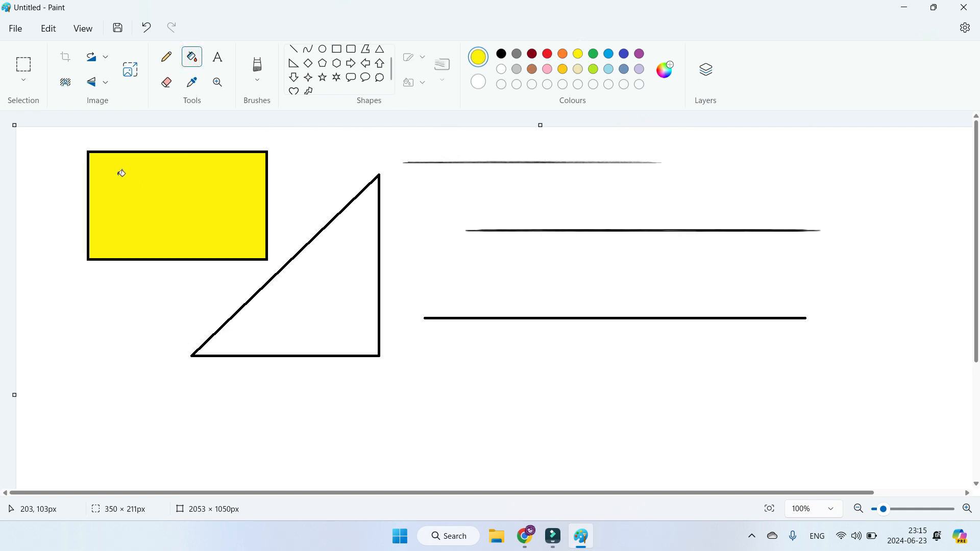
Step: Draw a solid-fill rectangle about 234 × 131 px inside the yellow rectangle and shift it slightly left
left_click(338, 49)
mouse_move(125, 169)
left_mouse_down()
mouse_move(214, 245)
mouse_move(245, 235)
left_mouse_up()
left_click_drag(166, 213, 155, 213)
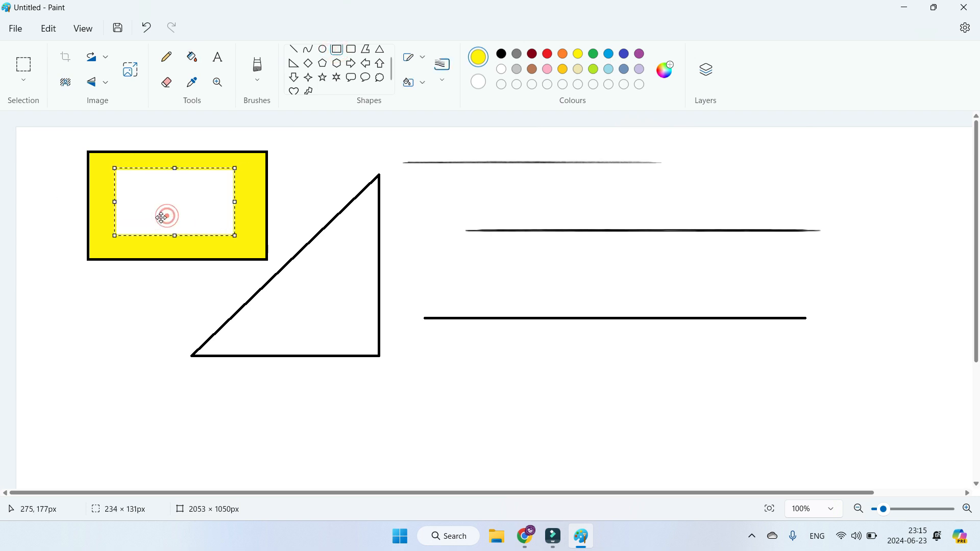
left_click(417, 89)
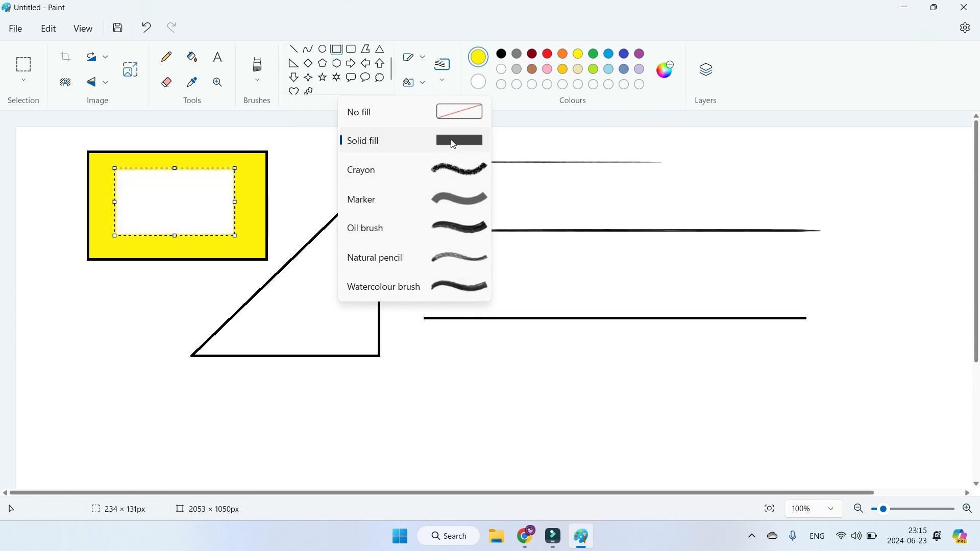
left_click(513, 378)
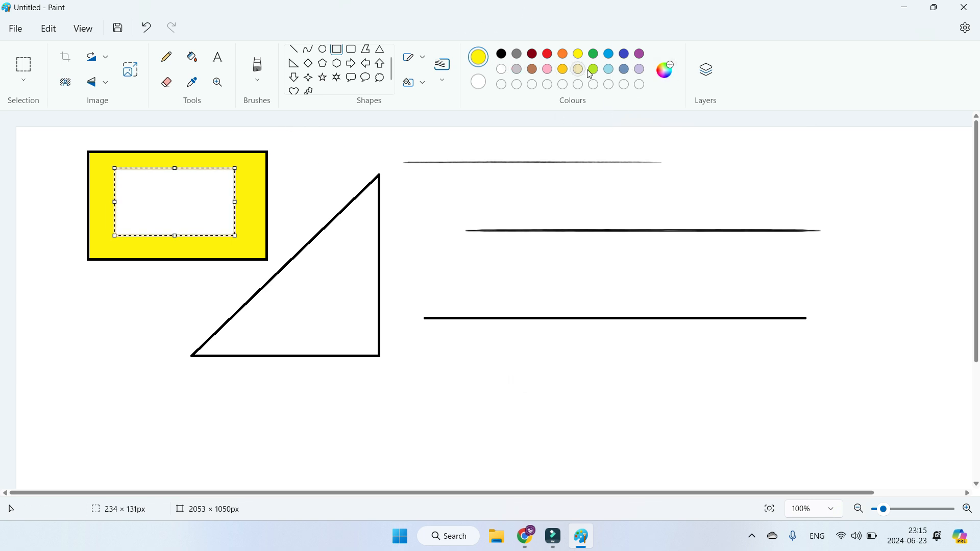
Step: Set the small rectangle to No fill, move it below the solid horizontal line and deselect it
left_click(438, 81)
left_click(422, 83)
left_click(414, 88)
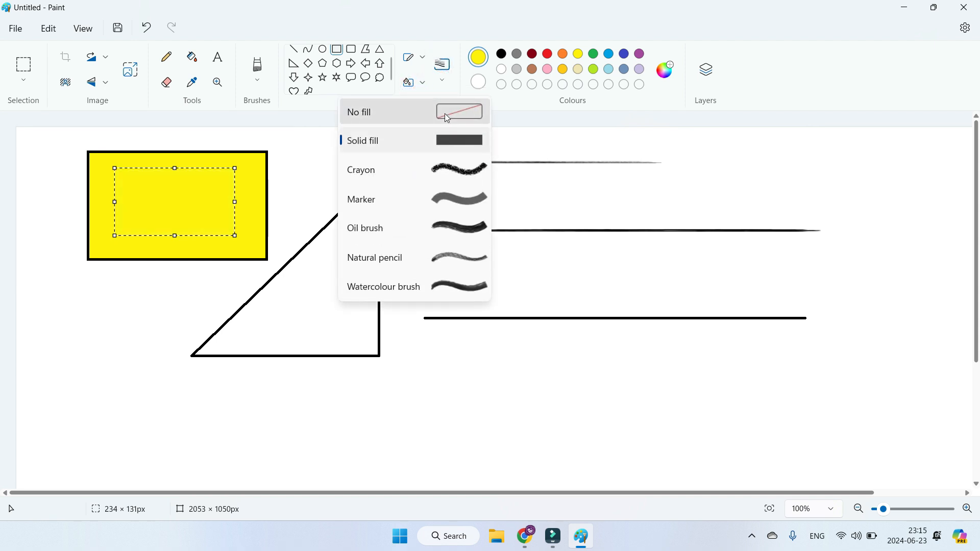
left_click(445, 113)
left_click_drag(184, 197, 470, 399)
left_click(593, 407)
Step: Fill the small yellow-outlined rectangle with red
left_click(192, 57)
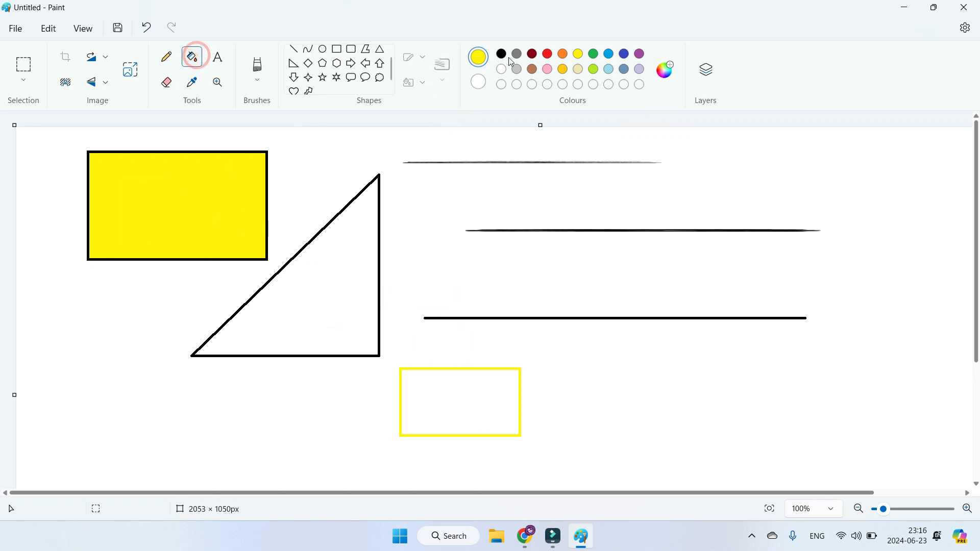
left_click(548, 54)
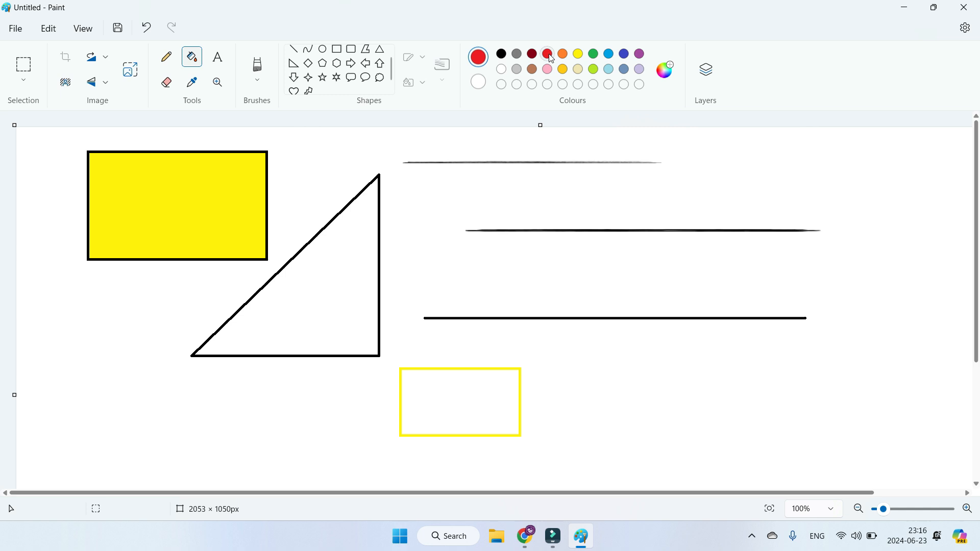
left_click(435, 393)
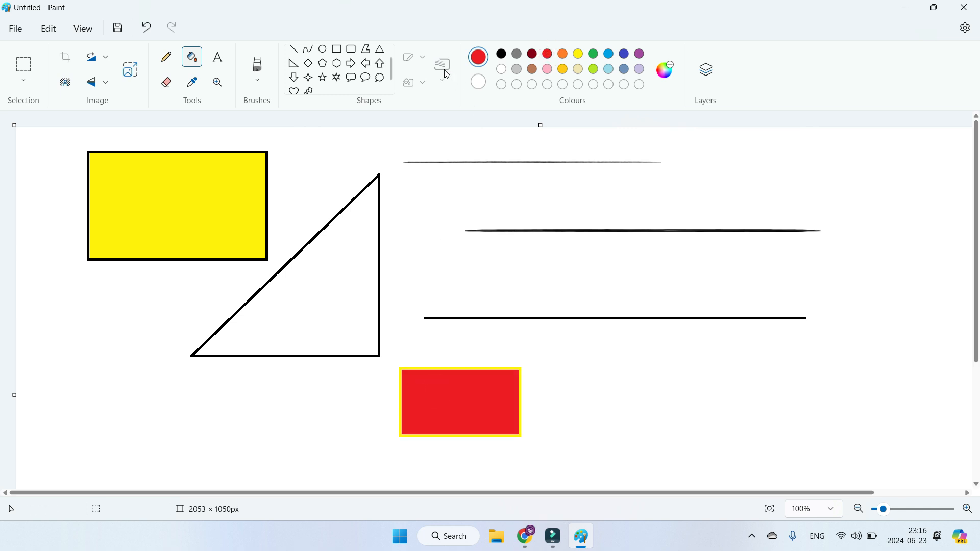
Step: Draw a red-outlined rectangle about 383 × 221 px beside the red-filled one and set its outline thickness to 8px
left_click(338, 51)
left_click_drag(572, 344, 769, 457)
left_click(449, 81)
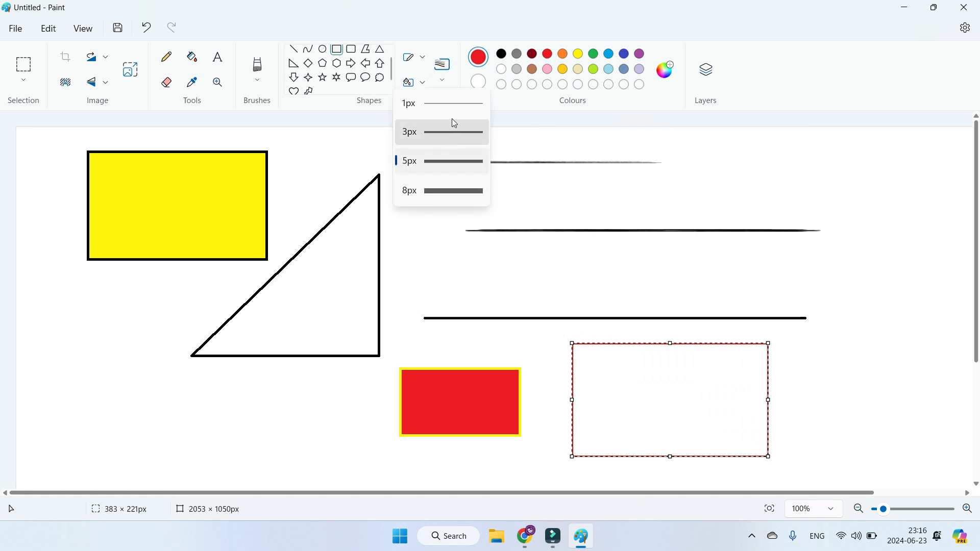
left_click(459, 186)
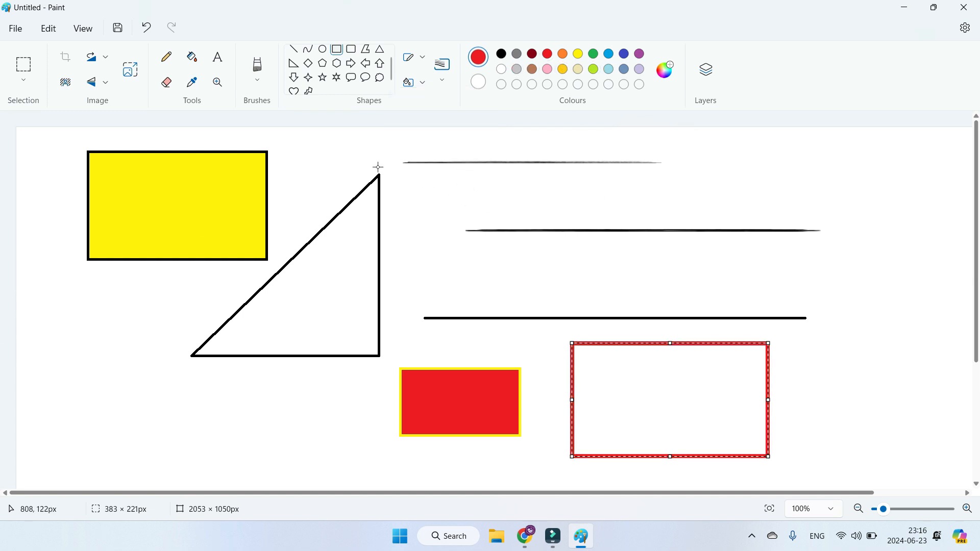
Step: Fill the large red-outlined rectangle with orange
left_click(192, 57)
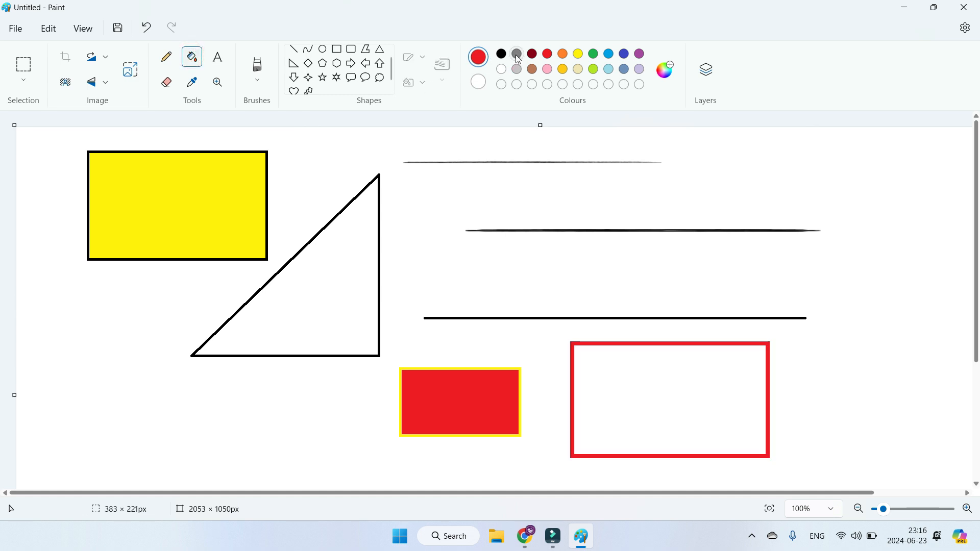
left_click(562, 53)
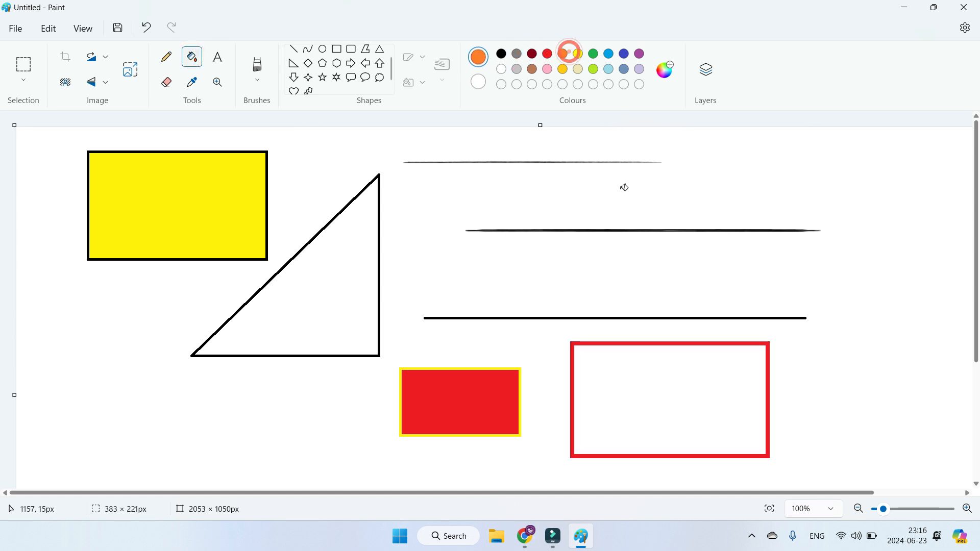
left_click(671, 392)
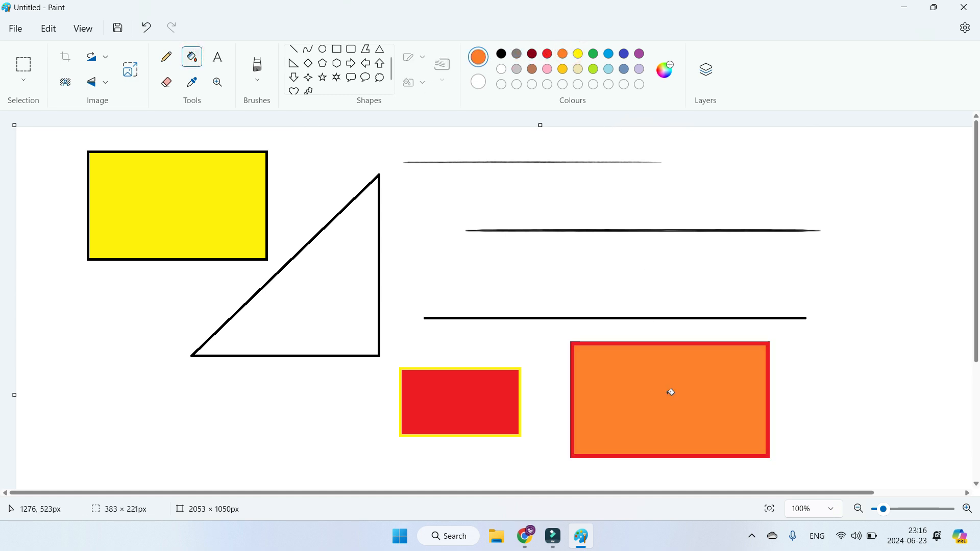
Step: Add dark green #4C7B13 to the customised colours and fill the large red-outlined rectangle with it
left_click(666, 81)
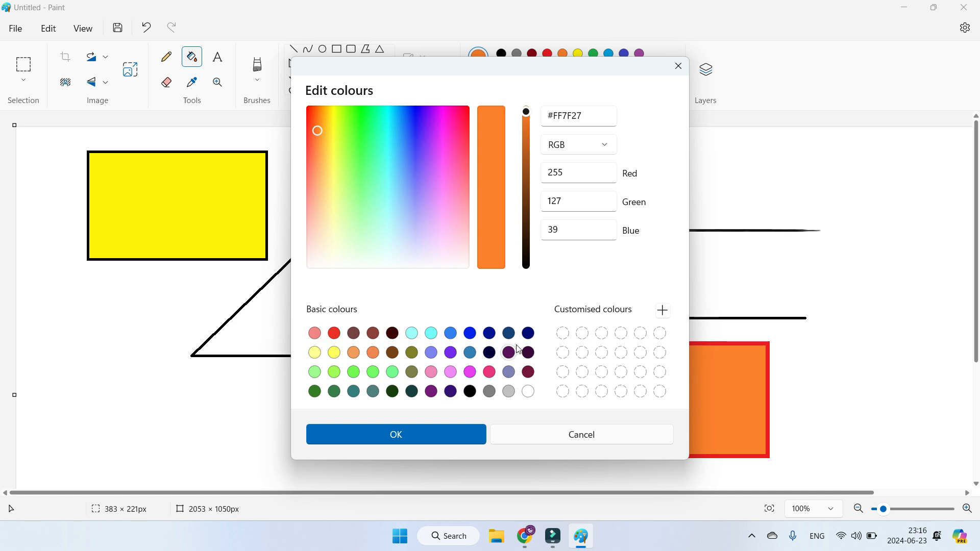
left_click(529, 334)
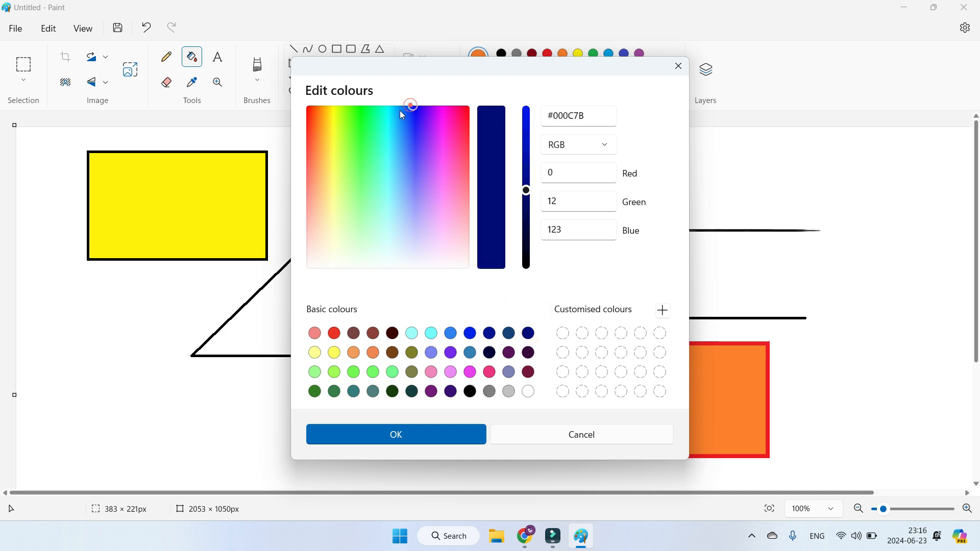
left_click_drag(407, 109, 347, 131)
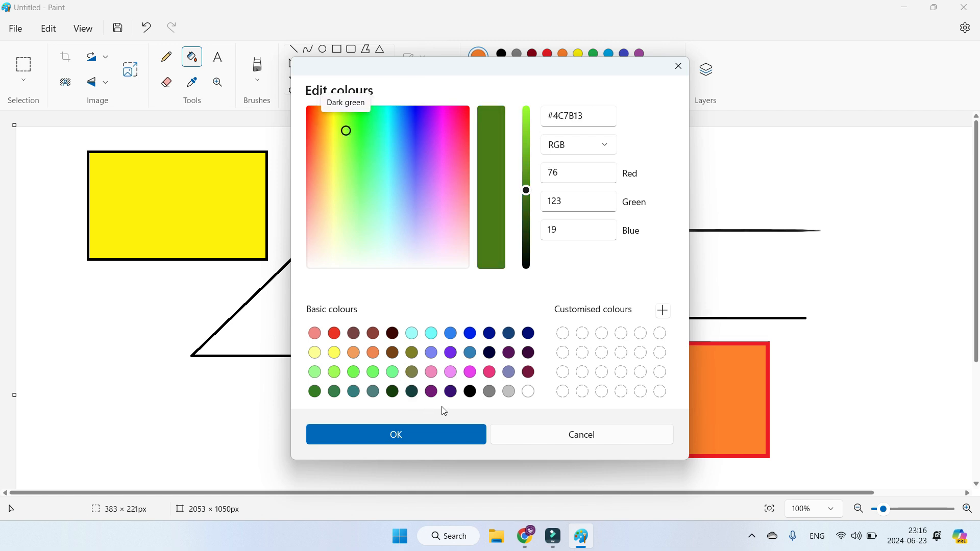
left_click(663, 310)
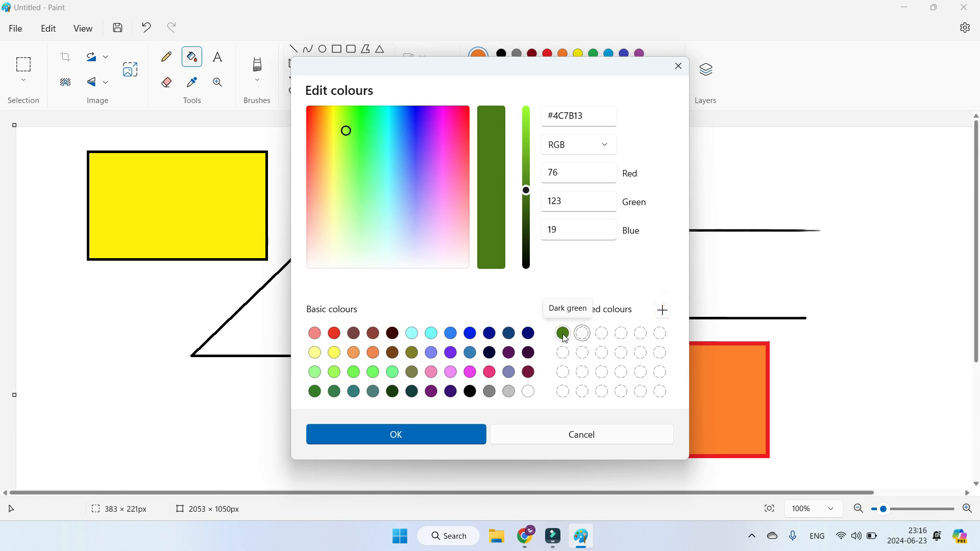
left_click(438, 437)
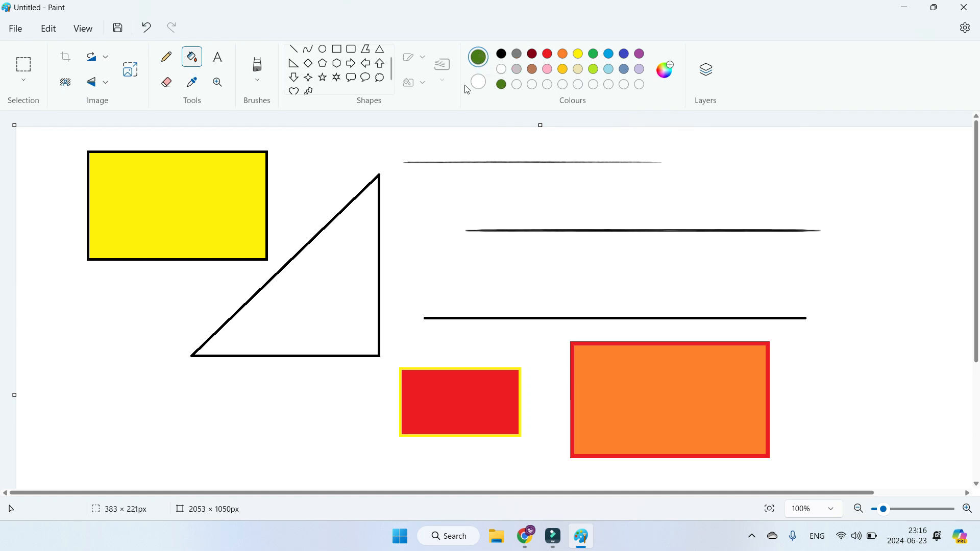
left_click(690, 409)
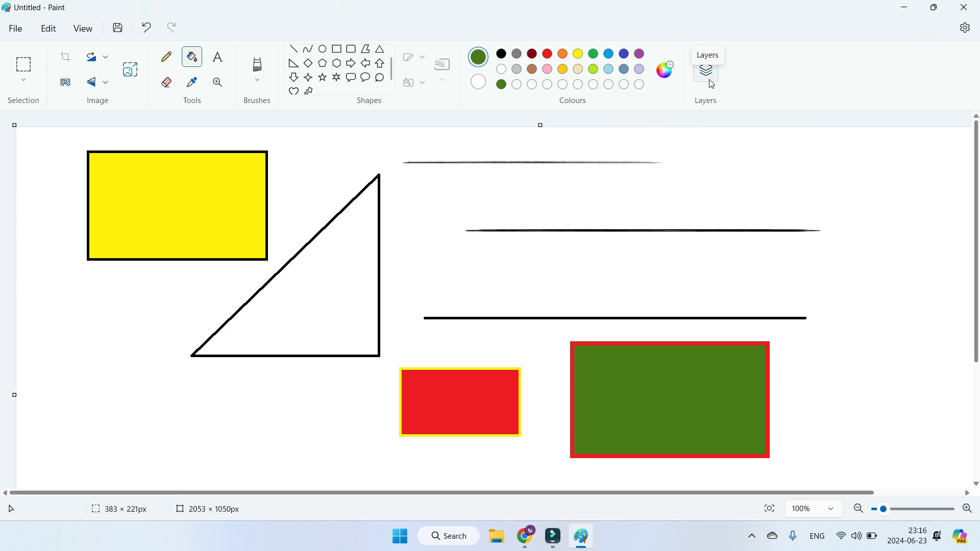
Step: Import the picture file Photo from the Microsoft Paint folder onto the canvas
left_click(16, 28)
left_click(68, 91)
left_click(230, 101)
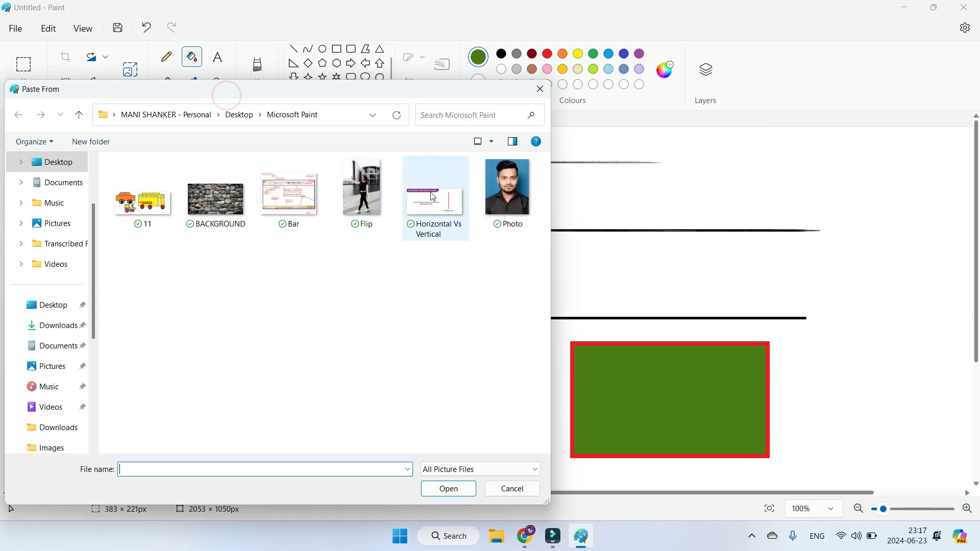
left_click(511, 208)
left_click(457, 491)
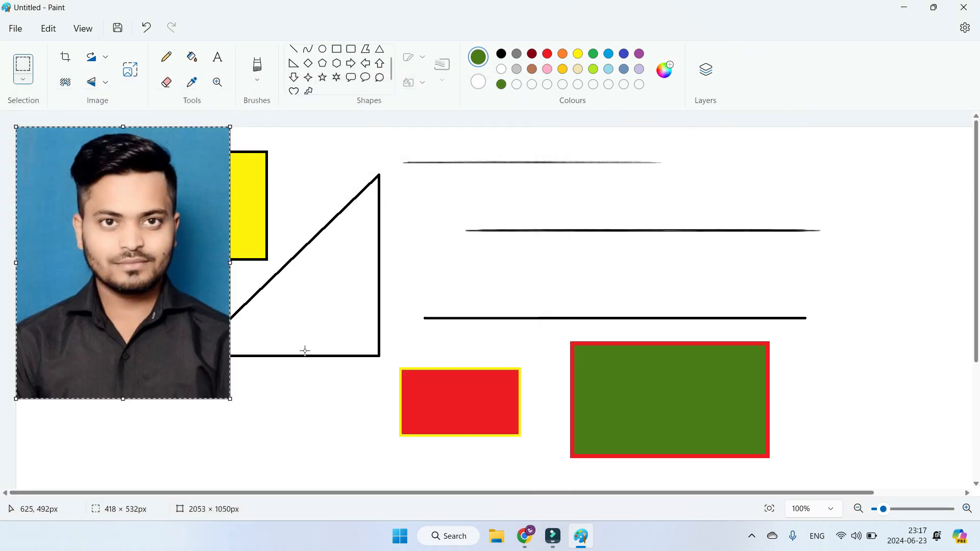
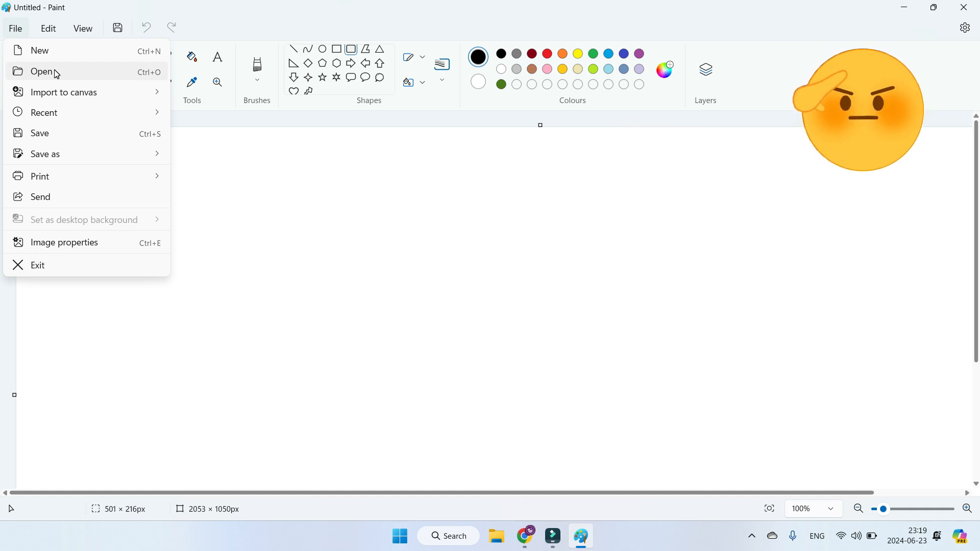
Step: Open the picture 11 from the Microsoft Paint folder and enlarge its canvas to about 1796 × 701 px
left_click(56, 73)
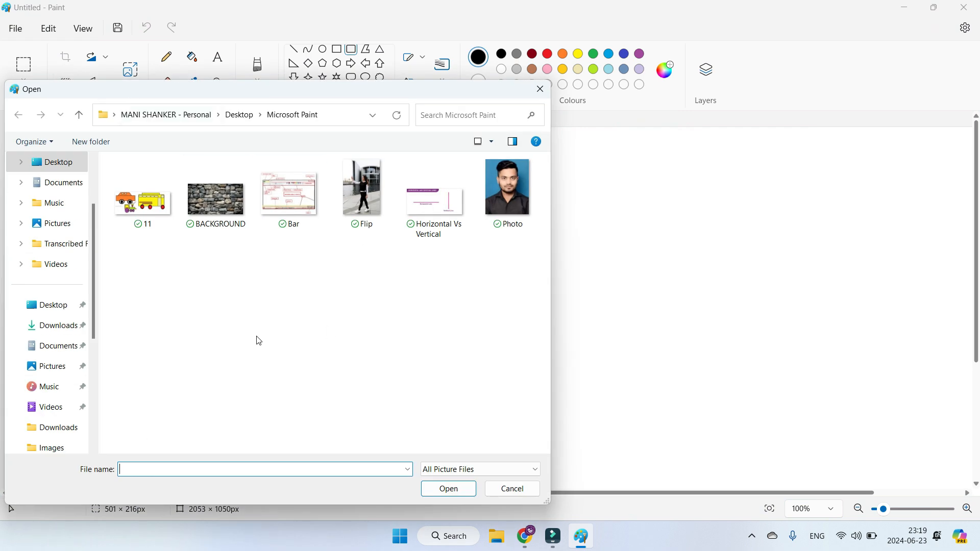
left_click(144, 214)
left_click(449, 489)
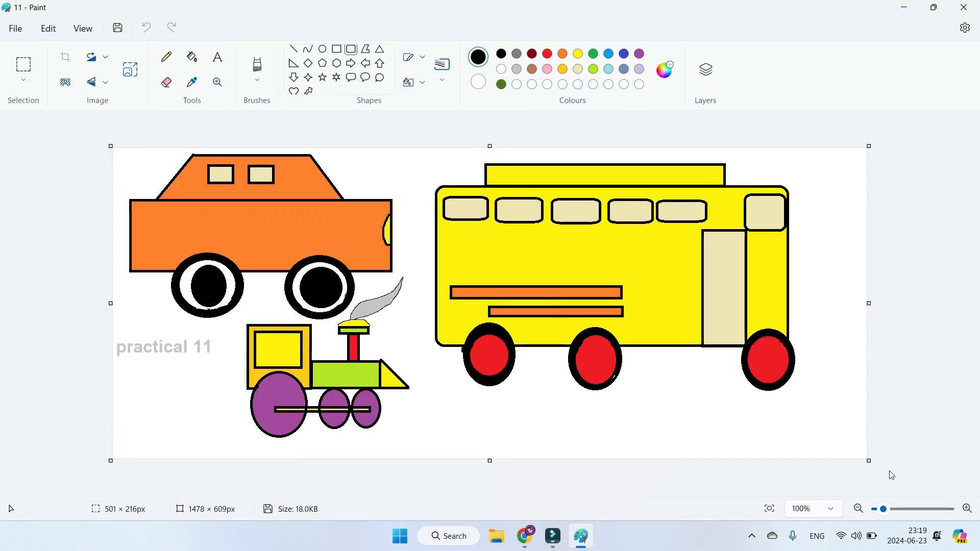
left_click_drag(871, 463, 966, 484)
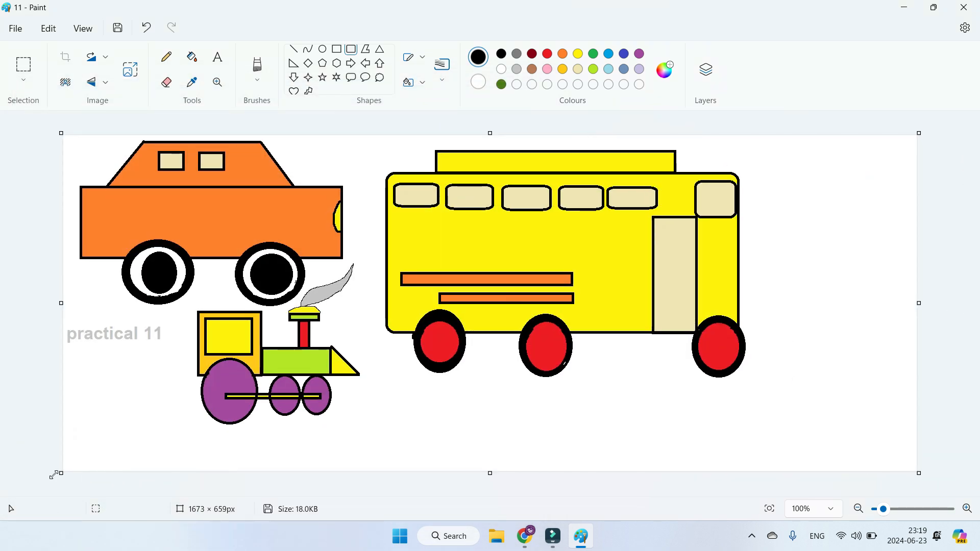
left_click_drag(53, 475, 1, 494)
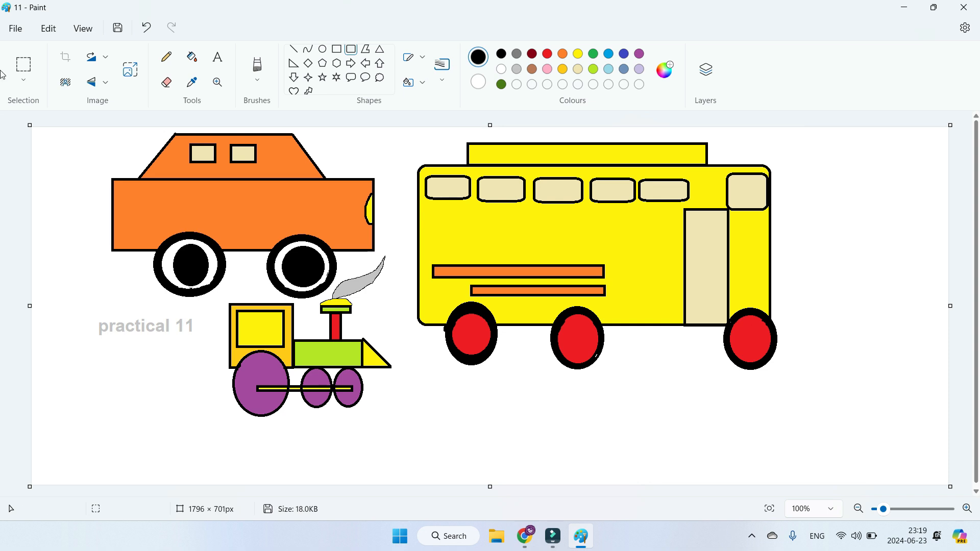
Step: Import the picture file Photo from the Microsoft Paint folder onto the canvas with the vehicles
left_click(19, 30)
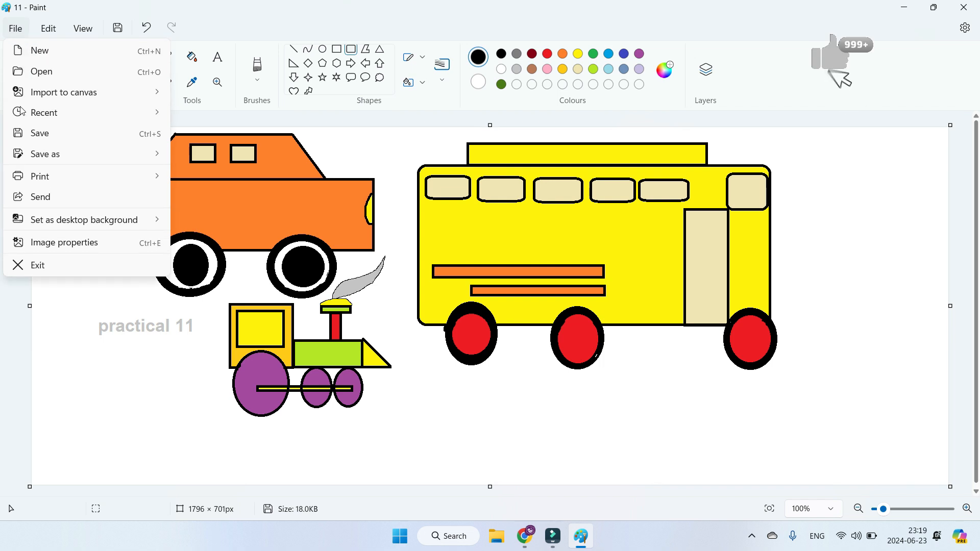
mouse_move(46, 97)
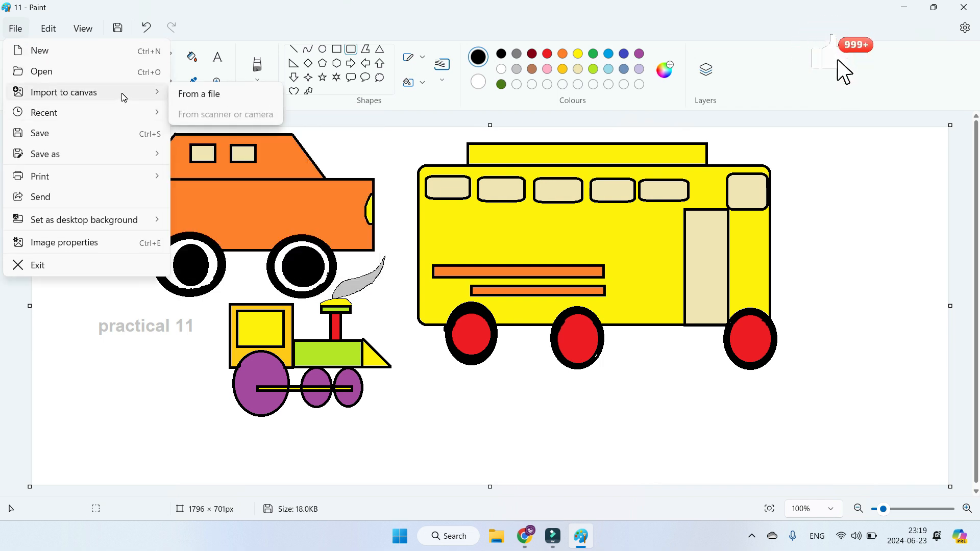
left_click(196, 93)
left_click(517, 203)
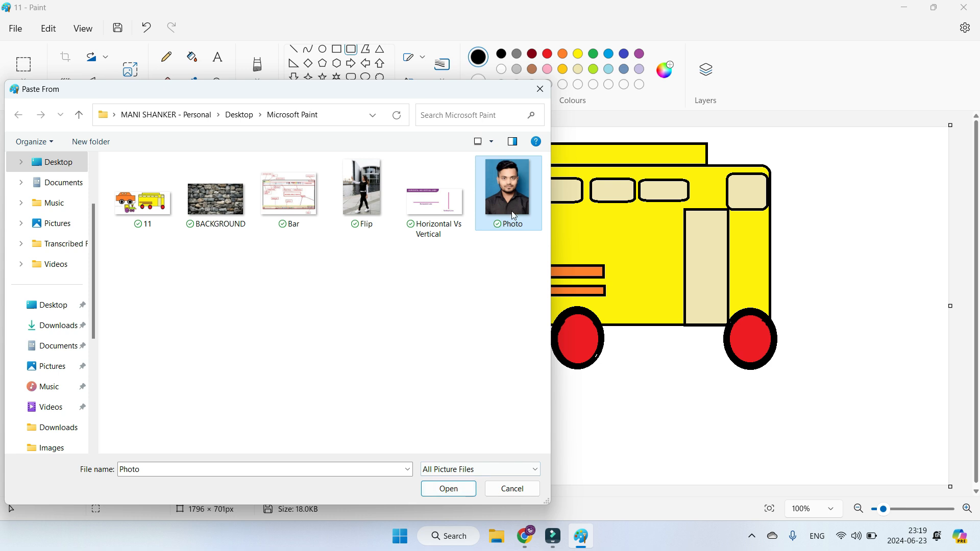
left_click(448, 489)
Step: Shrink the imported photo and place it in the white area beside the yellow bus, near the canvas's upper edge
left_click_drag(192, 280, 628, 311)
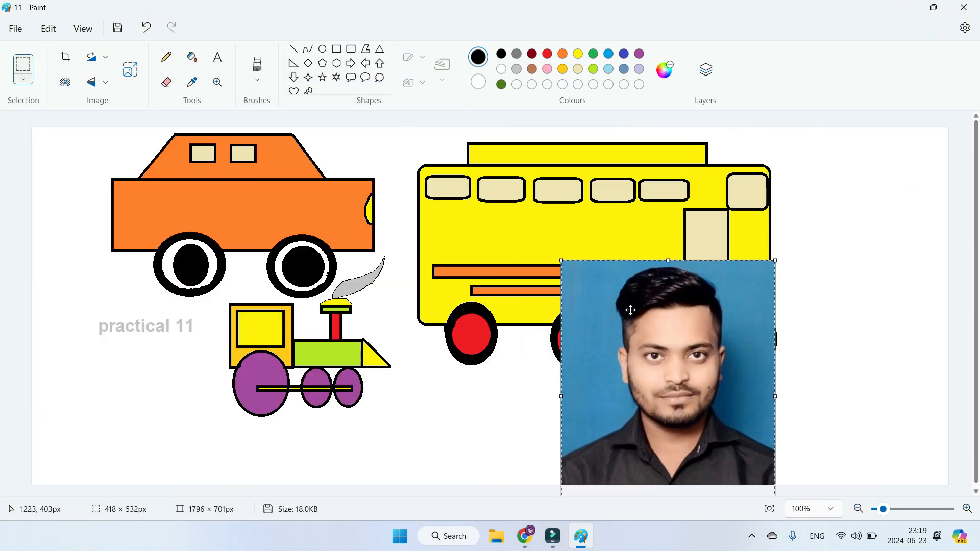
left_click_drag(565, 261, 683, 360)
left_click_drag(728, 393, 863, 173)
left_click_drag(816, 314, 791, 307)
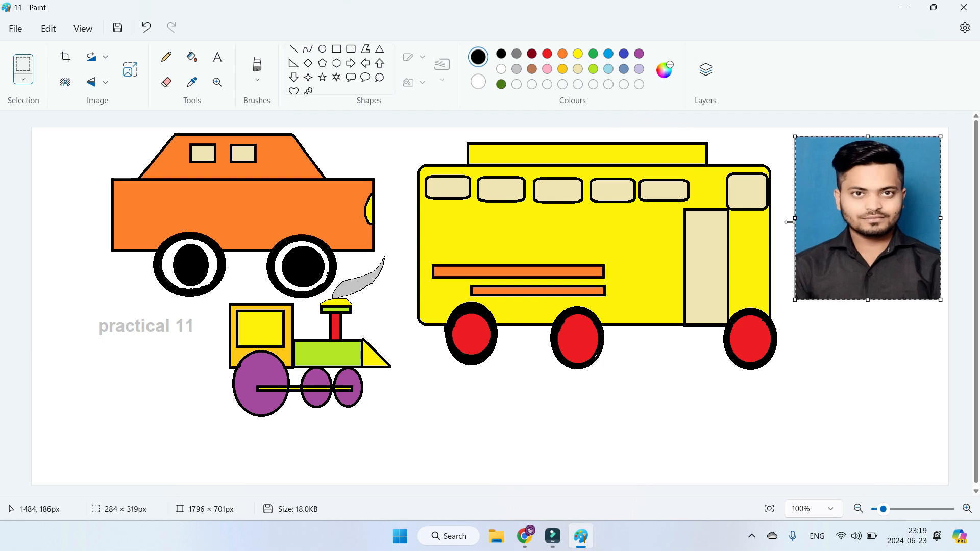
mouse_move(800, 217)
left_mouse_down()
mouse_move(900, 212)
mouse_move(797, 217)
left_mouse_up()
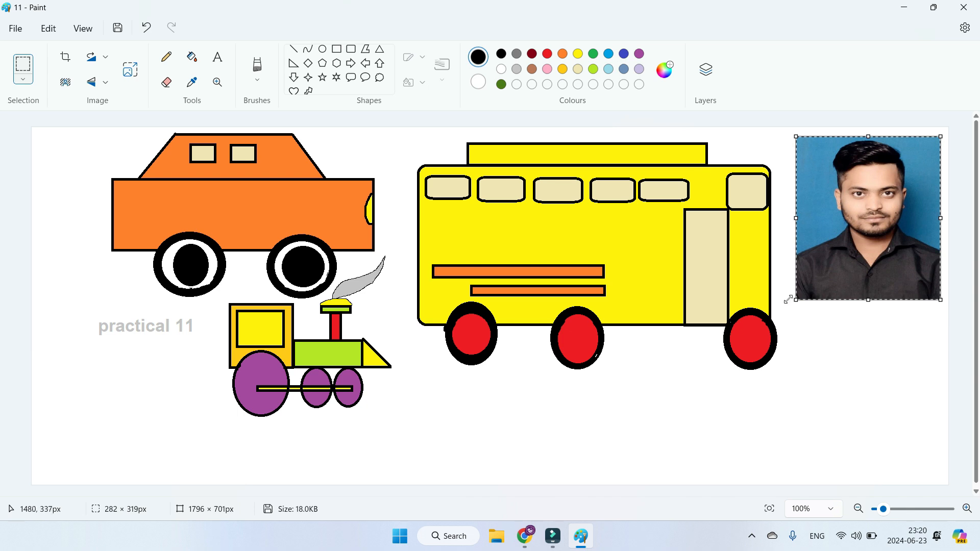
left_click_drag(798, 303, 820, 280)
left_click(813, 298)
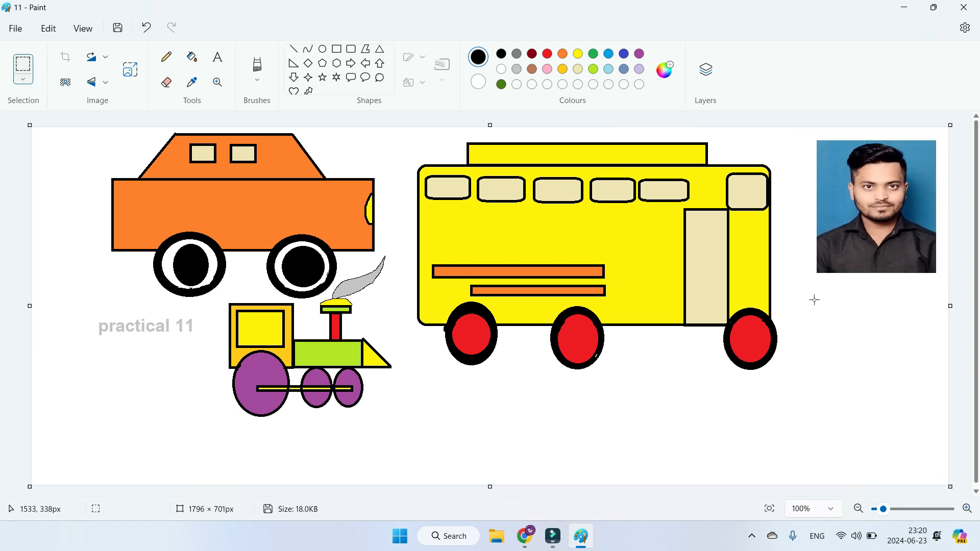
Step: Open the recent file Horizontal Vs Vertical.png without saving the current changes and enlarge its canvas to about 1390 × 695 px
left_click(14, 28)
mouse_move(46, 113)
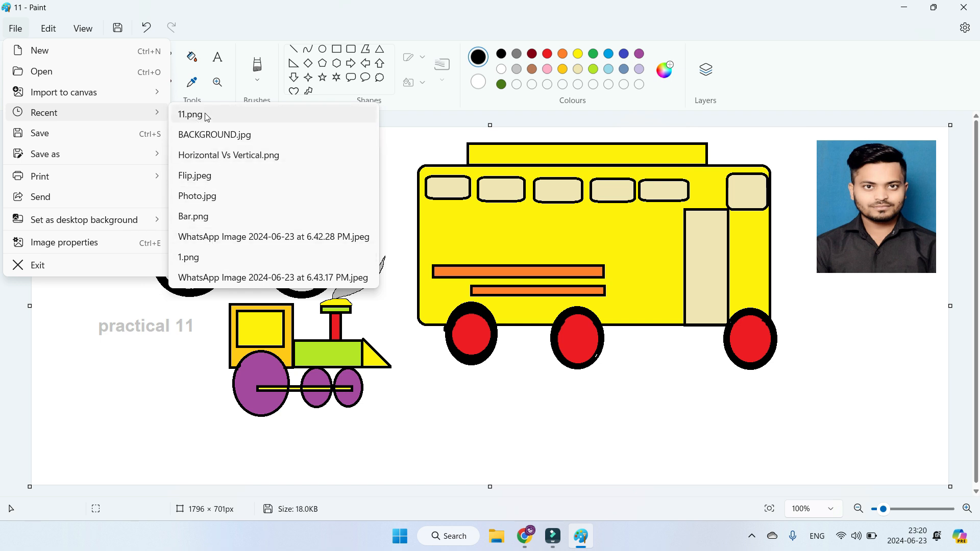
left_click(221, 158)
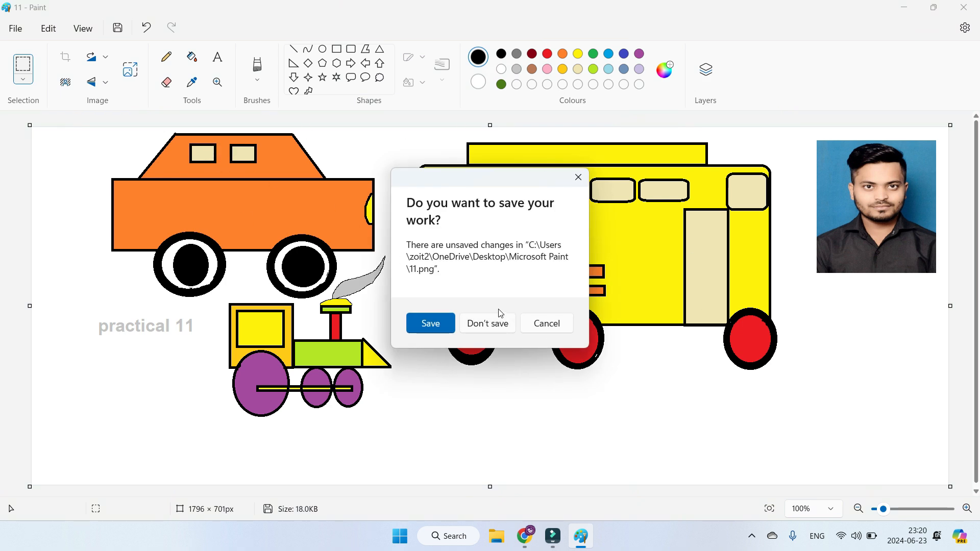
left_click(494, 324)
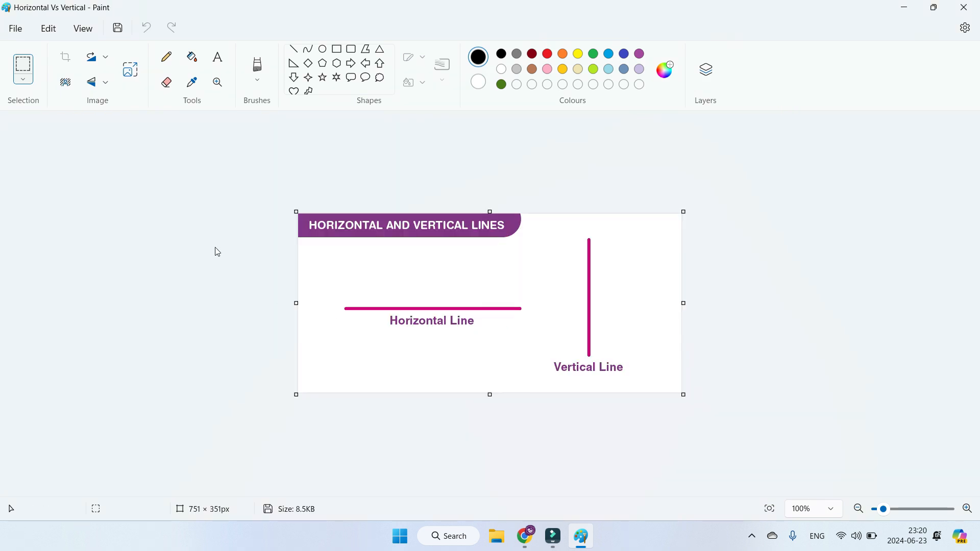
left_click_drag(296, 210, 89, 107)
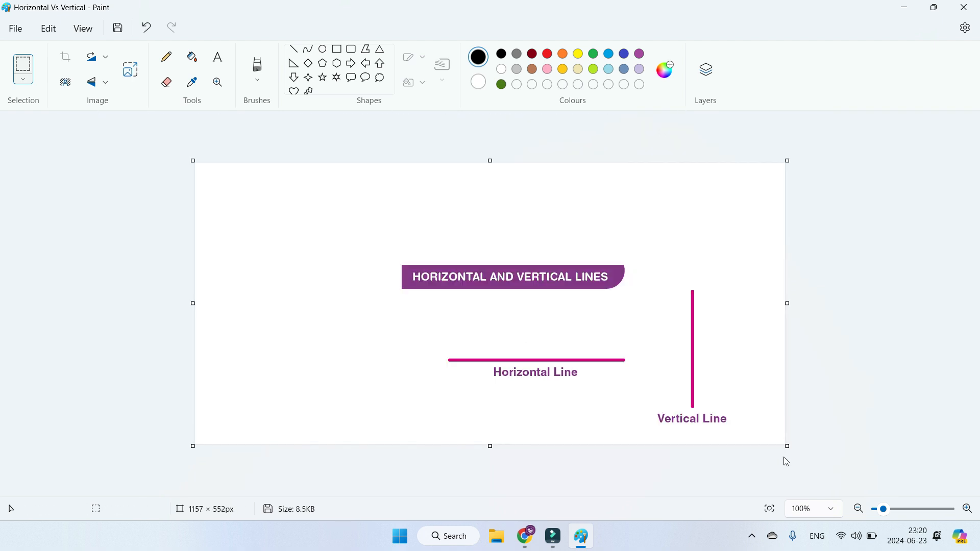
left_click_drag(788, 447, 907, 520)
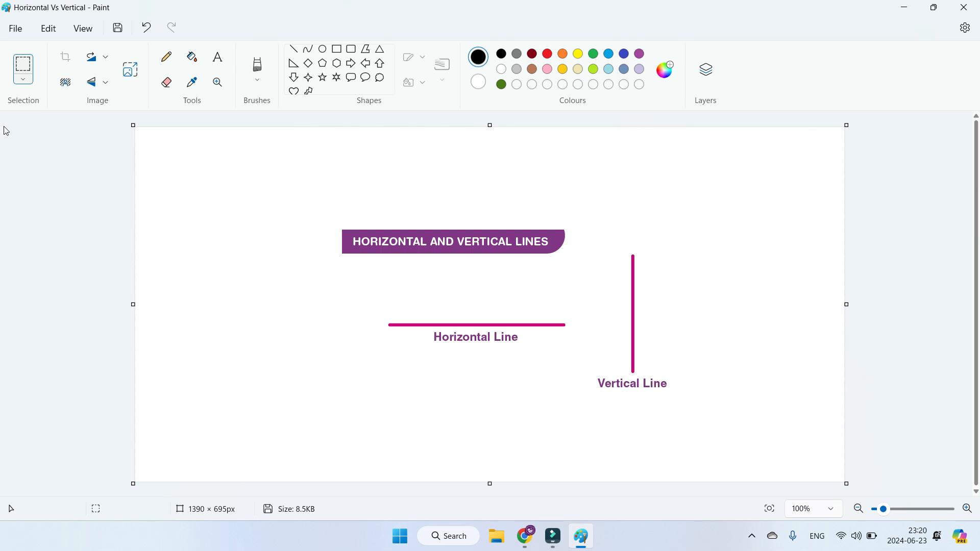
left_click(6, 31)
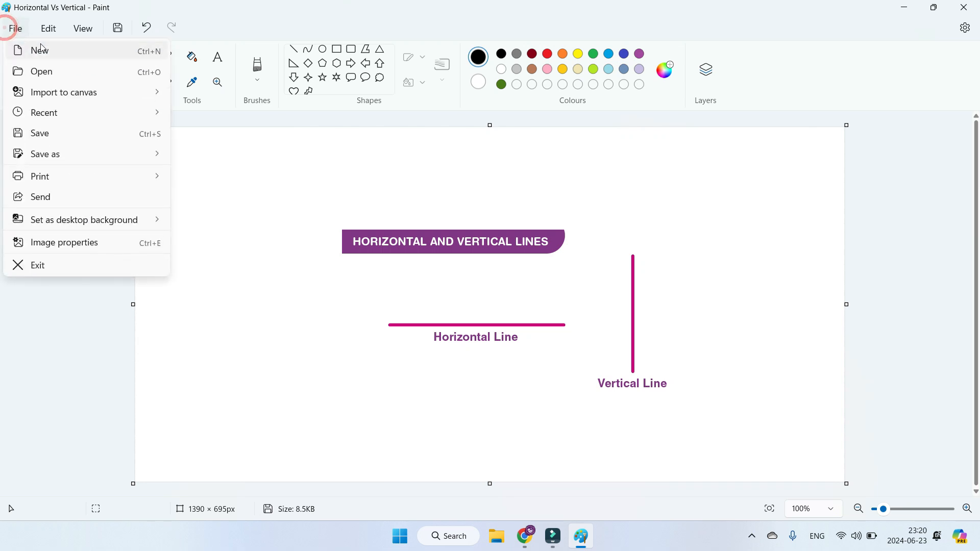
left_click(100, 73)
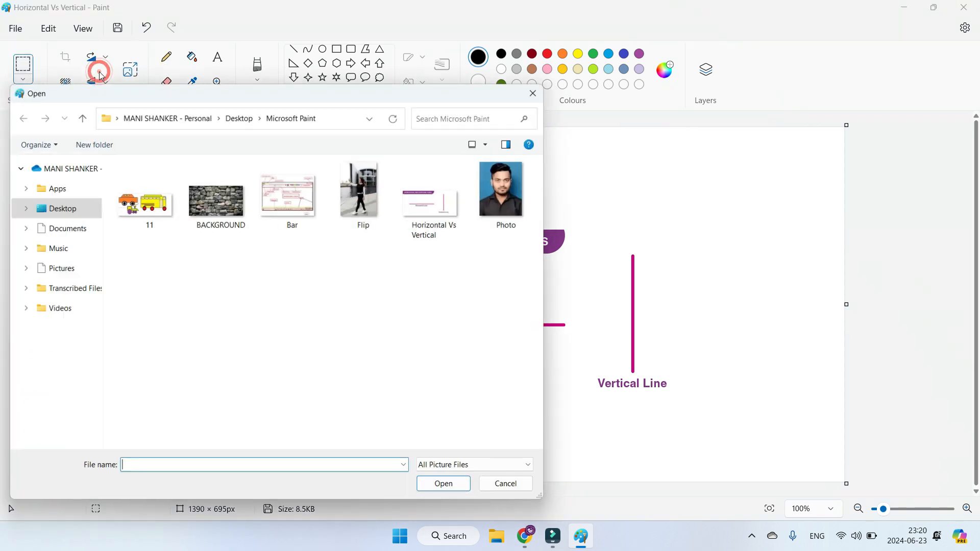
left_click(540, 89)
Step: Open the recent file BACKGROUND.jpg without saving the current changes and enlarge its canvas to about 1525 × 614 px
left_click(10, 28)
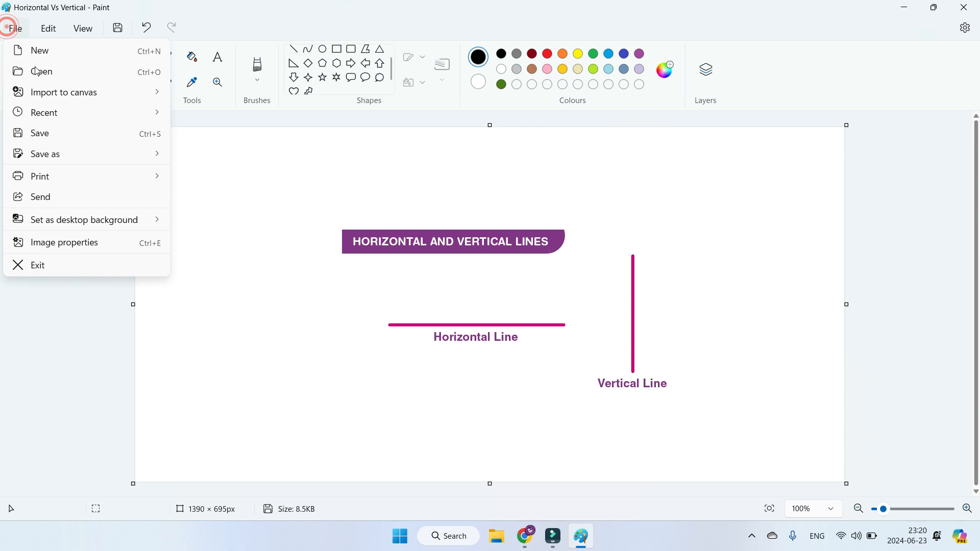
left_click(80, 113)
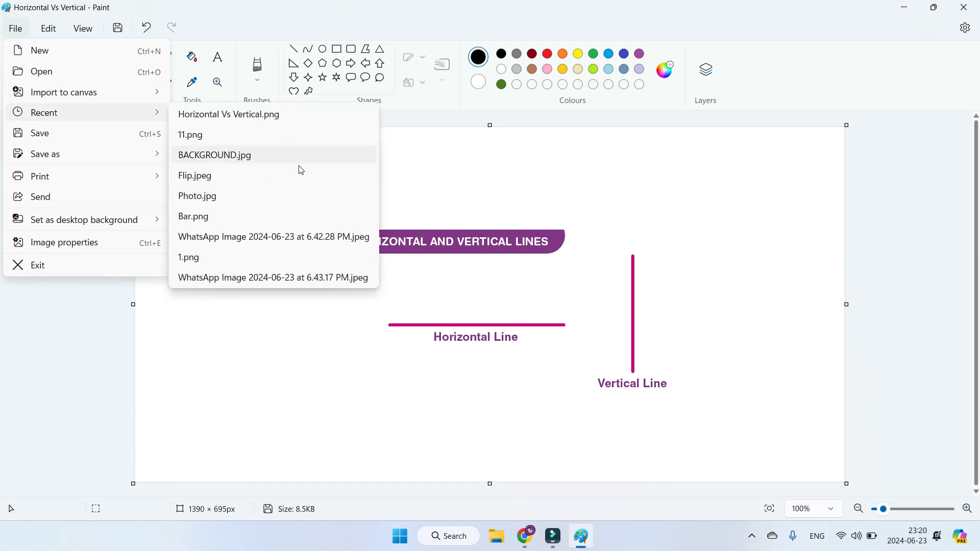
left_click(267, 158)
left_click(497, 324)
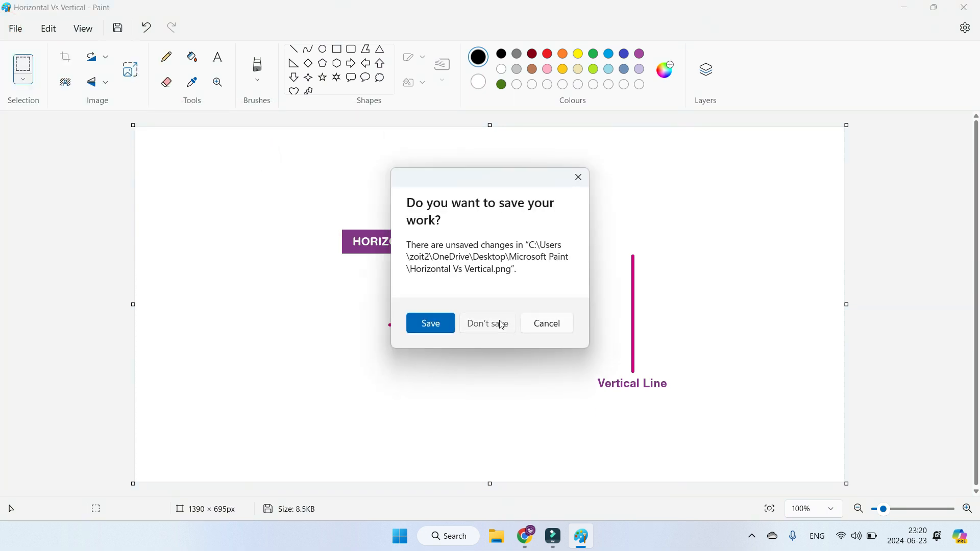
left_click_drag(306, 201, 92, 118)
left_click_drag(780, 448, 967, 472)
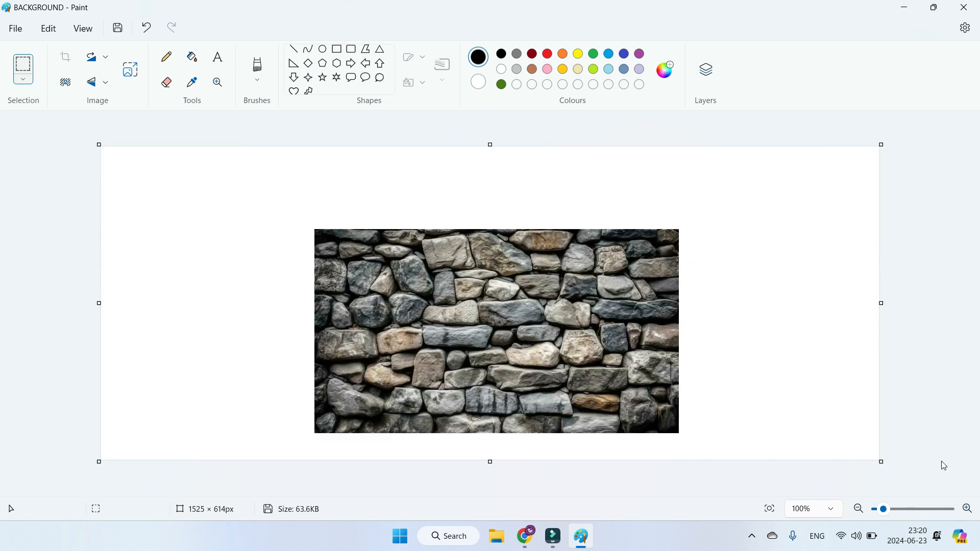
Step: Save the changes to BACKGROUND and save a JPEG copy named MSB in the Microsoft Paint folder
left_click(14, 28)
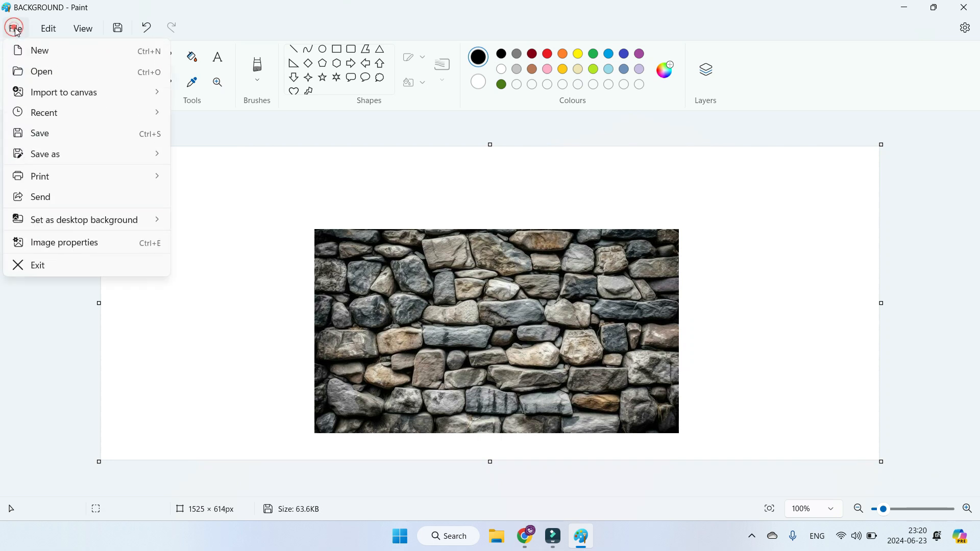
left_click(98, 136)
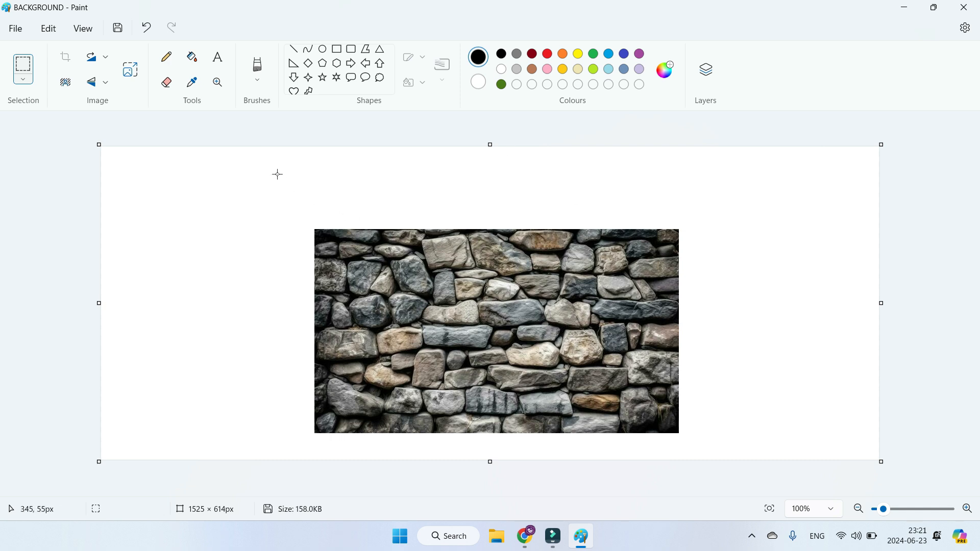
left_click(16, 28)
mouse_move(46, 156)
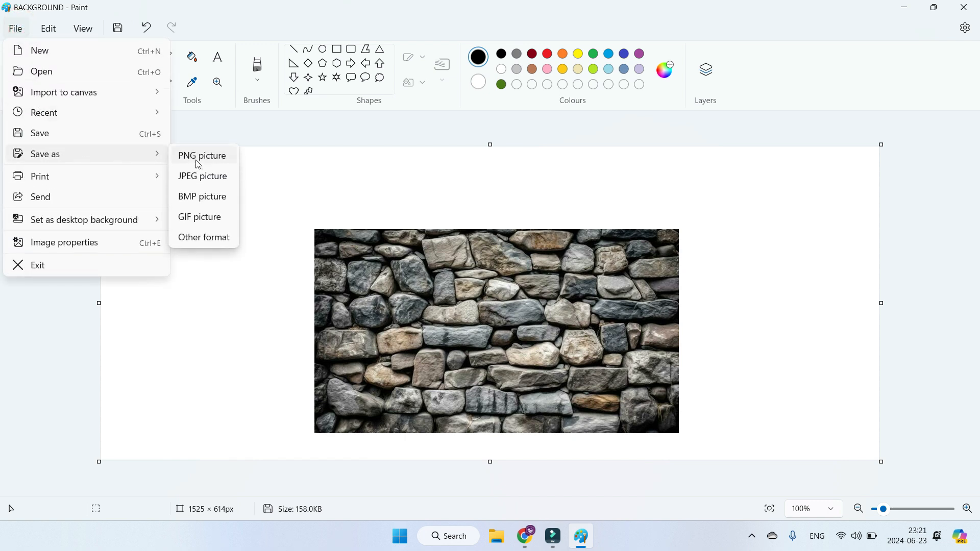
left_click(220, 187)
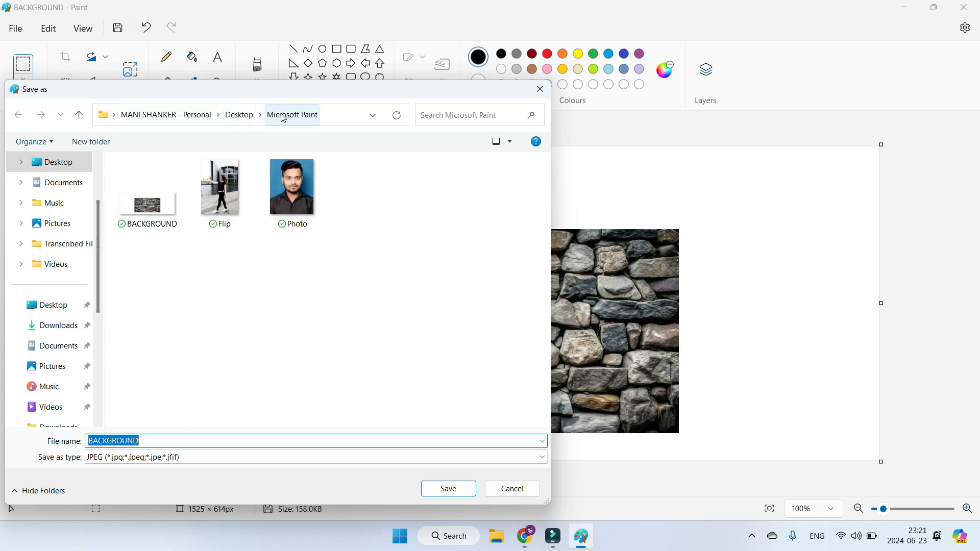
left_click(231, 438)
key("BackSpace")
key("BackSpace")
key("BackSpace")
key("BackSpace")
key("BackSpace")
key("BackSpace")
key("BackSpace")
key("BackSpace")
key("BackSpace")
key("BackSpace")
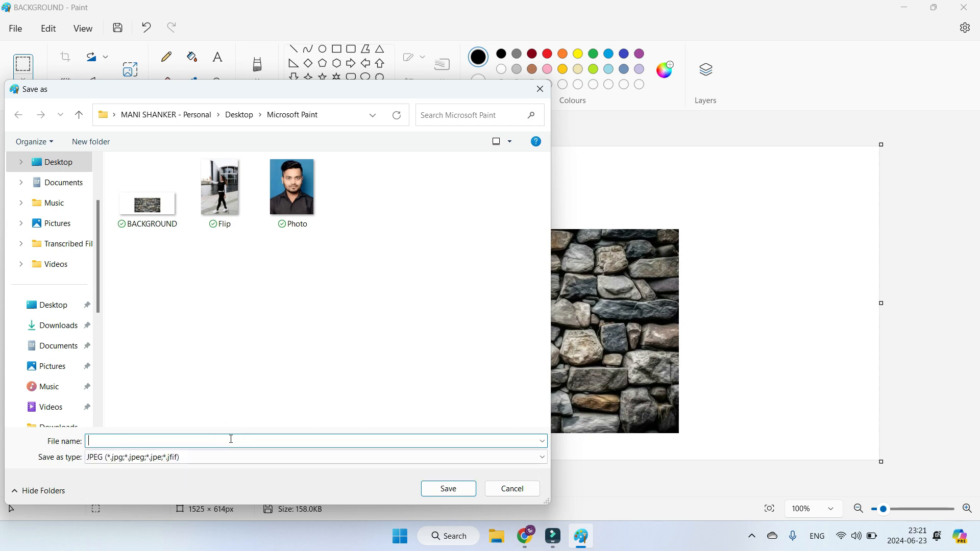
type("MSB")
left_click(464, 489)
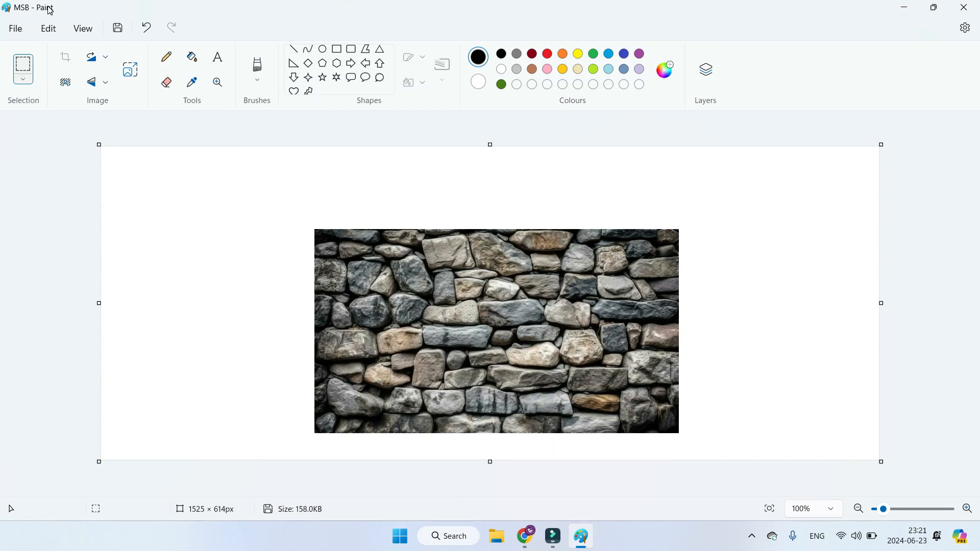
Step: Open the print settings for the image and choose Microsoft Print to PDF with Portrait orientation, leaving print to file off
left_click(15, 28)
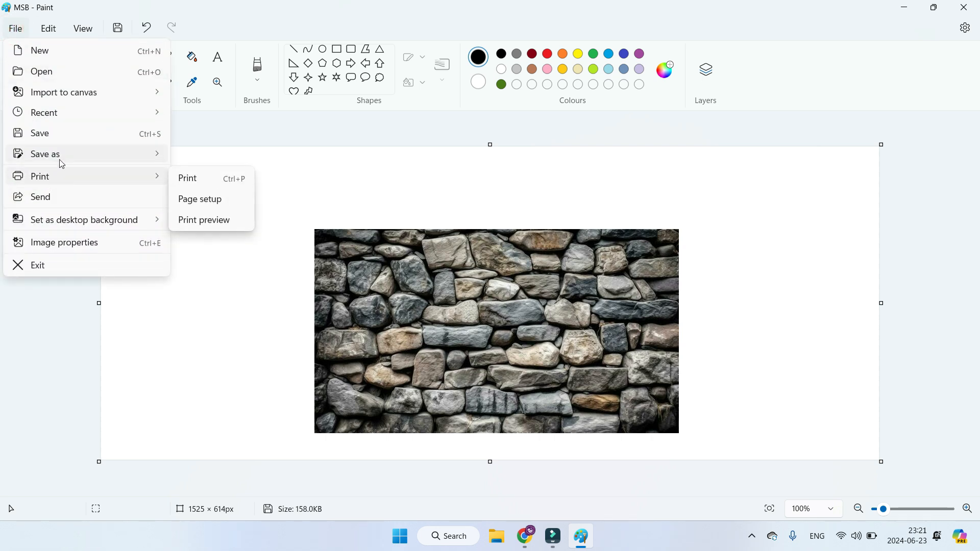
mouse_move(66, 175)
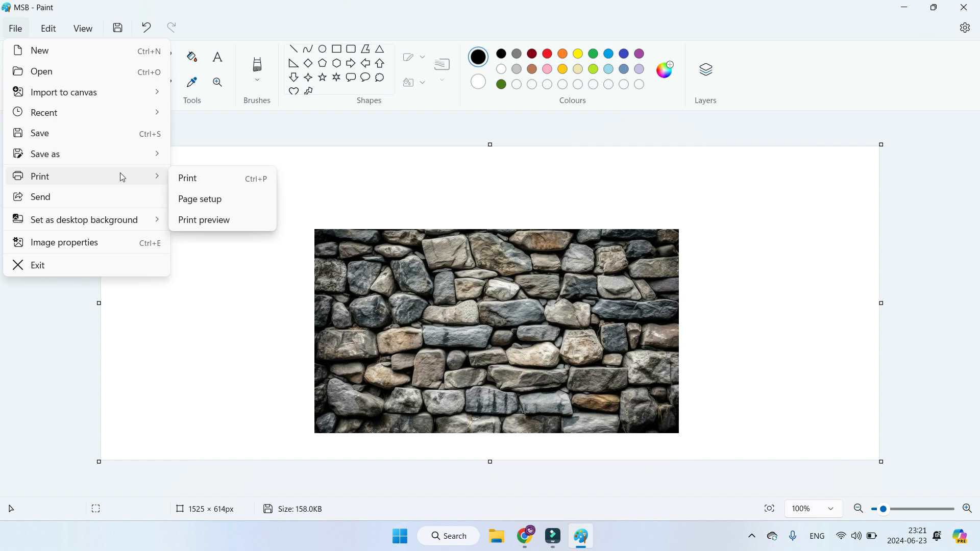
left_click(207, 181)
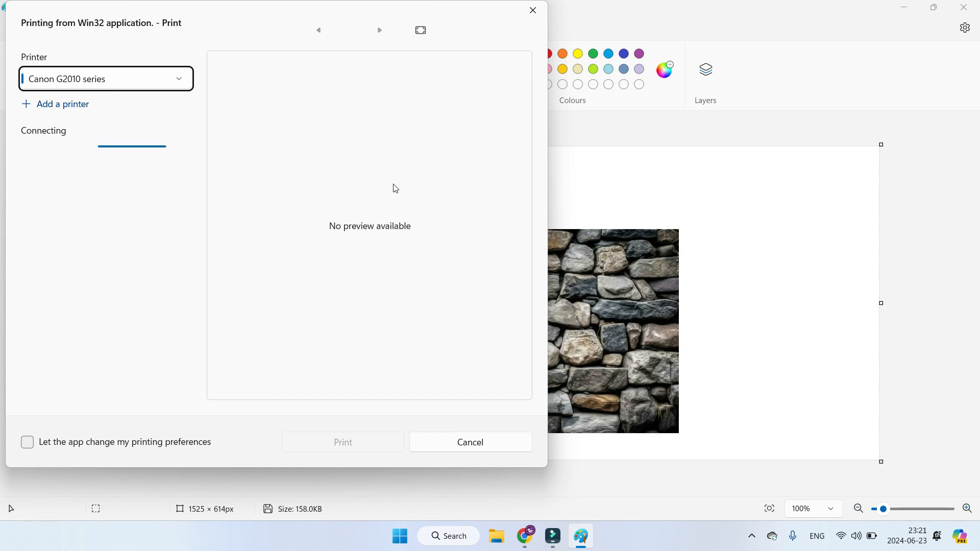
left_click(131, 80)
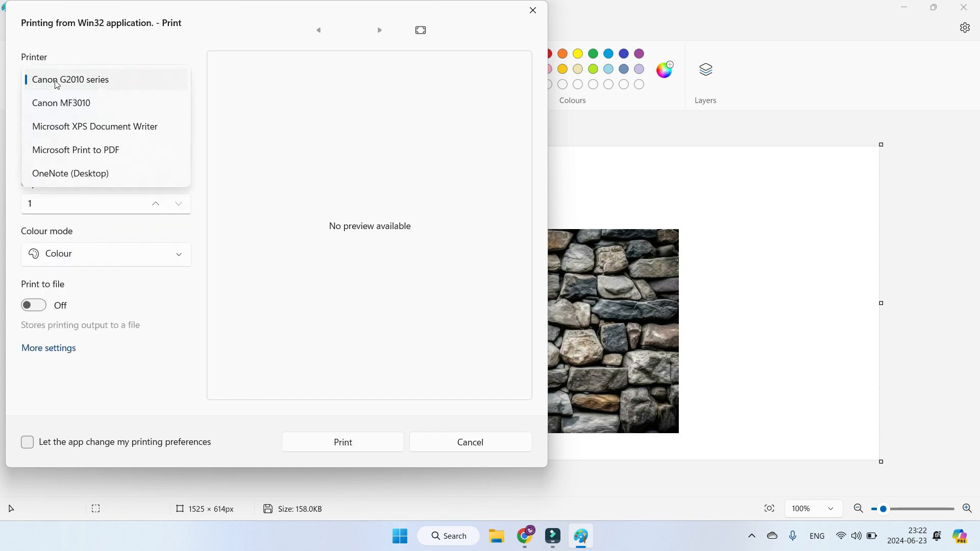
left_click(98, 155)
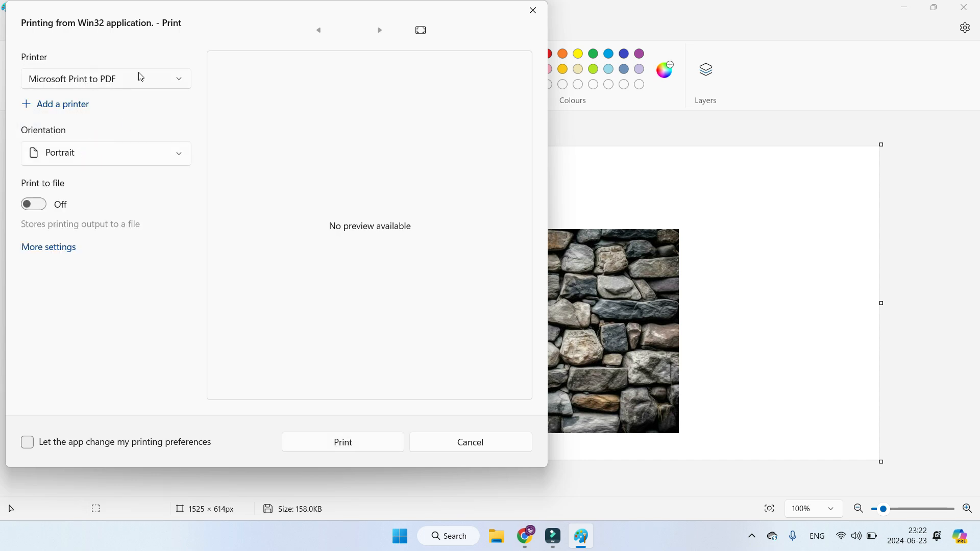
left_click(76, 153)
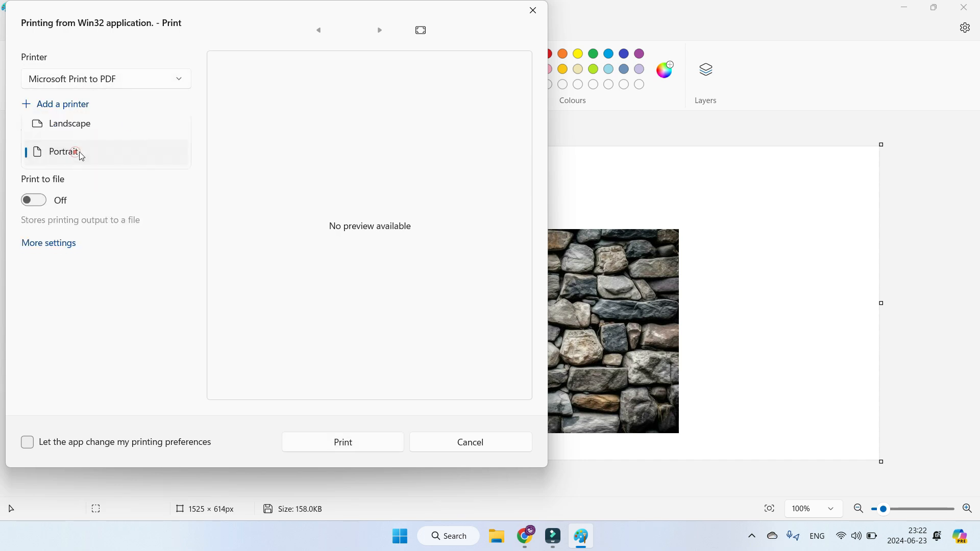
left_click(143, 155)
left_click(40, 204)
left_click(34, 210)
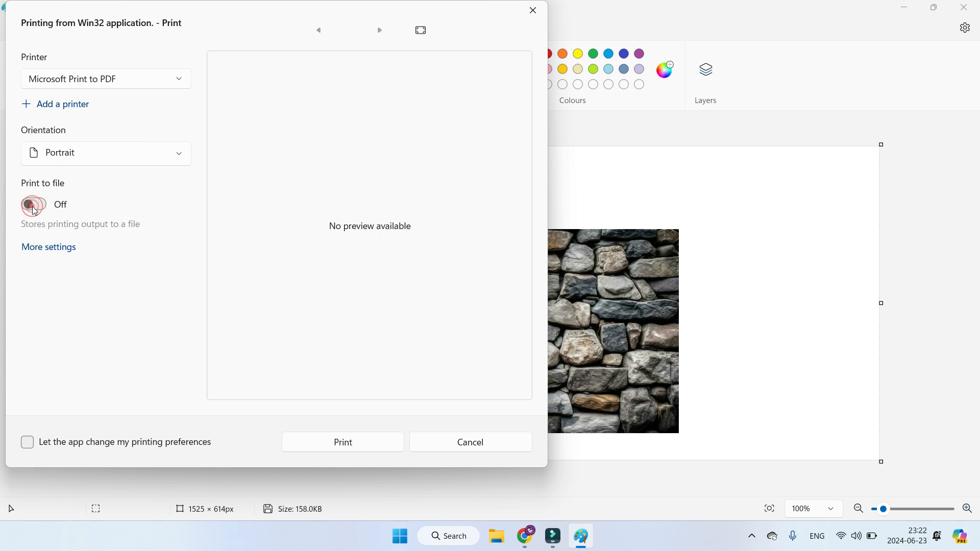
left_click(34, 209)
left_click(34, 206)
Step: Print the image to a PDF document named Background in the Microsoft Paint folder
left_click(358, 443)
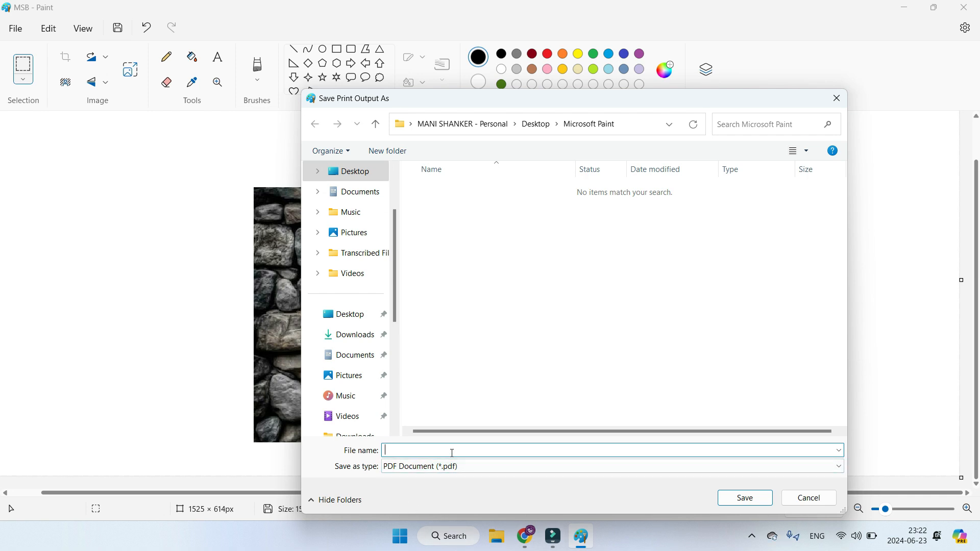
type("Background")
key("Return")
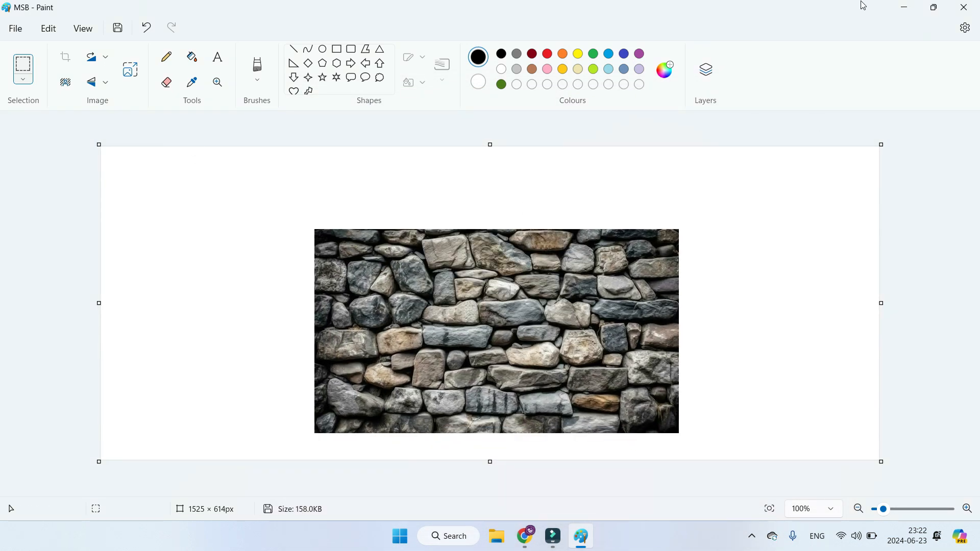
Step: Check the printed Background.pdf from the Microsoft Paint folder on the desktop, and return to the image in Paint
left_click(908, 13)
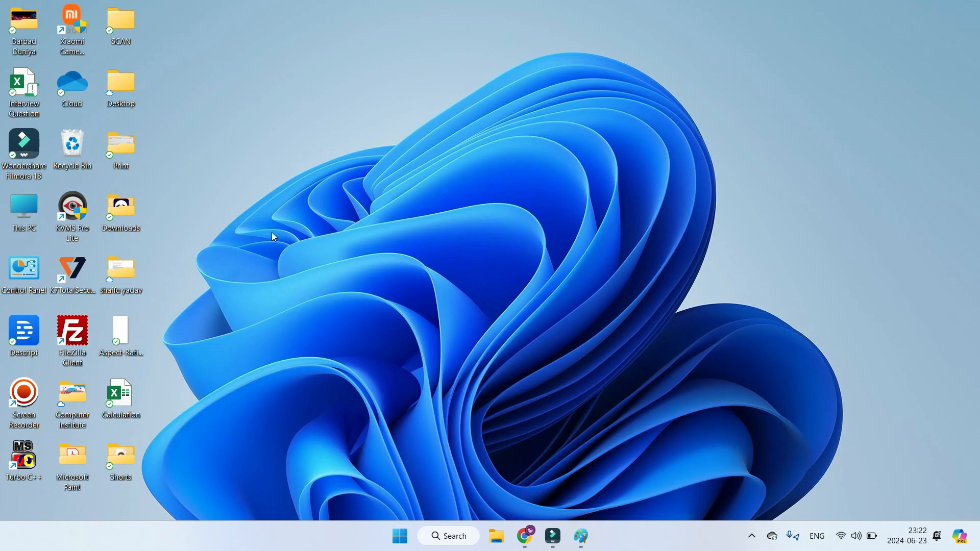
double_click(87, 467)
left_click(316, 142)
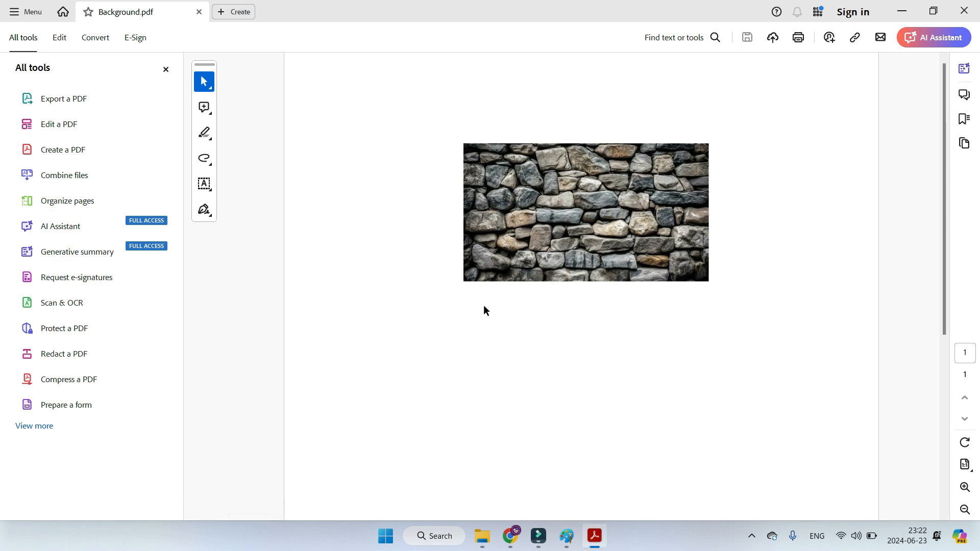
left_click(964, 10)
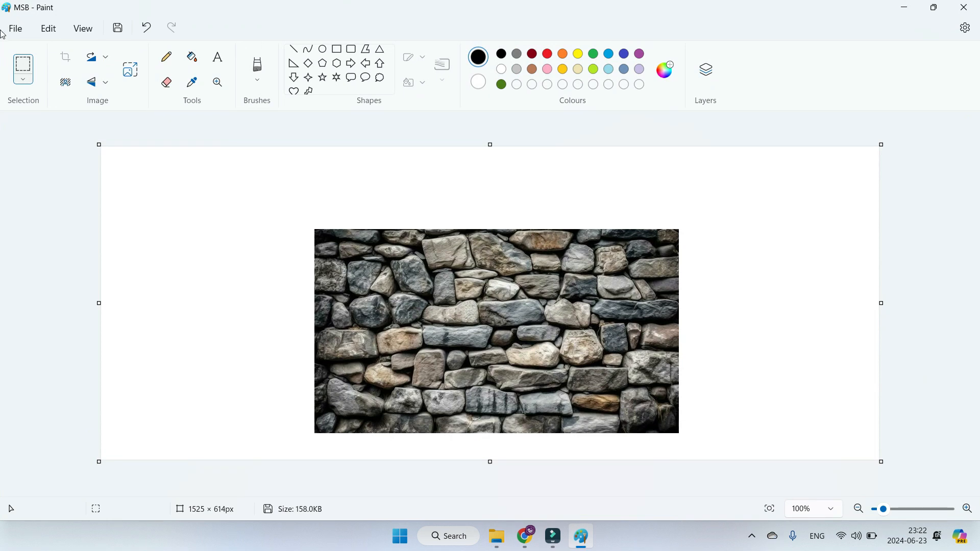
Step: Set the page setup to A4 paper in Portrait orientation, trying Landscape as well
left_click(15, 28)
mouse_move(55, 153)
mouse_move(64, 179)
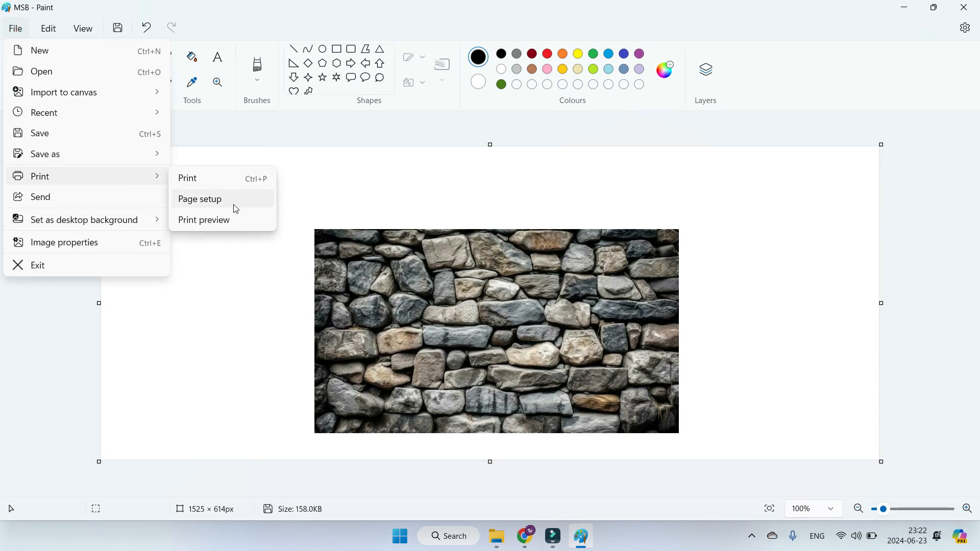
left_click(222, 201)
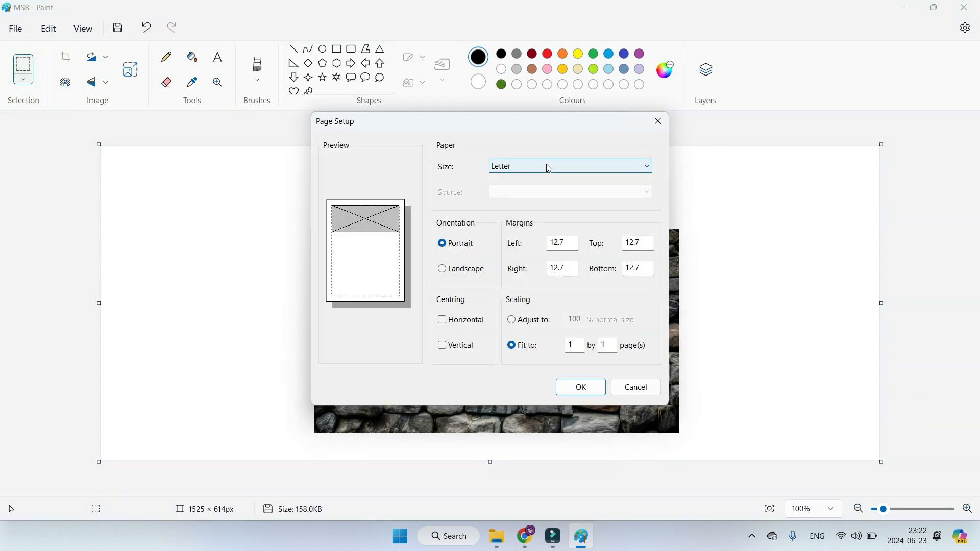
left_click(597, 166)
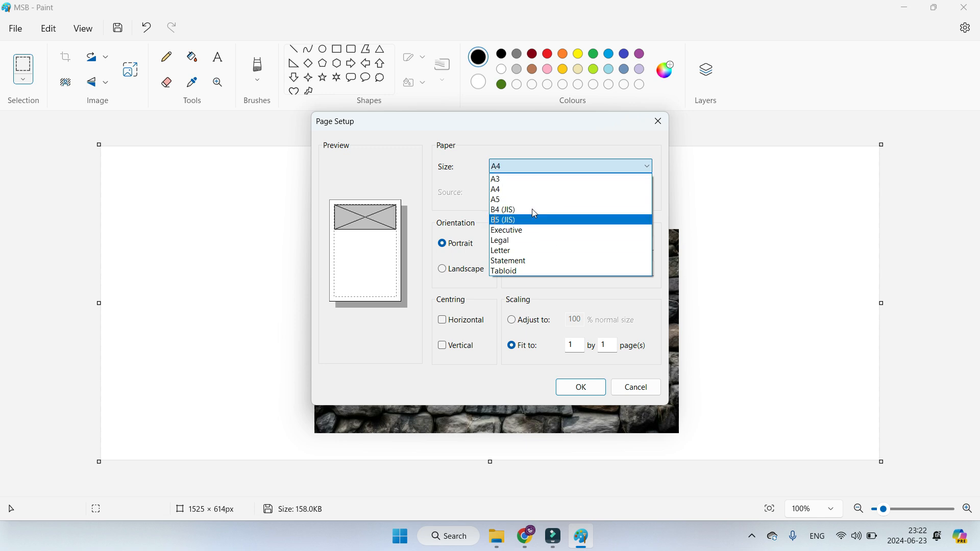
left_click(519, 189)
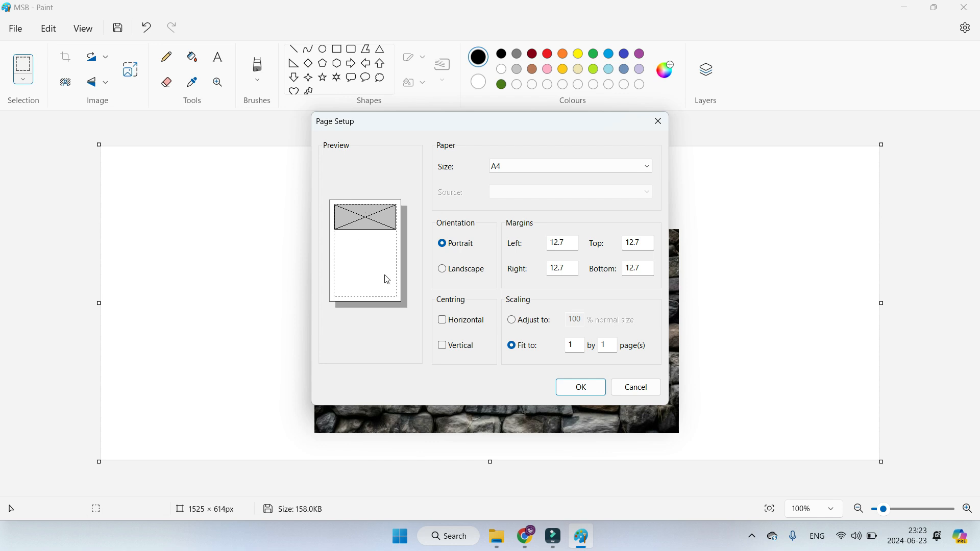
left_click(451, 276)
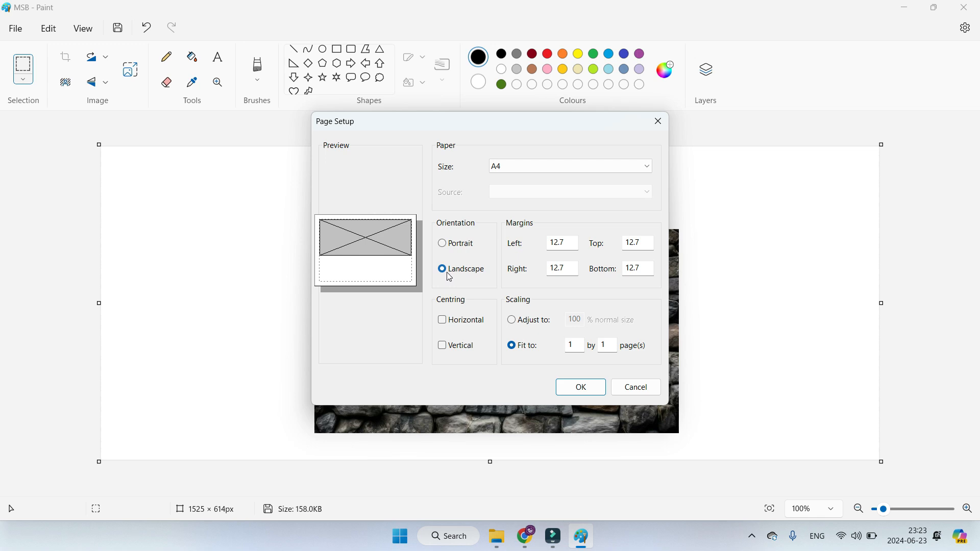
left_click(458, 245)
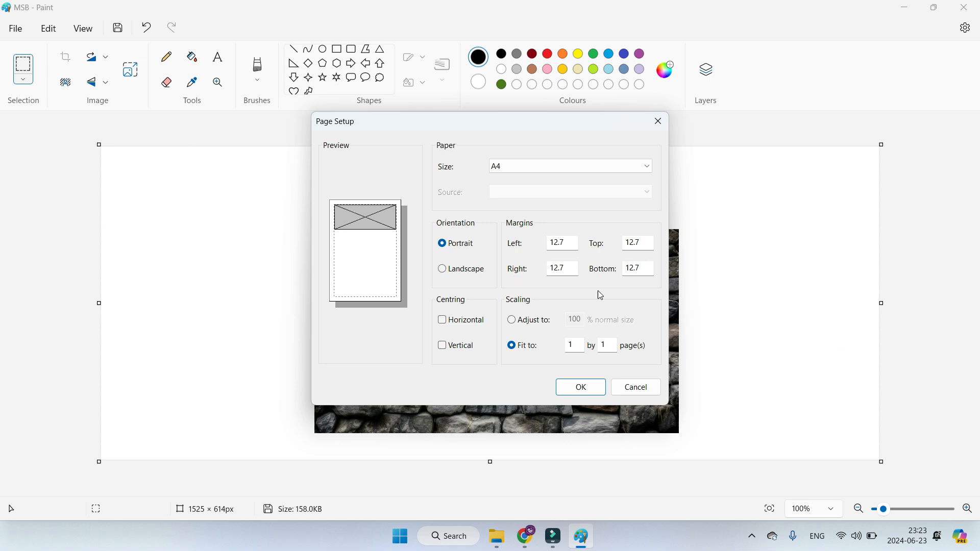
Step: Try the horizontal and vertical centring options in the page setup, leaving both off
left_click(442, 320)
left_click(442, 346)
left_click(442, 320)
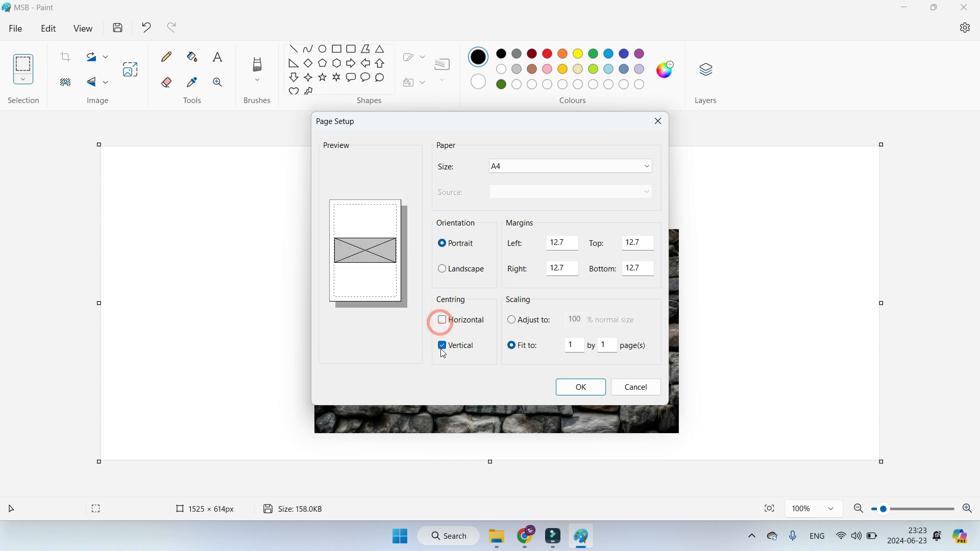
left_click(442, 345)
left_click(443, 321)
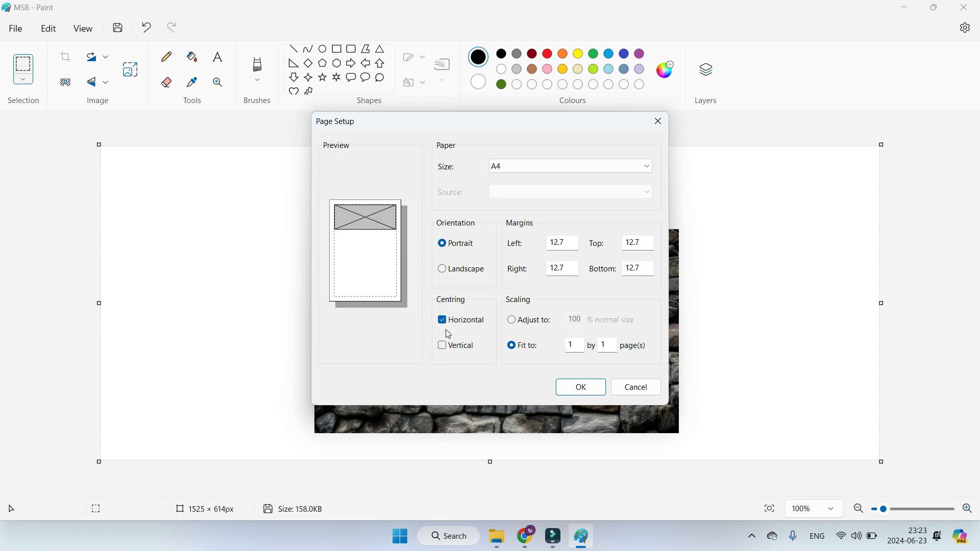
left_click(449, 347)
left_click(449, 321)
left_click(449, 345)
Step: Try adjusting the print scaling to 60 % and 10 %, and apply the page setup with scaling fitted to 1 by 1 page
left_click(512, 320)
left_click(579, 321)
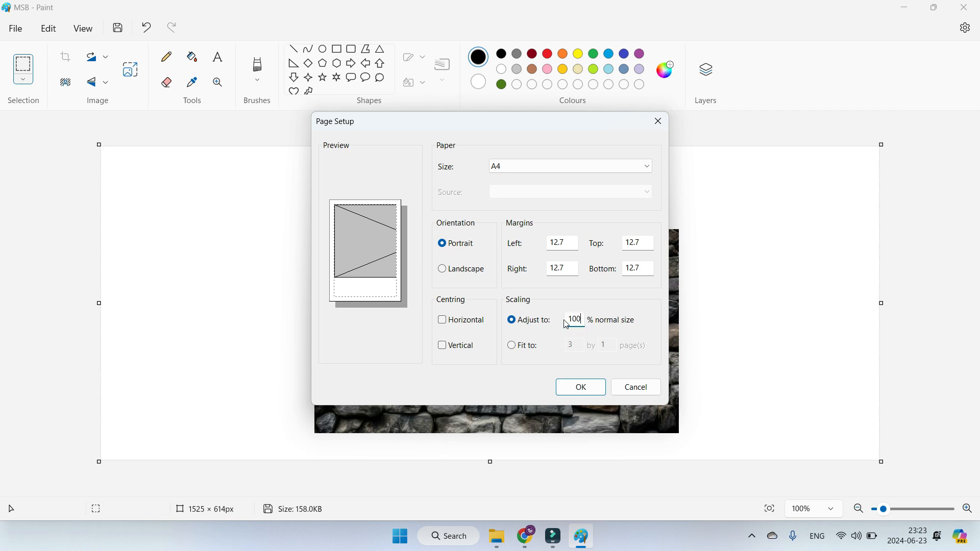
double_click(582, 324)
type("60")
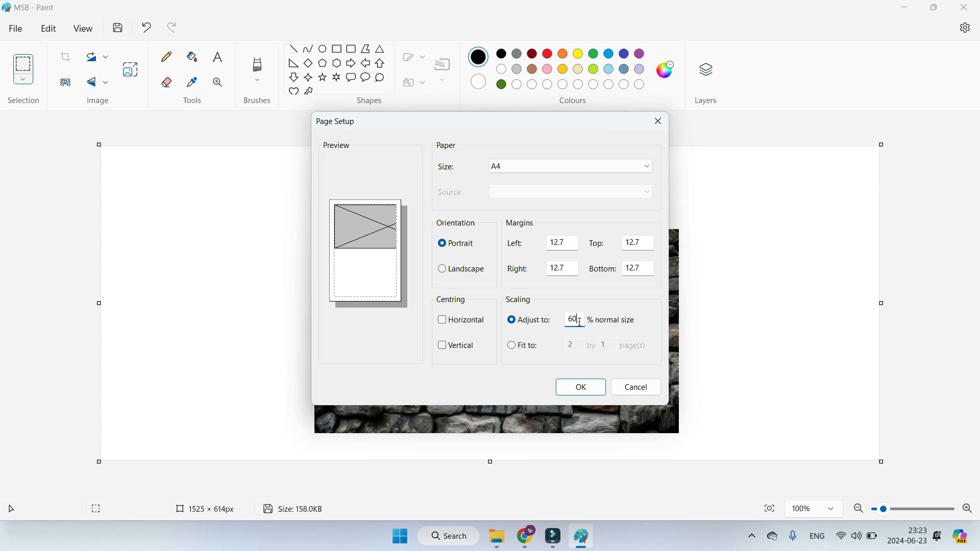
left_click_drag(581, 323, 570, 321)
type("10")
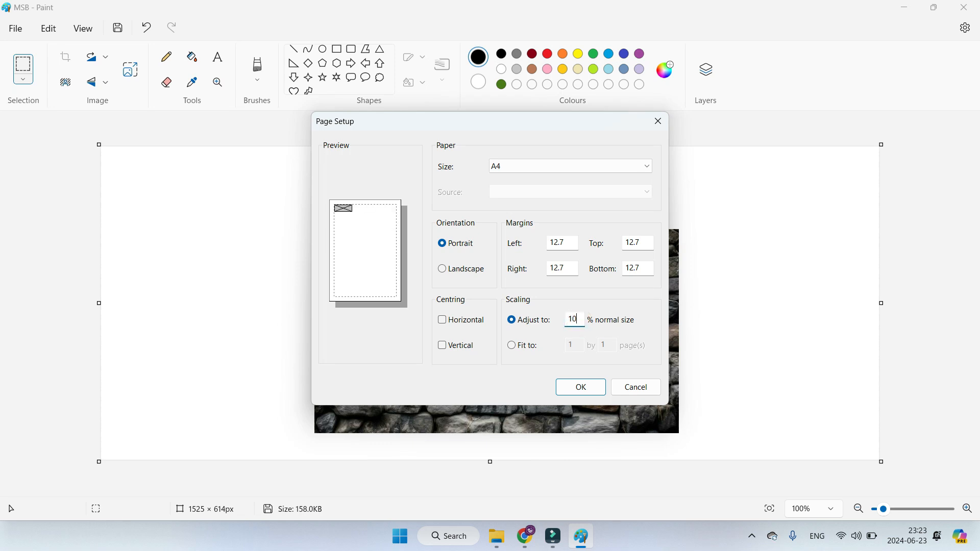
key("BackSpace")
left_click(512, 346)
left_click(581, 386)
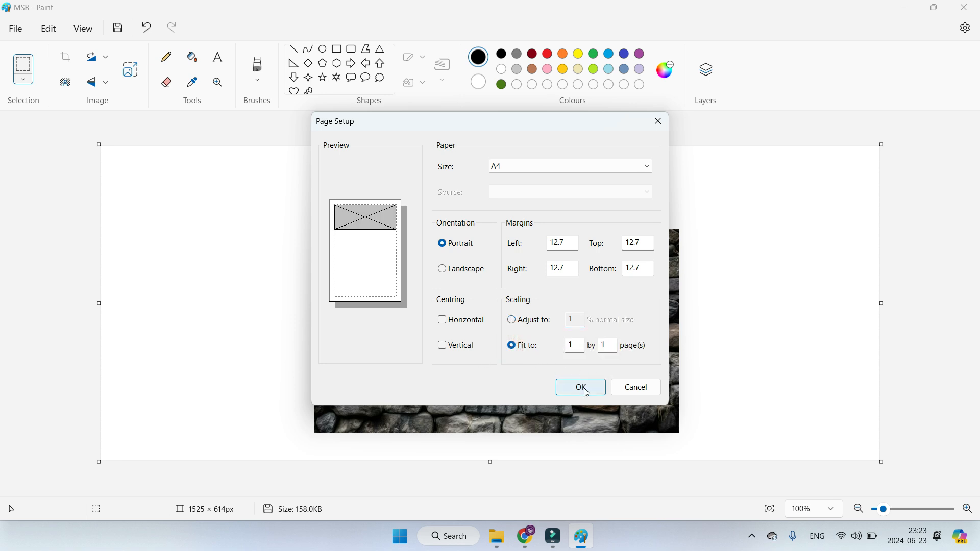
Step: Examine the print preview of the image, enlarging and reducing the page view, and close the preview
left_click(17, 36)
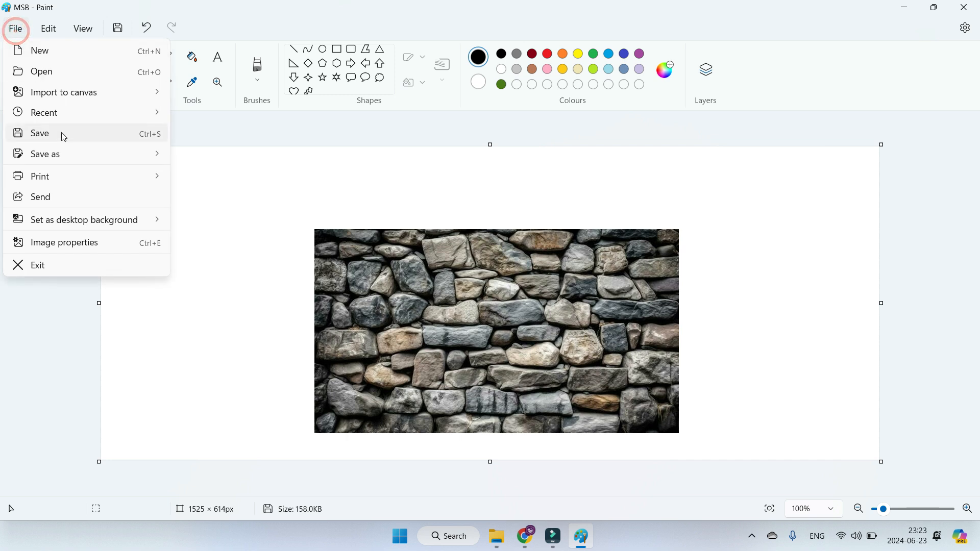
mouse_move(64, 180)
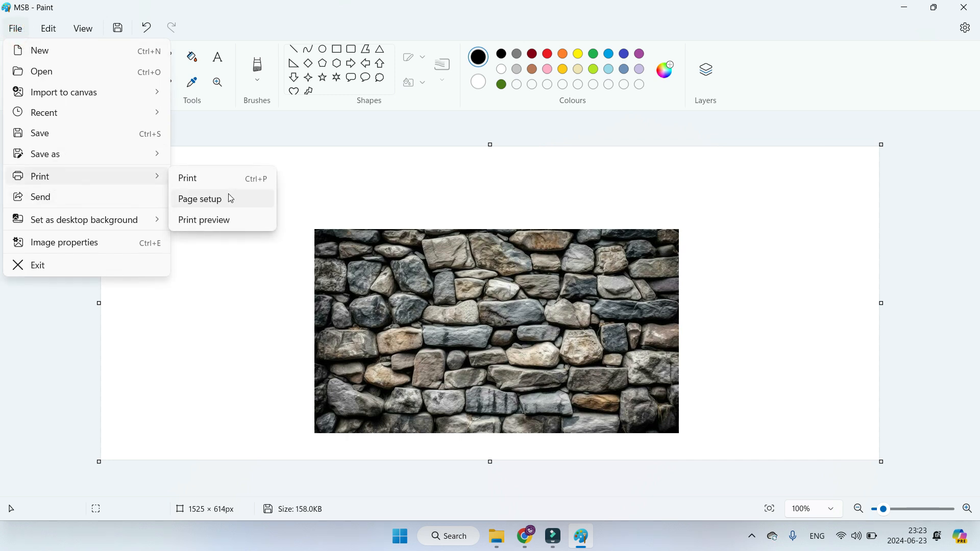
left_click(231, 223)
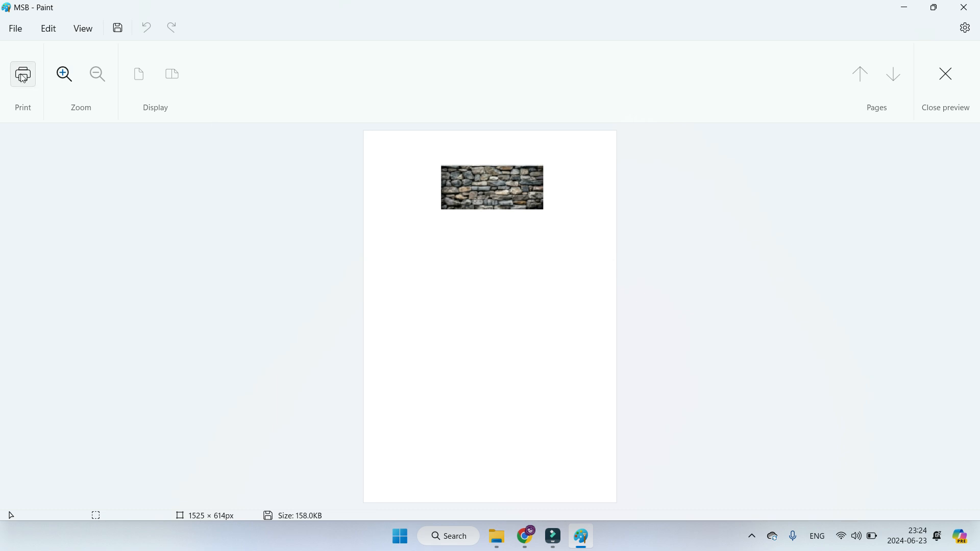
left_click(62, 80)
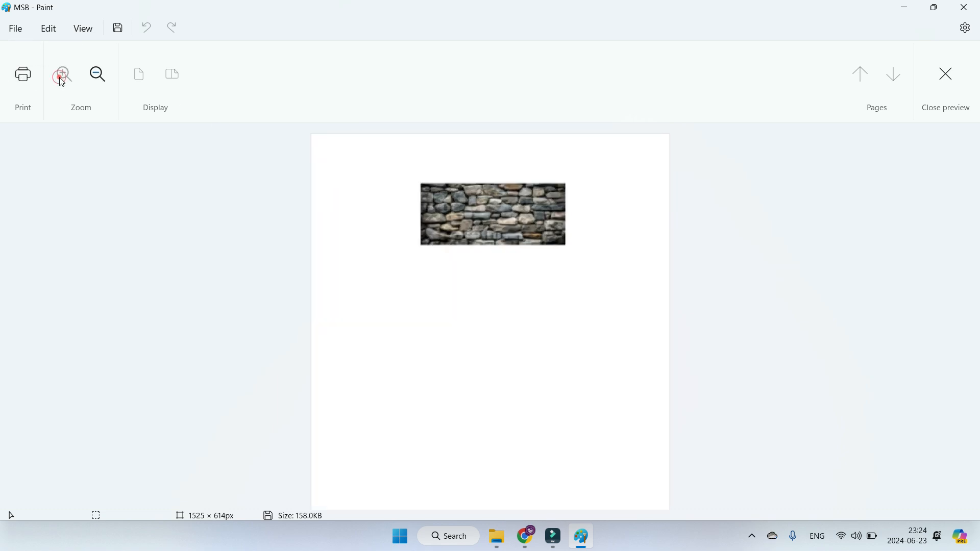
left_click(99, 86)
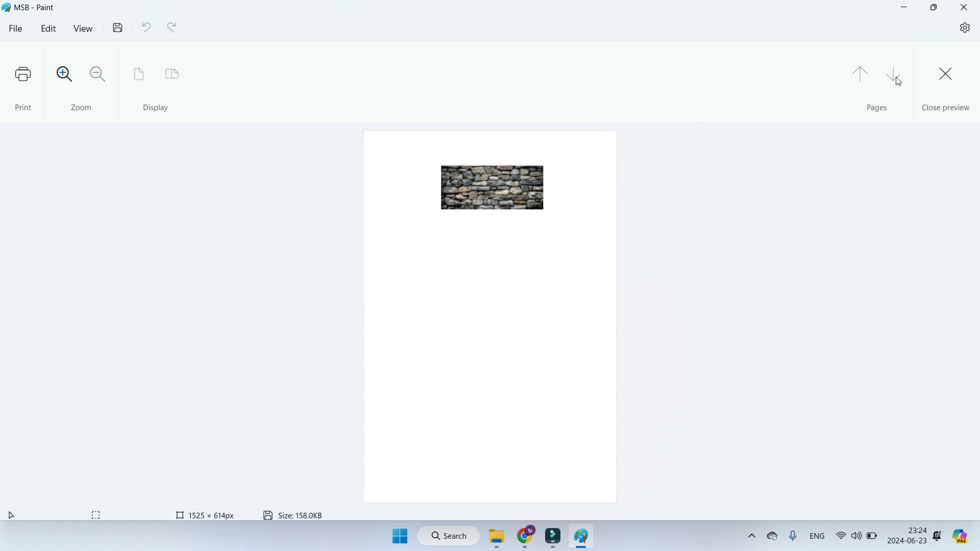
left_click(945, 74)
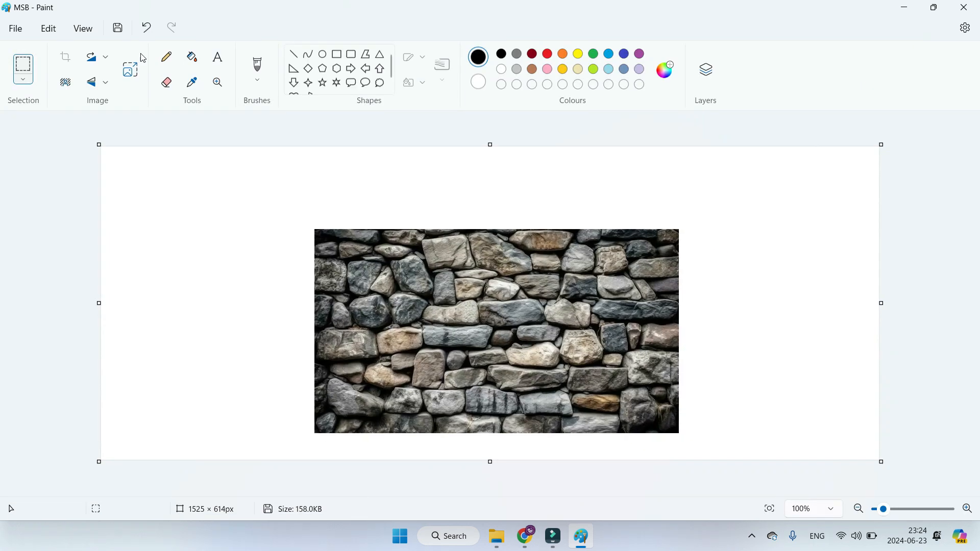
left_click(16, 28)
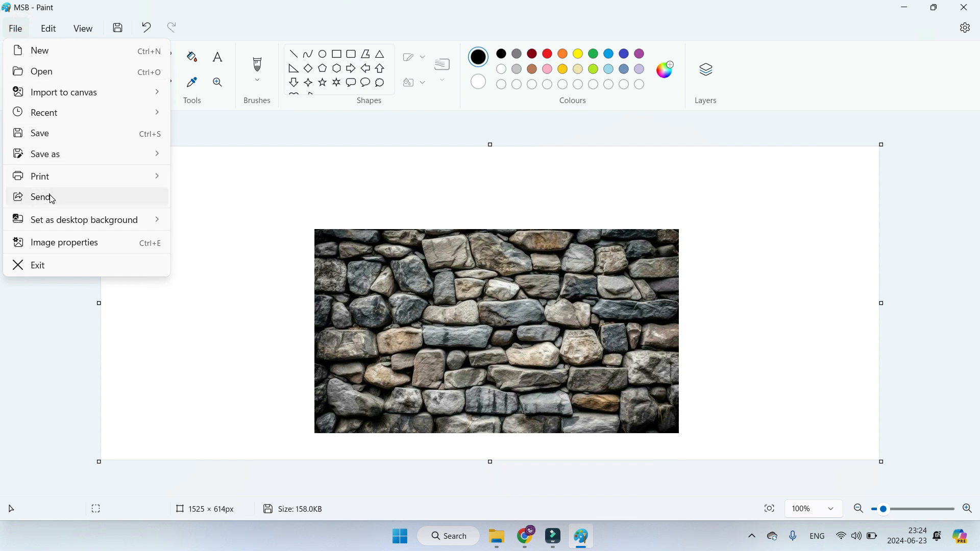
left_click(470, 171)
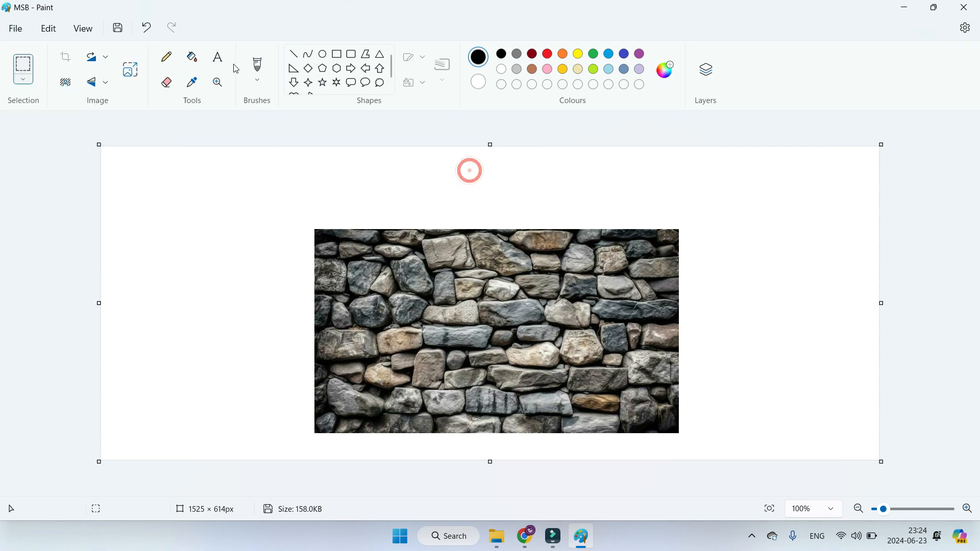
Step: Add the text "MY AIM MY FUTURE" above the stone wall picture in a text box about 755 px wide
left_click(218, 59)
left_click_drag(309, 176, 693, 215)
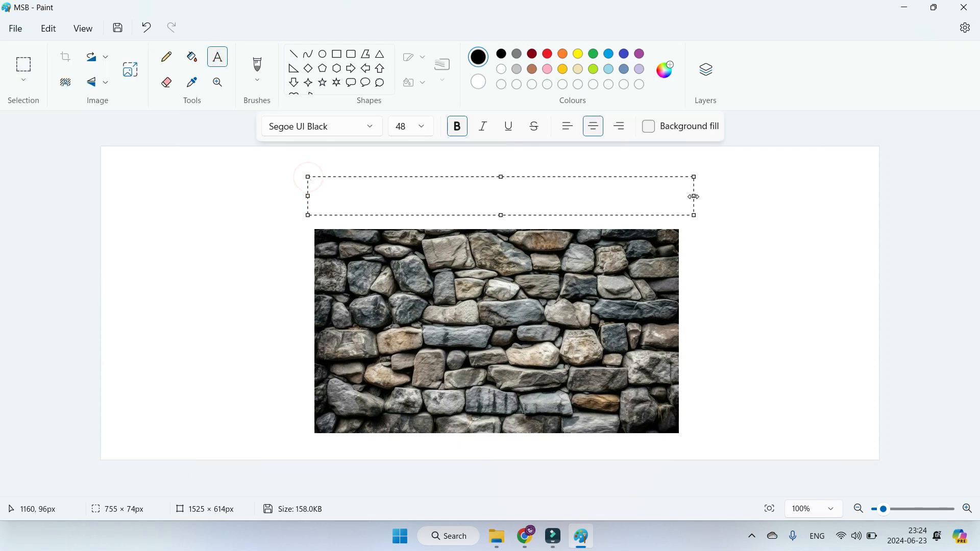
type("MY AIM M")
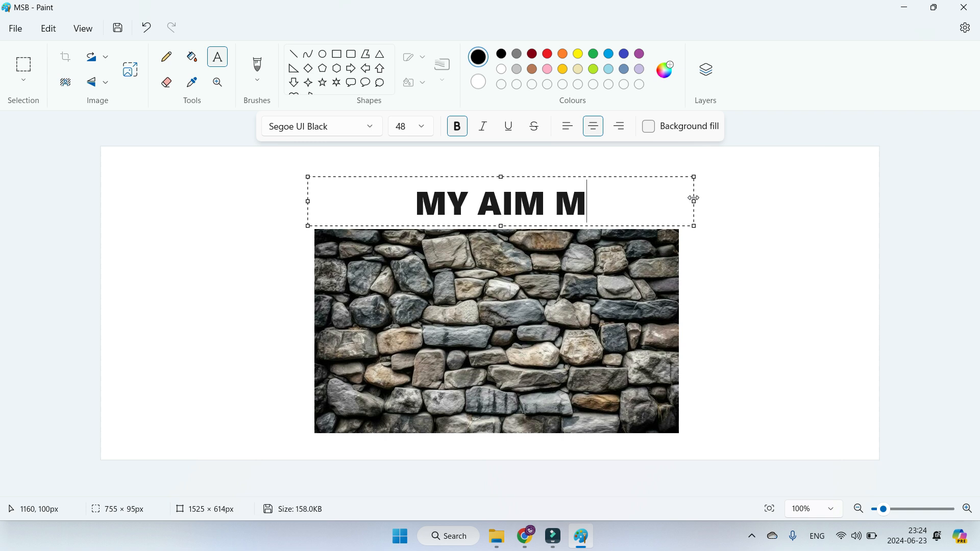
type("Y FUTURE")
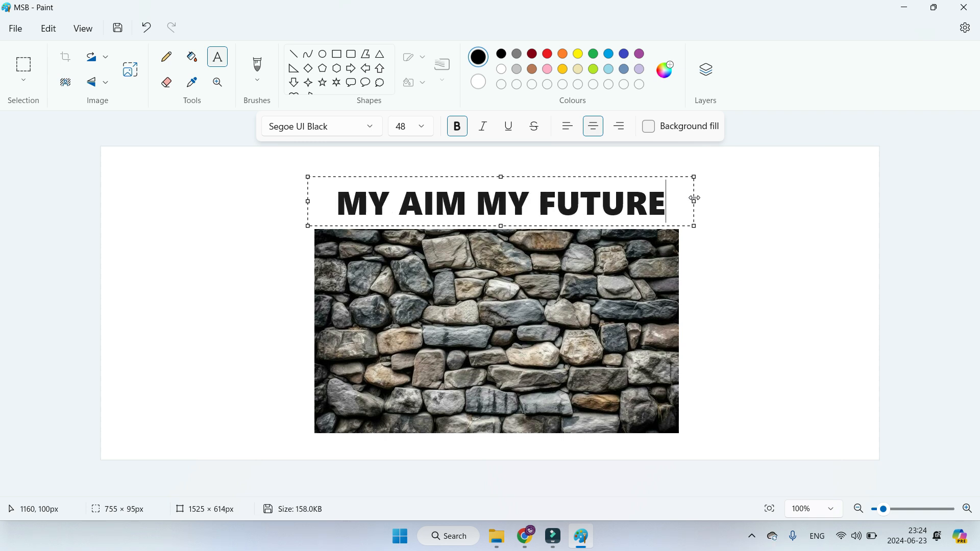
left_click(794, 228)
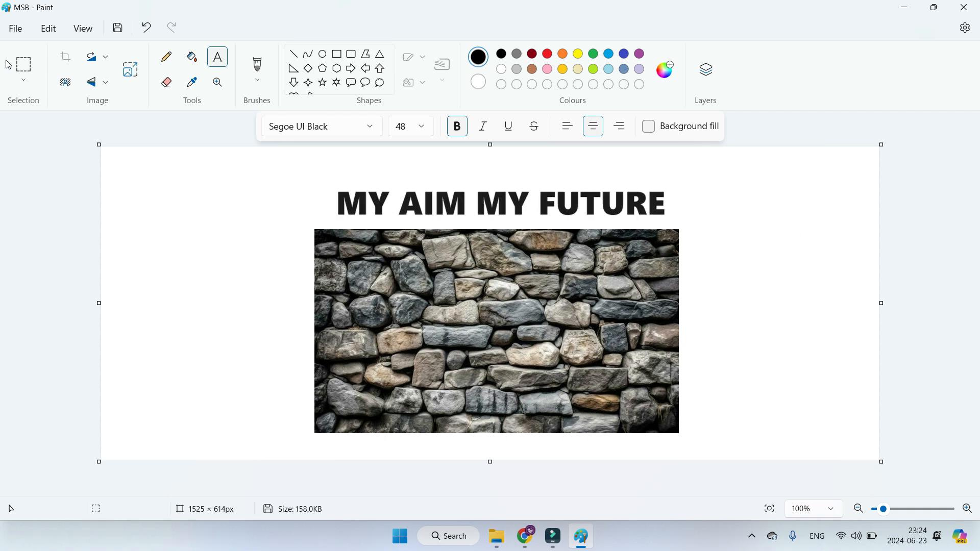
Step: Send the image as an e-mail attachment with the Outlook profile and choose the second account as the sender
left_click(8, 32)
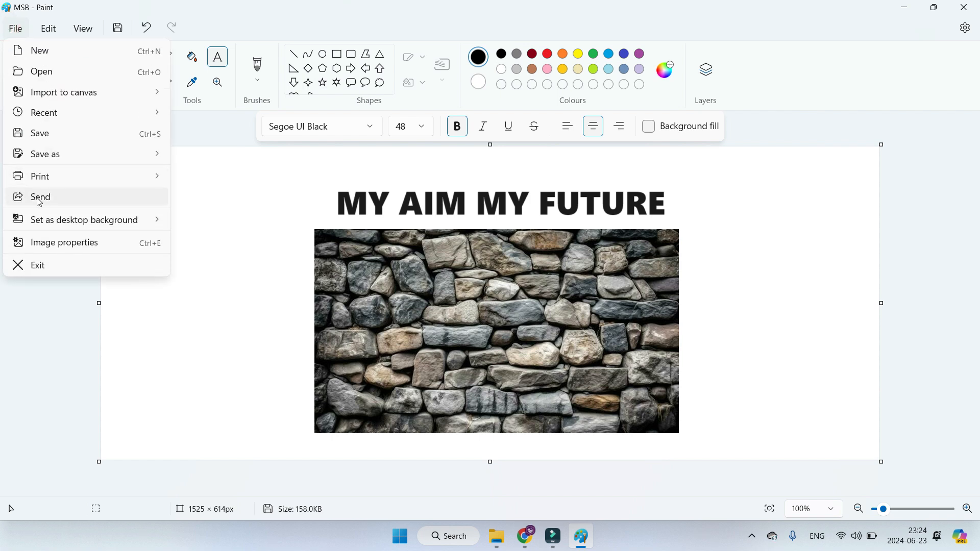
left_click(37, 198)
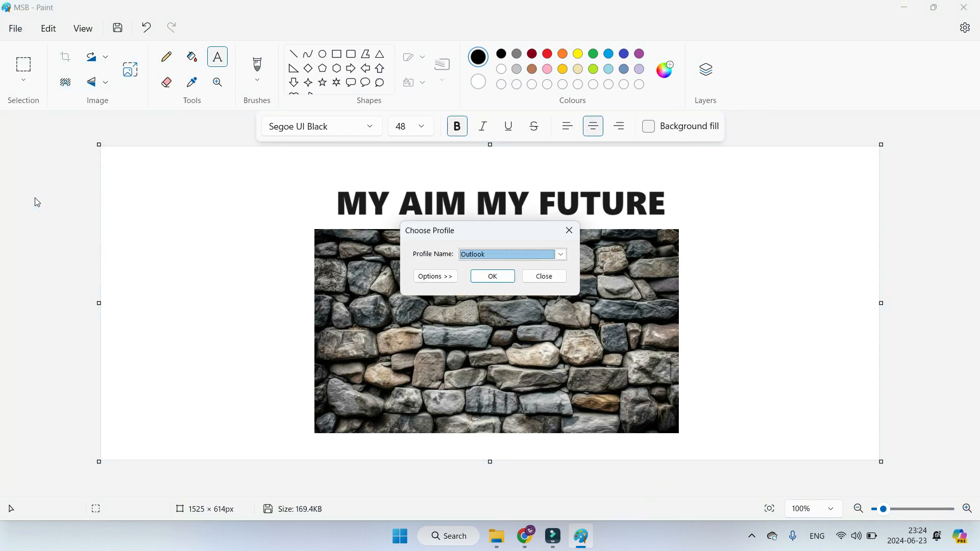
left_click(506, 276)
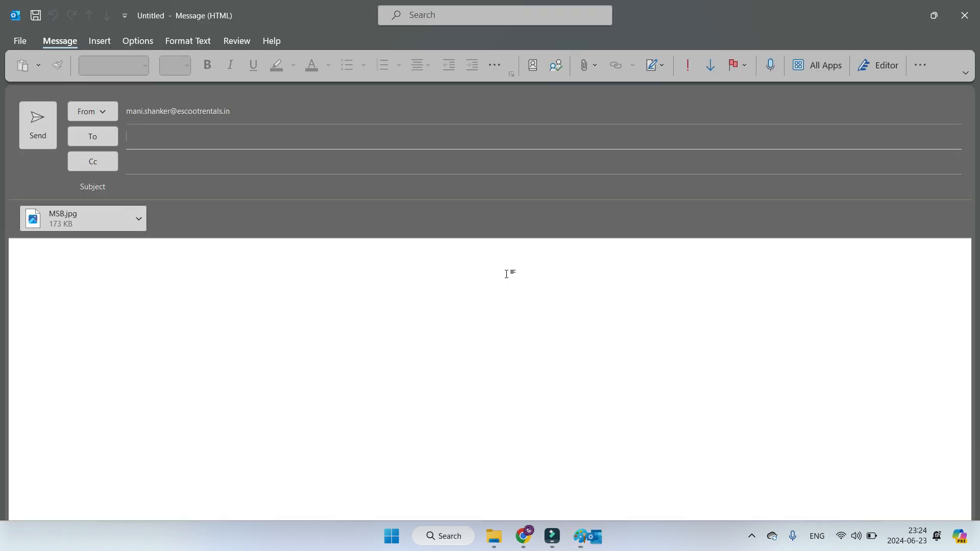
left_click(103, 114)
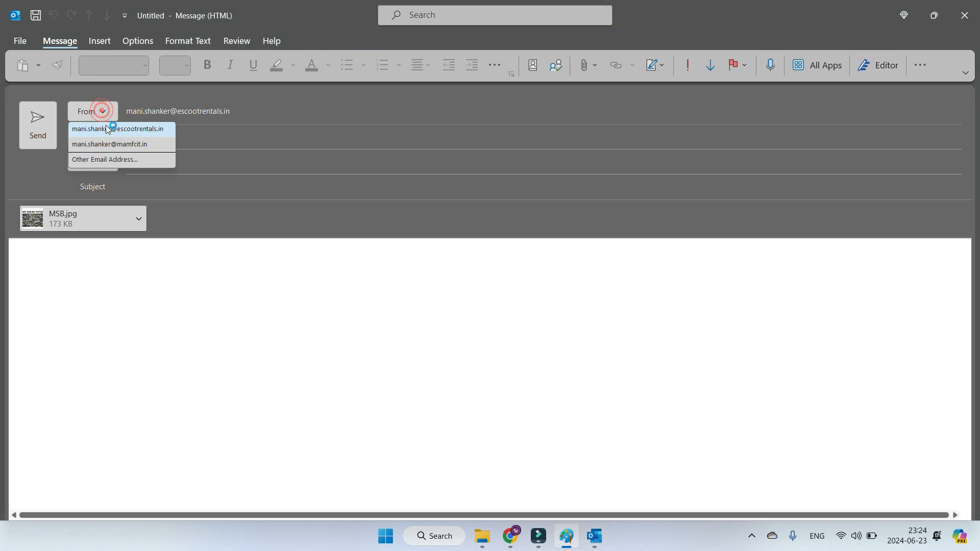
left_click(93, 146)
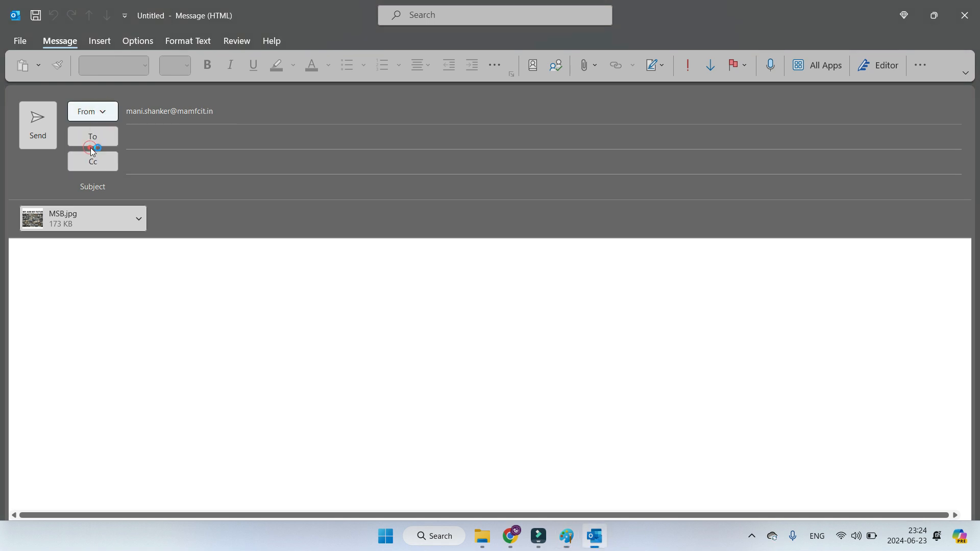
Step: Enter the recipient's e-mail address and set the message subject to "My Aim My Future Logo"
left_click(179, 140)
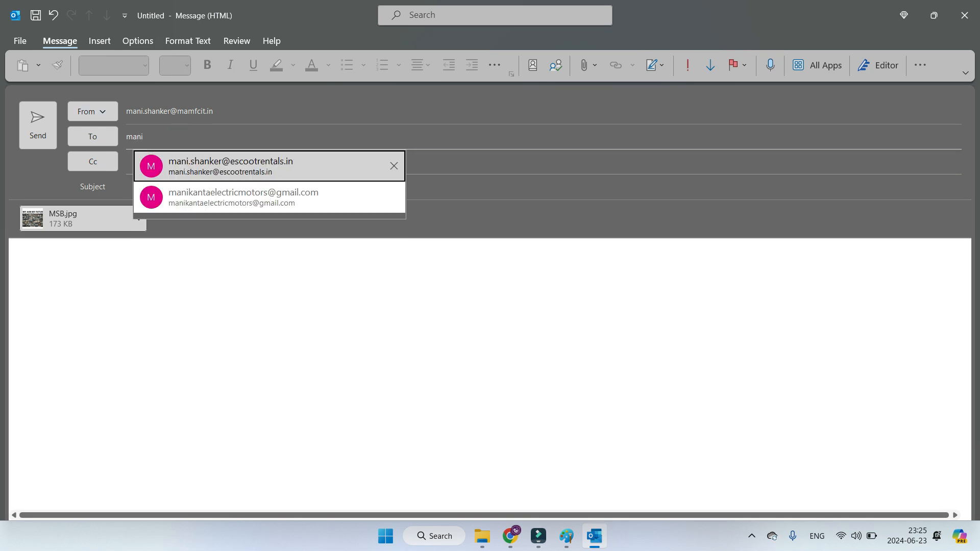
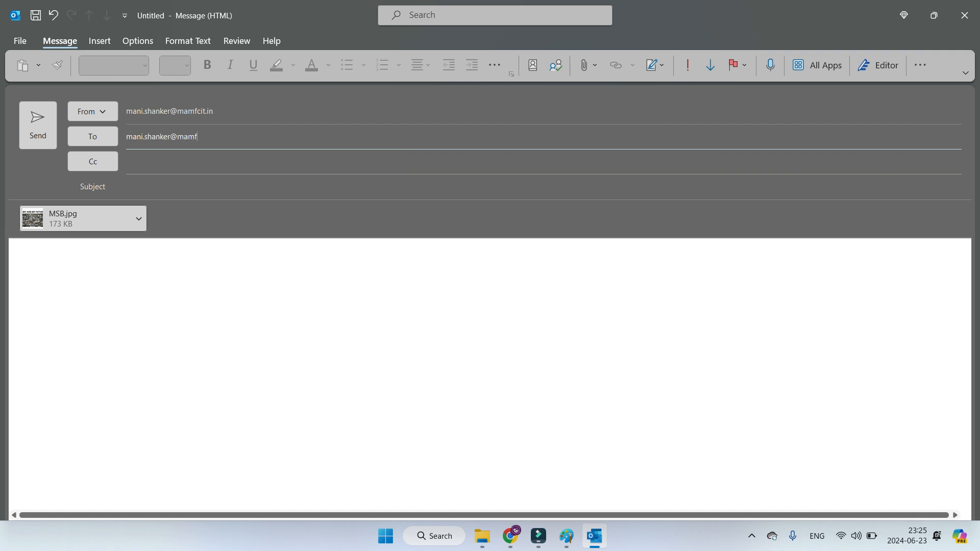
key("Tab")
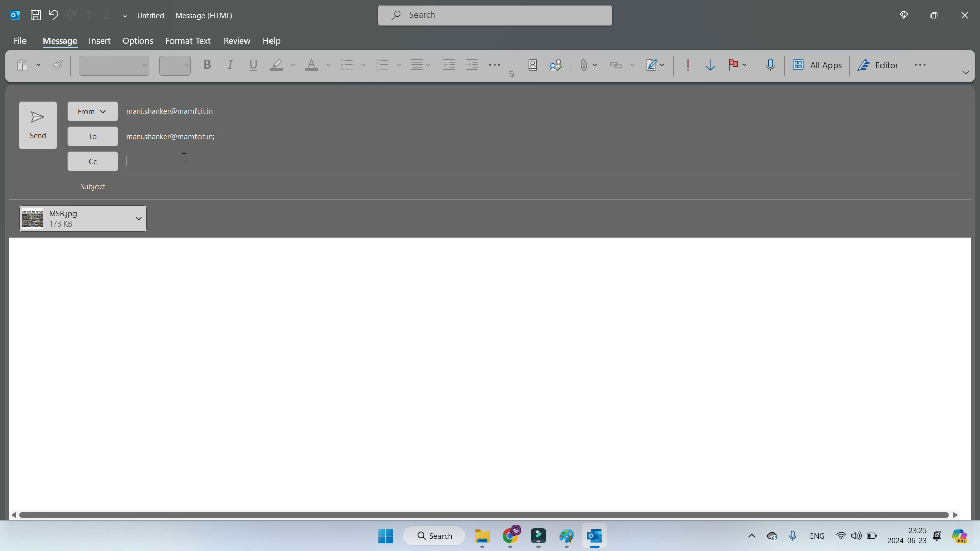
left_click(178, 190)
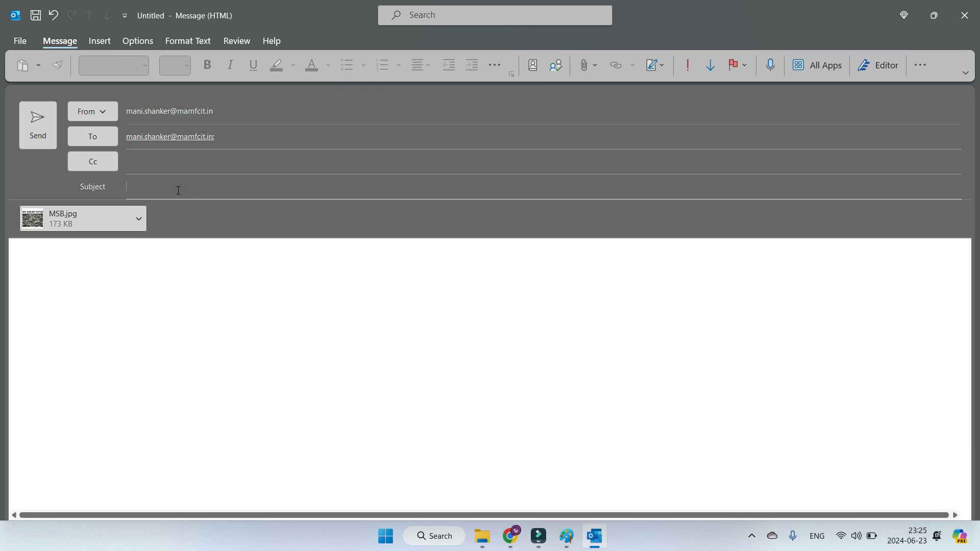
type("My Aim My Future Logo")
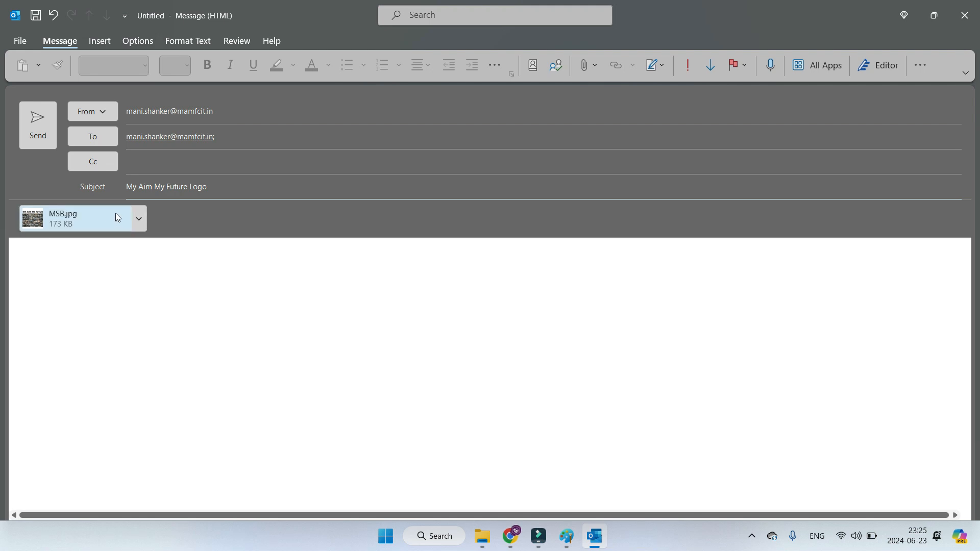
Step: Preview the attached MSB.jpg, close the preview and send the message
left_click(139, 217)
left_click(108, 243)
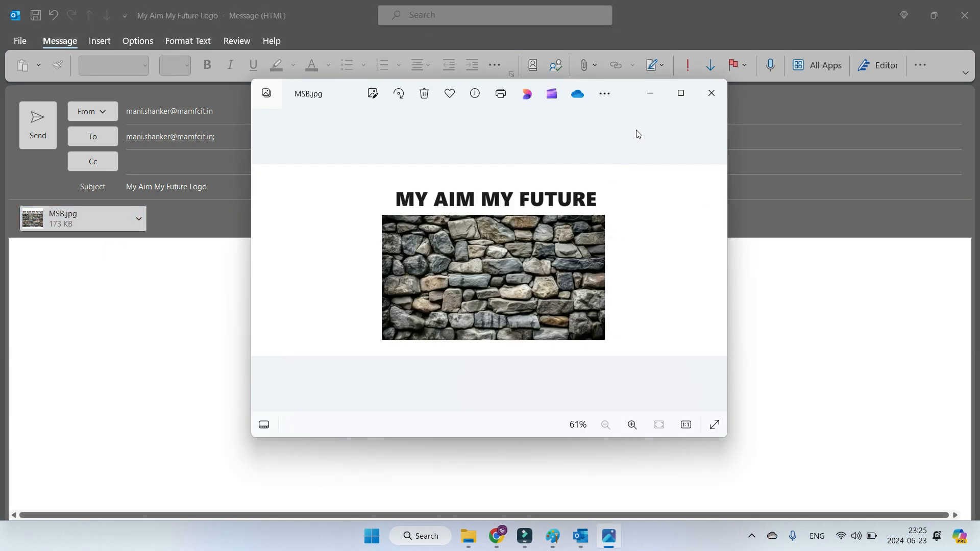
left_click(711, 94)
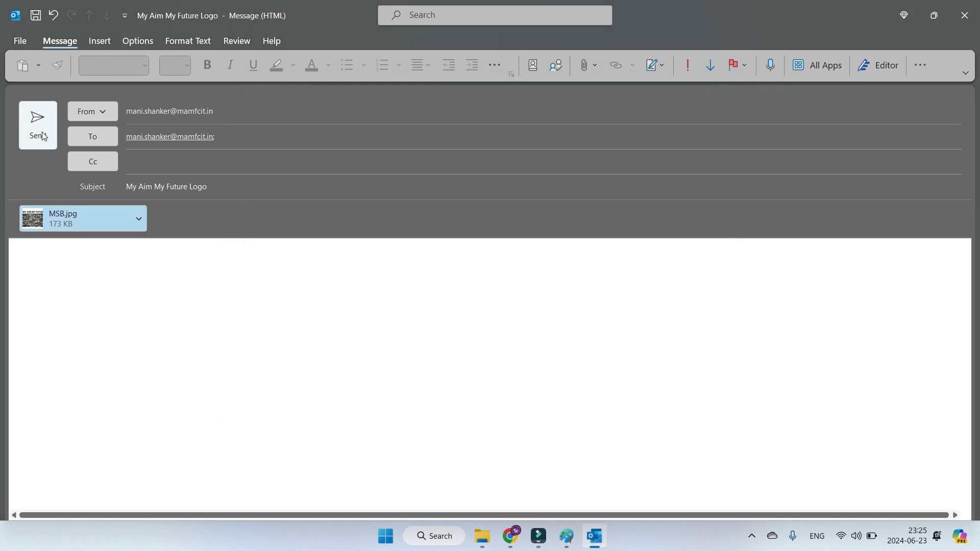
left_click(43, 135)
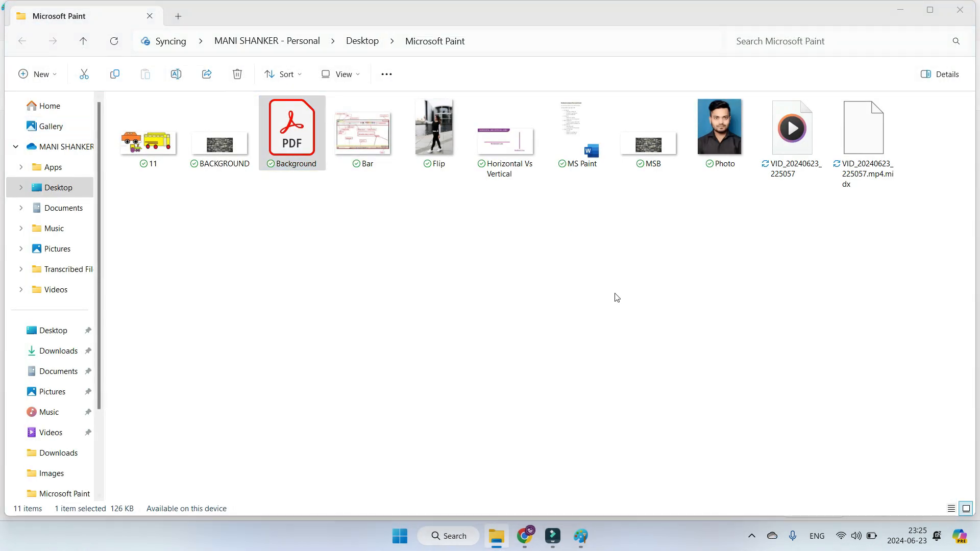
Step: Minimise Paint and File Explorer to view the current desktop background, and return to Paint
left_click(582, 535)
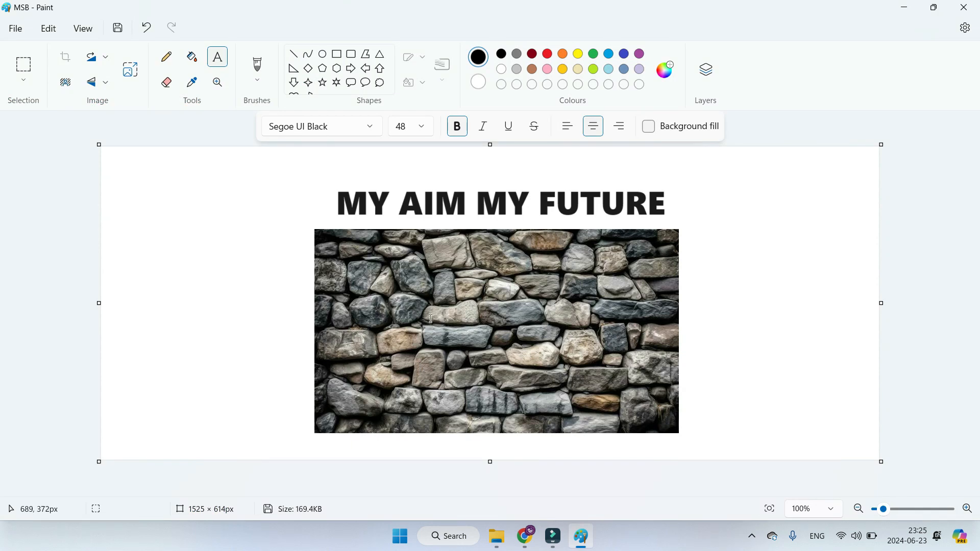
left_click(12, 32)
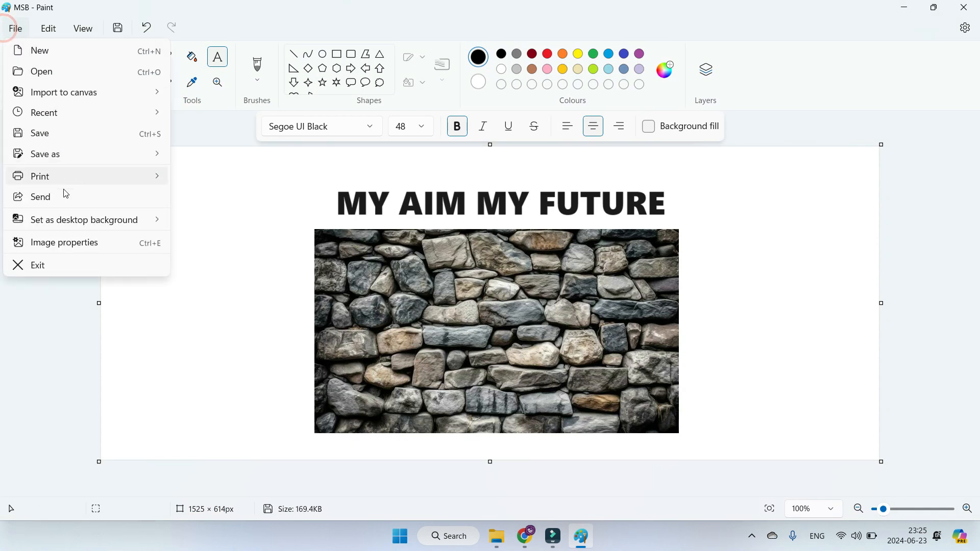
mouse_move(69, 224)
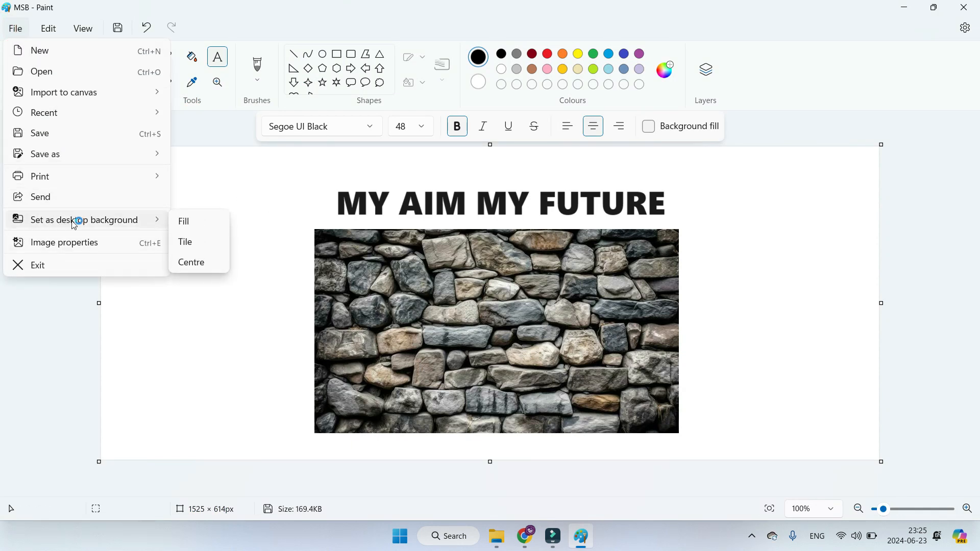
left_click(593, 544)
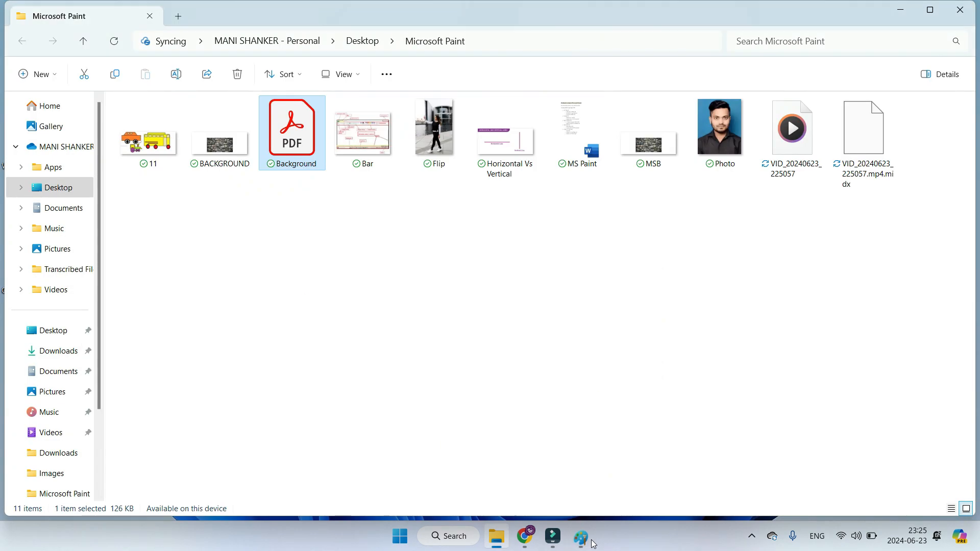
left_click(899, 12)
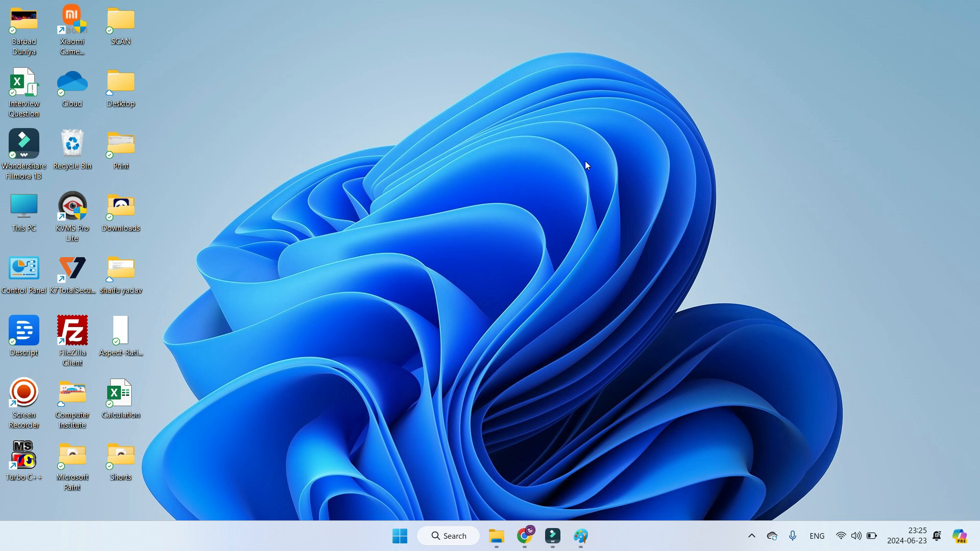
left_click(580, 535)
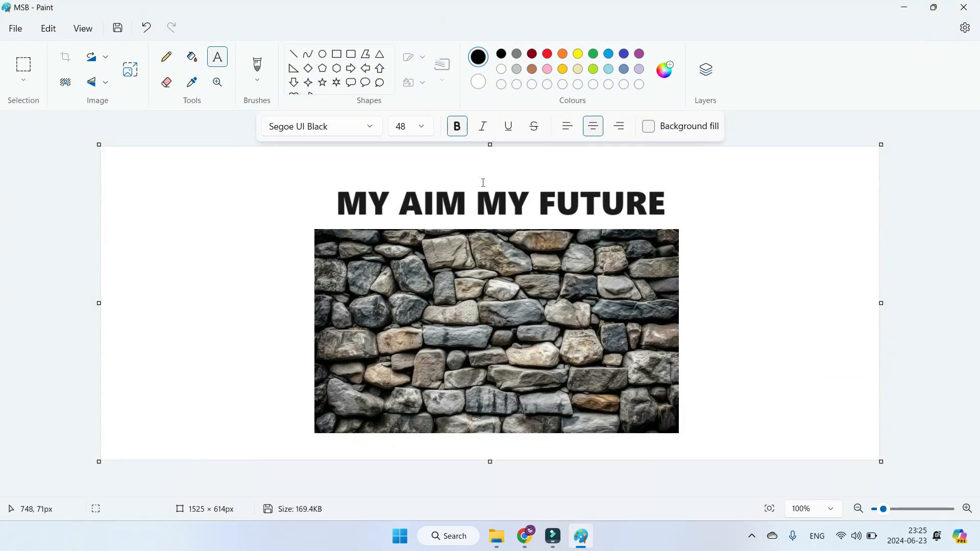
Step: Set the image as the desktop background with the Fill option, agreeing to save the file, and view the desktop
left_click(16, 28)
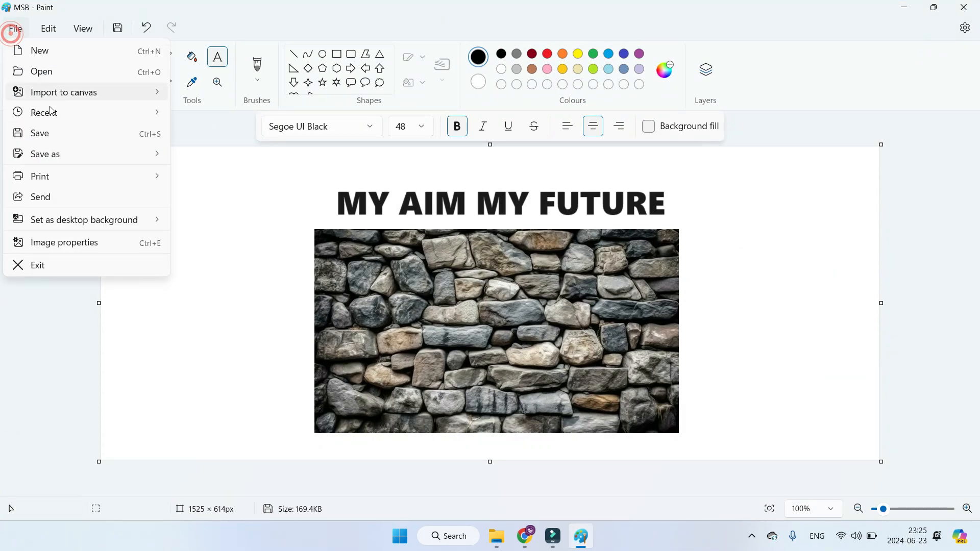
mouse_move(76, 225)
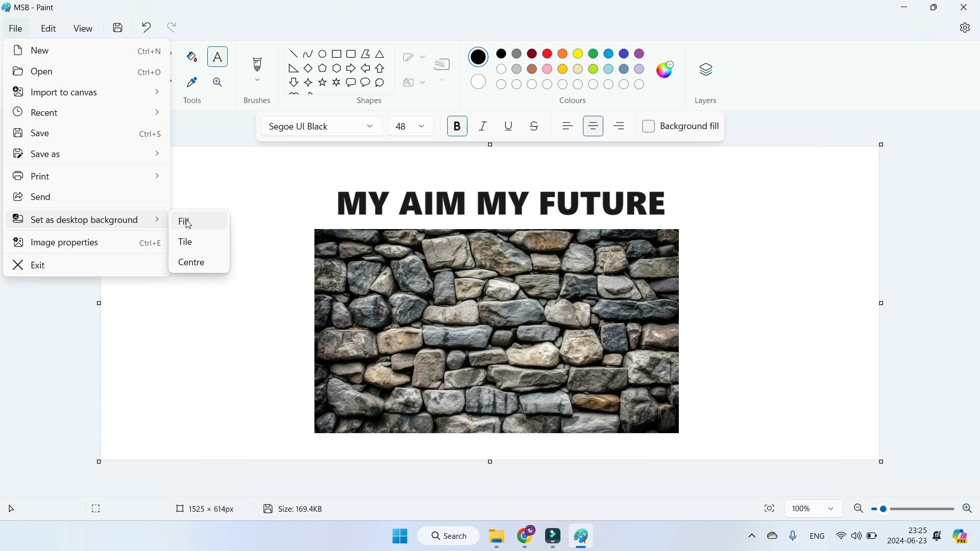
left_click(199, 221)
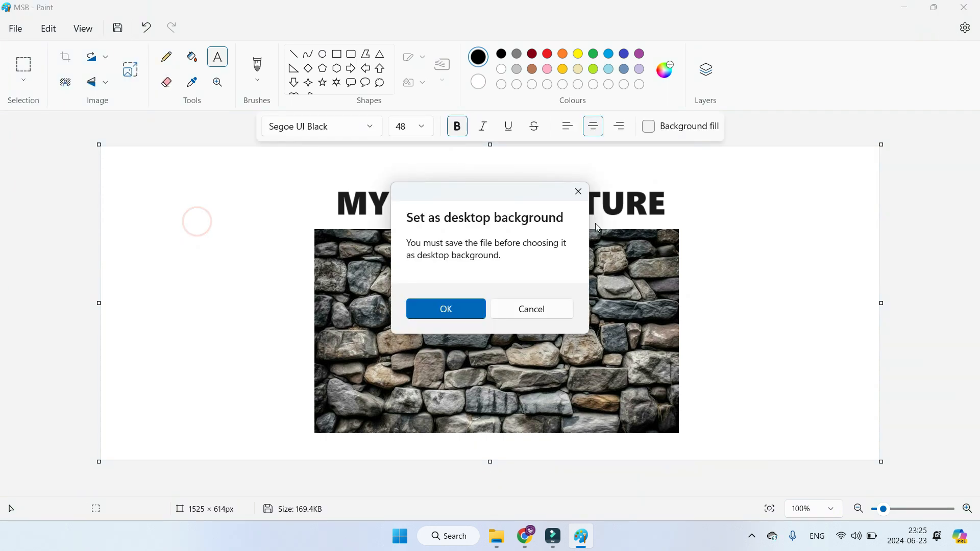
left_click(465, 313)
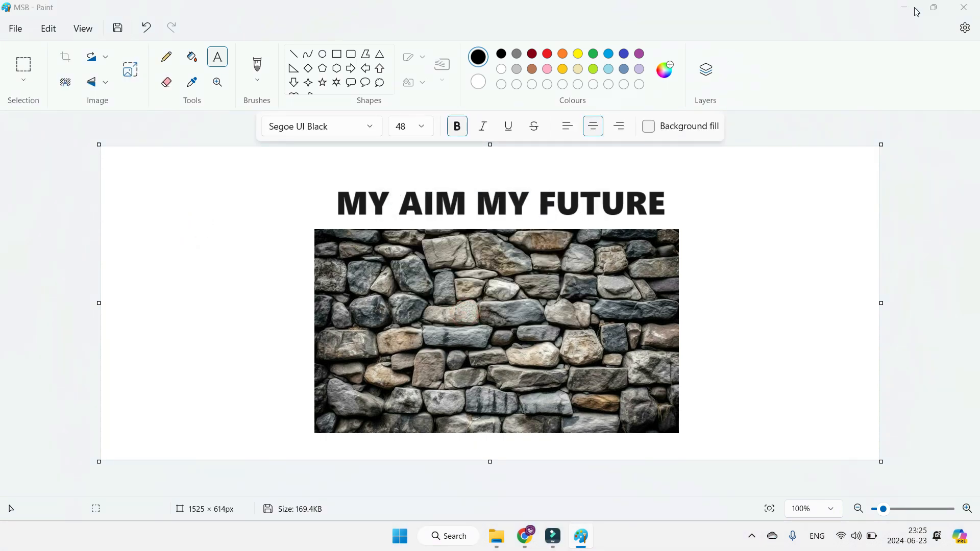
left_click(903, 8)
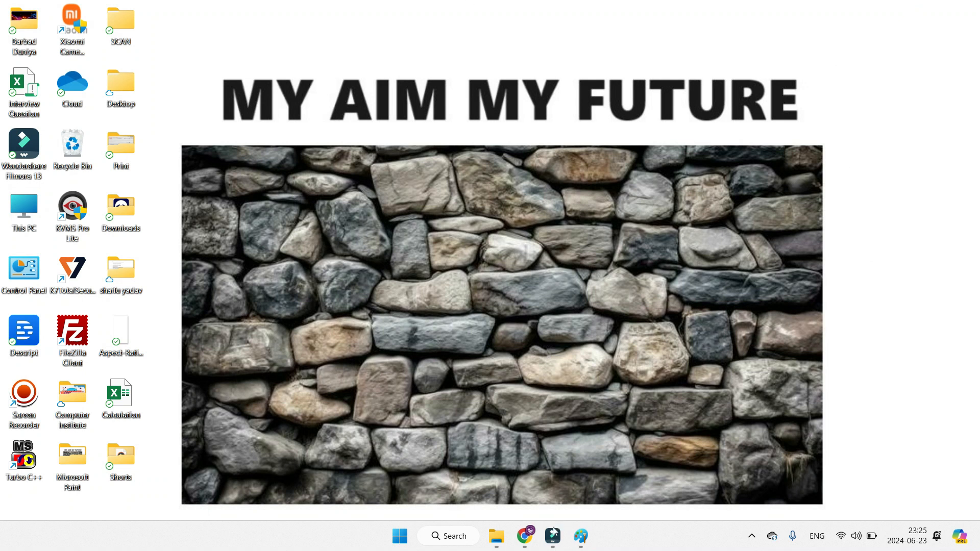
Step: Return to Paint, set the image as the desktop background with the Tile option, and view the desktop
left_click(580, 545)
left_click(23, 29)
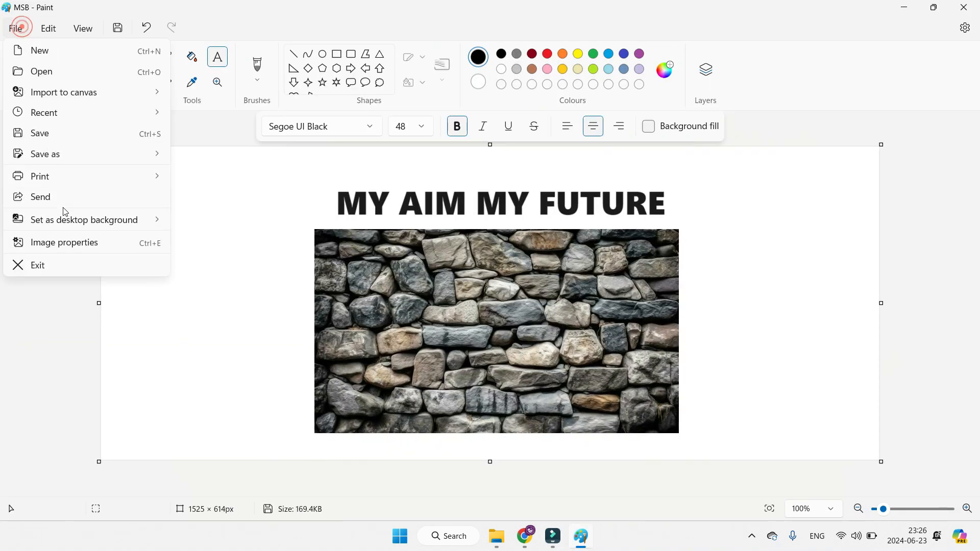
mouse_move(79, 221)
left_click(206, 240)
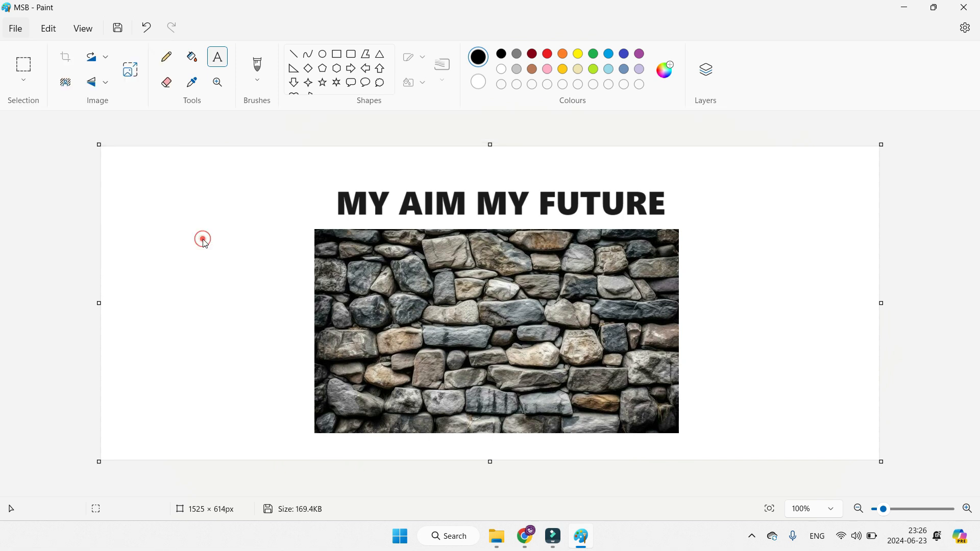
left_click(902, 6)
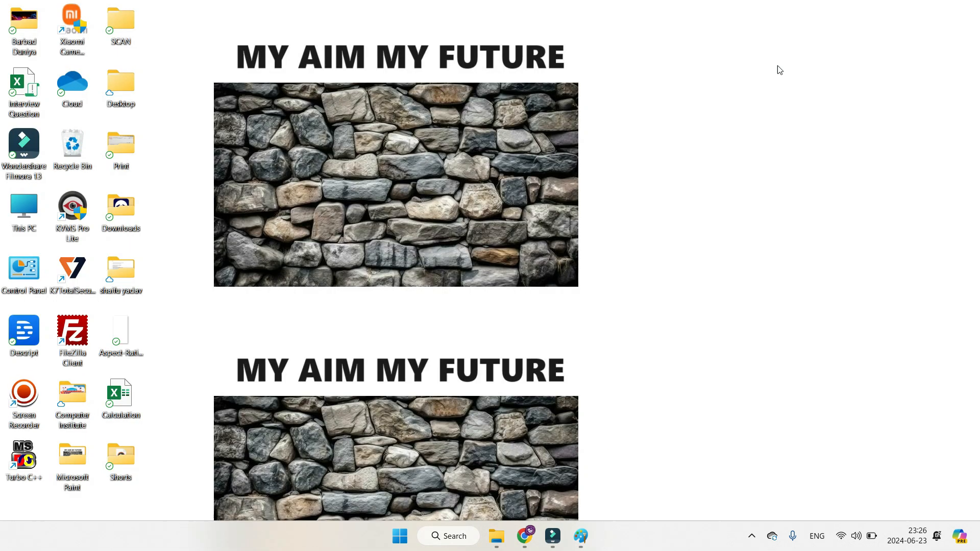
Step: Return to Paint, set the image as the desktop background with the Centre option, and view the desktop
left_click(581, 536)
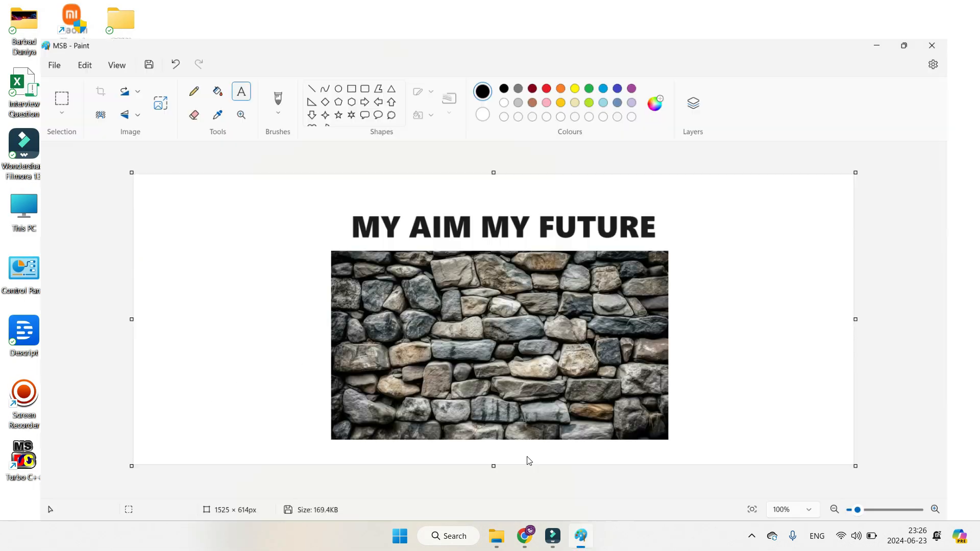
left_click(20, 28)
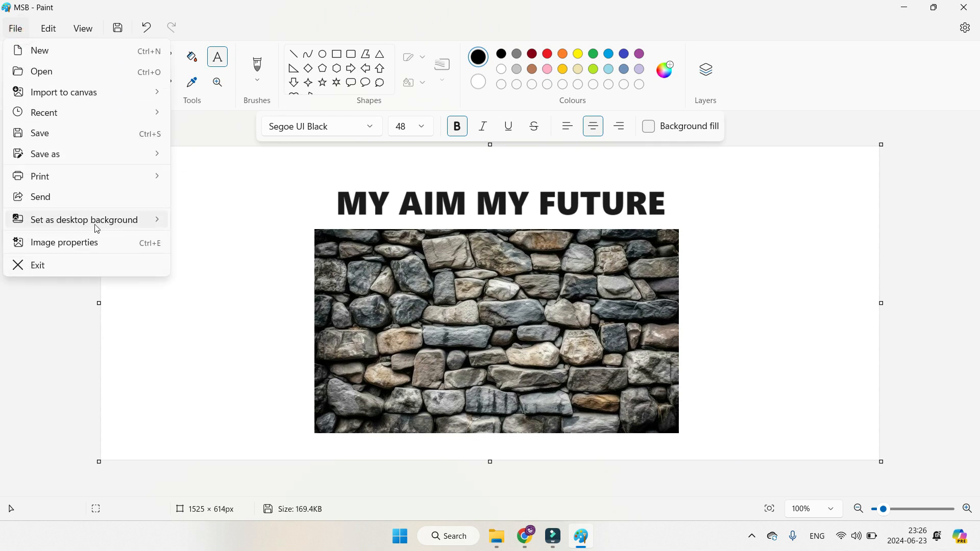
mouse_move(98, 215)
left_click(199, 264)
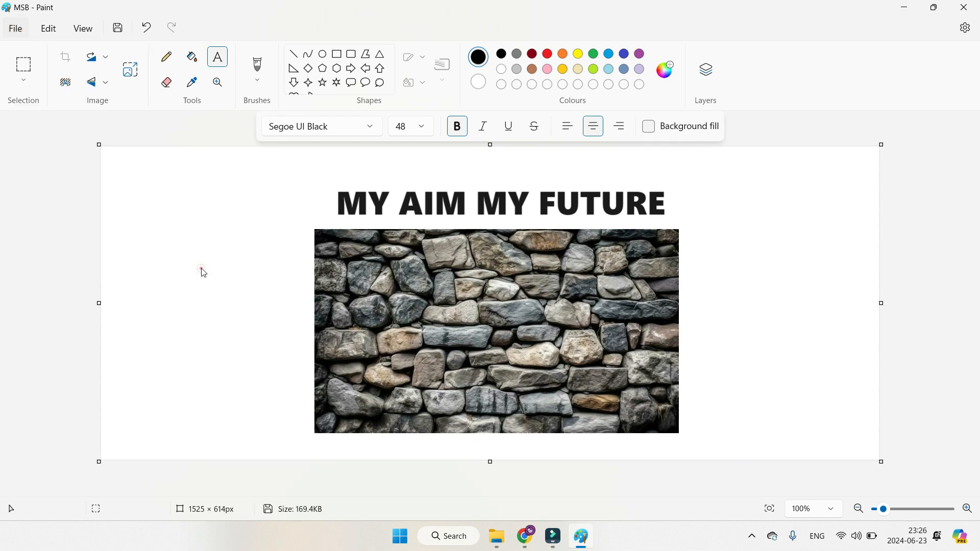
left_click(905, 8)
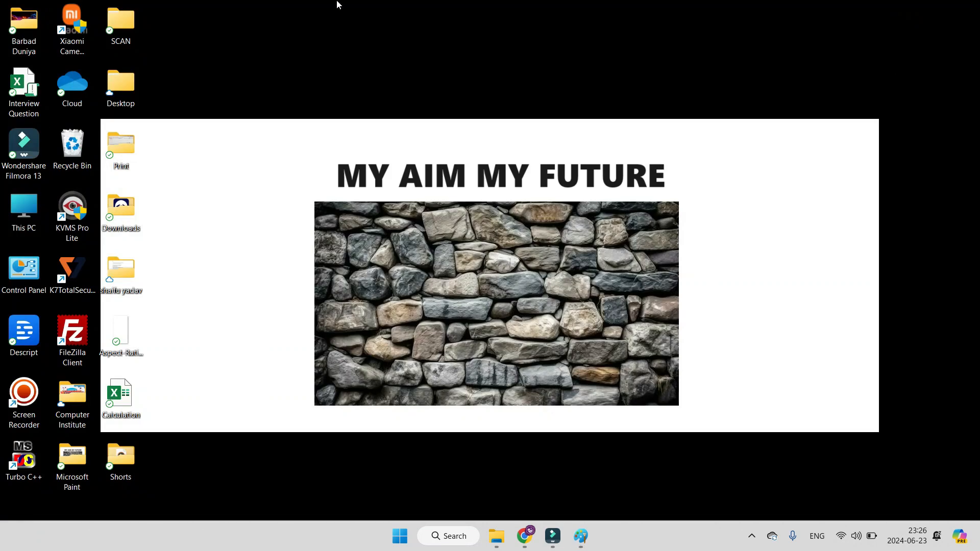
Step: Return to Paint and open the image properties to examine the file's last saved date, disk size and resolution
left_click(582, 536)
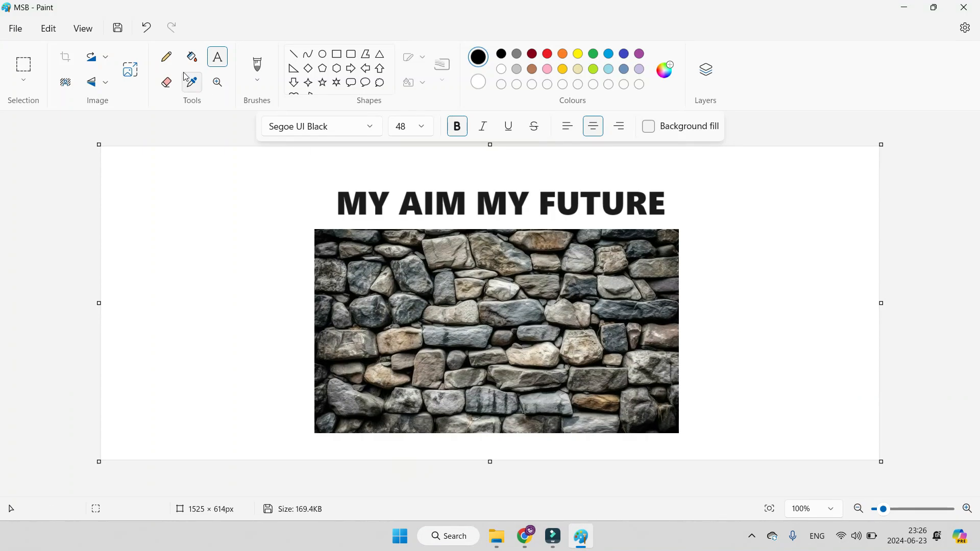
left_click(18, 28)
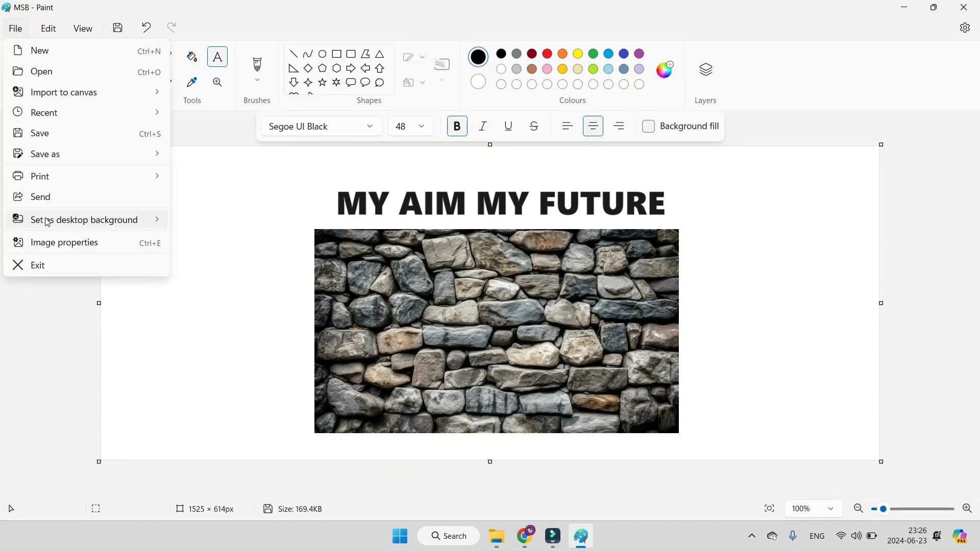
left_click(76, 243)
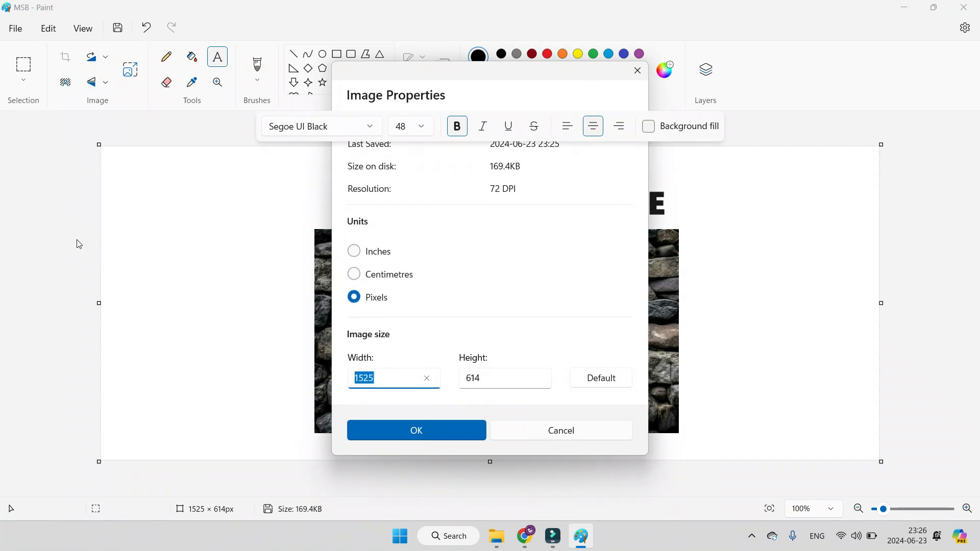
left_click_drag(588, 81, 762, 117)
left_click(467, 193)
left_click(307, 113)
left_click(261, 120)
left_click_drag(770, 110, 613, 72)
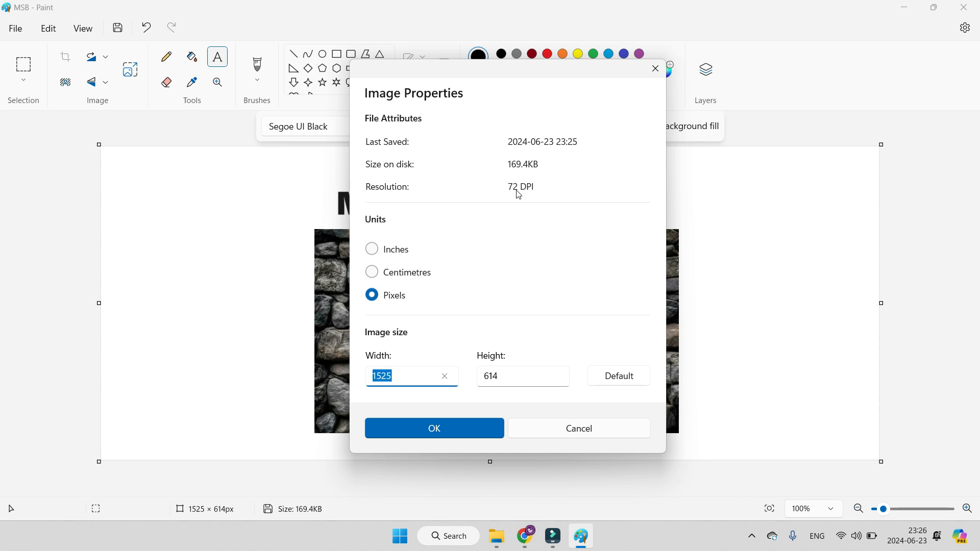
Step: View the image size in inches, centimetres and pixels, and close the image properties without applying changes
left_click(373, 250)
left_click(374, 273)
left_click(373, 295)
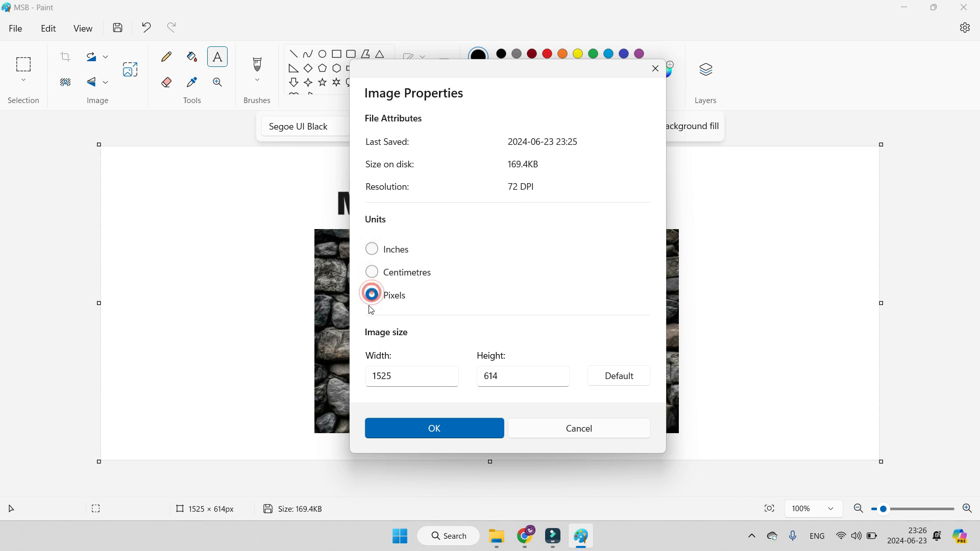
left_click(578, 430)
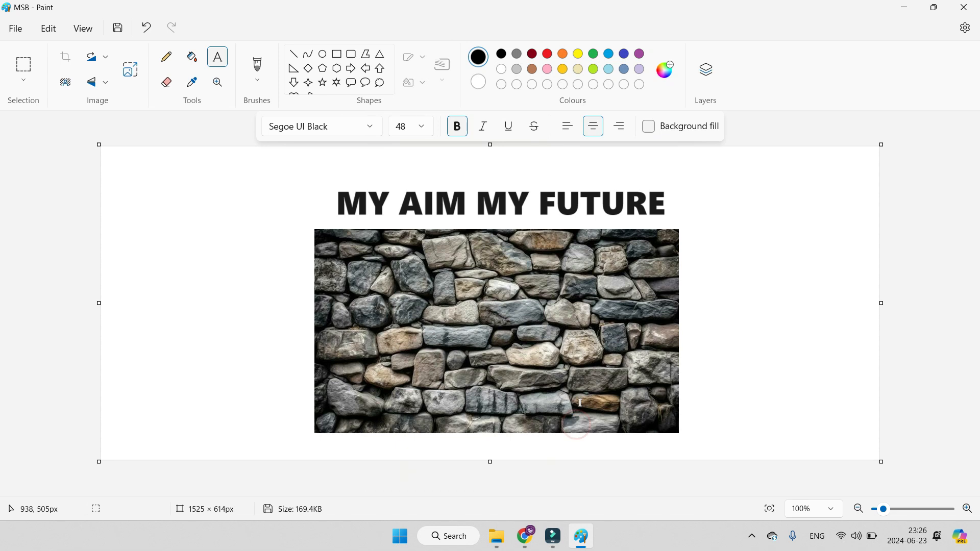
Step: Start a new blank image and draw a black rectangle about 697 × 280 px in the middle of the canvas
left_click(16, 29)
left_click(32, 51)
scroll(602, 284, "up", 2, "ctrl")
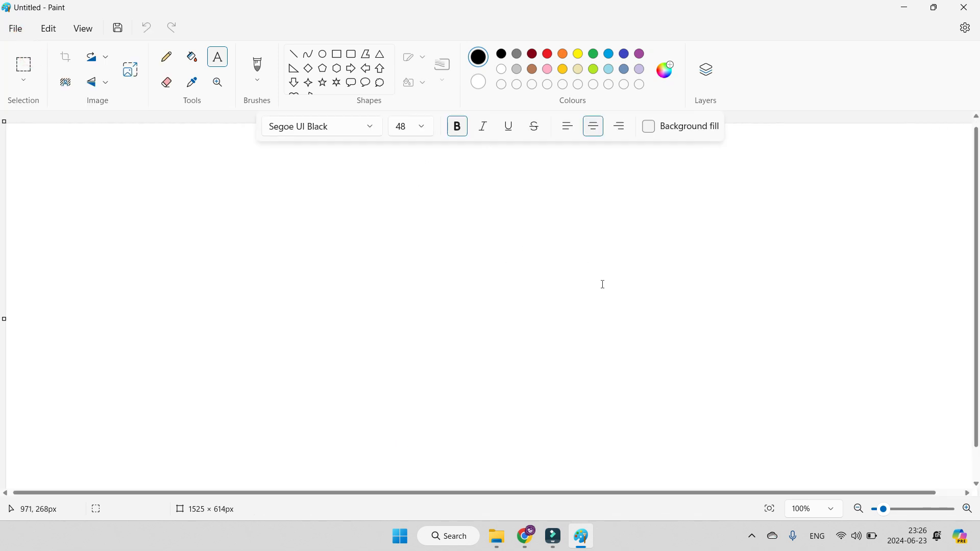
left_click(337, 54)
left_click_drag(197, 221, 703, 426)
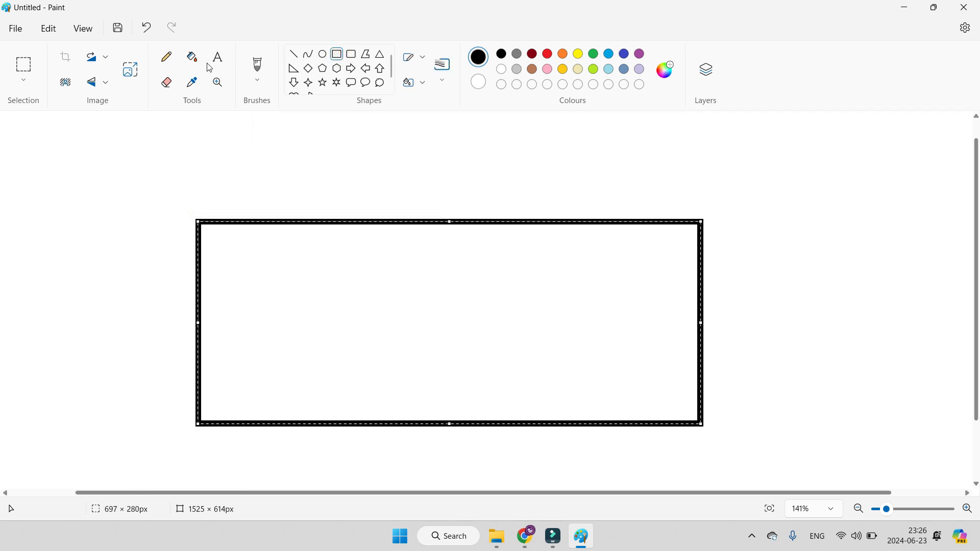
left_click(184, 160)
Step: Set the canvas width to 1200 pixels in the image properties and apply it
left_click(14, 31)
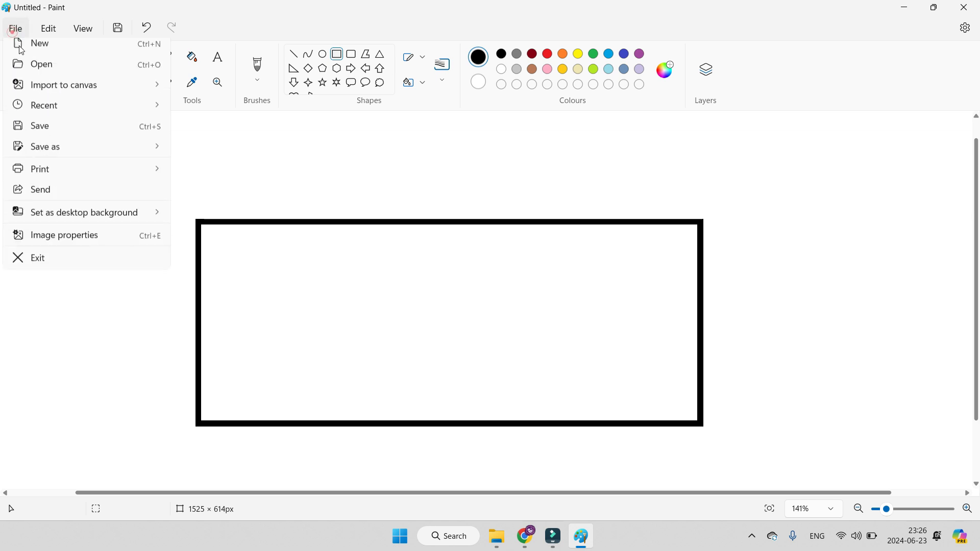
left_click(92, 241)
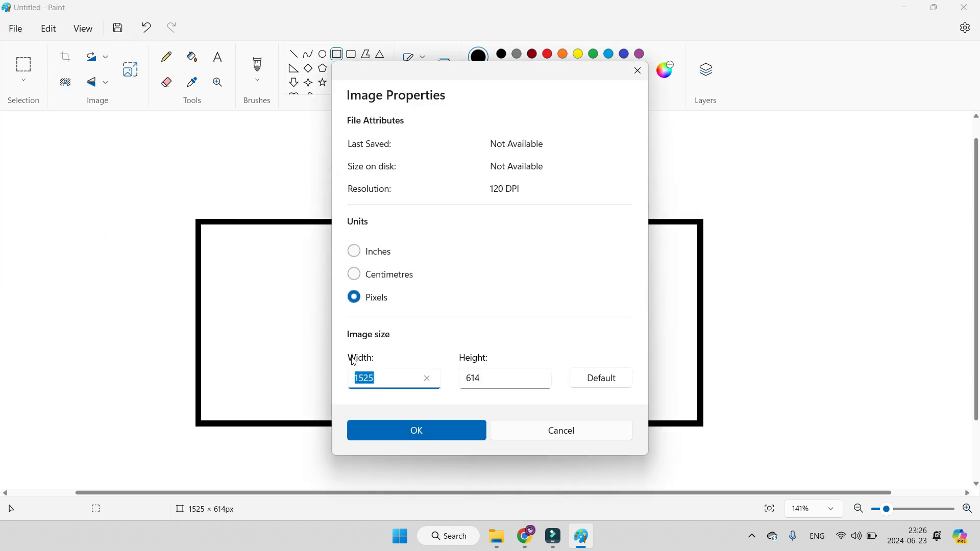
left_click(393, 387)
double_click(390, 383)
left_click(390, 383)
key("BackSpace")
key("BackSpace")
key("BackSpace")
type("1")
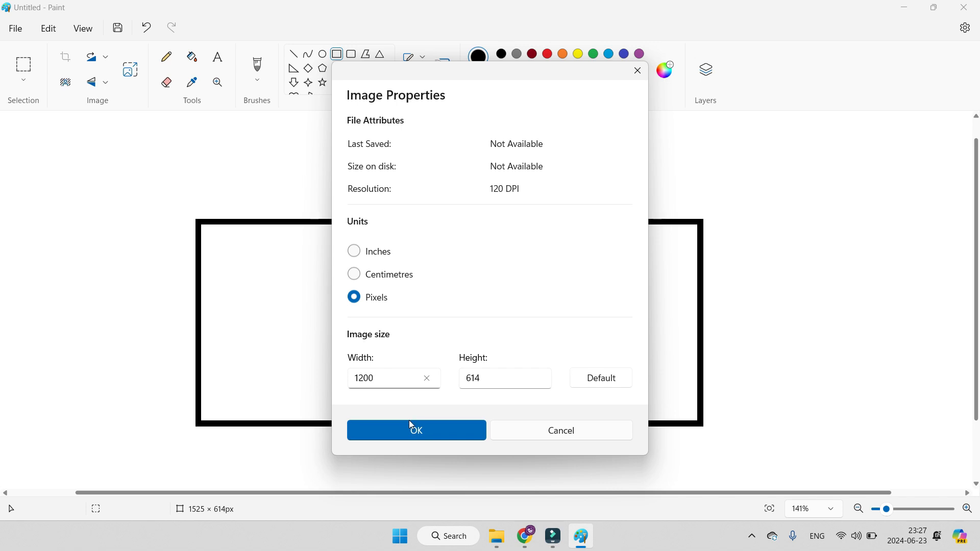
type("200")
left_click(424, 432)
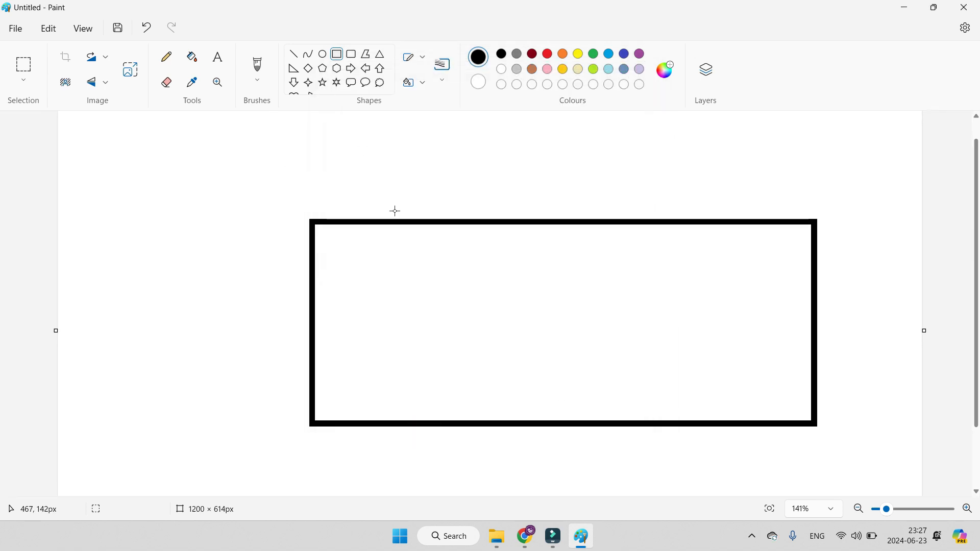
Step: Exit Paint without saving the drawing
left_click(15, 28)
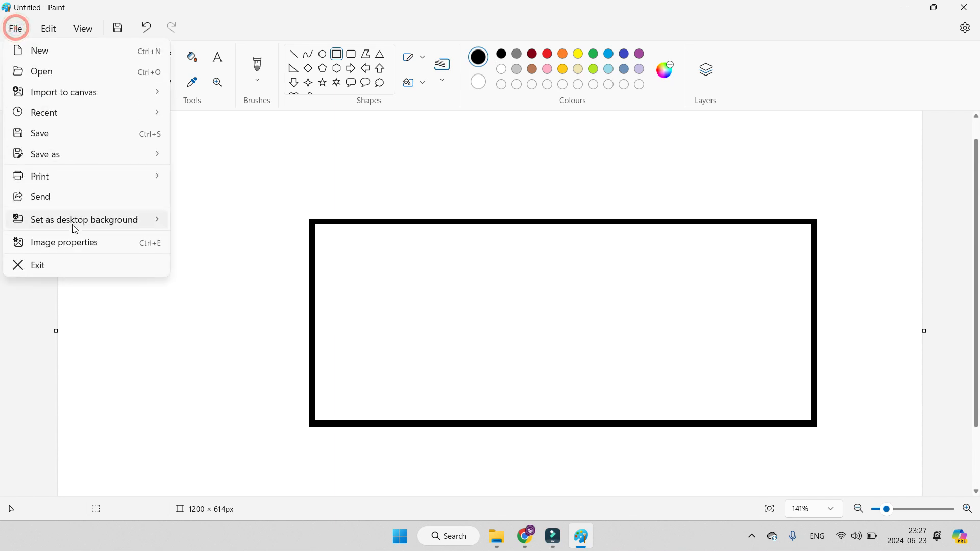
left_click(63, 271)
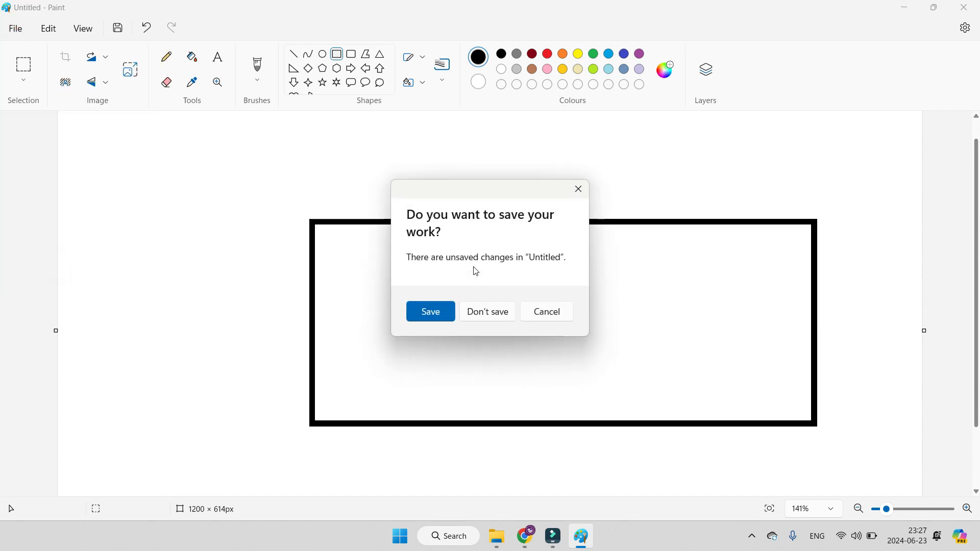
left_click(481, 313)
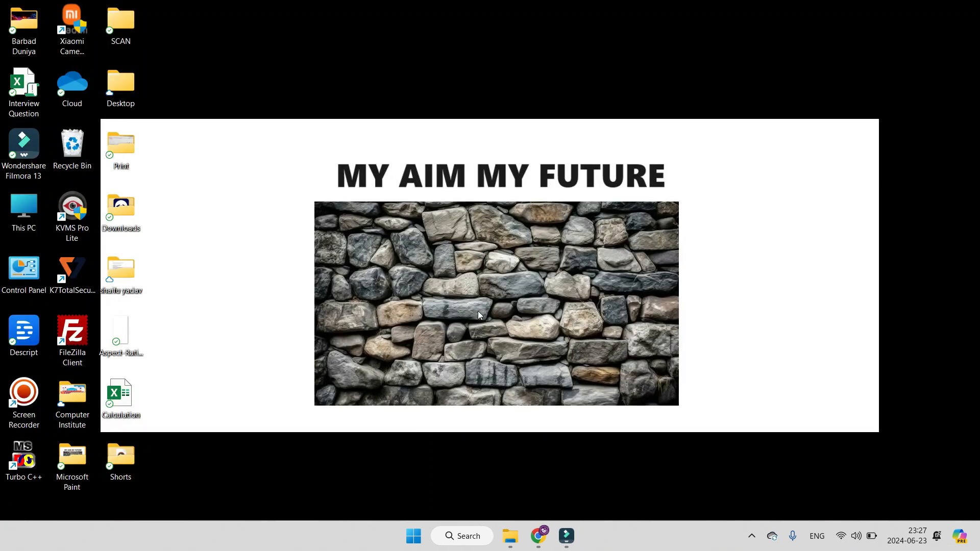
Step: Search Windows for "paint" and launch Paint with a blank canvas
key("super")
type("paint")
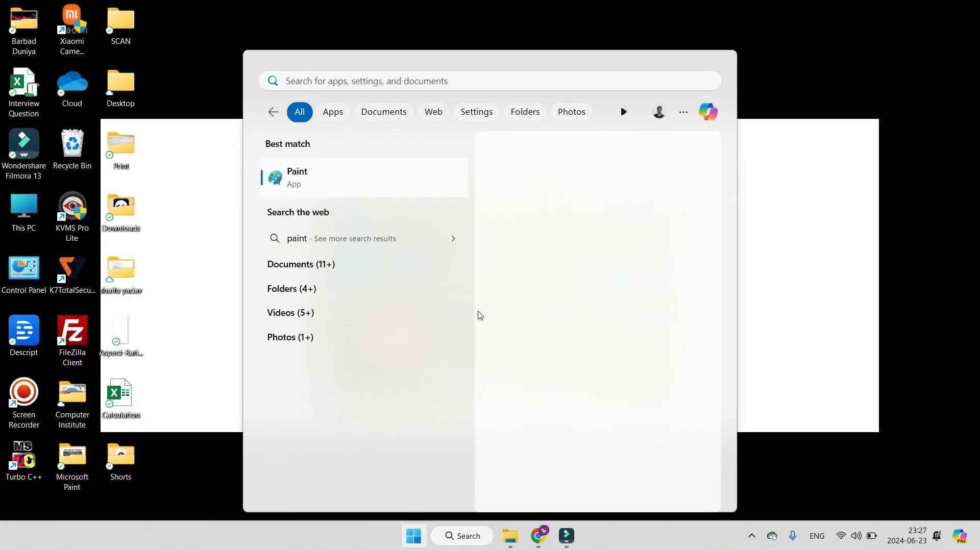
key("Return")
scroll(388, 210, "up", 3)
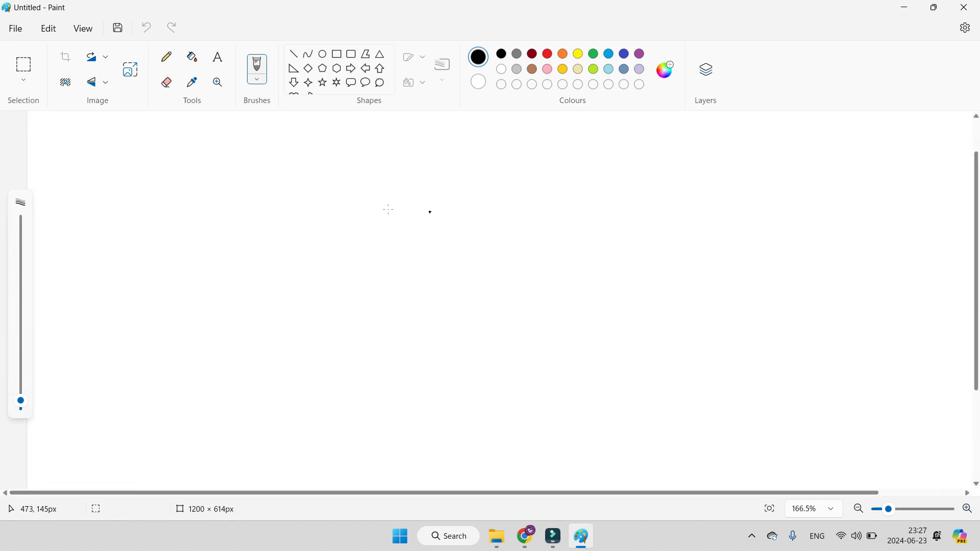
scroll(167, 230, "up", 2)
scroll(167, 230, "up", 1)
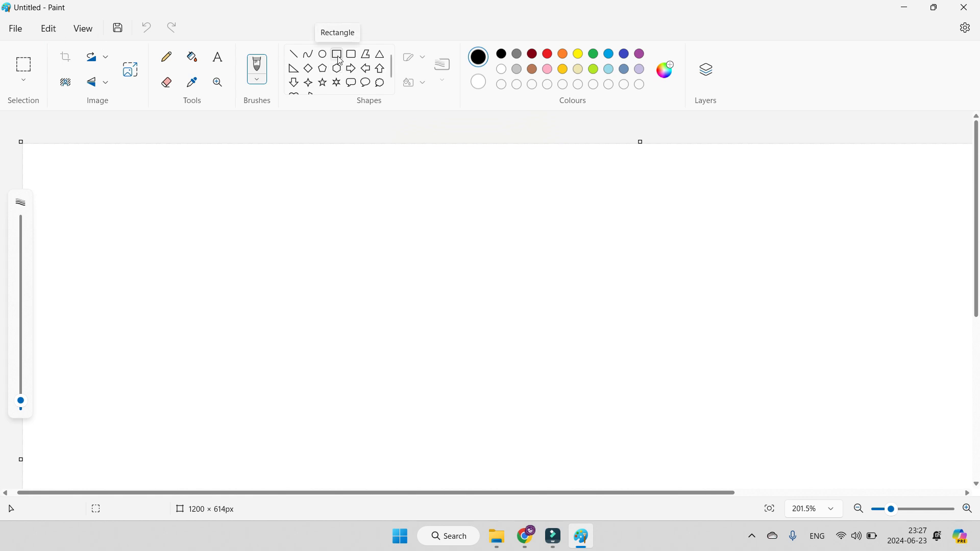
Step: Add a text box with three people's full names on separate lines and place it near the canvas's upper-left corner
left_click(42, 30)
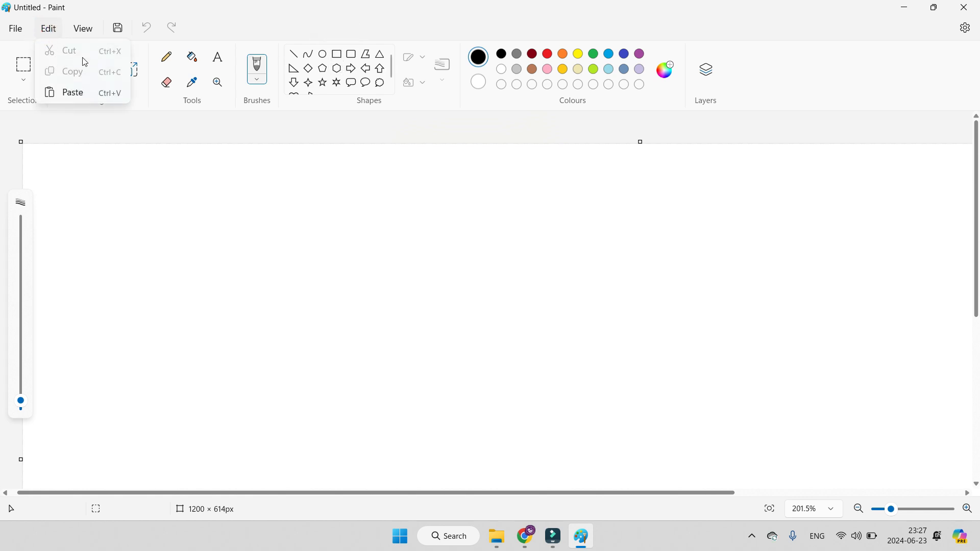
left_click(217, 56)
left_click_drag(56, 172, 489, 240)
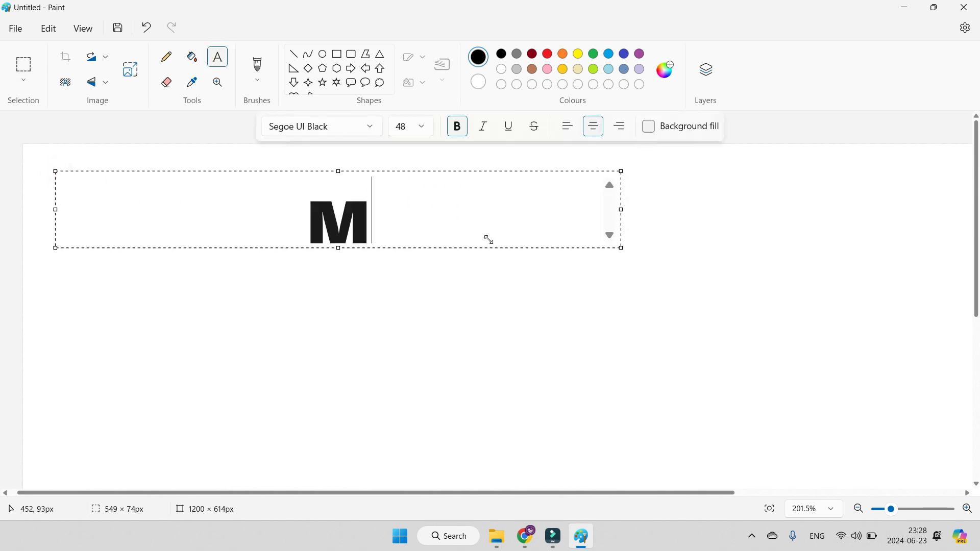
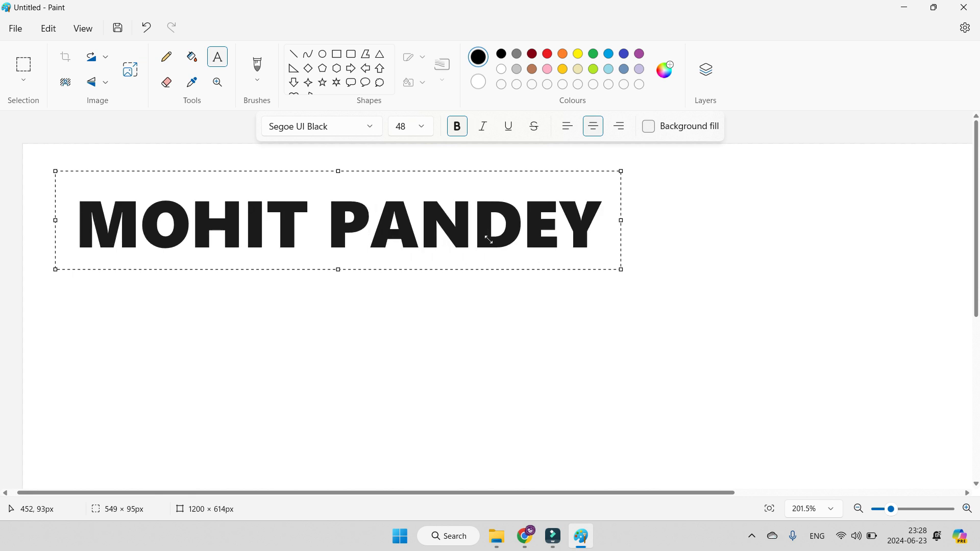
key("Return")
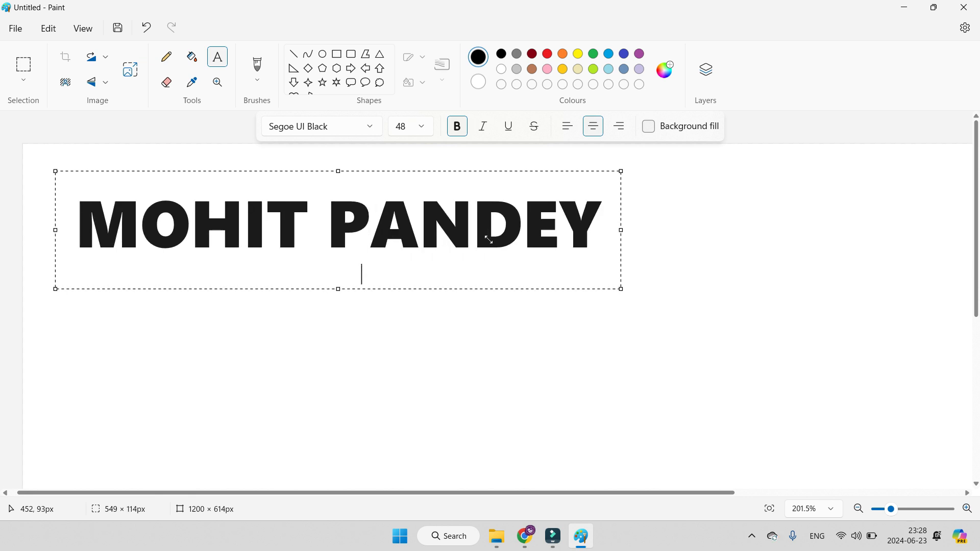
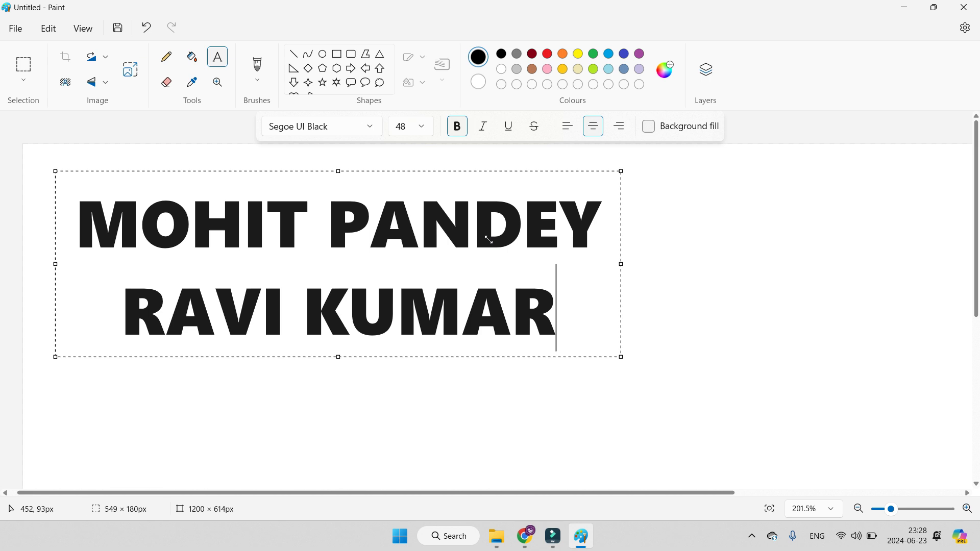
key("Return")
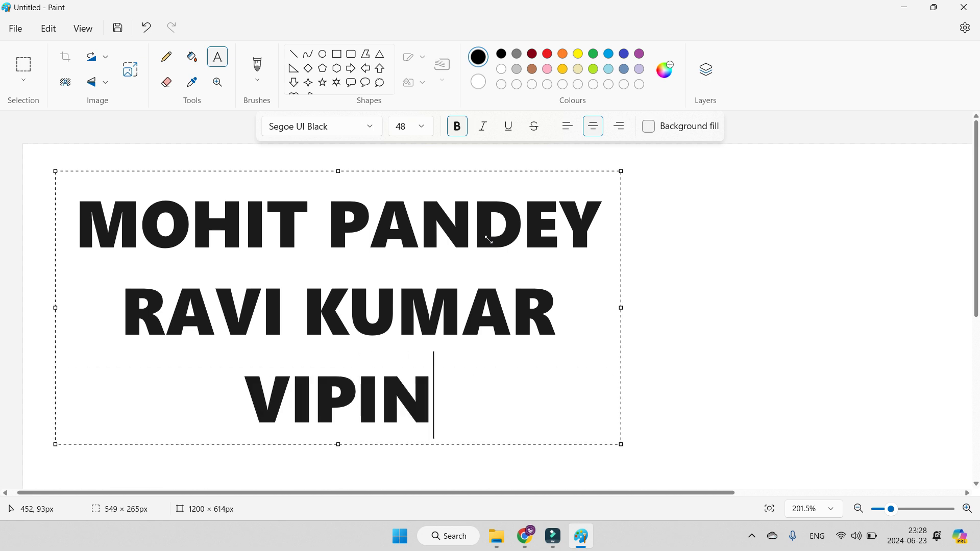
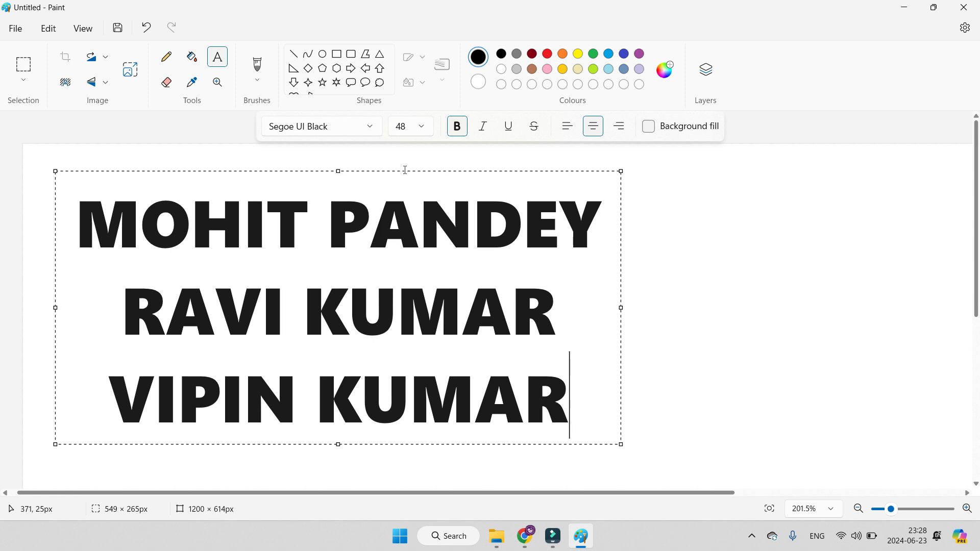
left_click_drag(403, 170, 386, 147)
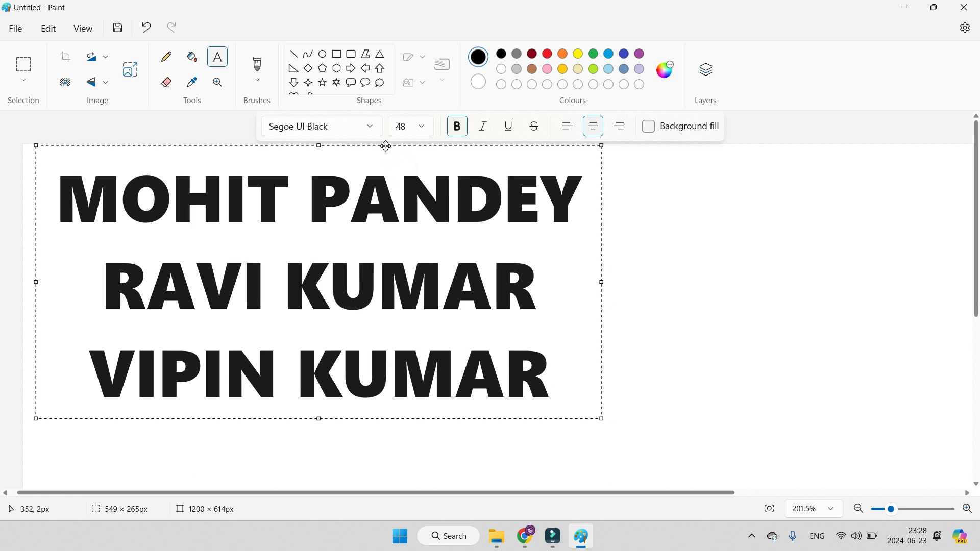
left_click(691, 302)
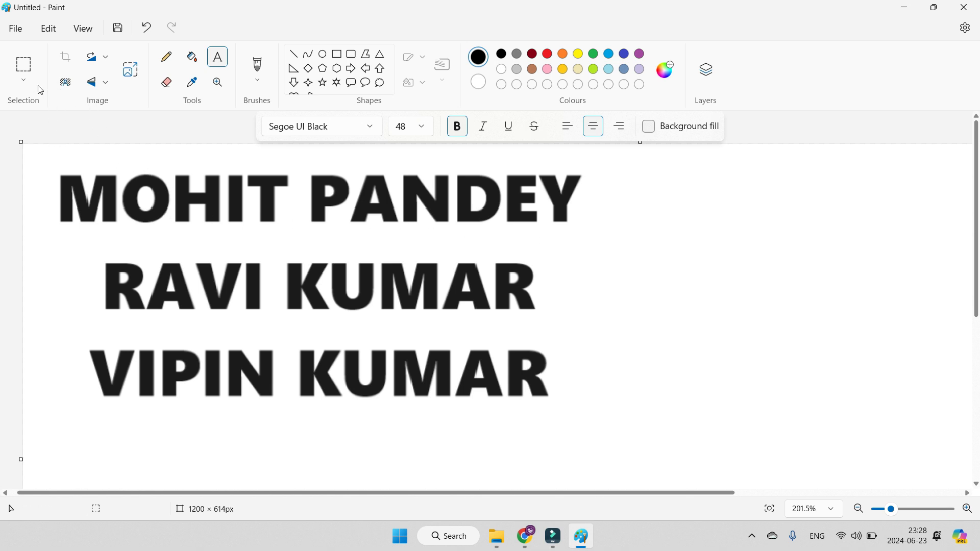
Step: Select the first name with a rectangular selection, move it below the third name and bring it back above the others
left_click(24, 65)
left_click_drag(46, 162, 597, 239)
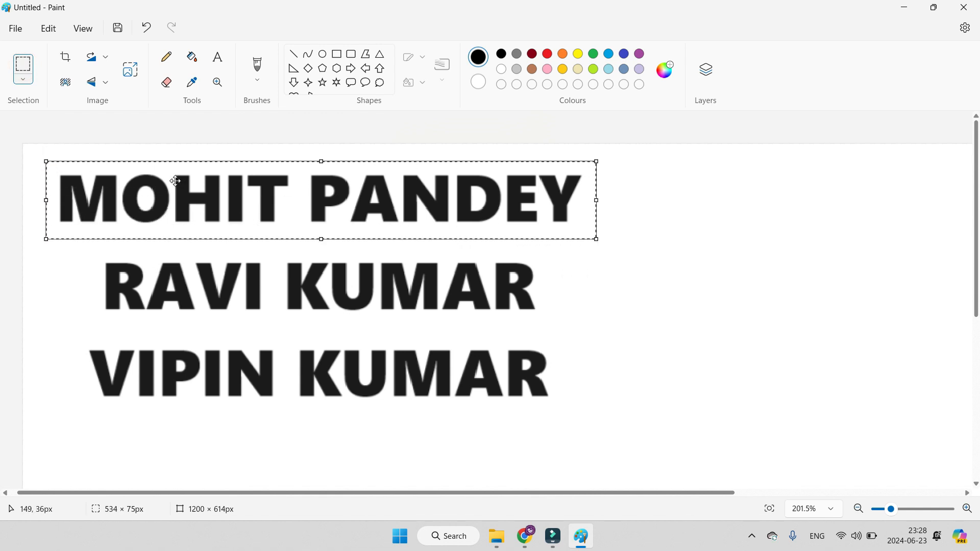
left_click_drag(176, 181, 163, 424)
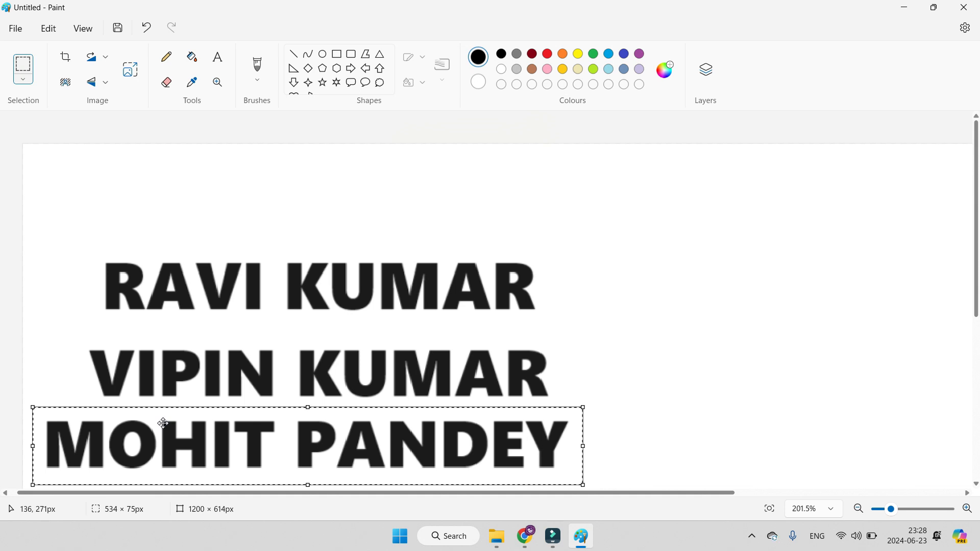
left_click_drag(163, 424, 184, 175)
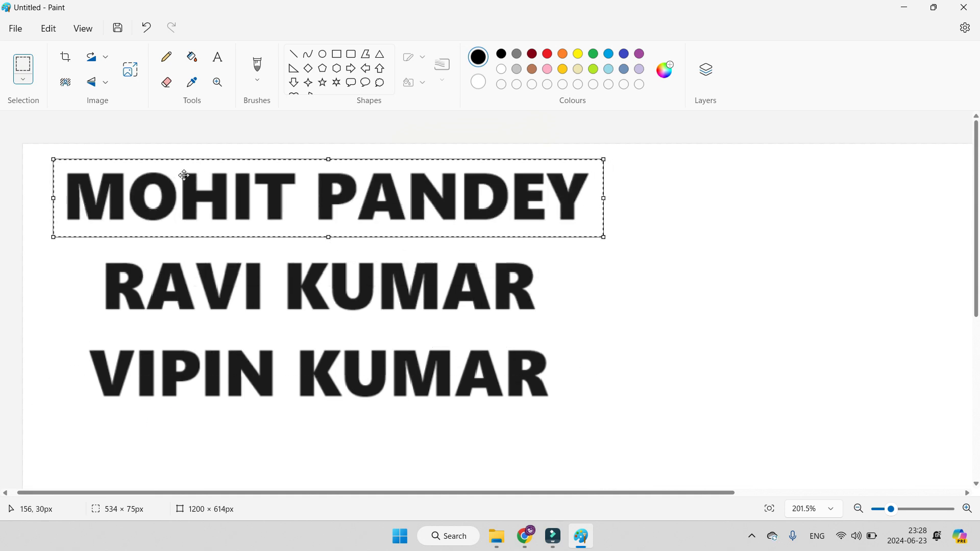
Step: Cut the selected first name, paste it and place it just below the third name
left_click(49, 29)
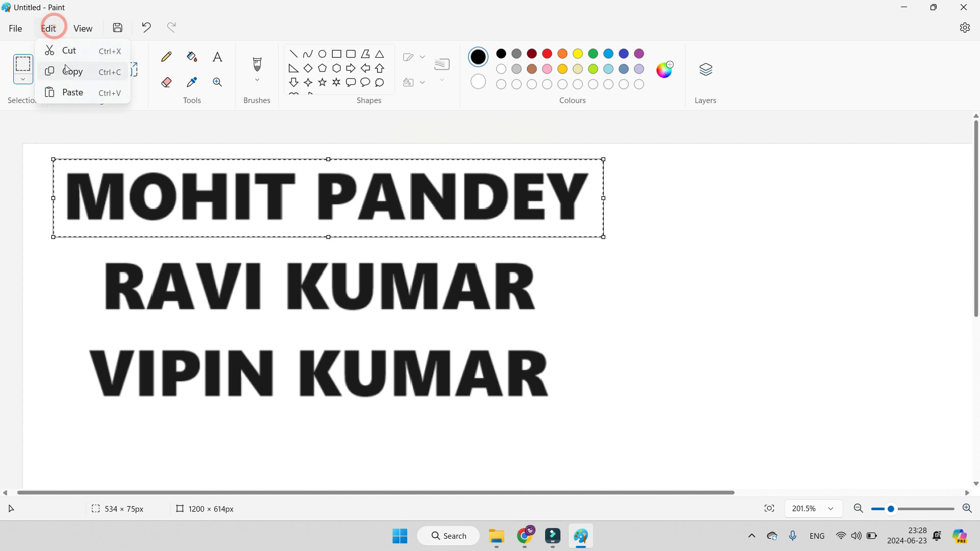
left_click(74, 53)
left_click(55, 27)
left_click(72, 92)
left_click_drag(97, 181, 131, 445)
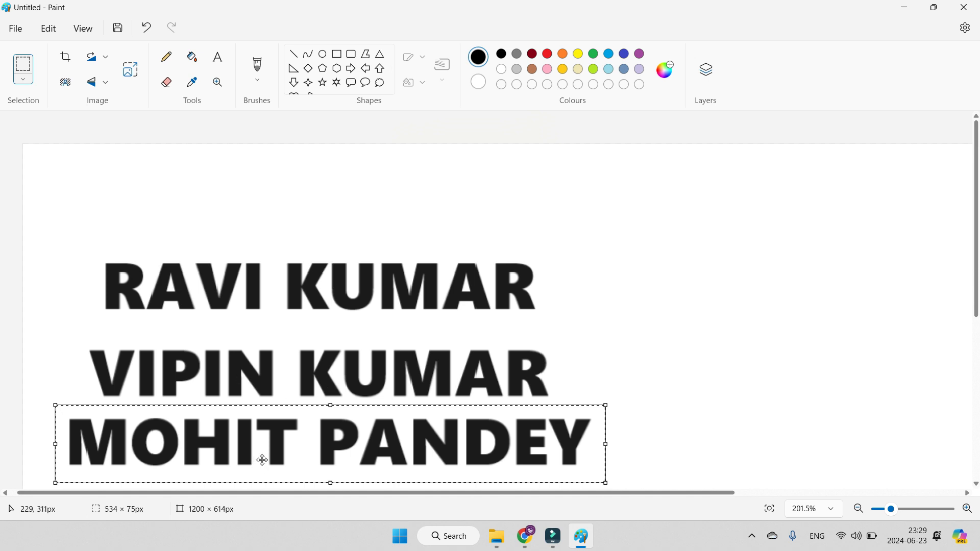
left_click(621, 350)
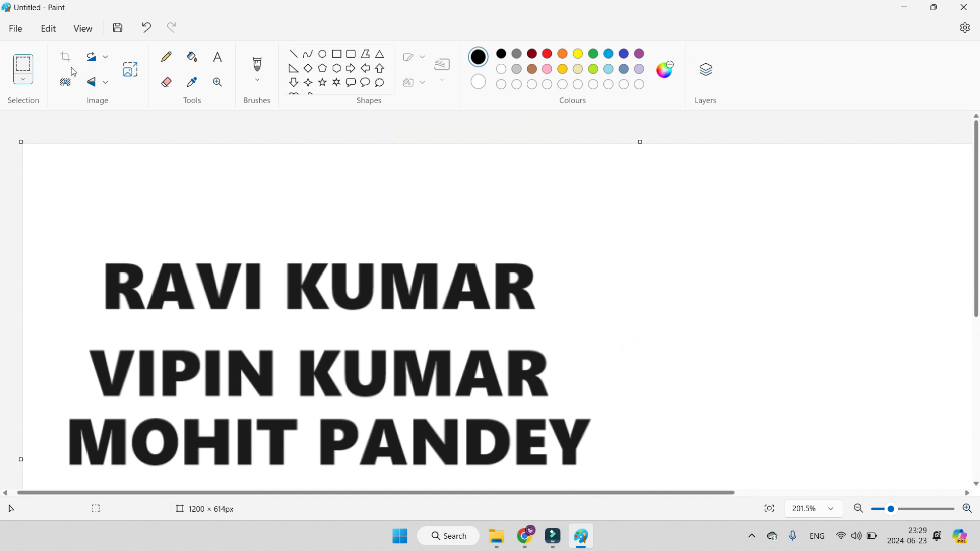
Step: Cut the middle name with a rectangular selection, paste it and place it above the other two names
left_click_drag(78, 335, 557, 407)
left_click(43, 28)
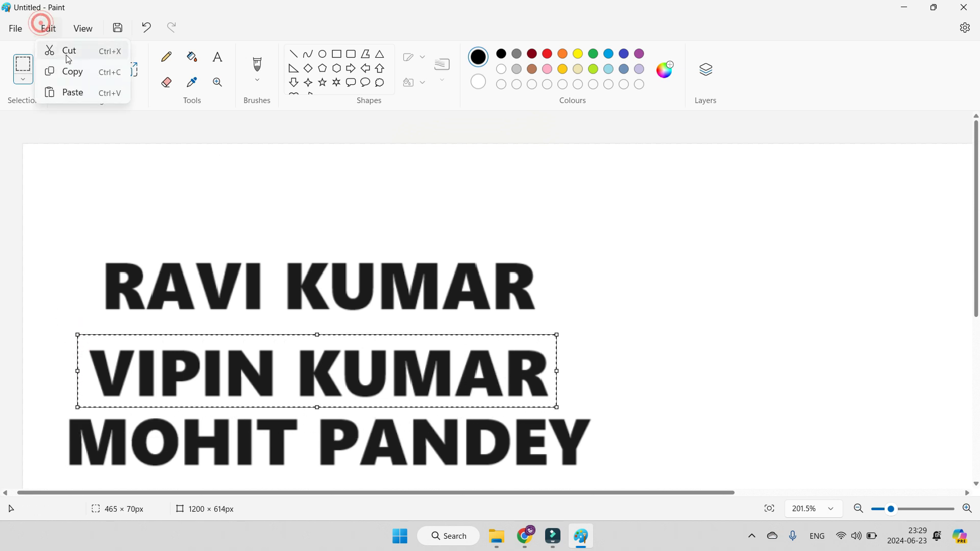
left_click(66, 48)
left_click(49, 28)
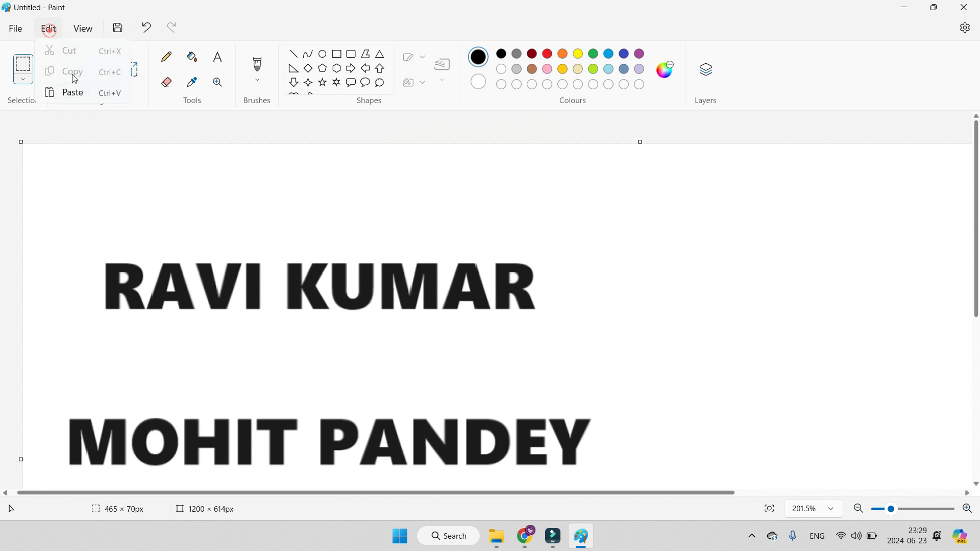
left_click(72, 90)
left_click_drag(99, 160, 151, 194)
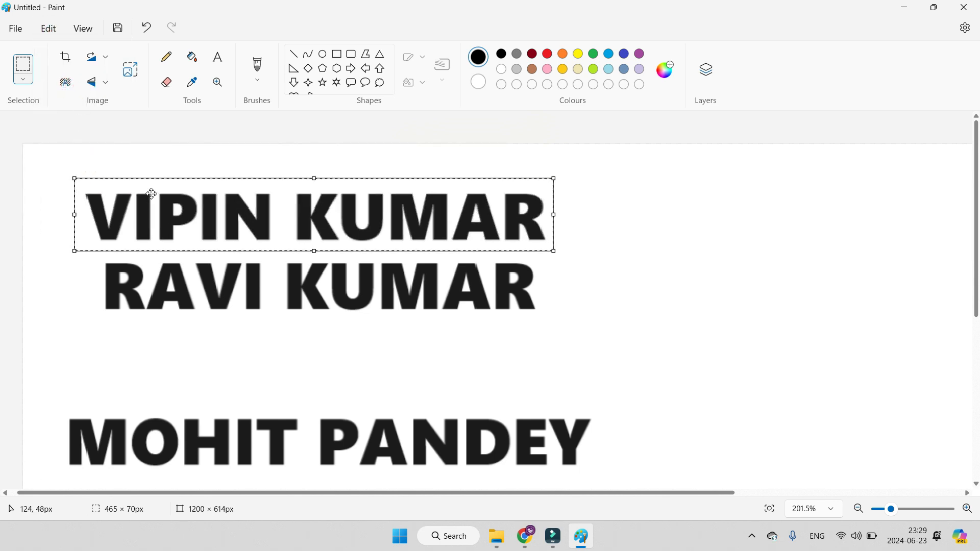
left_click(551, 342)
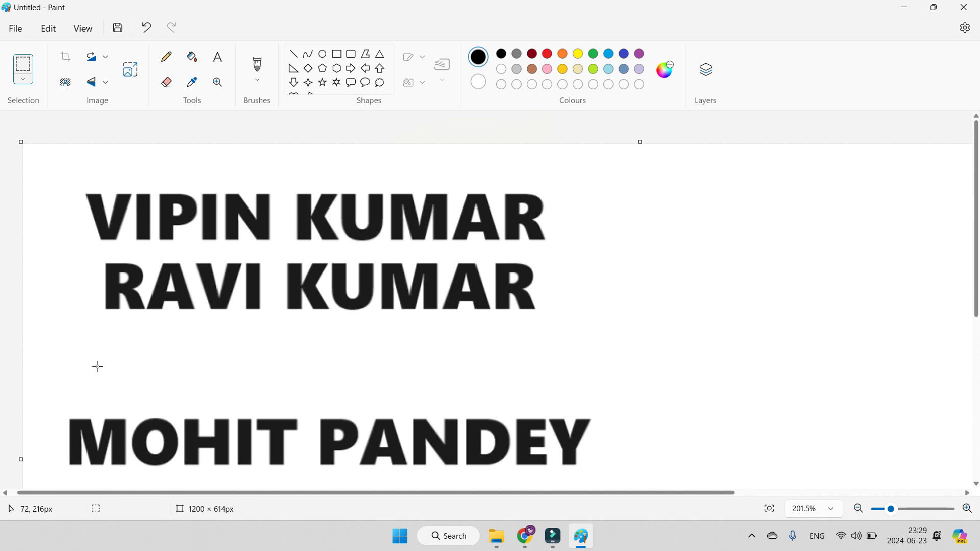
Step: Select the upper two names together with a rectangular selection and copy them
left_click(44, 31)
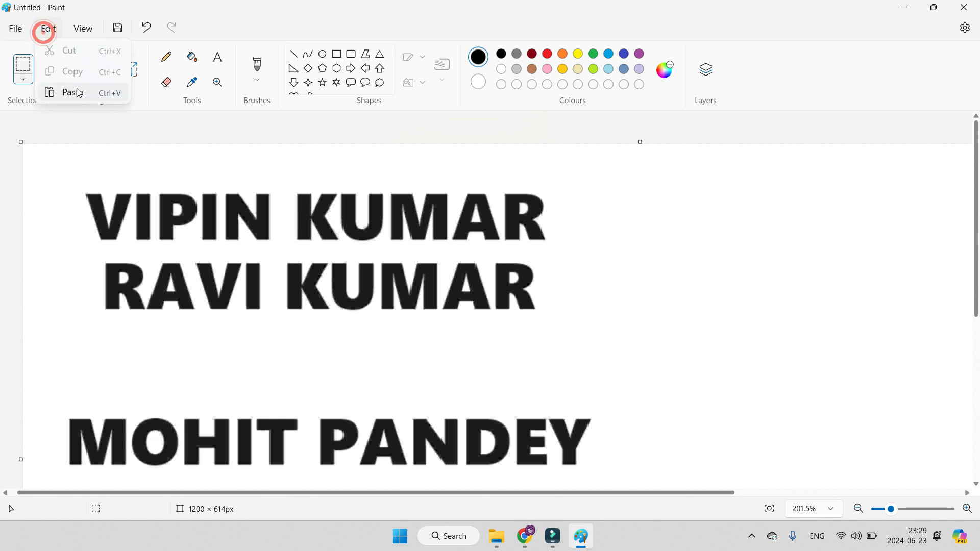
left_click(505, 312)
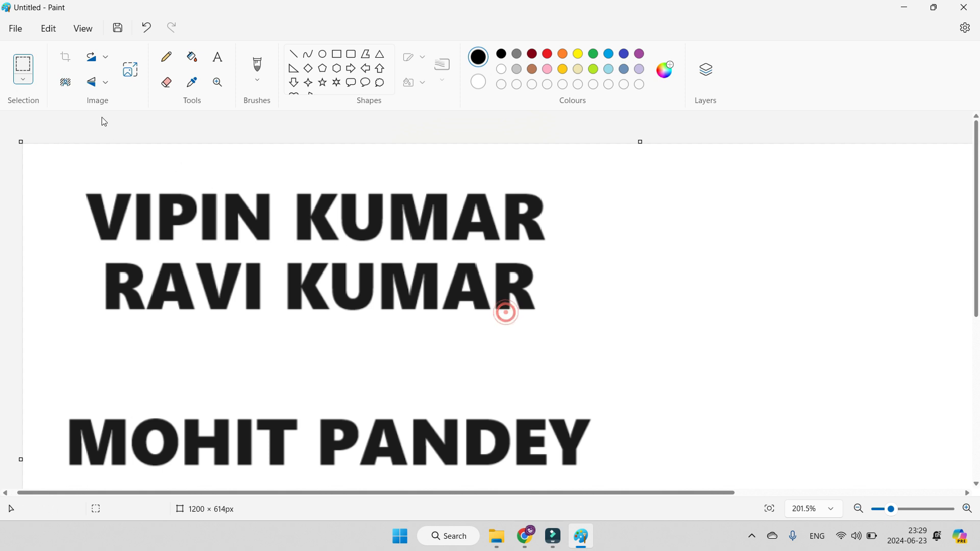
left_click_drag(70, 172, 554, 325)
left_click(56, 28)
left_click(67, 74)
left_click(43, 157)
Step: Try pasting the two copied names several times over the originals and undo the pastes
left_click(46, 29)
left_click(63, 94)
left_click(48, 28)
left_click(64, 93)
left_click(55, 31)
left_click(65, 90)
left_click_drag(148, 188, 585, 318)
left_click_drag(275, 176, 570, 192)
left_click_drag(275, 227, 314, 228)
key("ctrl+z")
key("ctrl+z")
key("ctrl+z")
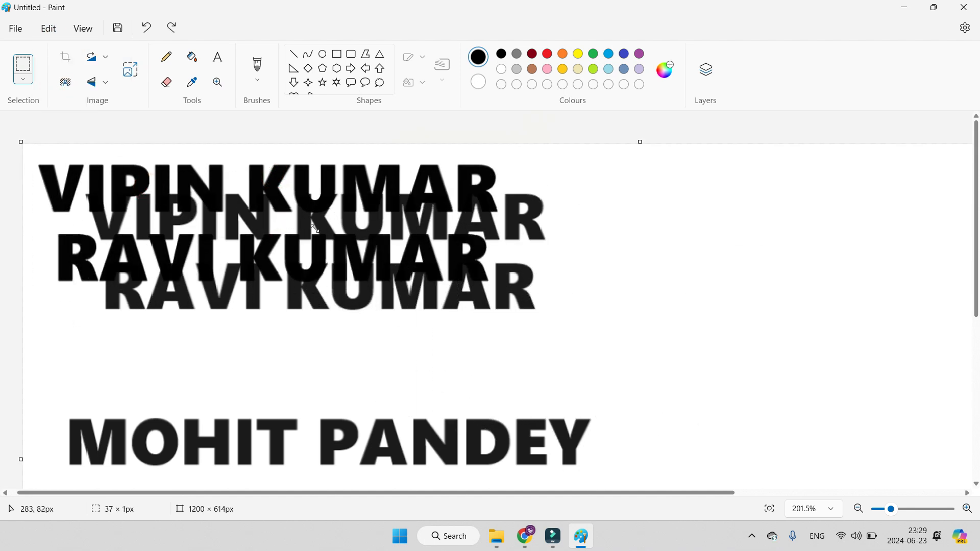
Step: Paste the two copied names three times and place the copies on the canvas area beside the originals
left_click(51, 28)
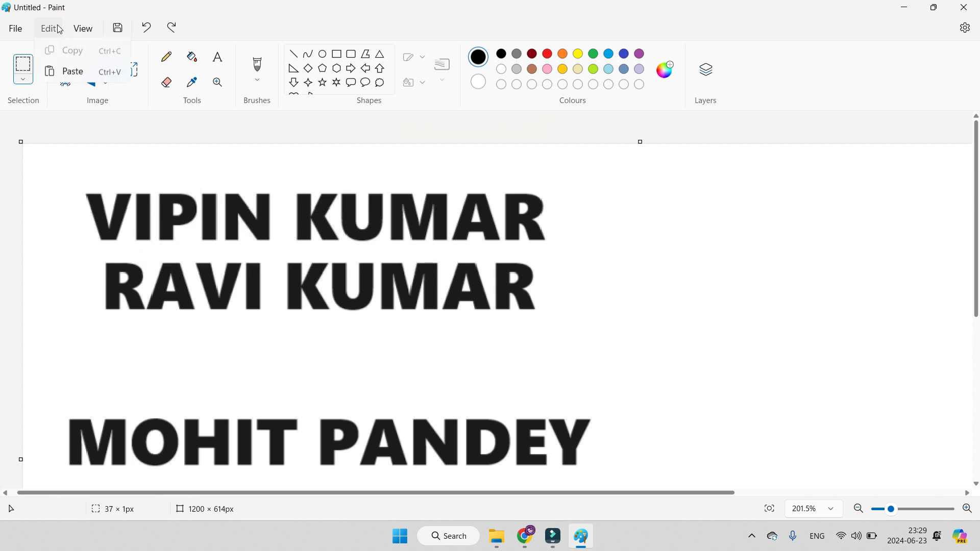
left_click(66, 90)
left_click_drag(86, 201, 604, 281)
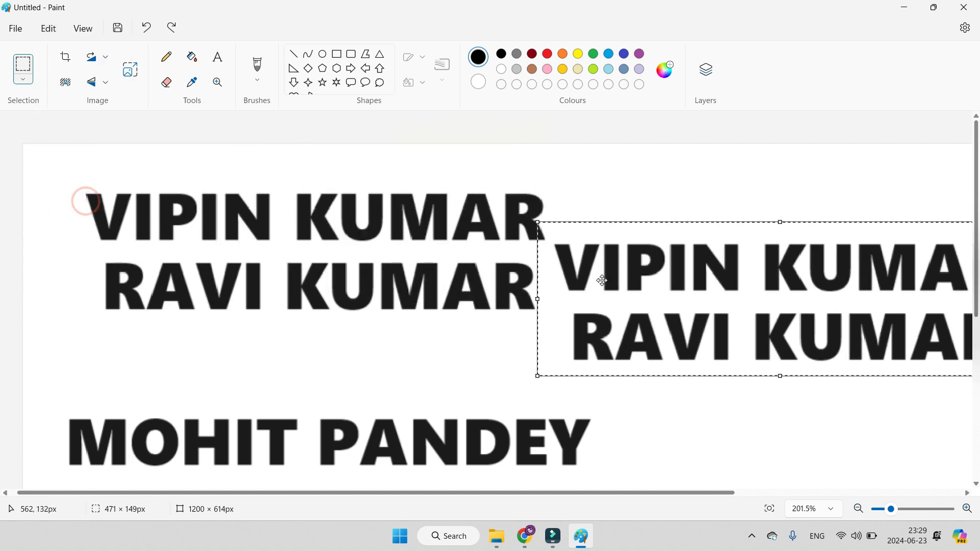
left_click(48, 29)
left_click(66, 93)
left_click_drag(74, 174, 552, 156)
left_click(48, 29)
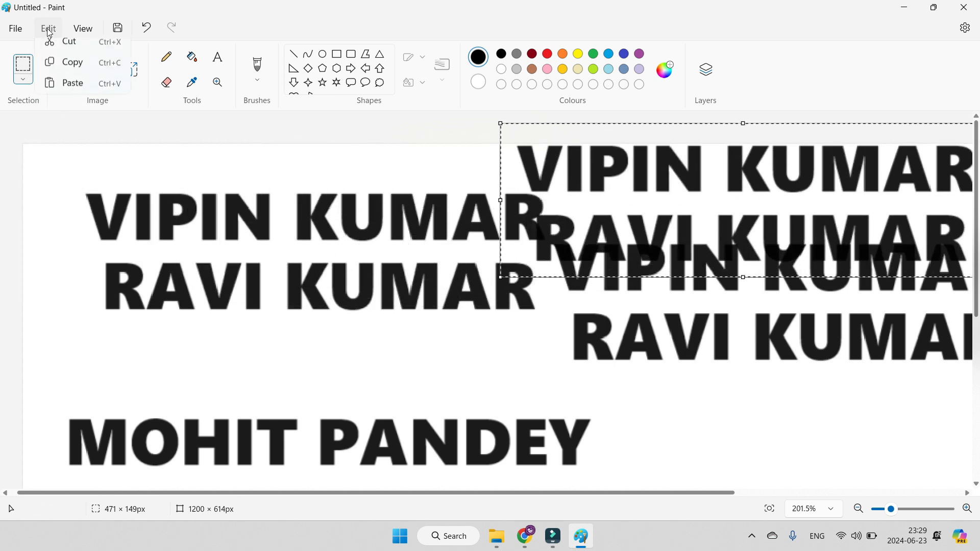
left_click(79, 93)
left_click_drag(93, 198, 623, 389)
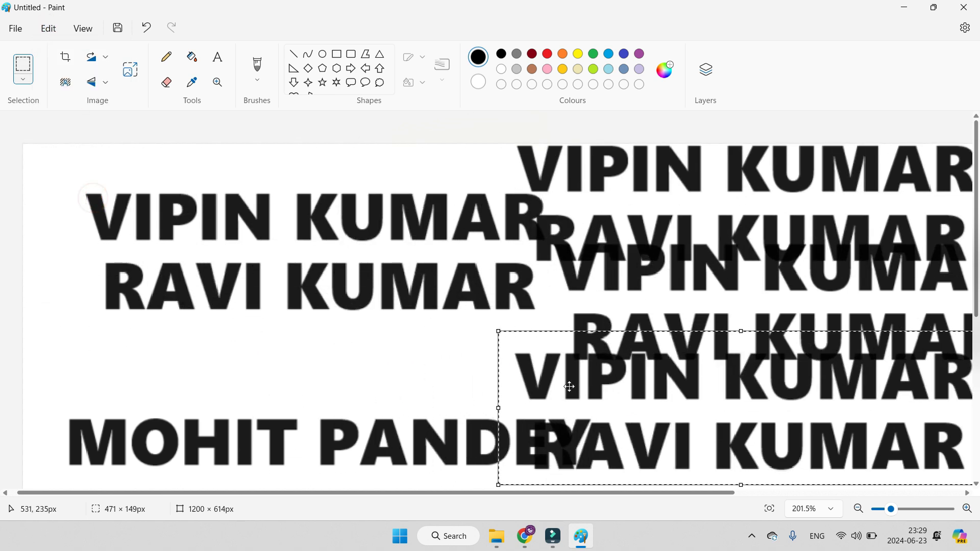
Step: Paste the two names once more and undo all edits back to a blank canvas
left_click(48, 29)
left_click(72, 92)
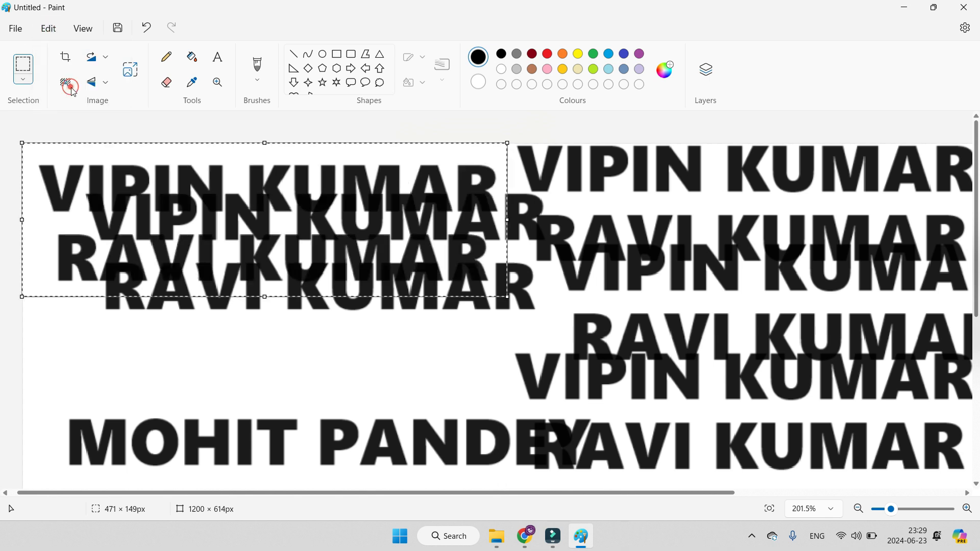
key("ctrl+z")
key("ctrl+z")
key("ctrl+z")
key("ctrl+z")
key("ctrl+z")
key("ctrl+z")
key("ctrl+z")
key("ctrl+z")
key("ctrl+z")
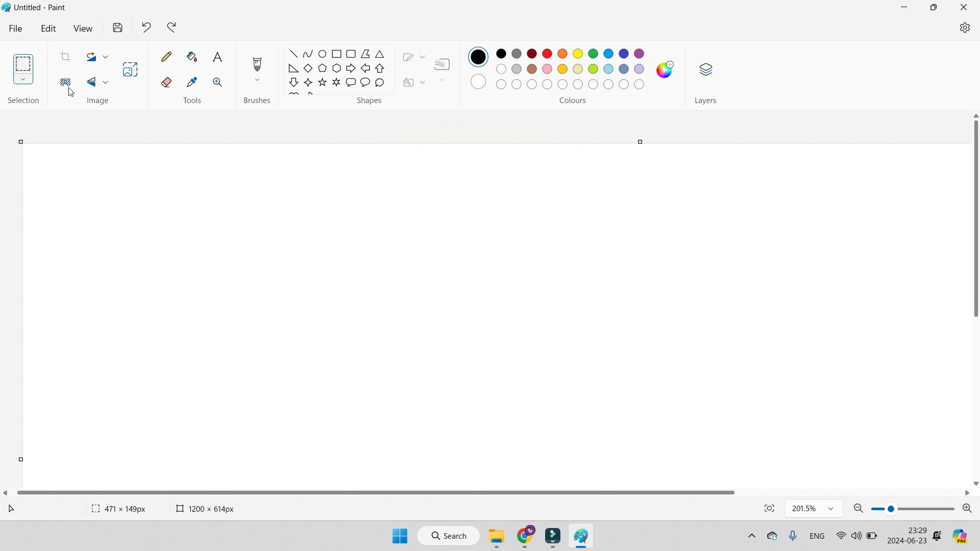
Step: Zoom in on the blank canvas by one level
left_click(49, 28)
left_click(158, 217)
left_click(78, 30)
mouse_move(104, 50)
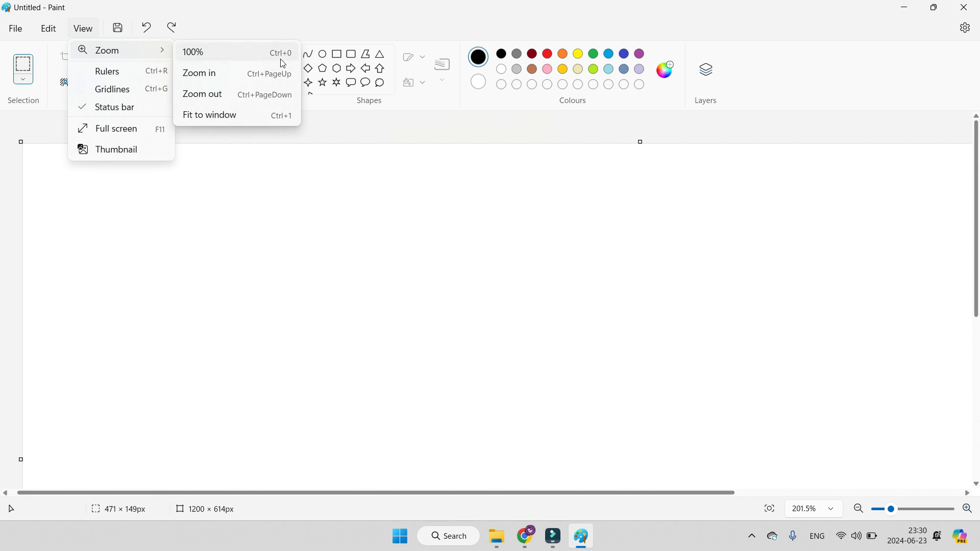
left_click(279, 76)
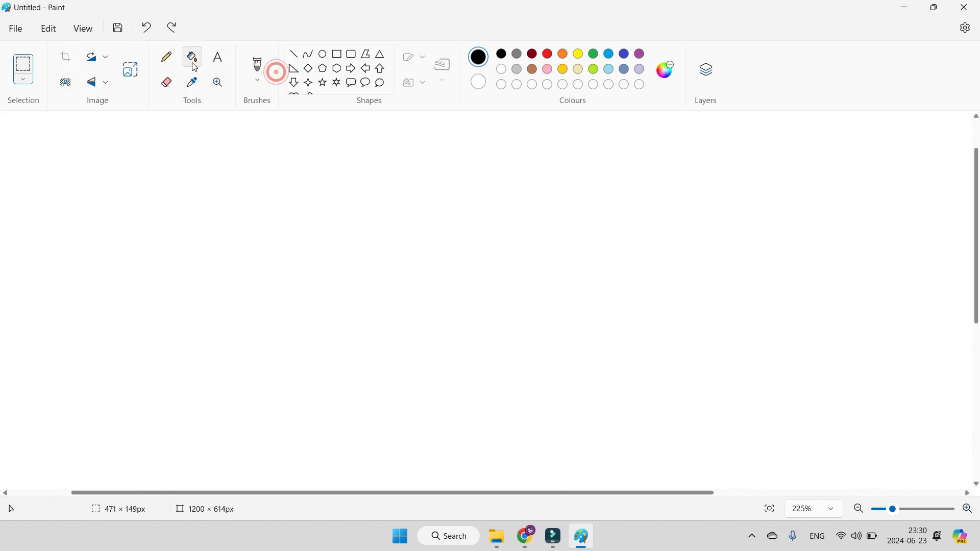
left_click(93, 29)
left_click(134, 53)
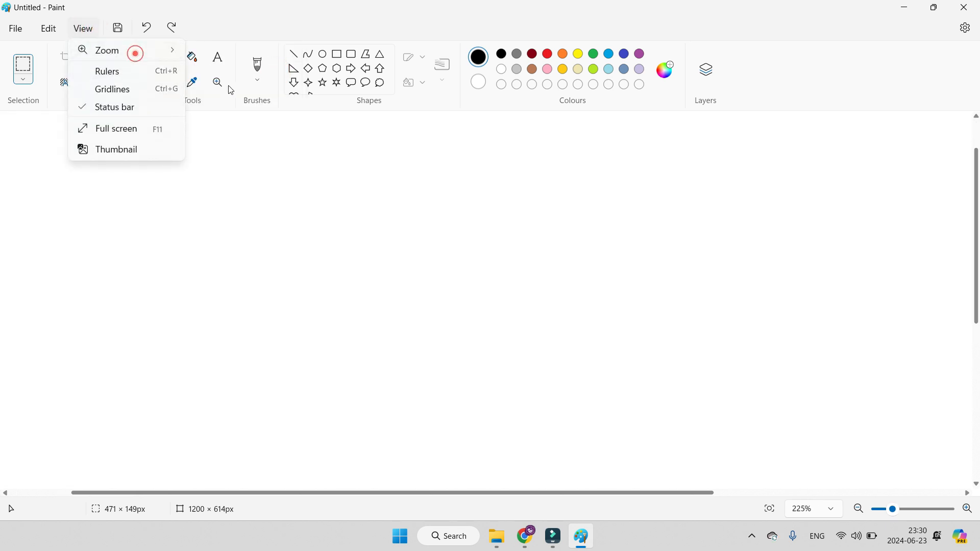
left_click(292, 170)
Step: Import the picture "Flip" from the Microsoft Paint folder onto the canvas
left_click(336, 54)
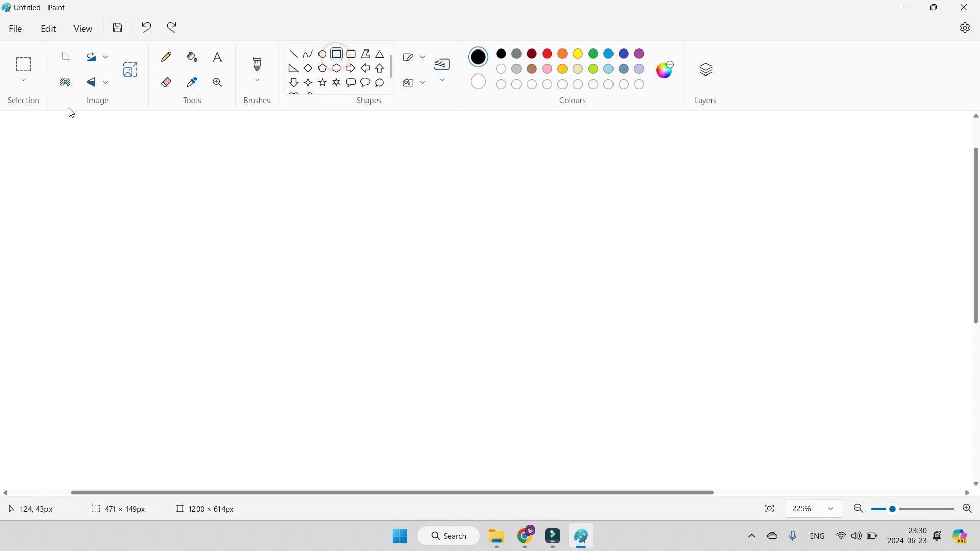
left_click(16, 29)
left_click(75, 93)
left_click(219, 95)
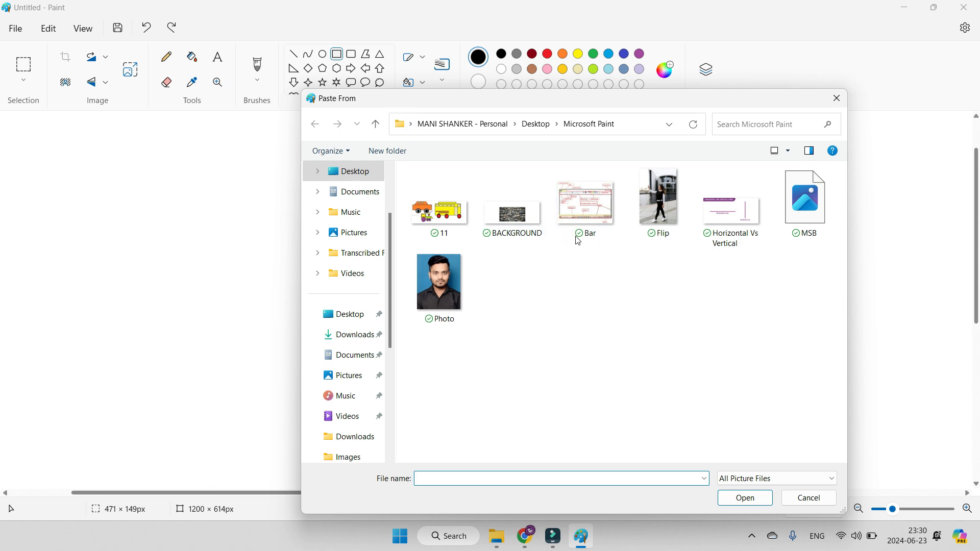
double_click(662, 209)
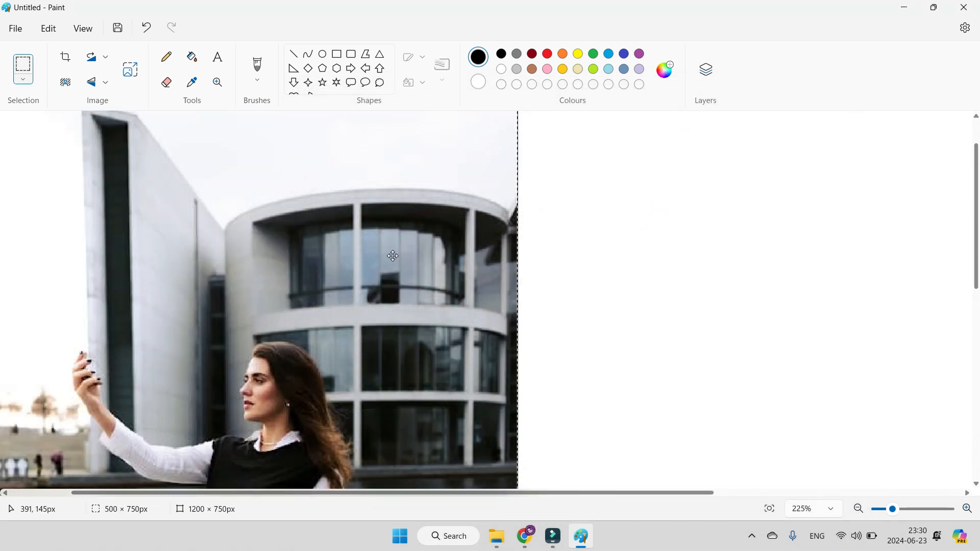
Step: Place a second copy of the imported photo beside the first with a gap between them, and deselect it
scroll(363, 241, "down", 3)
scroll(285, 287, "down", 3)
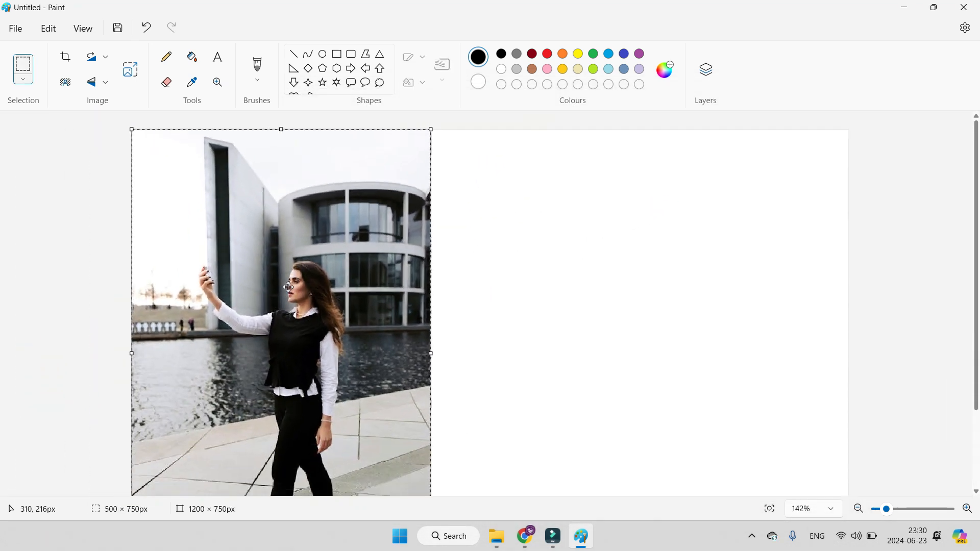
left_click_drag(339, 288, 632, 297)
left_click_drag(412, 294, 566, 301)
left_click_drag(731, 317, 735, 318)
key("Escape")
Step: Set the zoom to 100%, and try zooming in one level and back out
left_click(83, 28)
left_click(97, 43)
left_click(226, 55)
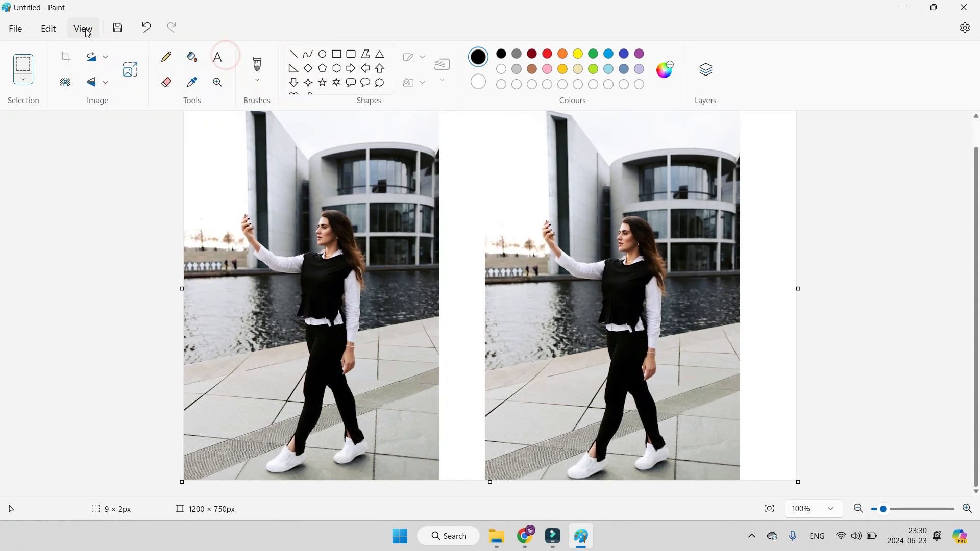
left_click(83, 29)
left_click(128, 50)
left_click(217, 72)
left_click(82, 28)
left_click(170, 51)
left_click(223, 92)
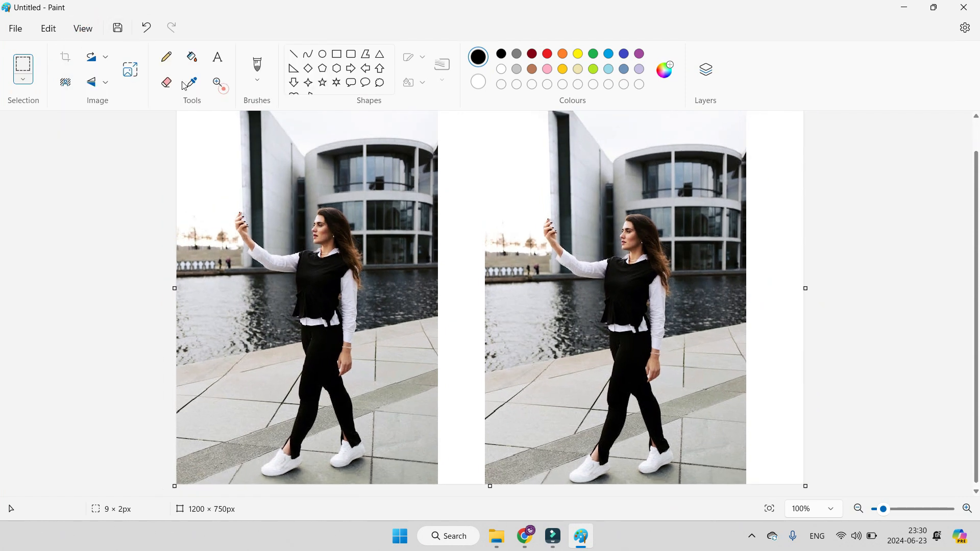
Step: Fit the whole image to the window
left_click(83, 28)
left_click(136, 49)
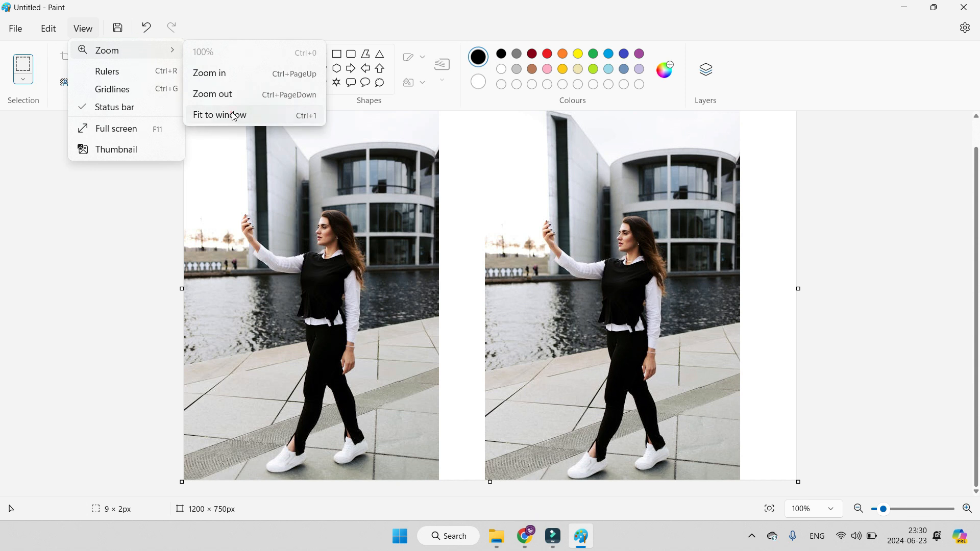
left_click(231, 114)
left_click(95, 35)
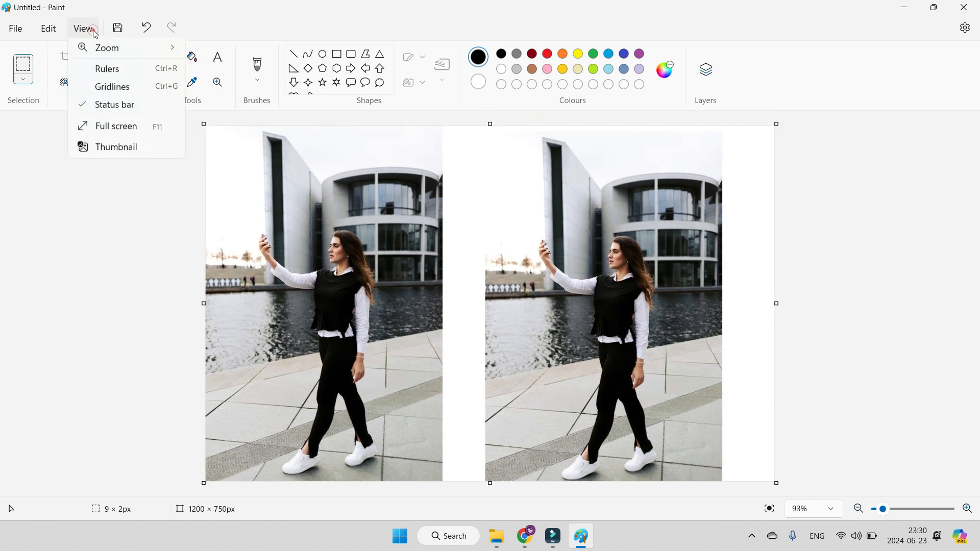
left_click(108, 49)
left_click(244, 110)
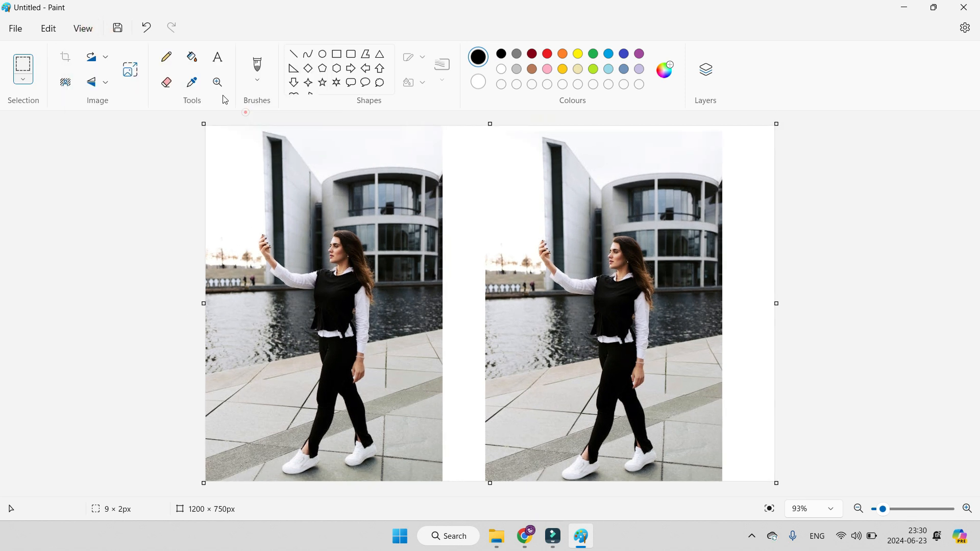
Step: Zoom out from the two photos by one level and zoom back in
left_click(85, 28)
left_click(136, 45)
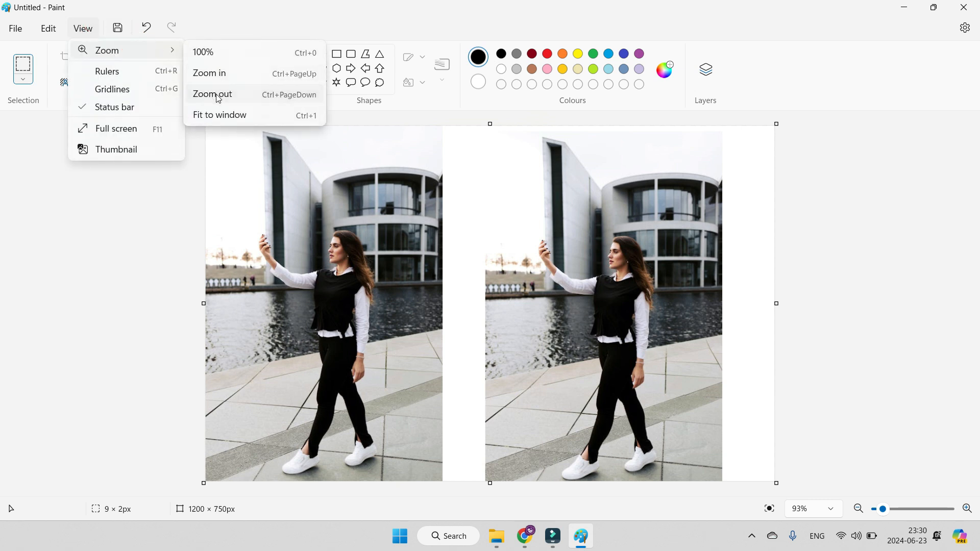
left_click(213, 90)
left_click(86, 27)
left_click(145, 50)
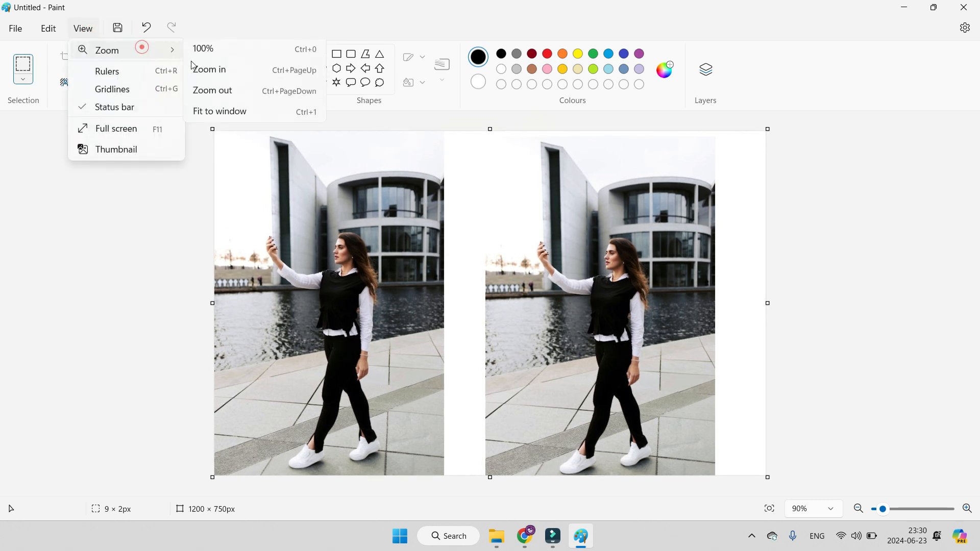
left_click(212, 78)
Step: Show the rulers around the canvas and hide them again
left_click(84, 28)
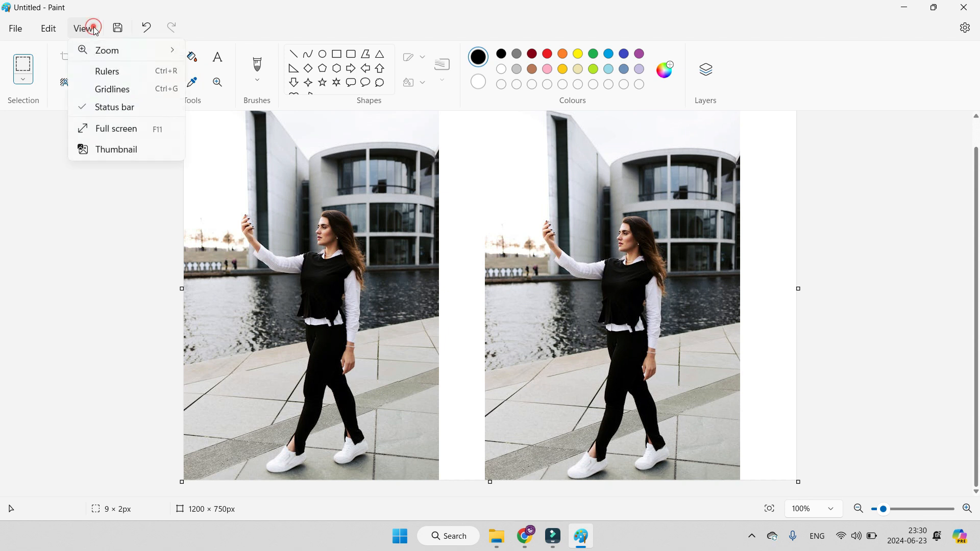
left_click(107, 50)
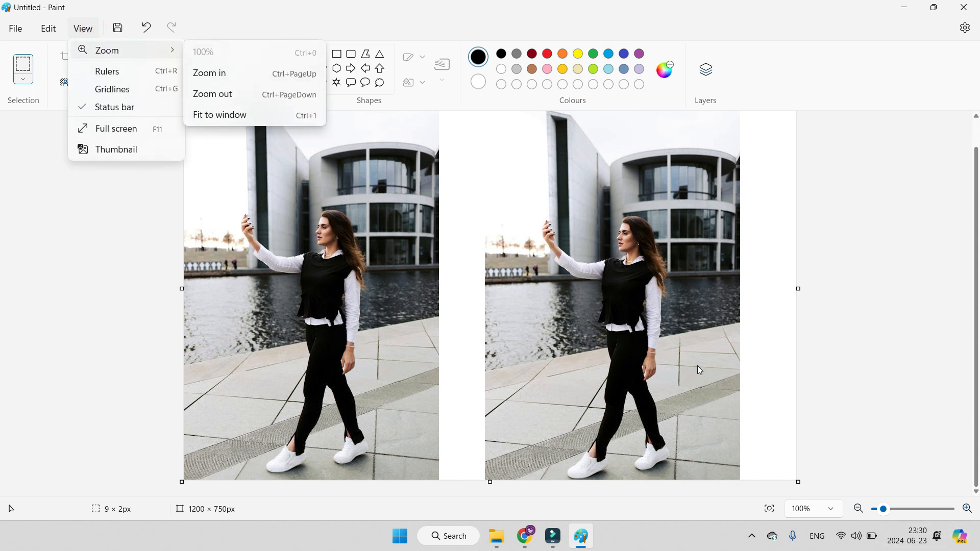
left_click(124, 74)
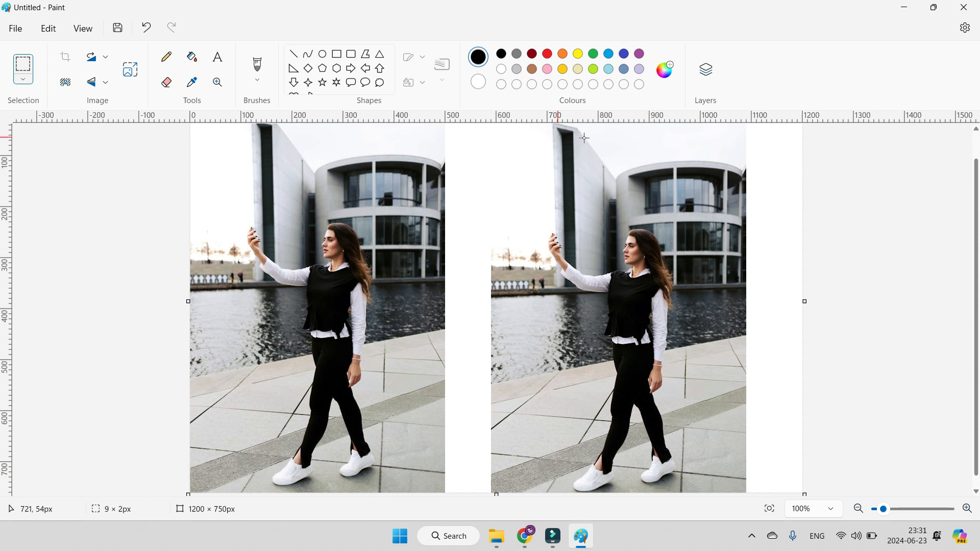
left_click(82, 29)
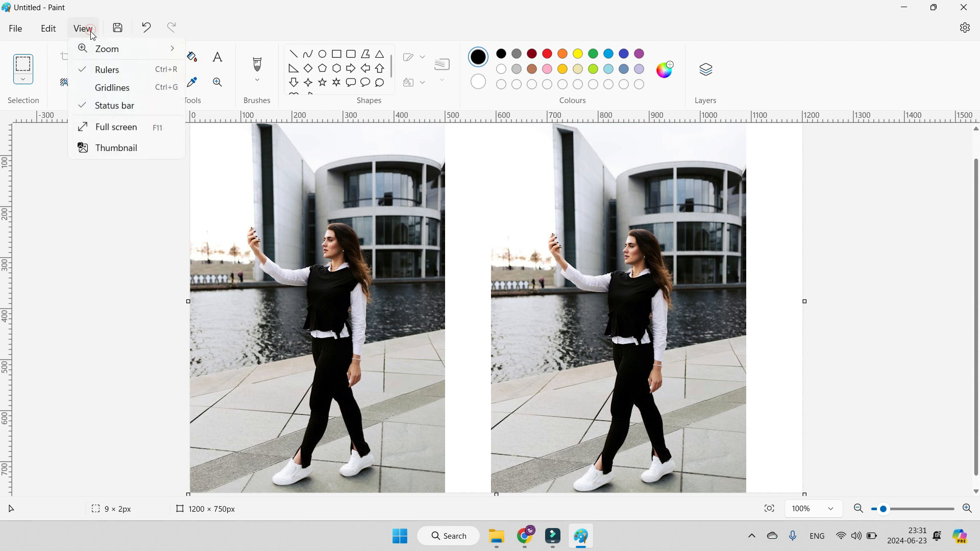
left_click(99, 68)
Step: Show the gridlines over the two photos and hide them again
left_click(83, 28)
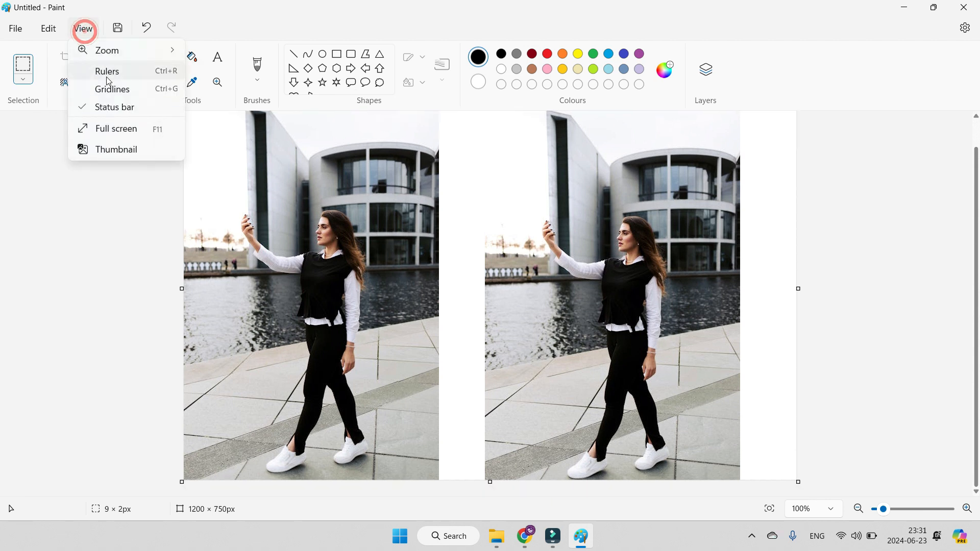
left_click(119, 88)
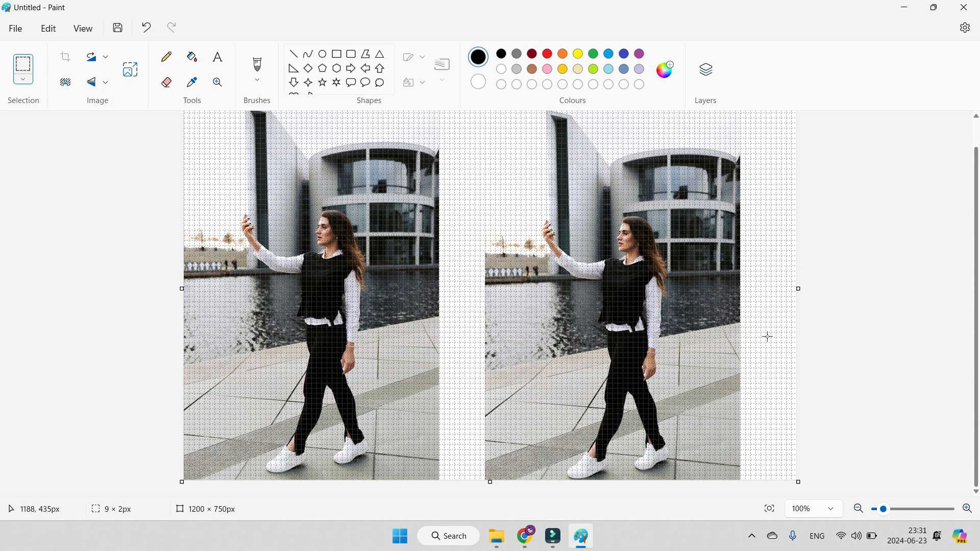
scroll(444, 296, "up", 1)
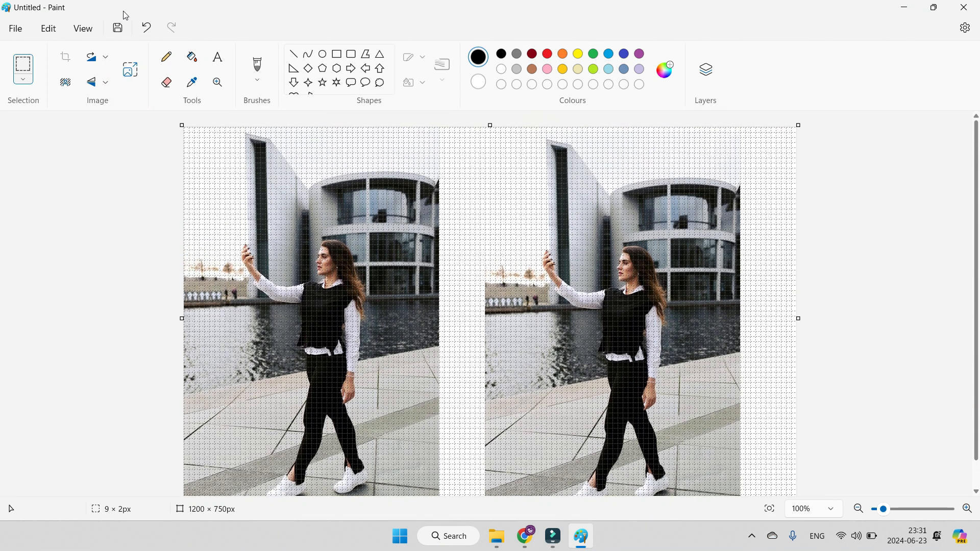
left_click(93, 30)
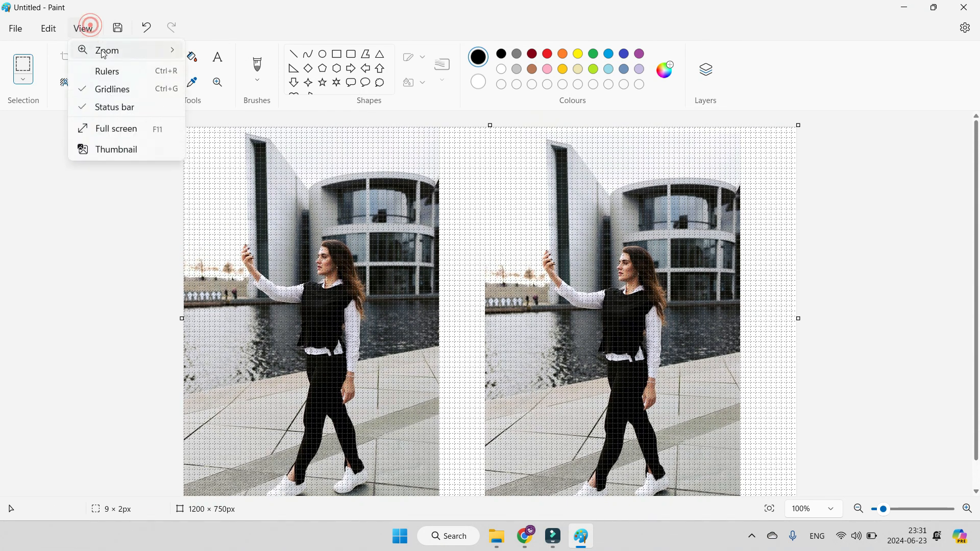
left_click(114, 88)
Step: Hide the status bar, and view the image full screen before returning to the normal window
left_click(88, 30)
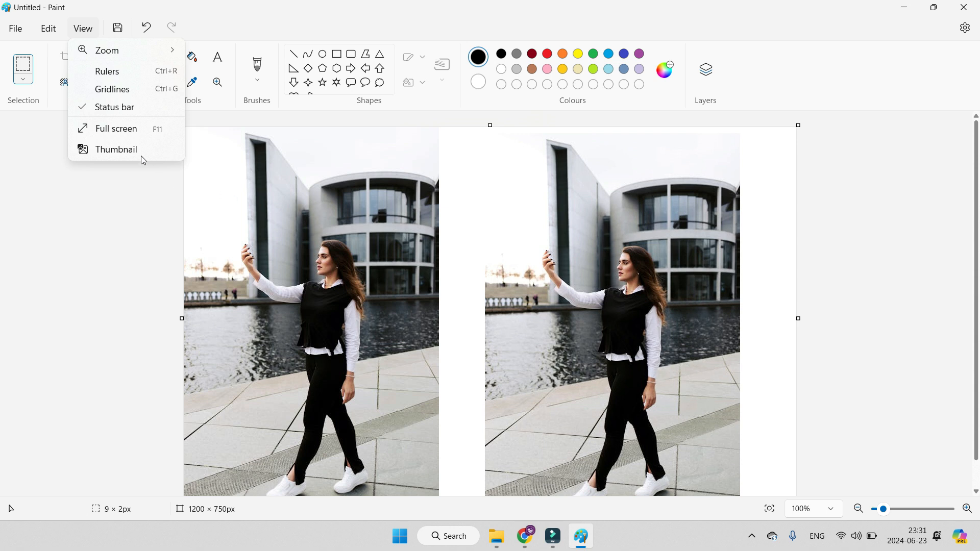
left_click(116, 106)
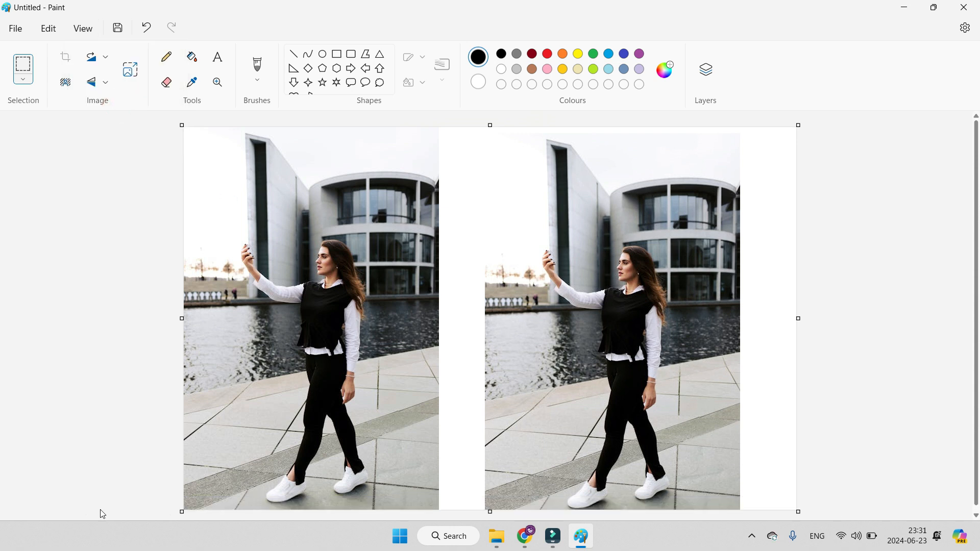
left_click(82, 29)
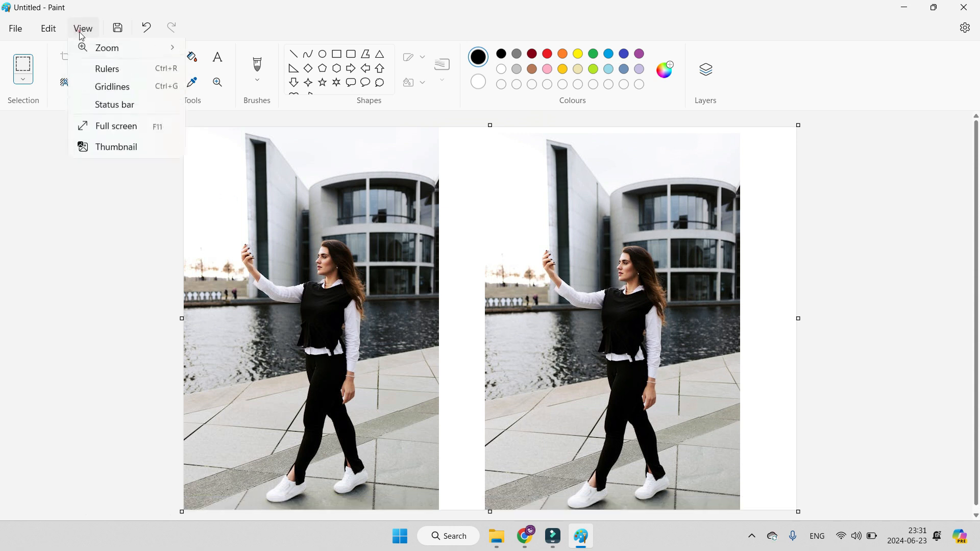
left_click(122, 132)
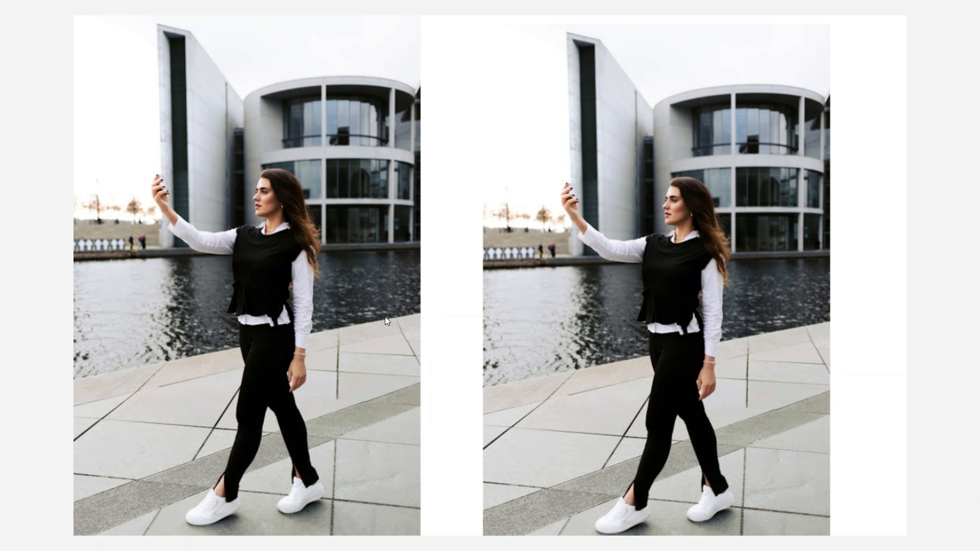
left_click(511, 250)
Step: Display the thumbnail preview of the image, move it slightly and close it
left_click(81, 33)
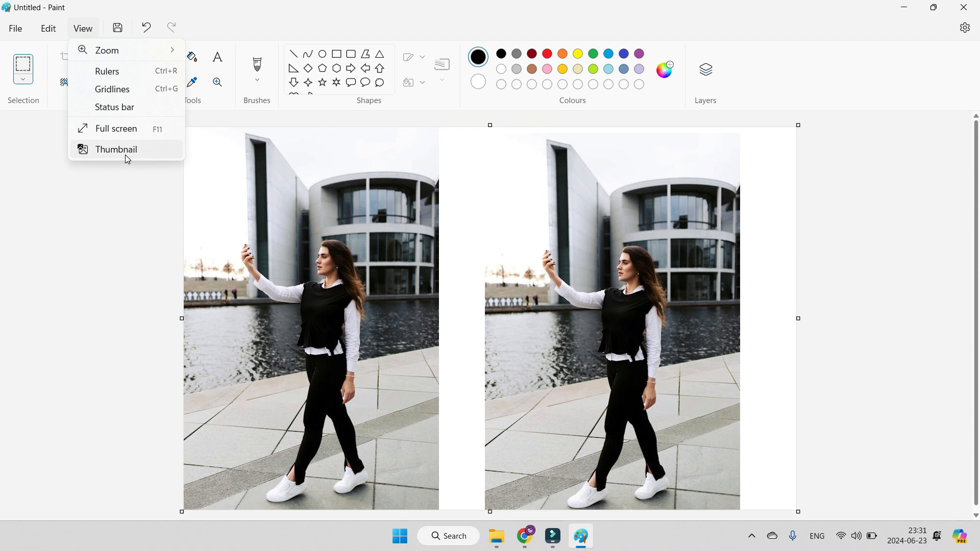
left_click(125, 155)
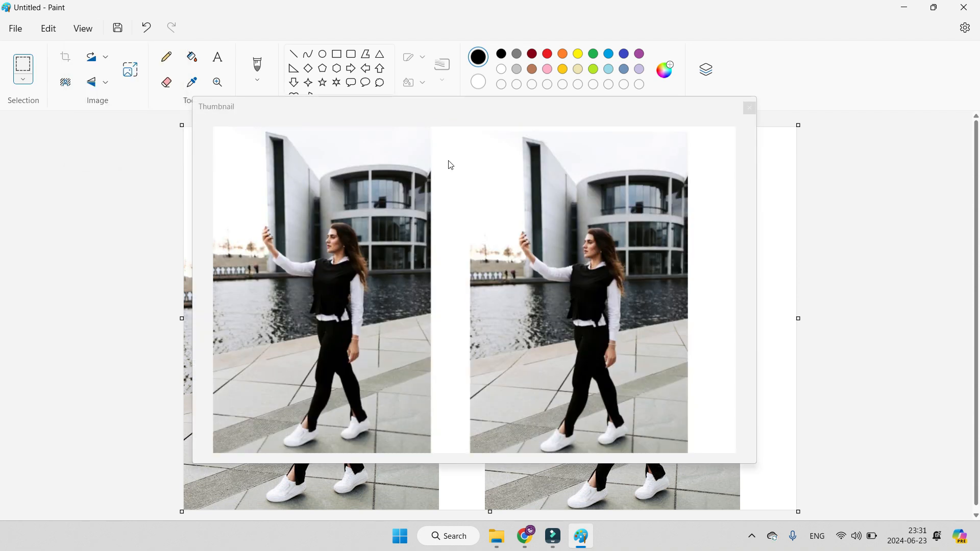
left_click(550, 121)
left_click_drag(733, 115, 775, 143)
left_click(792, 138)
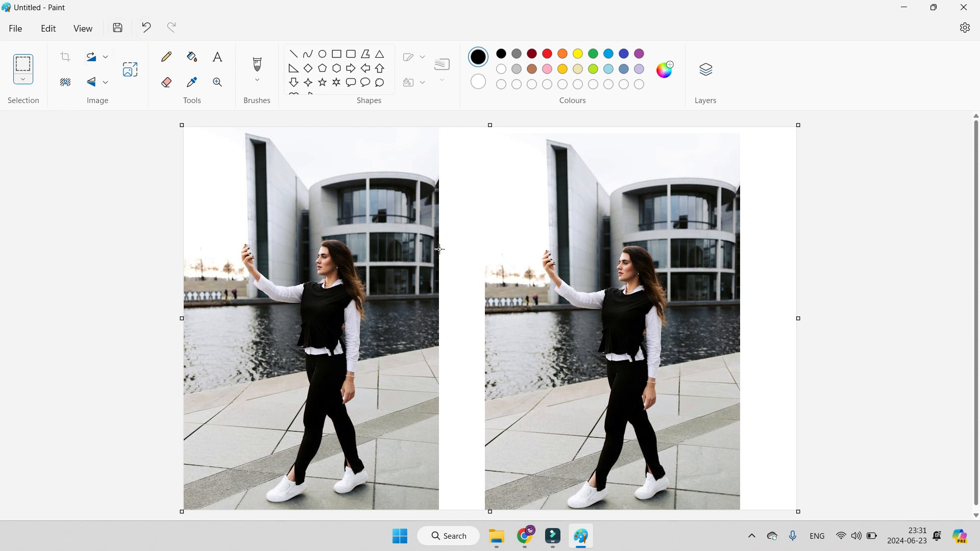
Step: Undo and redo the placement of both photos, and undo it again to clear the canvas
left_click(145, 31)
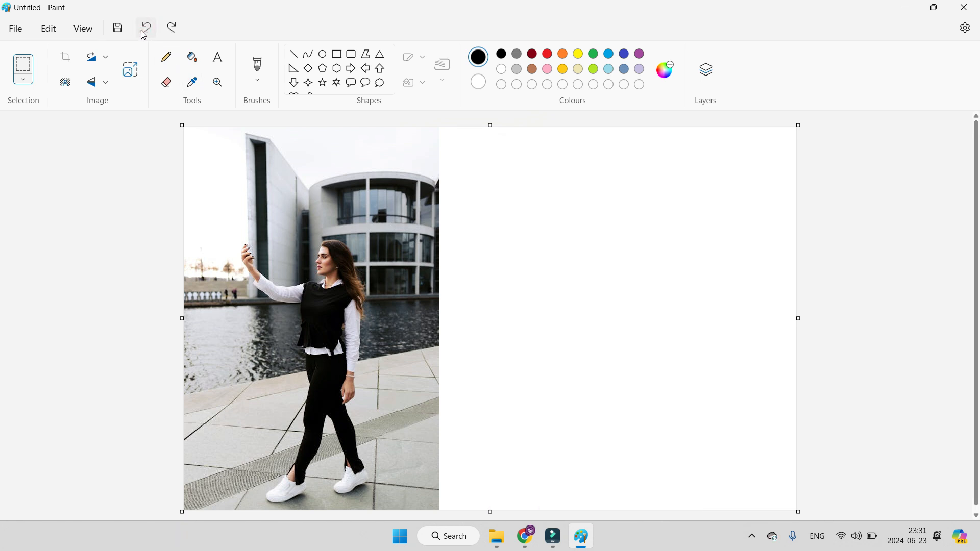
left_click(144, 34)
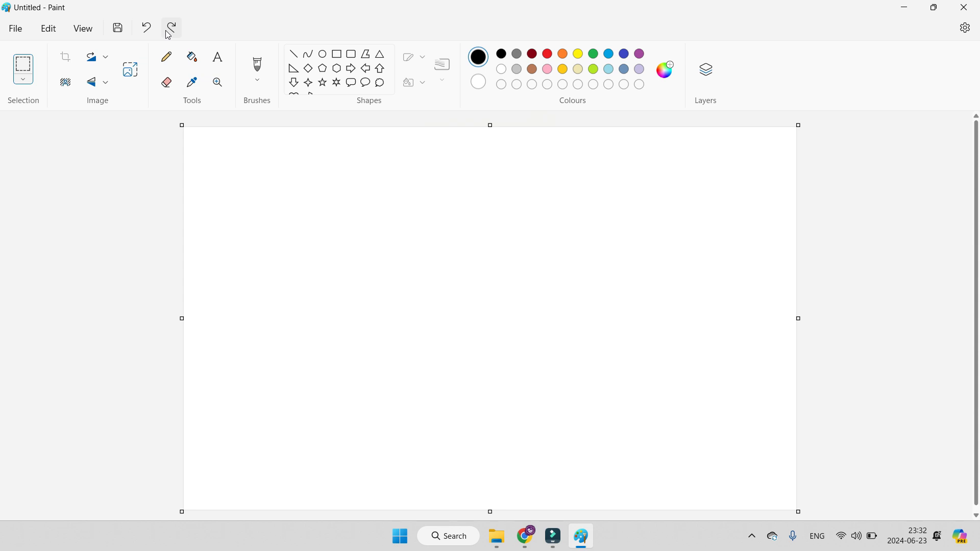
left_click(169, 34)
left_click(169, 33)
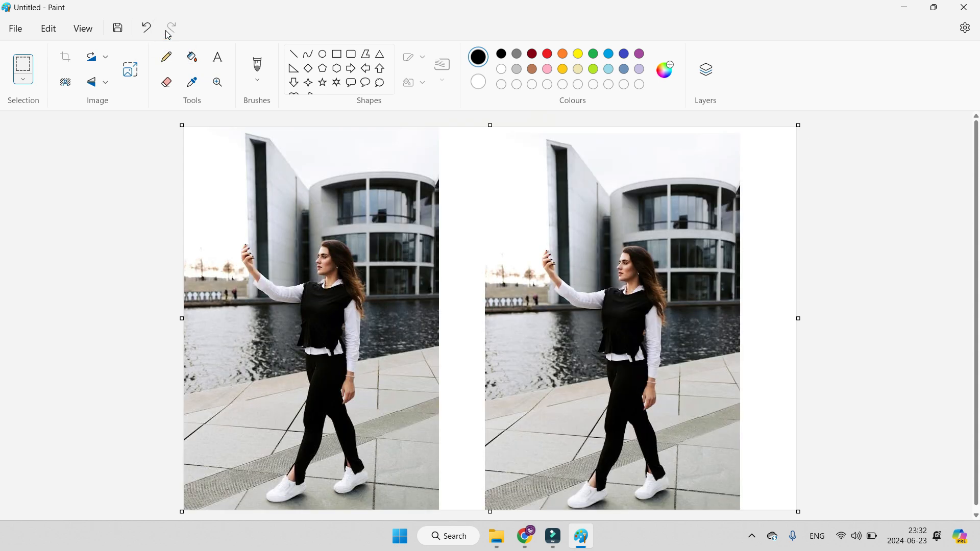
left_click(149, 28)
left_click(149, 28)
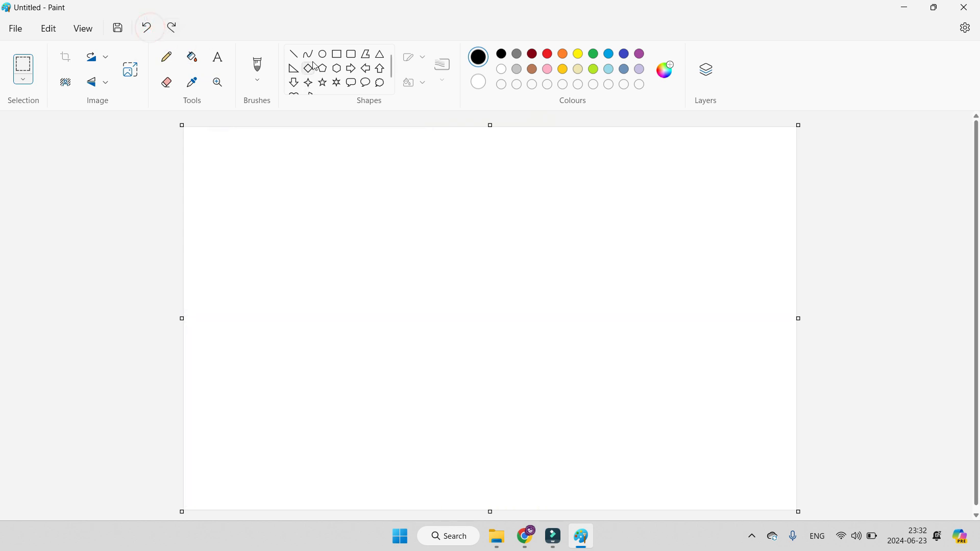
Step: Draw a black rectangle on the blank canvas and a rounded rectangle overlapping its lower-right corner
left_click(339, 54)
left_click_drag(282, 162, 501, 356)
left_click(607, 347)
left_click(353, 57)
left_click_drag(422, 285, 634, 439)
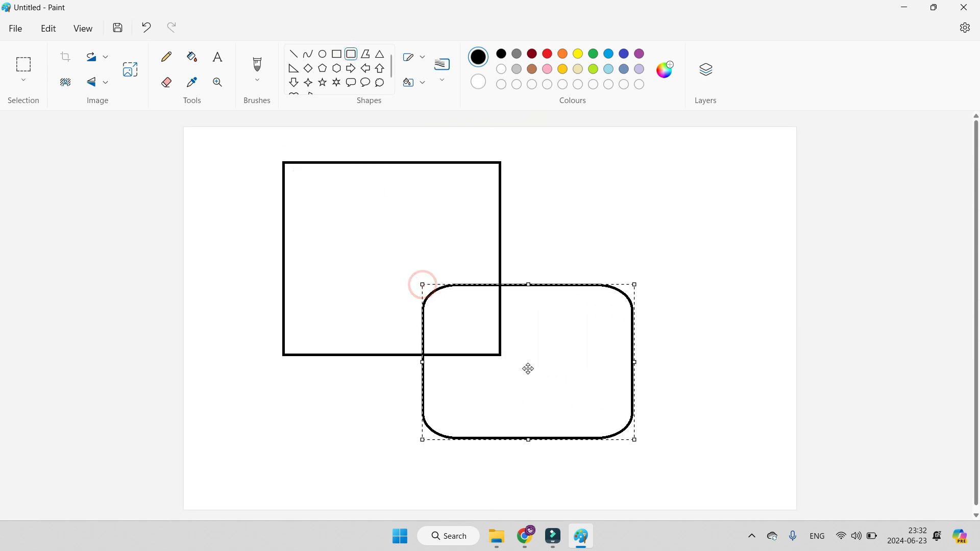
Step: Undo the rounded rectangle and redo it
key("Delete")
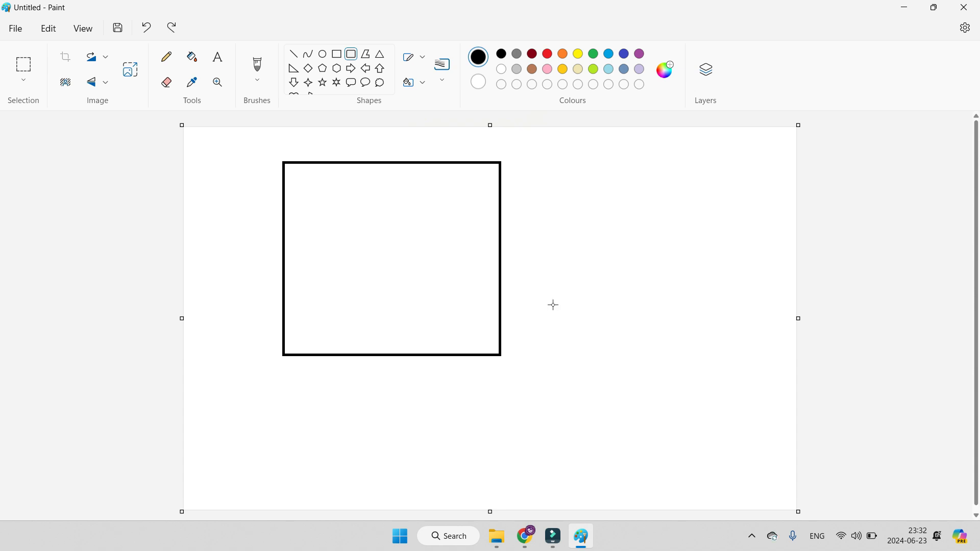
key("ctrl+y")
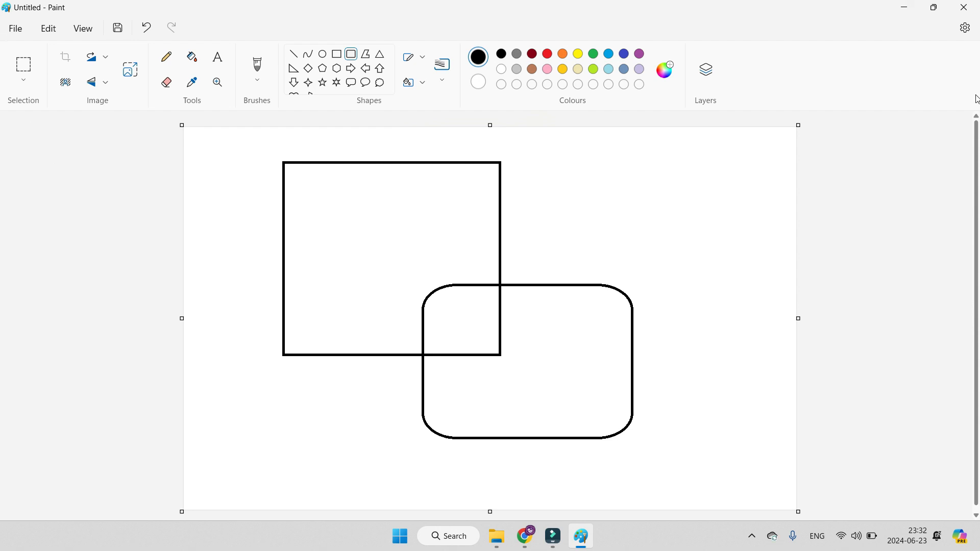
Step: Set the app theme to Dark and return to the canvas
left_click(967, 30)
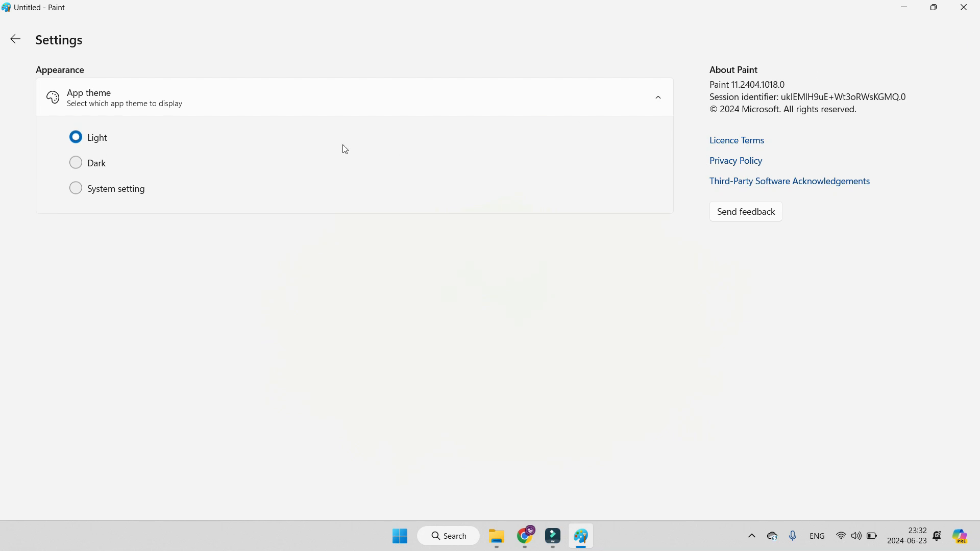
left_click(76, 188)
left_click(76, 163)
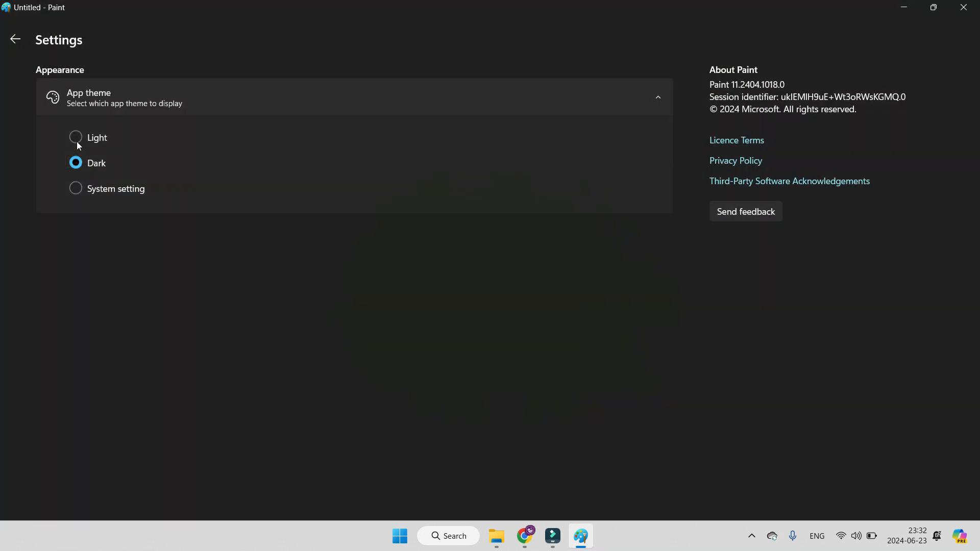
left_click(15, 40)
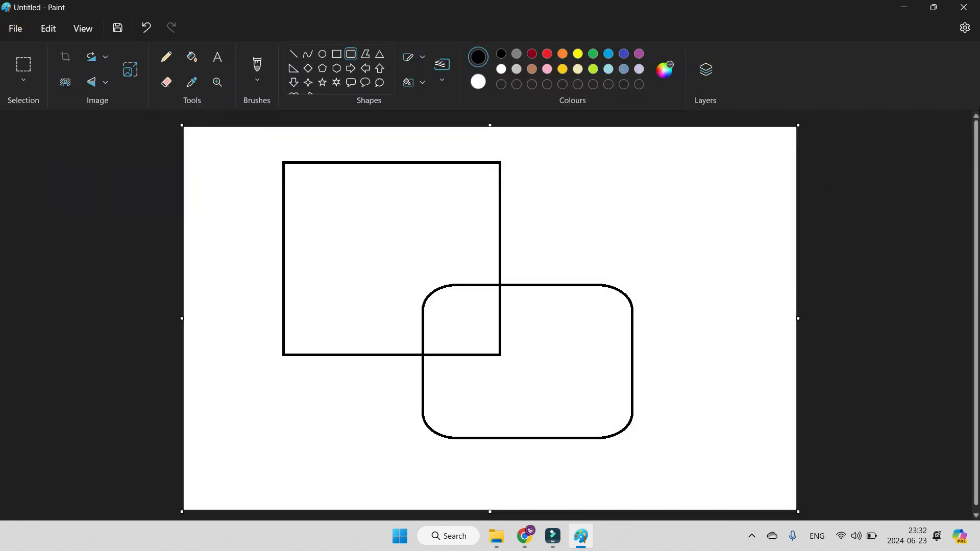